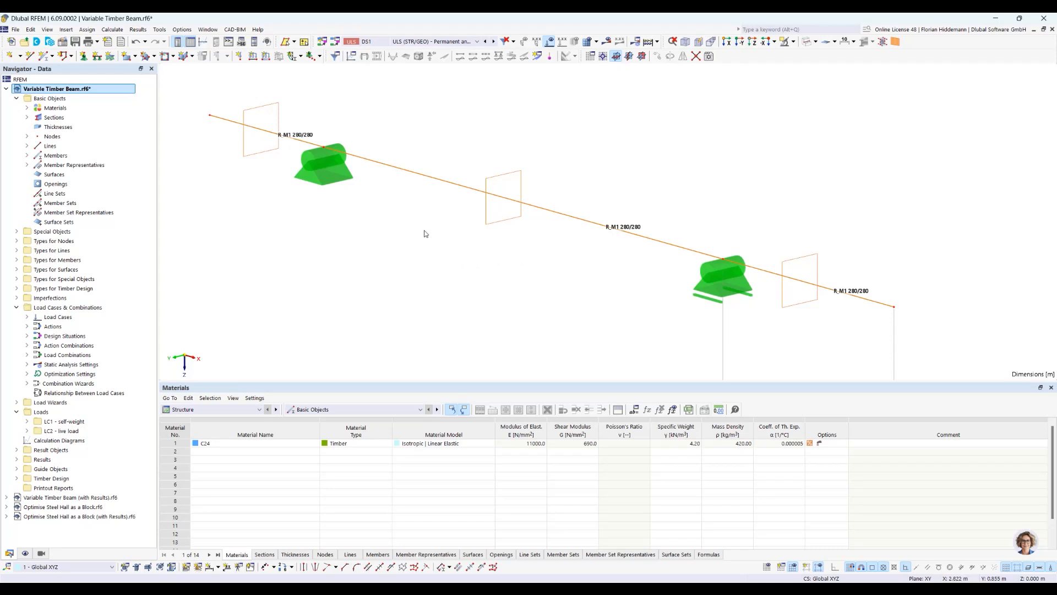
Inspect the formulas that drive width b and height h in the middle beam member's cross-section, leaving the member and section unchanged.
{"action": "middle_click_drag", "start_coordinate": [432, 241], "coordinate": [496, 226]}
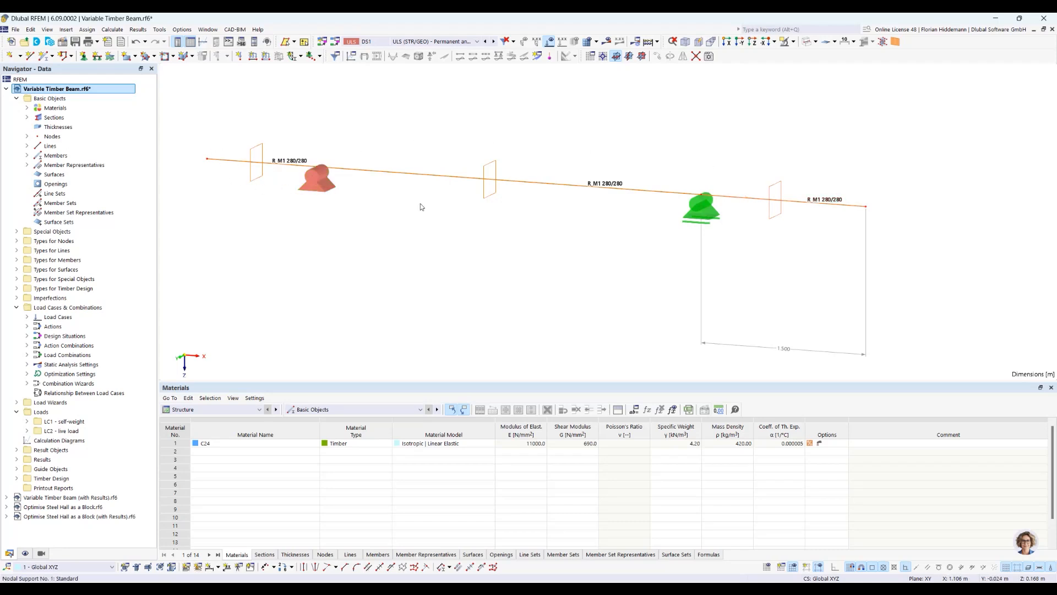
{"action": "right_click", "coordinate": [582, 190]}
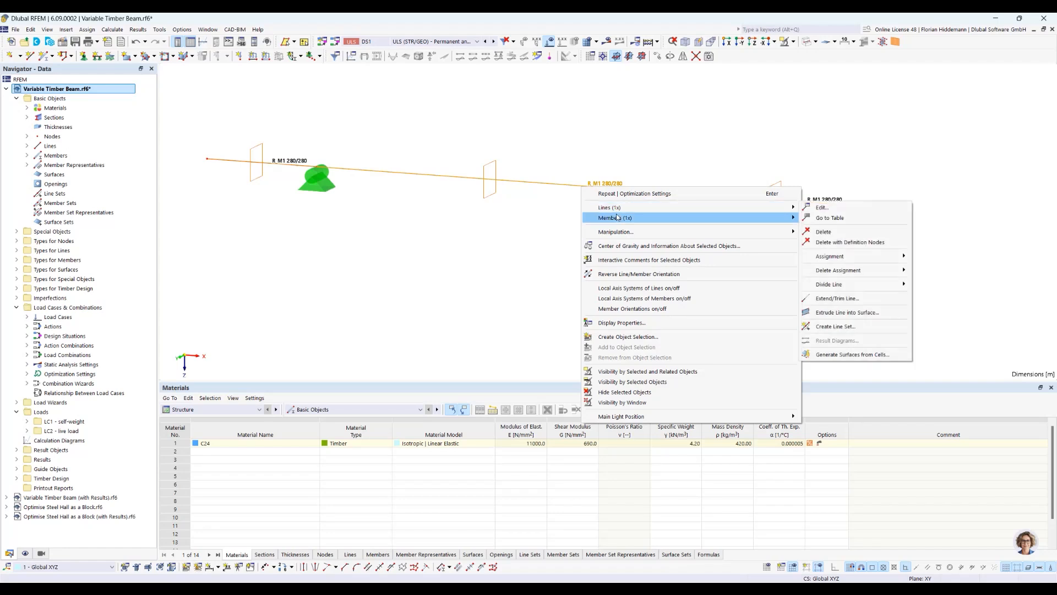
{"action": "mouse_move", "coordinate": [782, 217]}
{"action": "left_click", "coordinate": [878, 222]}
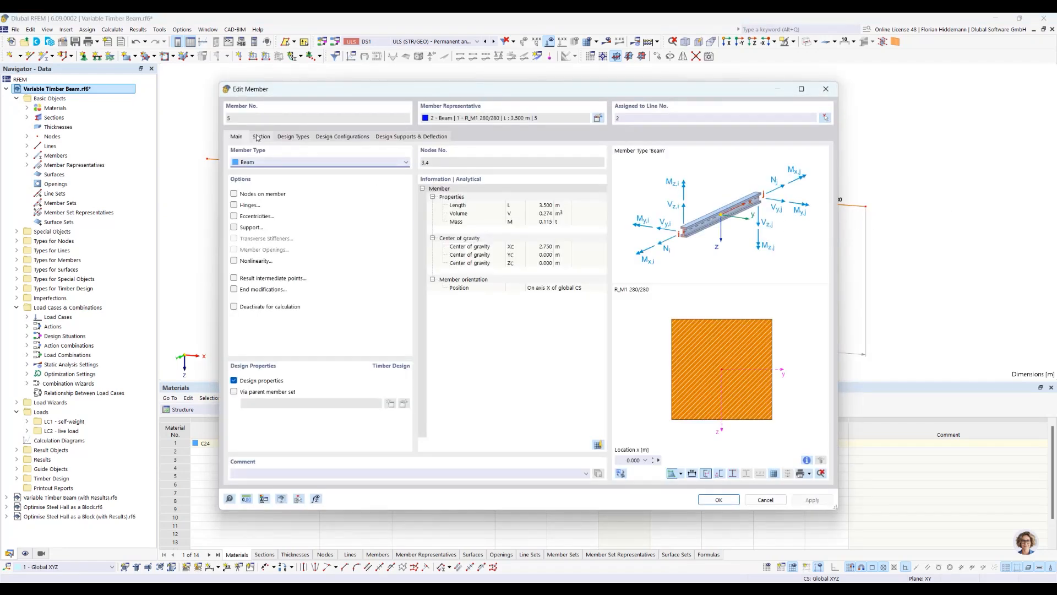
{"action": "left_click", "coordinate": [260, 137]}
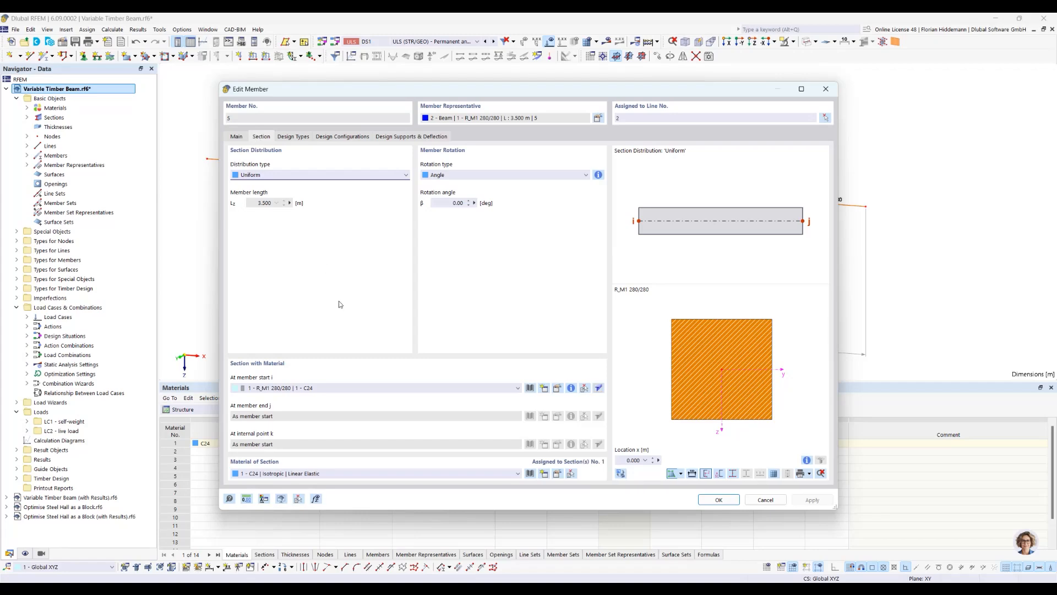
{"action": "left_click", "coordinate": [557, 387]}
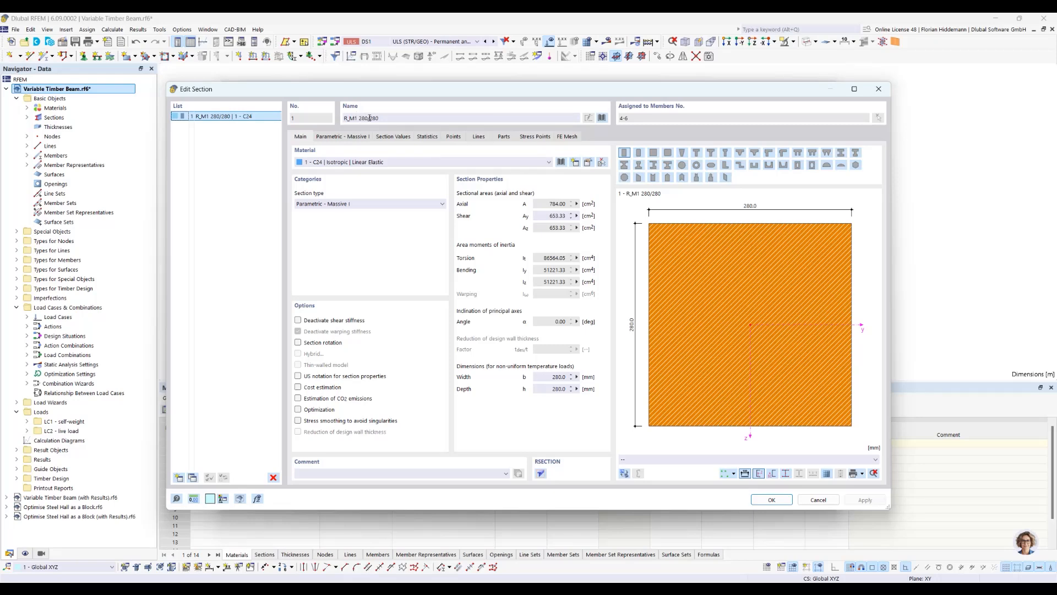
{"action": "left_click", "coordinate": [335, 137]}
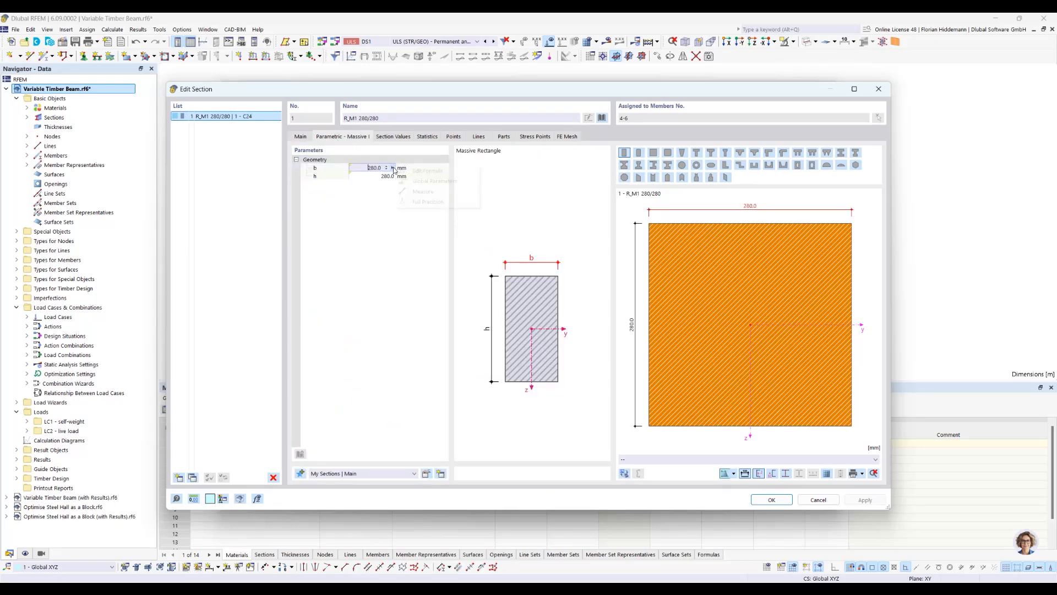
{"action": "right_click", "coordinate": [393, 168]}
{"action": "key", "text": "Escape"}
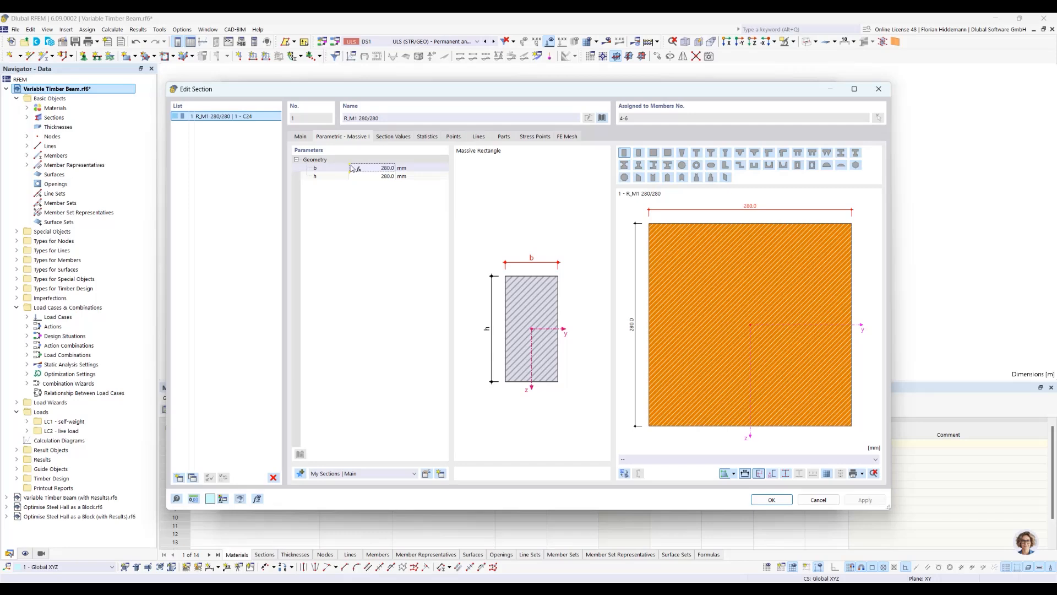
{"action": "mouse_move", "coordinate": [352, 169]}
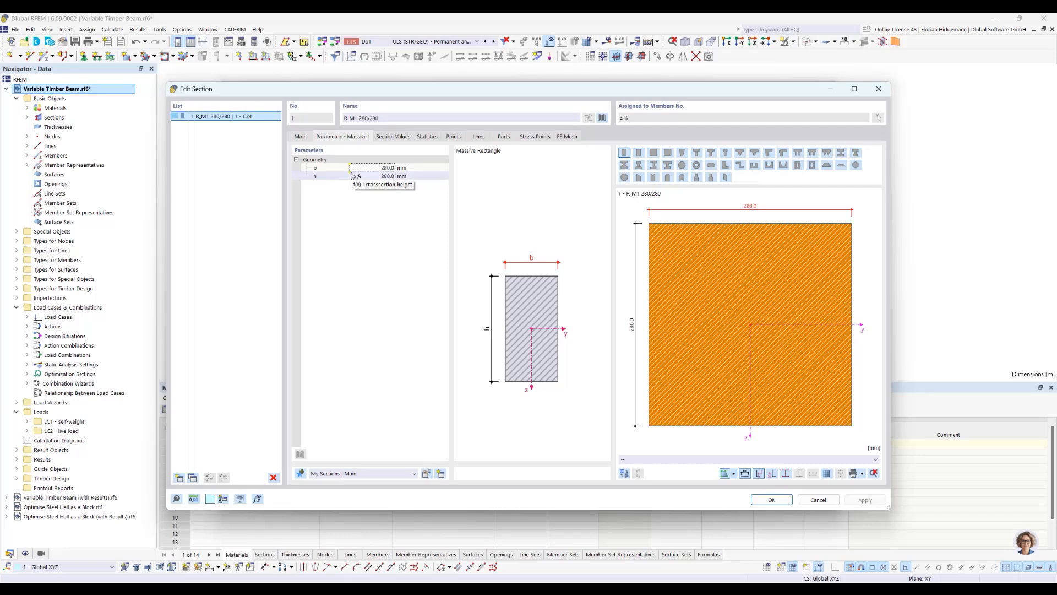
{"action": "left_click", "coordinate": [815, 500]}
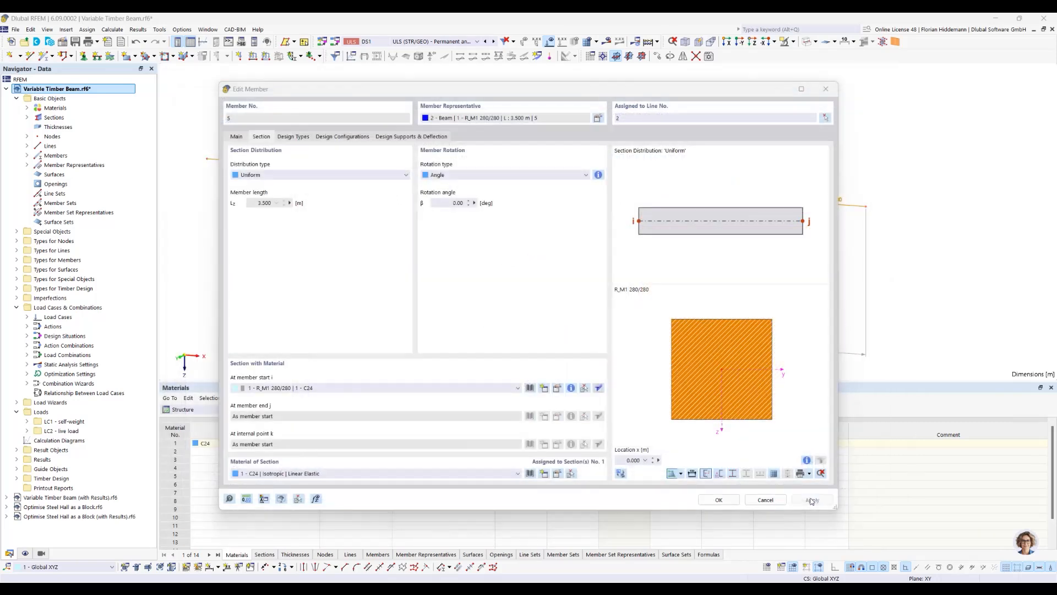
{"action": "left_click", "coordinate": [781, 502]}
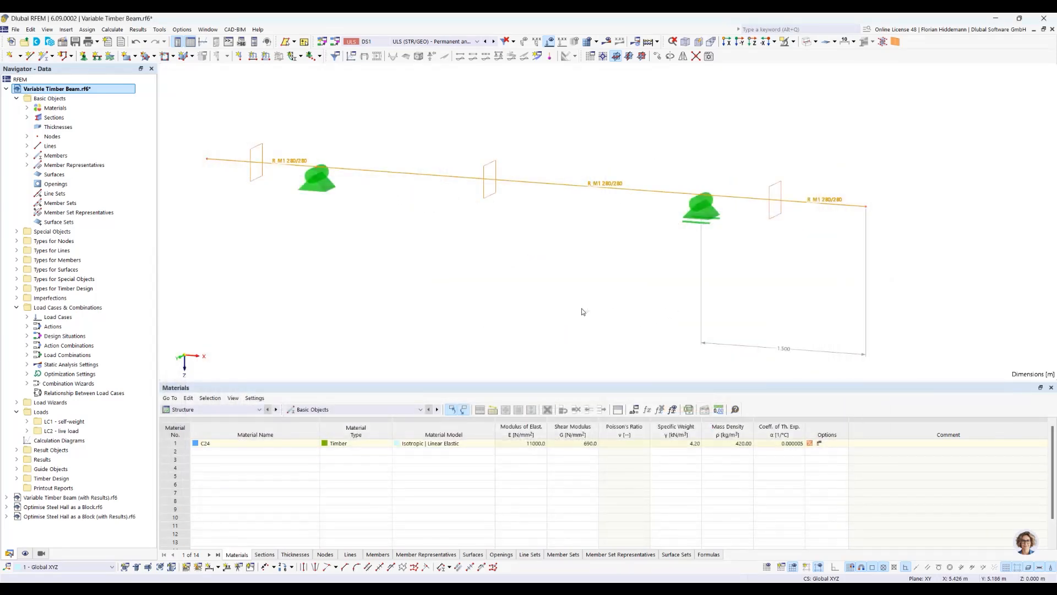
Review the model's global parameters with their optimization ranges alongside a side view of the beam, widening the name column for full names.
{"action": "middle_click_drag", "start_coordinate": [600, 301], "coordinate": [626, 279], "text": "ctrl"}
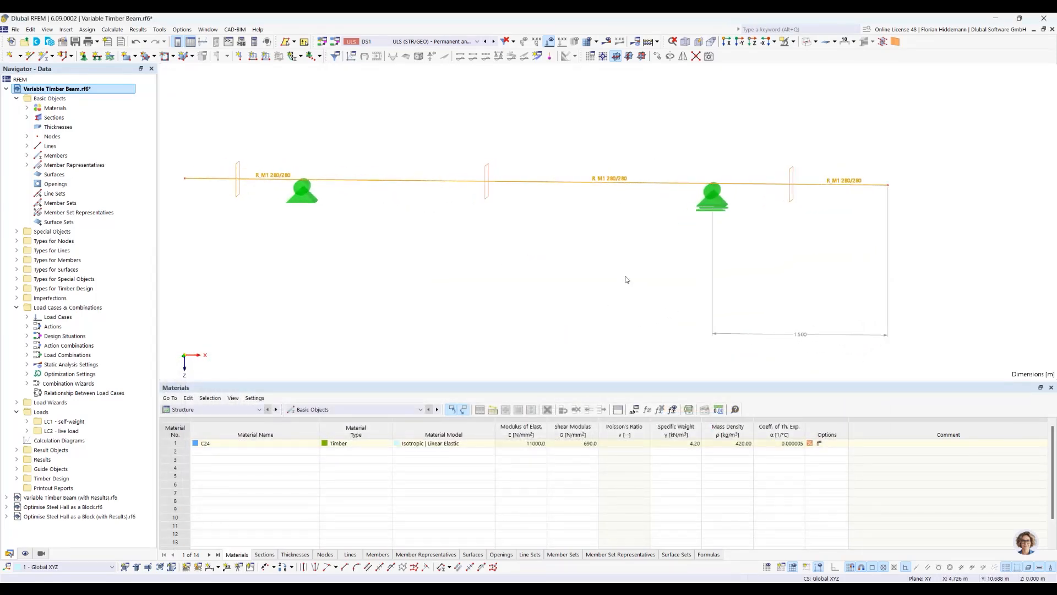
{"action": "left_click", "coordinate": [744, 42]}
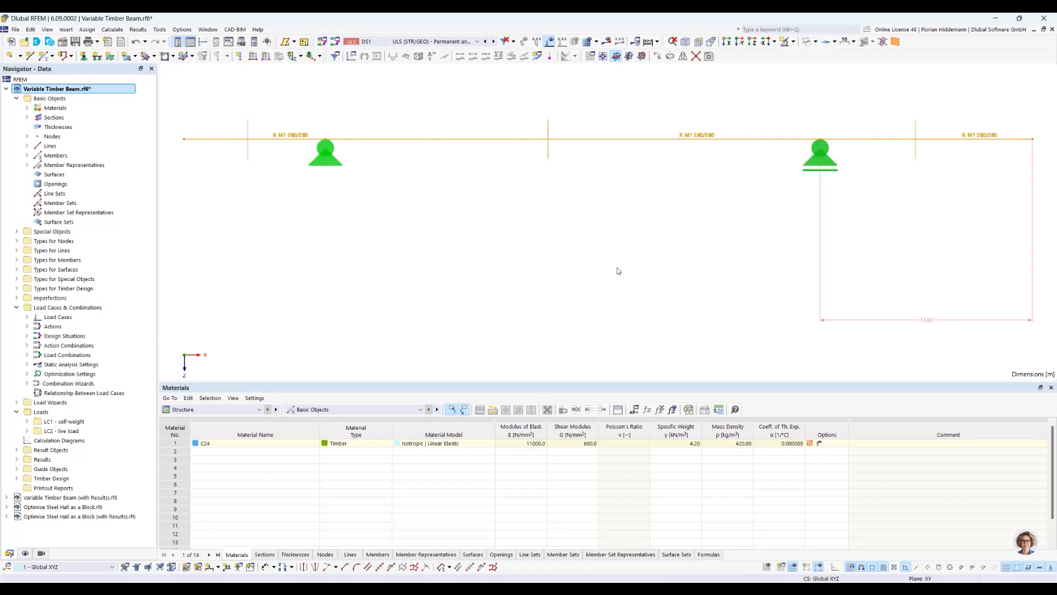
{"action": "left_click", "coordinate": [30, 30]}
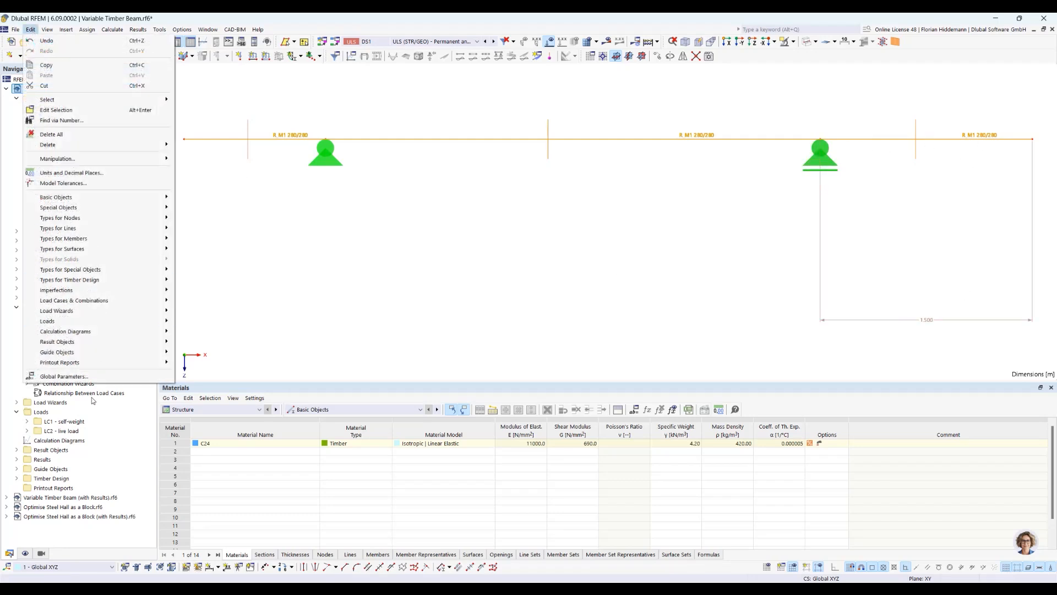
{"action": "left_click", "coordinate": [60, 378]}
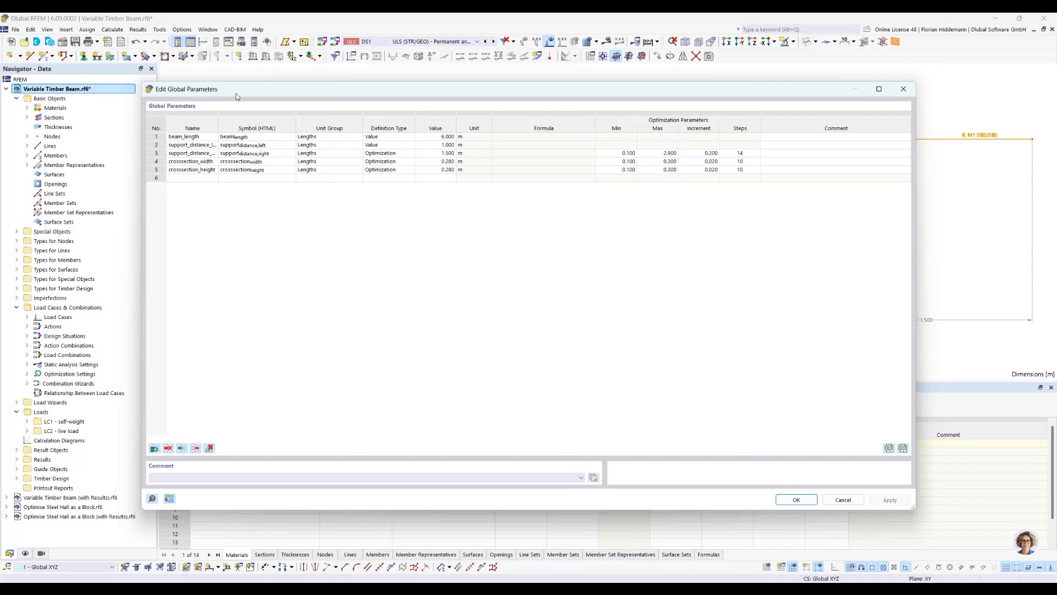
{"action": "left_click_drag", "start_coordinate": [236, 94], "coordinate": [278, 105]}
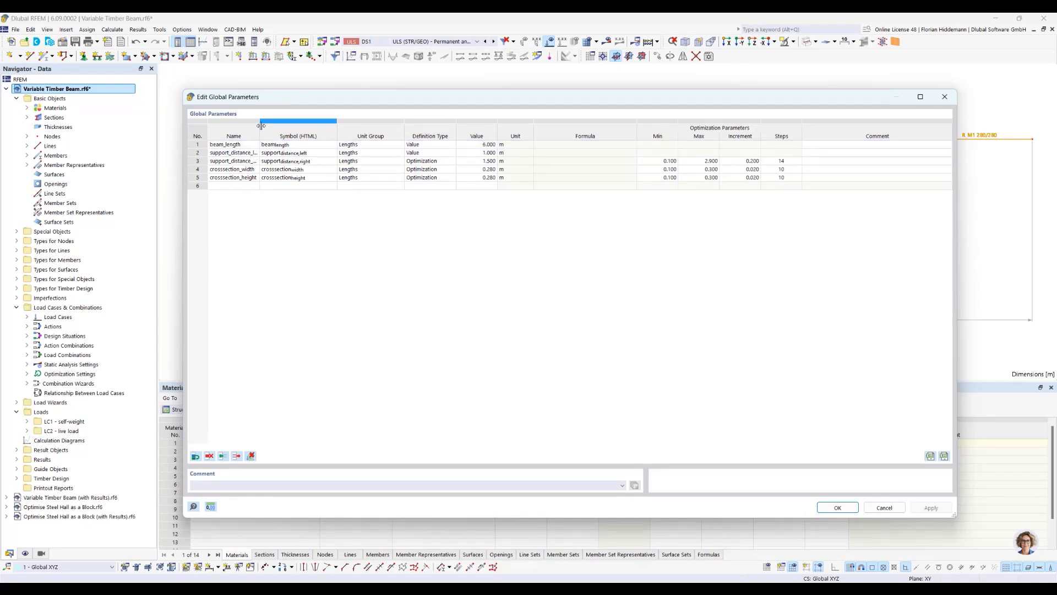
{"action": "left_click_drag", "start_coordinate": [261, 126], "coordinate": [280, 125]}
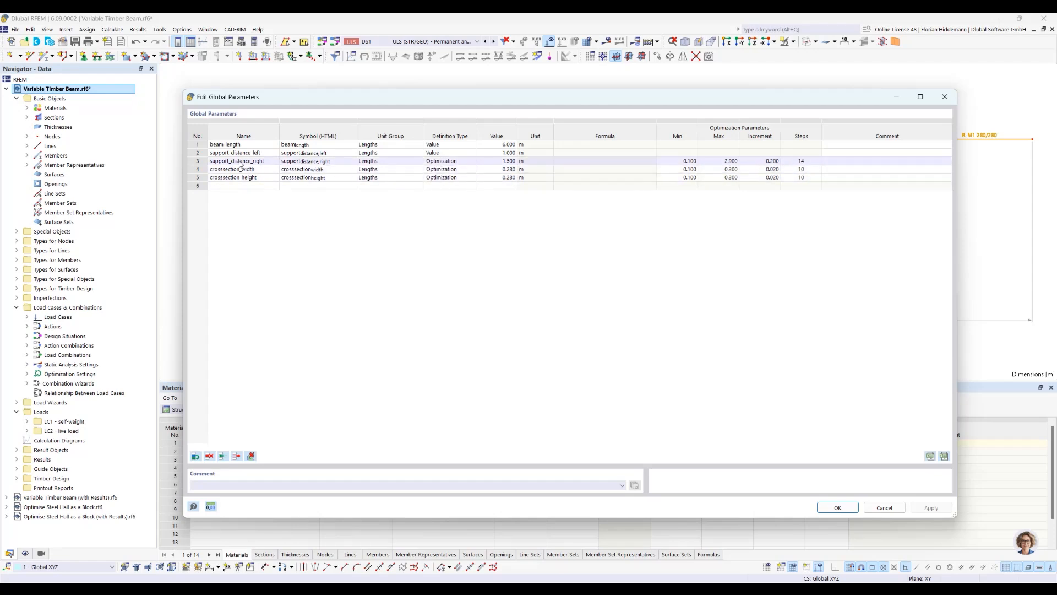
{"action": "left_click_drag", "start_coordinate": [763, 100], "coordinate": [661, 142]}
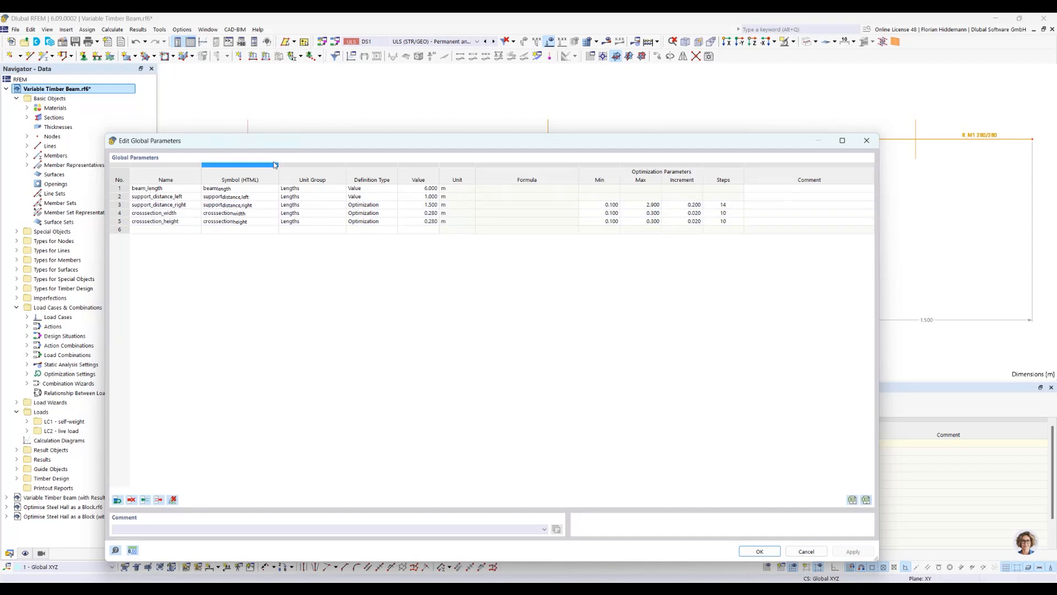
{"action": "left_click_drag", "start_coordinate": [299, 140], "coordinate": [196, 152]}
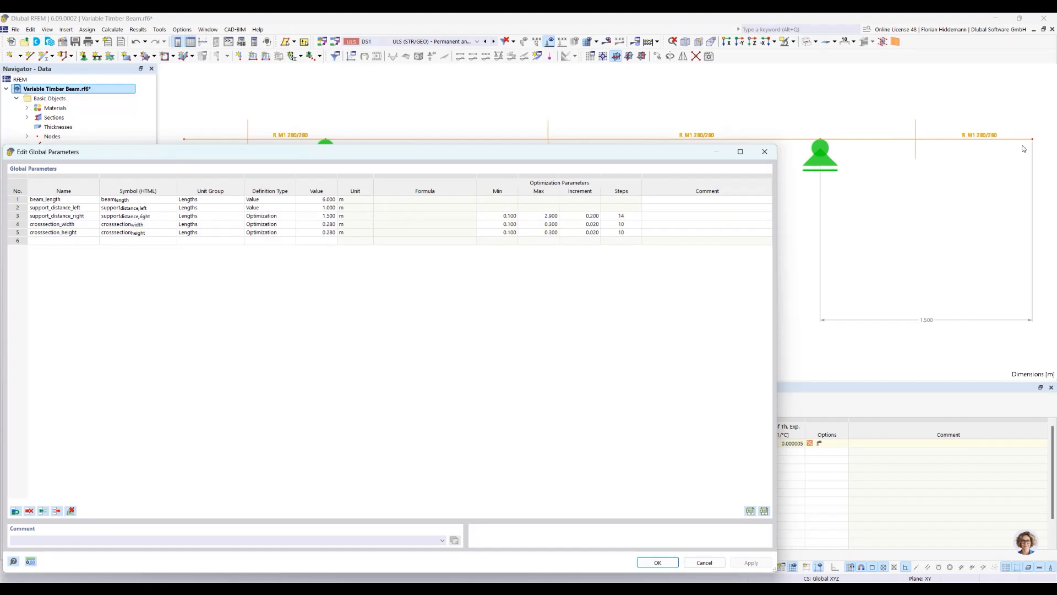
{"action": "left_click_drag", "start_coordinate": [693, 158], "coordinate": [694, 170]}
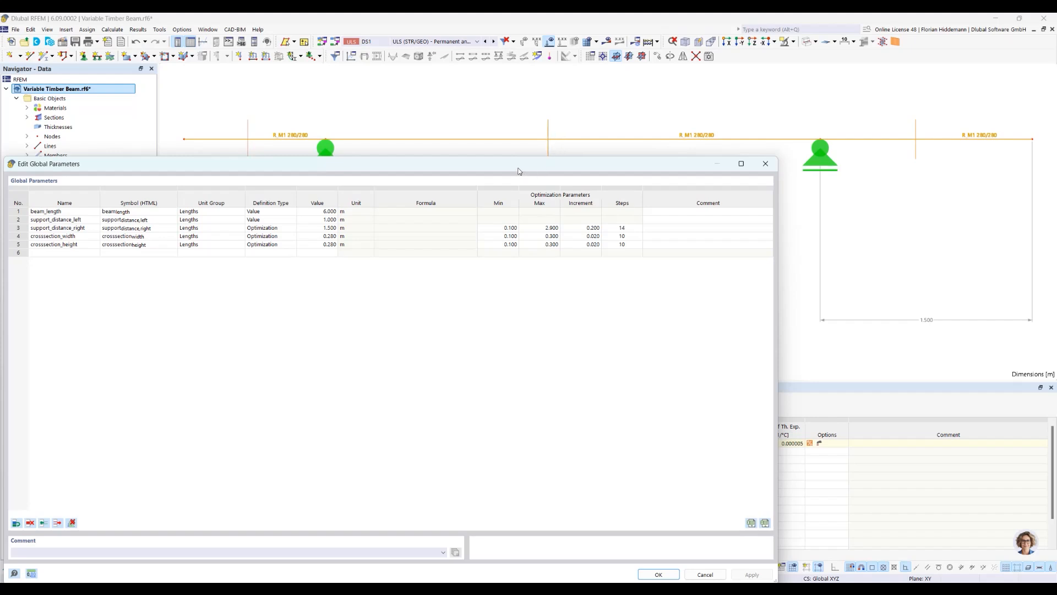
{"action": "left_click_drag", "start_coordinate": [516, 171], "coordinate": [561, 175]}
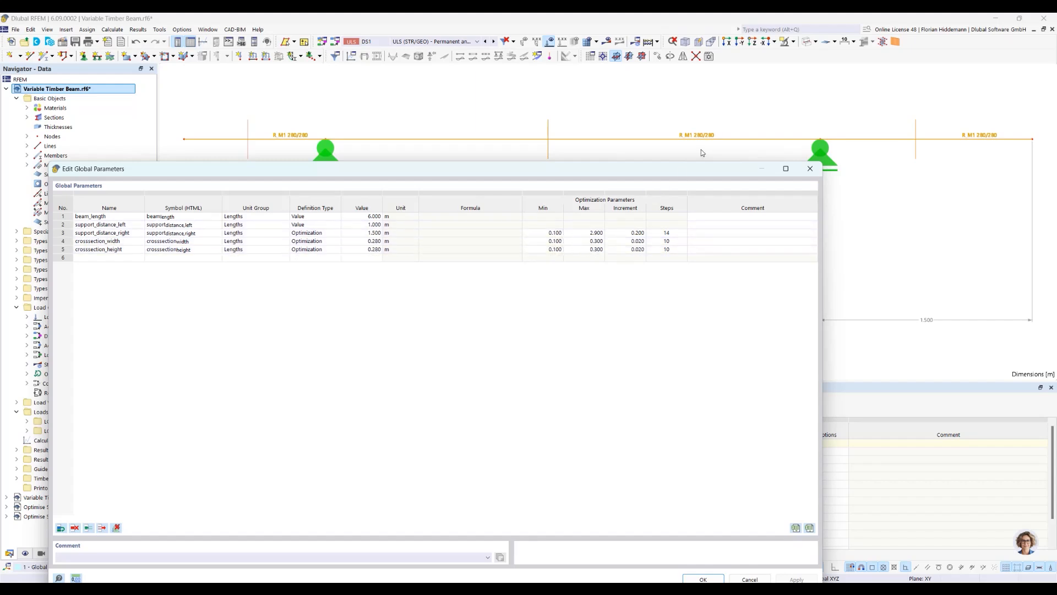
{"action": "left_click_drag", "start_coordinate": [703, 173], "coordinate": [731, 91]}
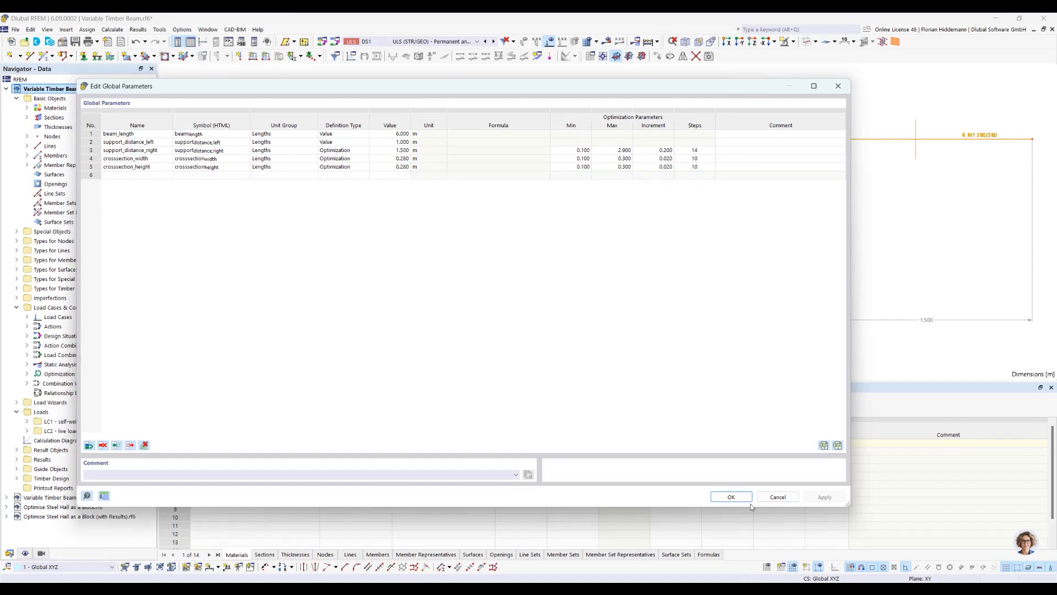
{"action": "left_click", "coordinate": [778, 497]}
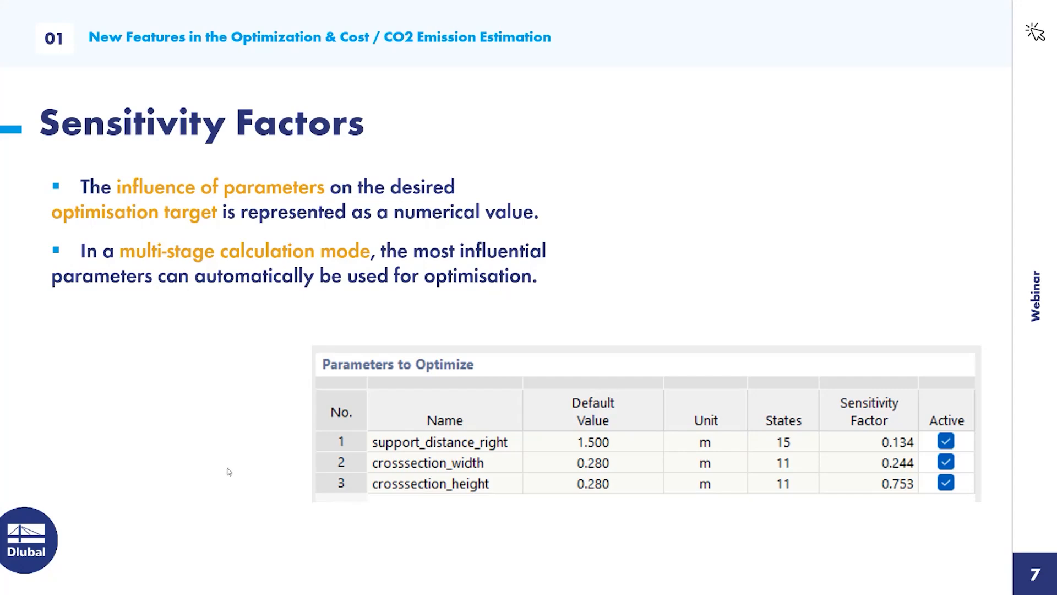
{"action": "key", "text": "Left"}
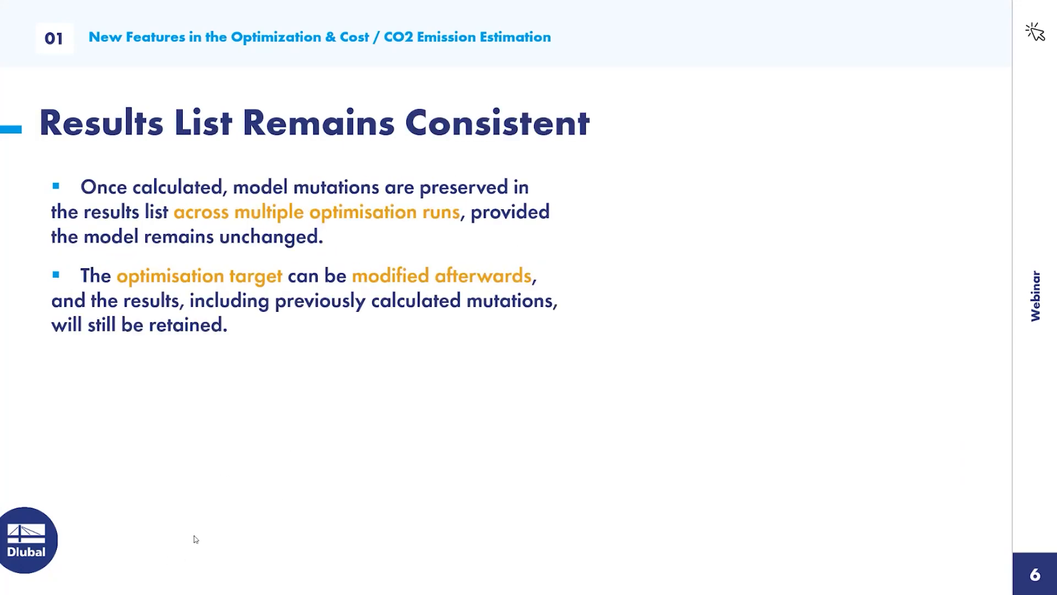
{"action": "key", "text": "Left"}
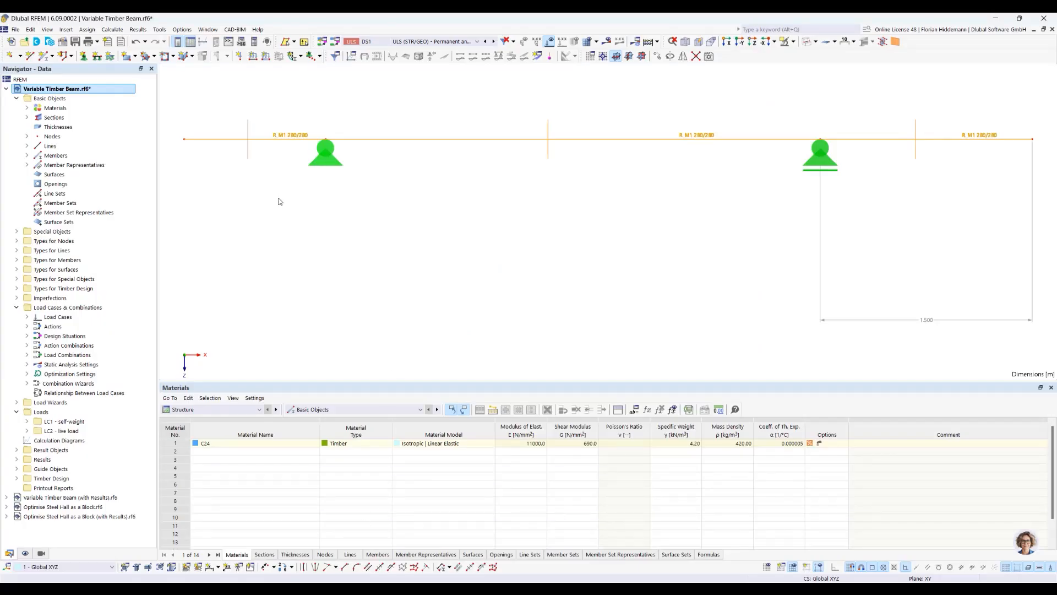
Check which add-ons are activated in the base data of the Variable Timber Beam model.
{"action": "left_click", "coordinate": [30, 29]}
{"action": "left_click", "coordinate": [47, 30]}
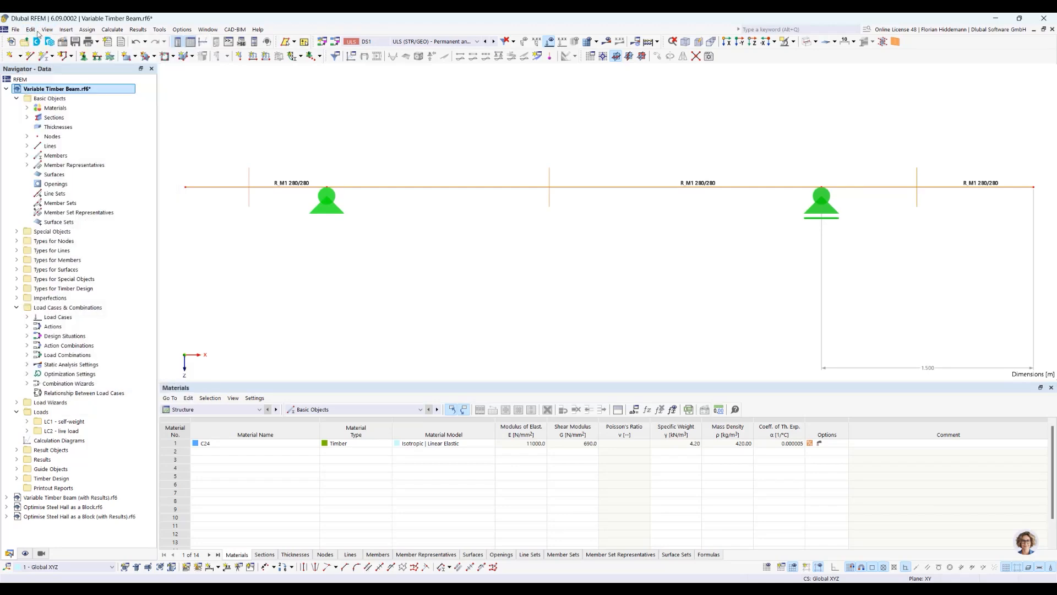
{"action": "left_click", "coordinate": [62, 42]}
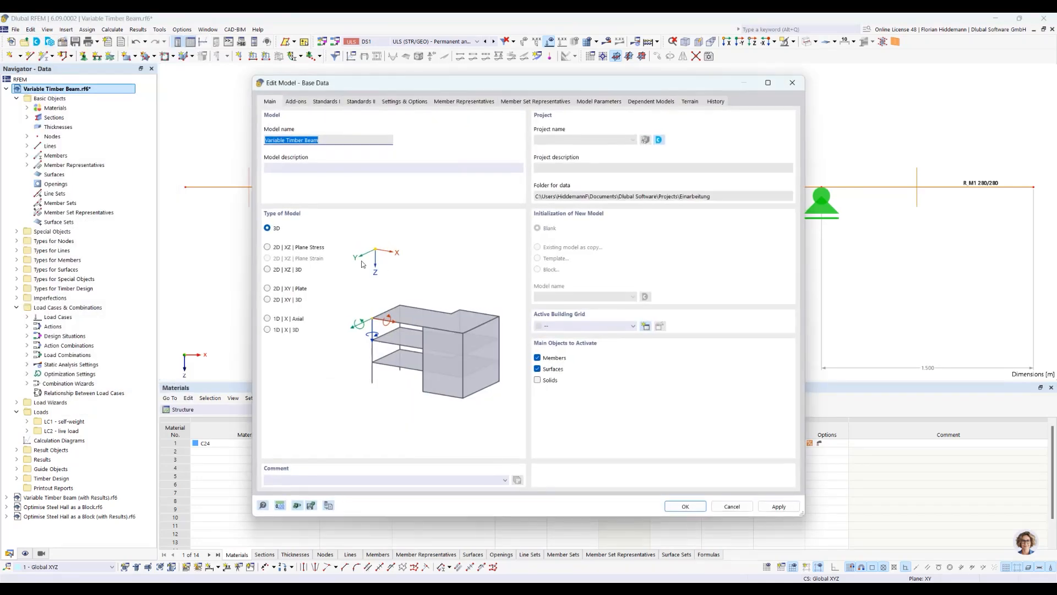
{"action": "left_click", "coordinate": [289, 102]}
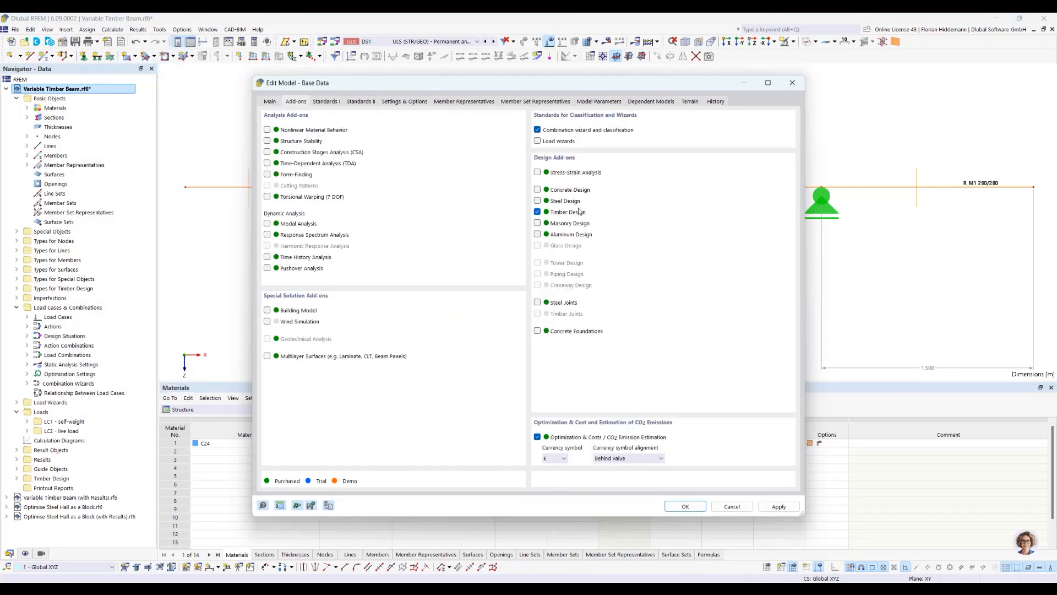
{"action": "left_click", "coordinate": [731, 506]}
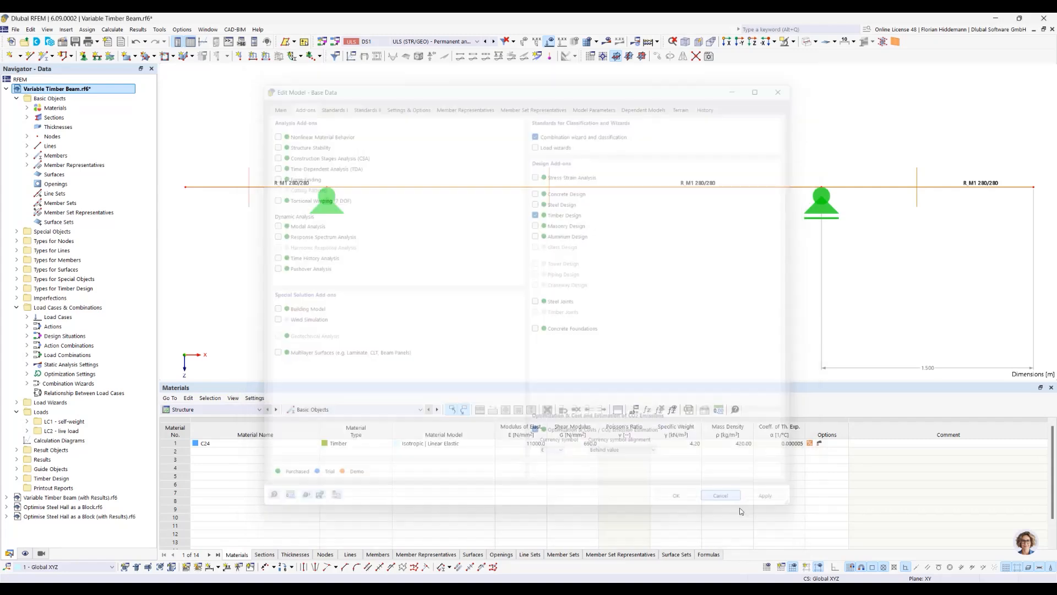
Display the beam loads of load case LC1 self-weight and of load case LC2 live load.
{"action": "left_click", "coordinate": [422, 42]}
{"action": "left_click", "coordinate": [410, 50]}
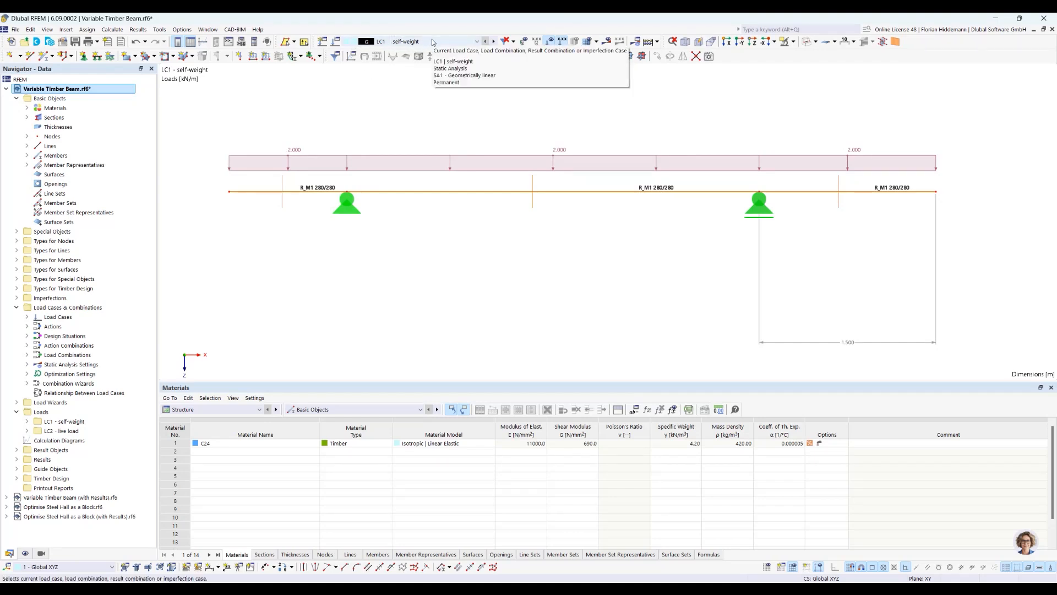
{"action": "scroll", "coordinate": [432, 43], "scroll_direction": "down", "scroll_amount": 1}
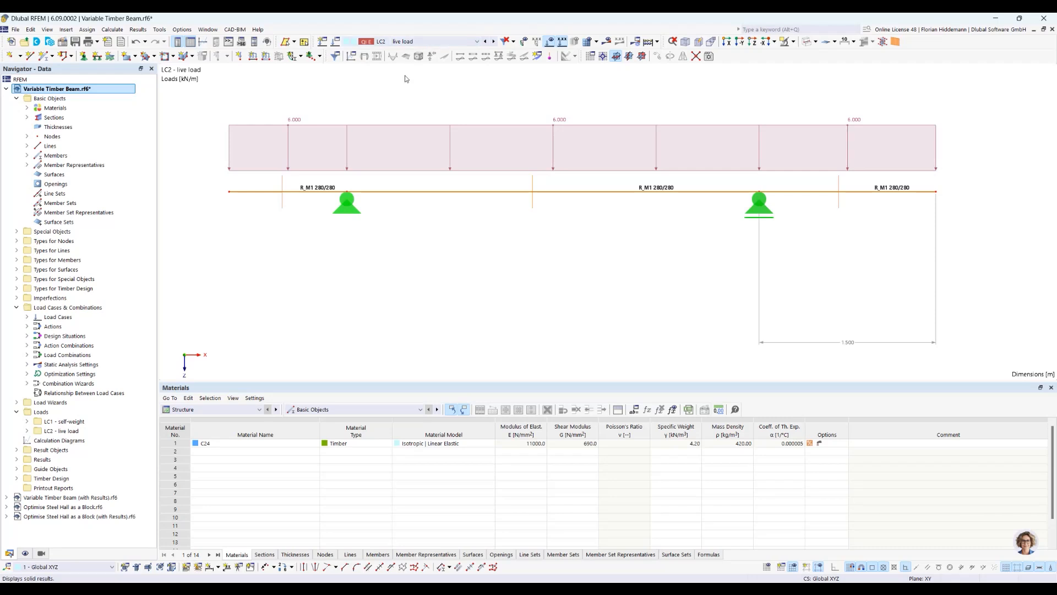
Review the combination standard, design situations, action combinations and load combinations defined for the model.
{"action": "left_click", "coordinate": [323, 42]}
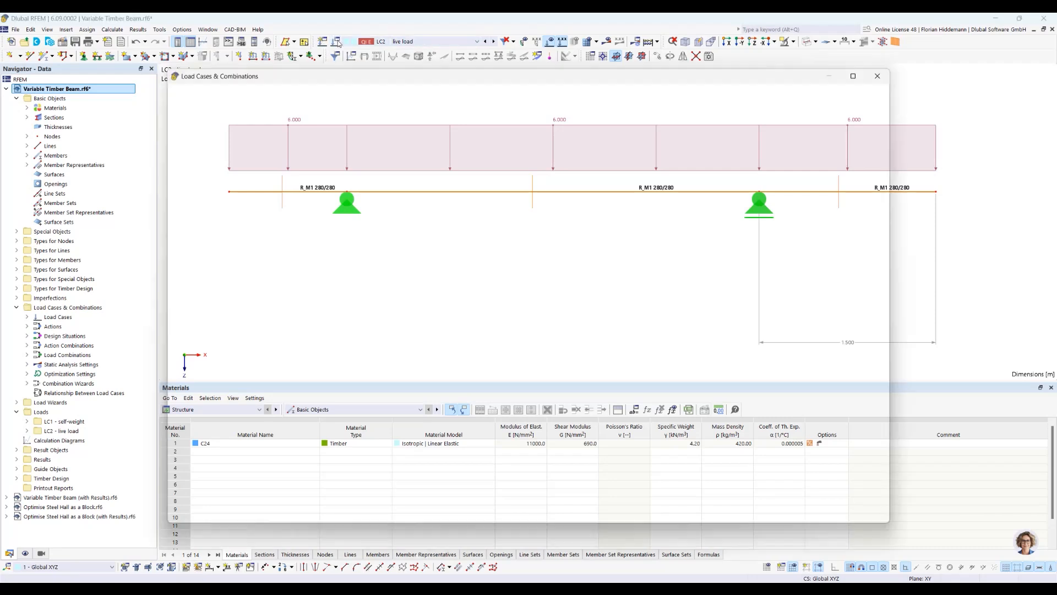
{"action": "left_click", "coordinate": [192, 98]}
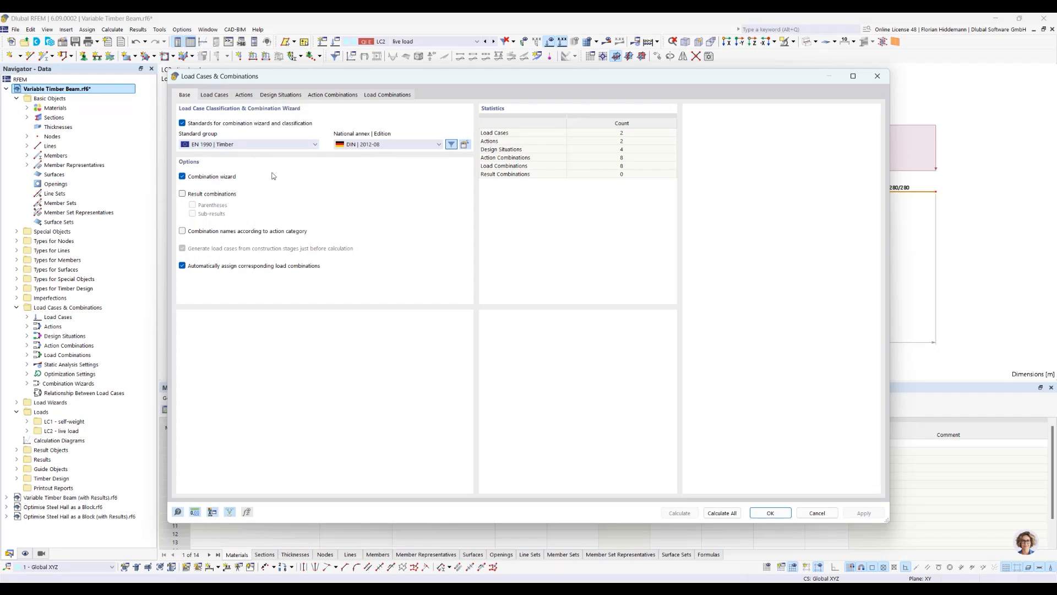
{"action": "left_click", "coordinate": [332, 95]}
{"action": "left_click", "coordinate": [282, 95]}
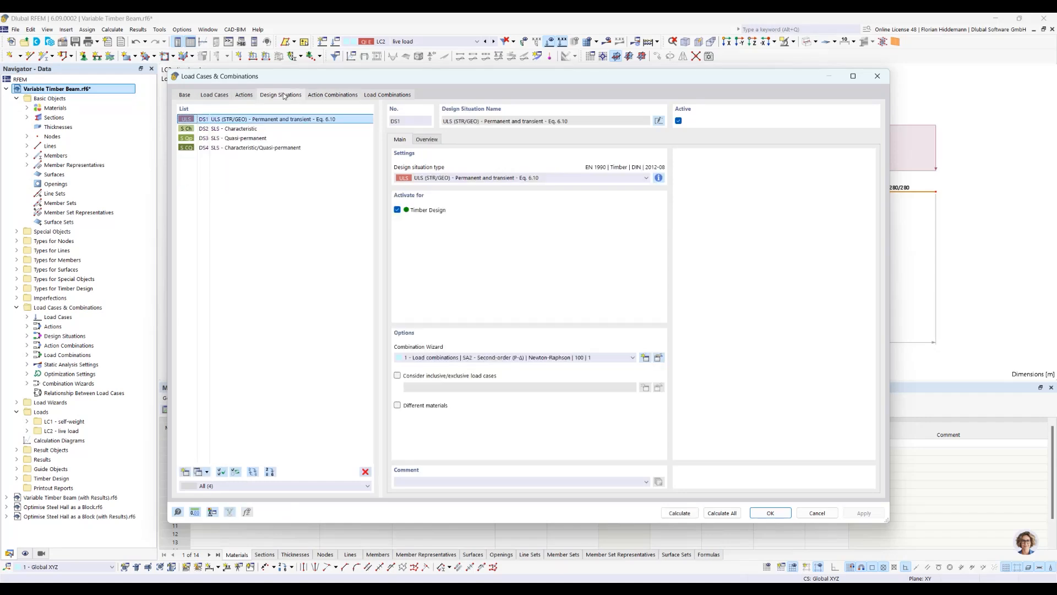
{"action": "left_click", "coordinate": [334, 95]}
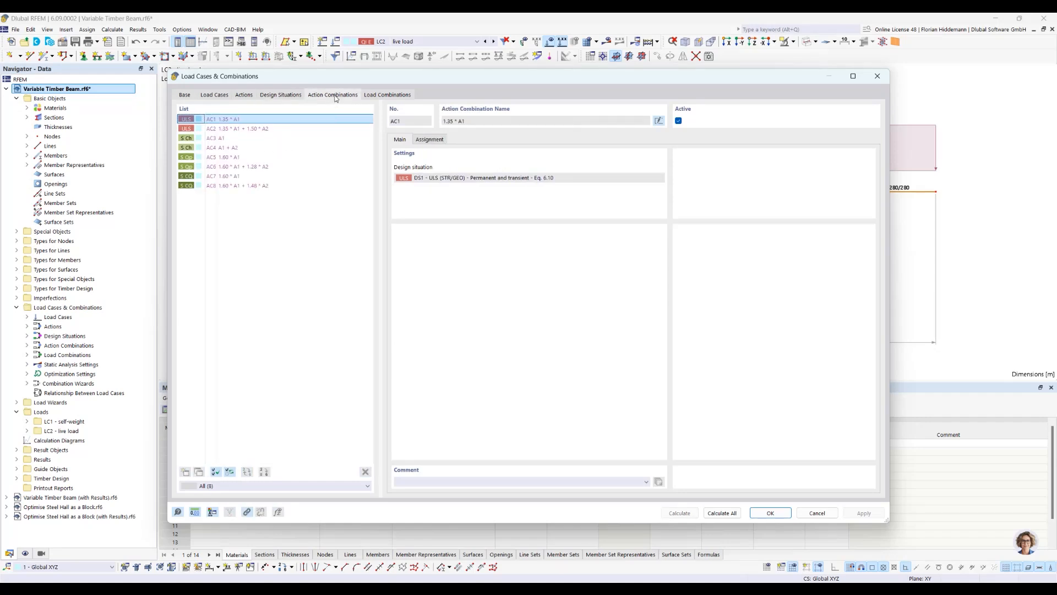
{"action": "left_click", "coordinate": [382, 96]}
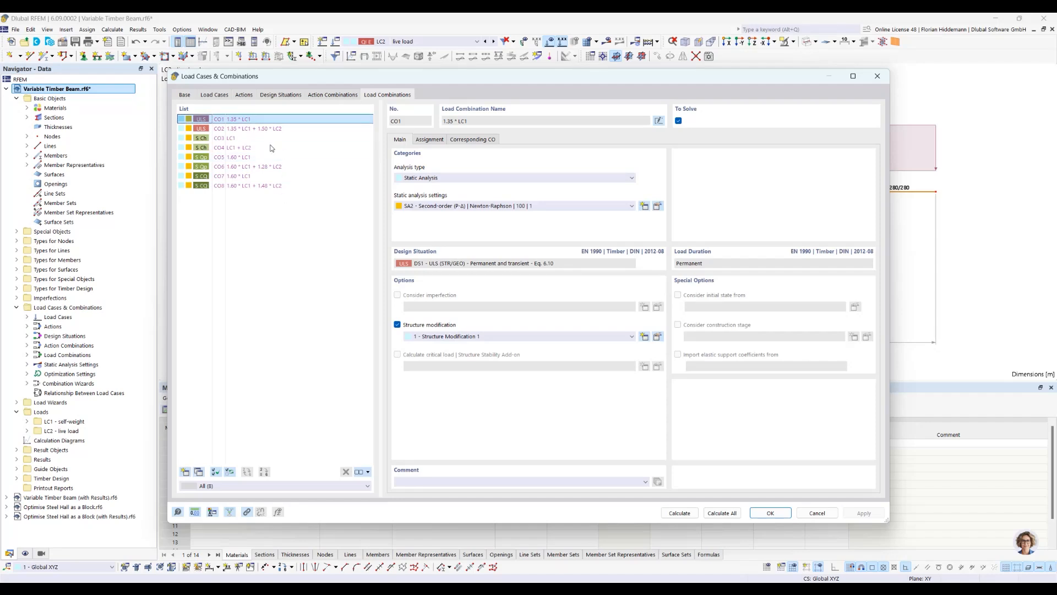
Recheck the model's actions, load combinations and action combinations, leaving the load cases and combinations data unchanged.
{"action": "left_click", "coordinate": [271, 96]}
{"action": "left_click", "coordinate": [242, 95]}
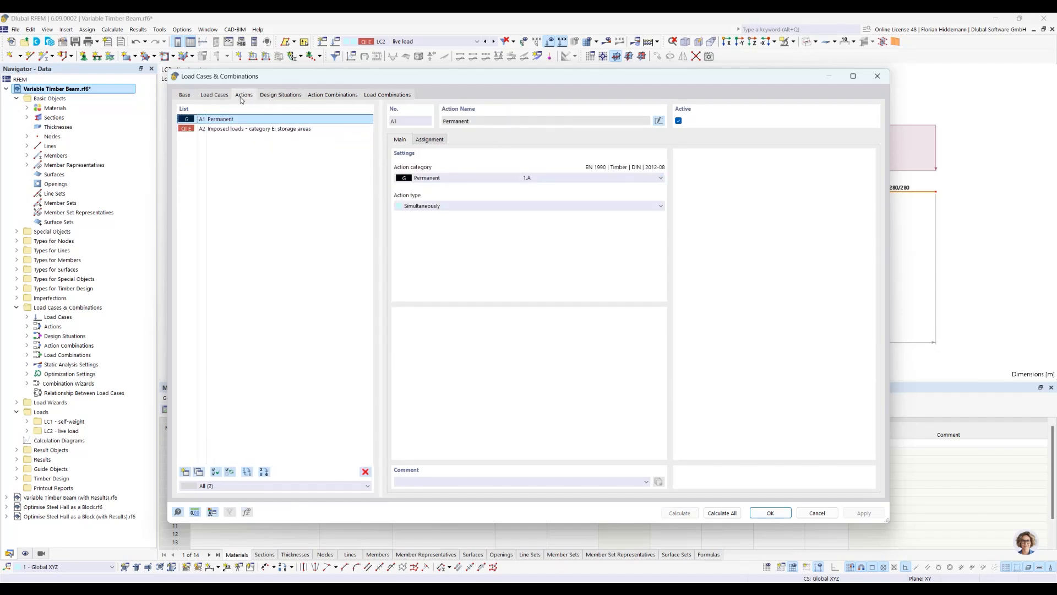
{"action": "left_click", "coordinate": [410, 97]}
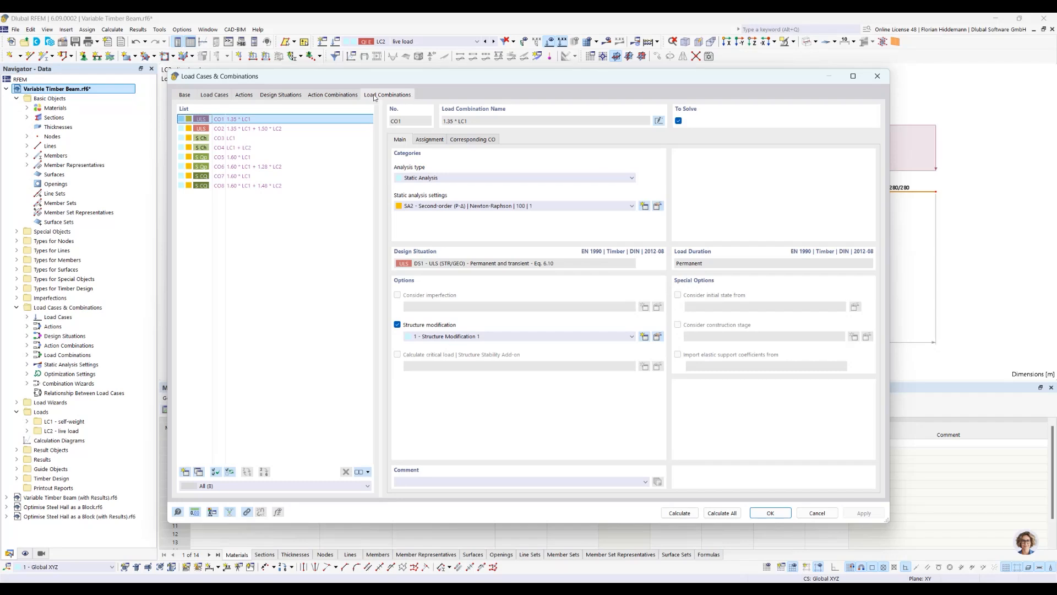
{"action": "left_click", "coordinate": [334, 95]}
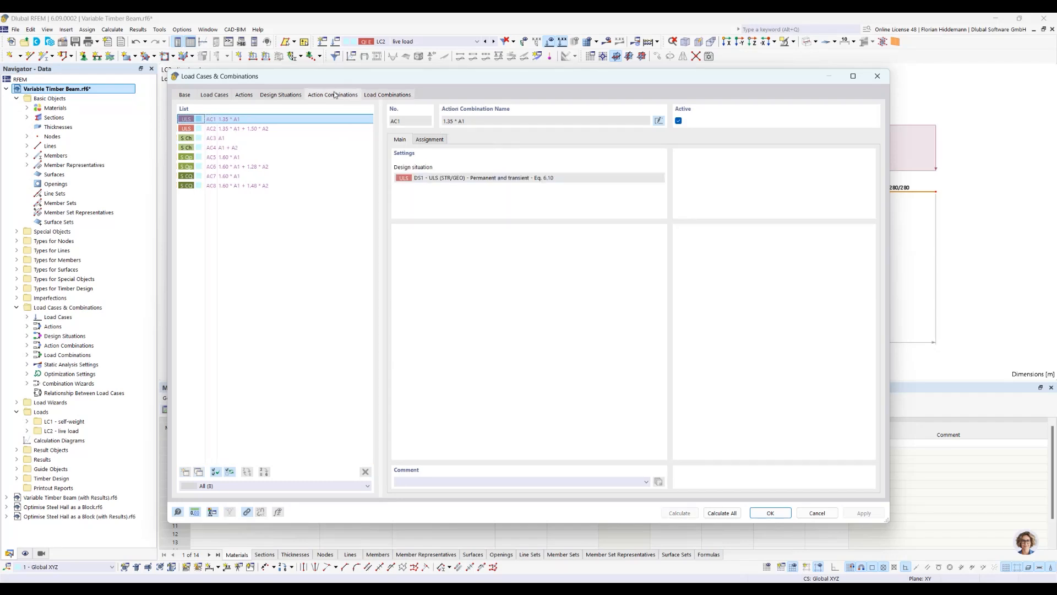
{"action": "left_click", "coordinate": [817, 512]}
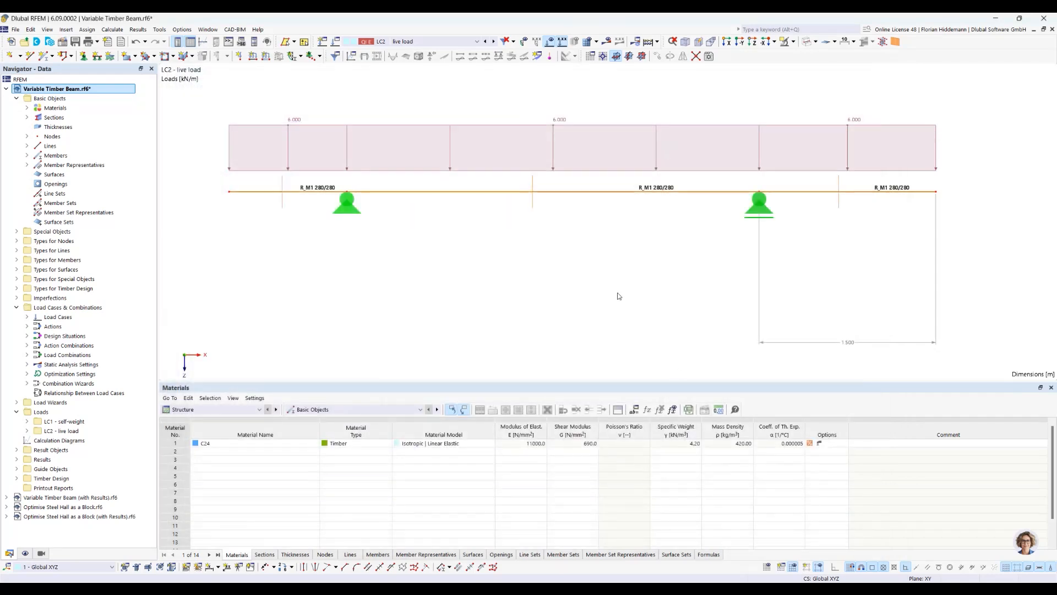
Calculate the beam model and display the deformations for load case LC2 live load.
{"action": "scroll", "coordinate": [659, 282], "scroll_direction": "up", "scroll_amount": 2}
{"action": "middle_click_drag", "start_coordinate": [627, 276], "coordinate": [633, 291]}
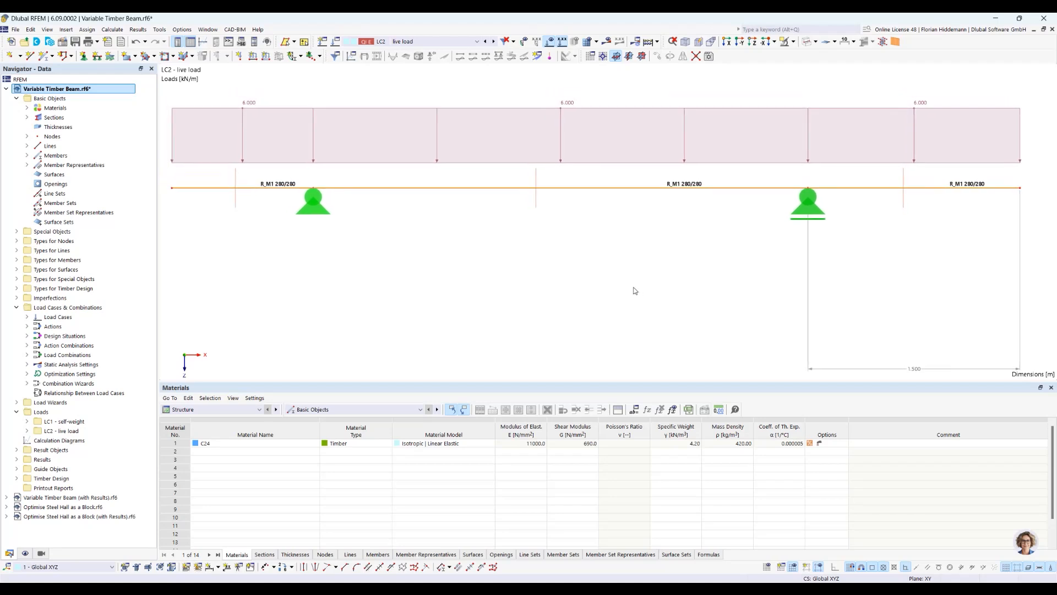
{"action": "scroll", "coordinate": [633, 295], "scroll_direction": "down", "scroll_amount": 2}
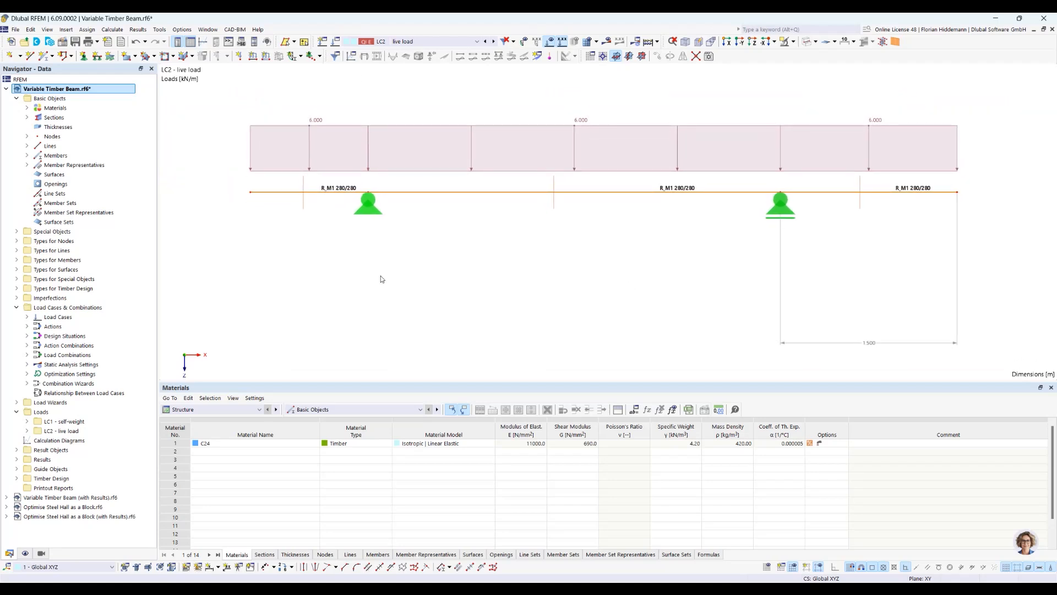
{"action": "key", "text": "F5"}
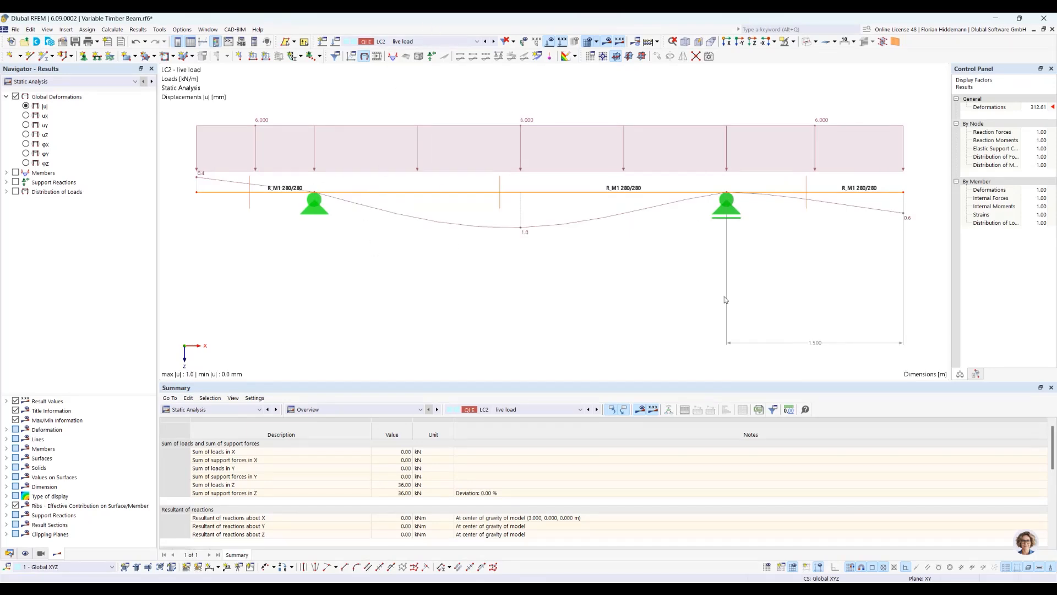
{"action": "middle_click_drag", "start_coordinate": [642, 301], "coordinate": [643, 299]}
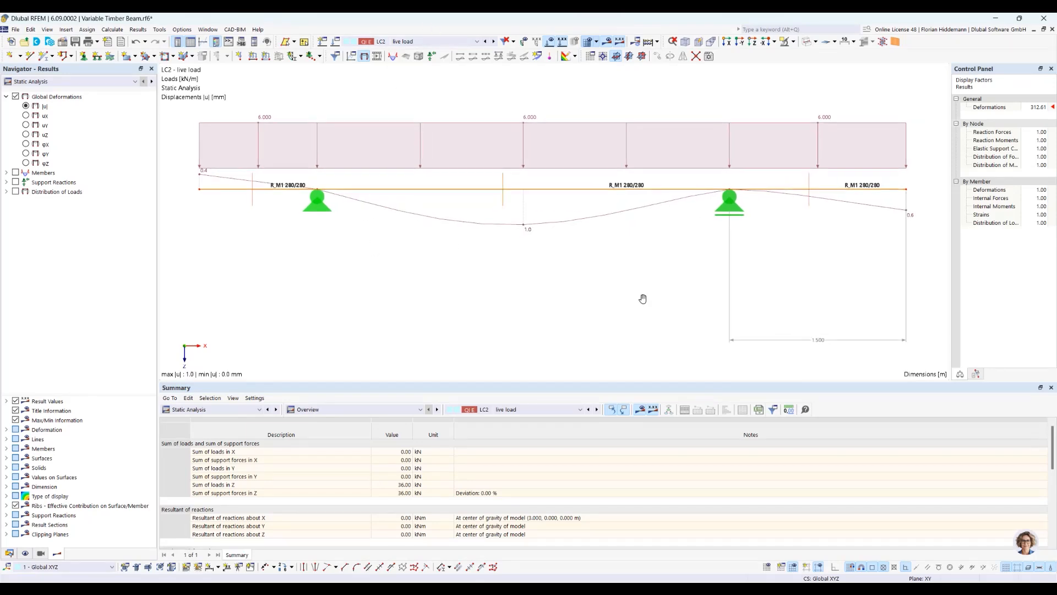
Display the governing timber design results in an enlarged table and review the governing design check for each loading.
{"action": "left_click", "coordinate": [193, 410]}
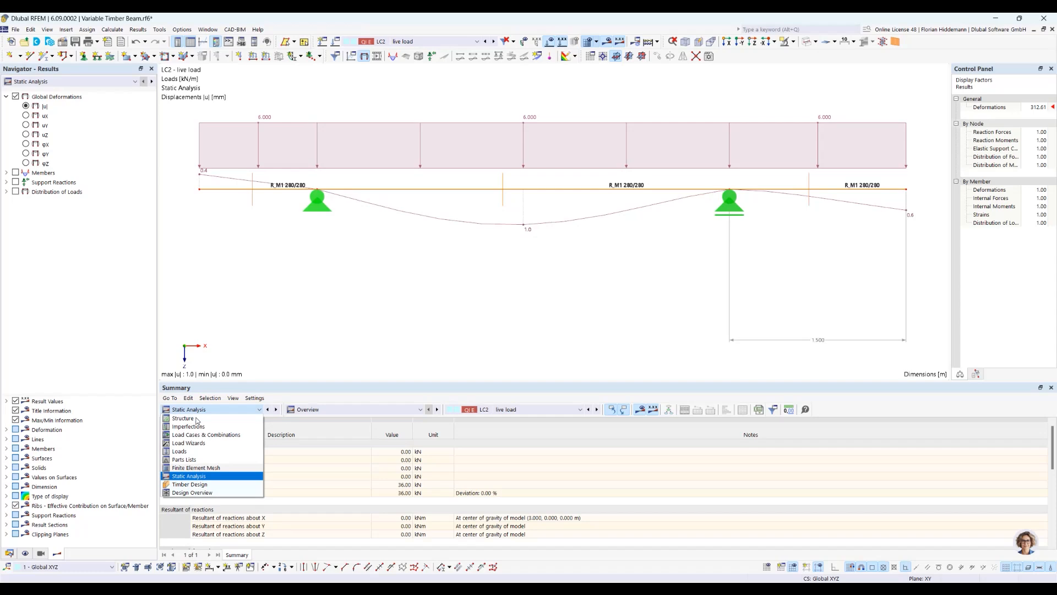
{"action": "left_click", "coordinate": [199, 486]}
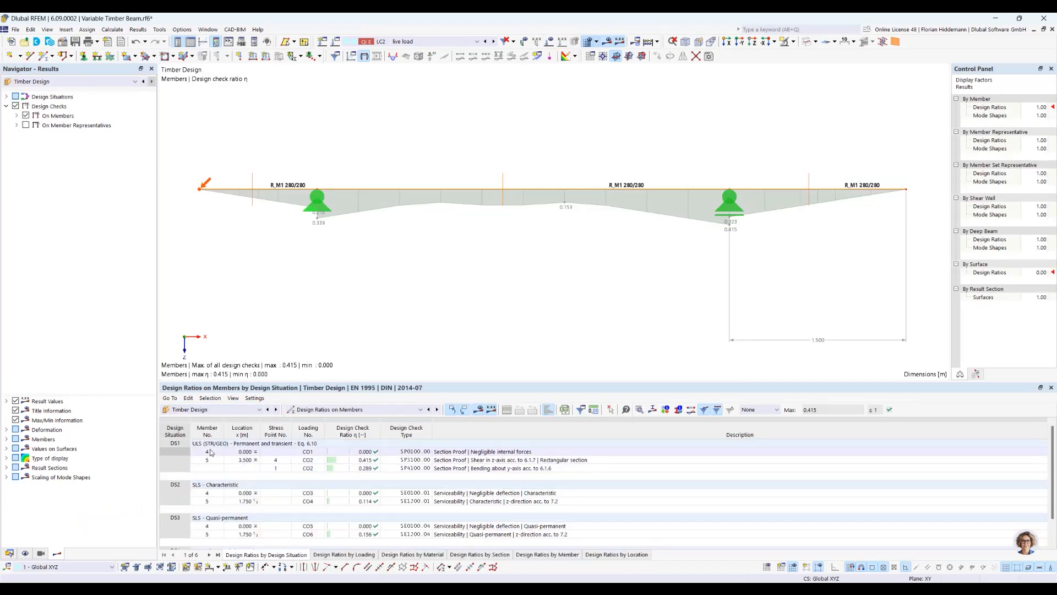
{"action": "left_click", "coordinate": [331, 410]}
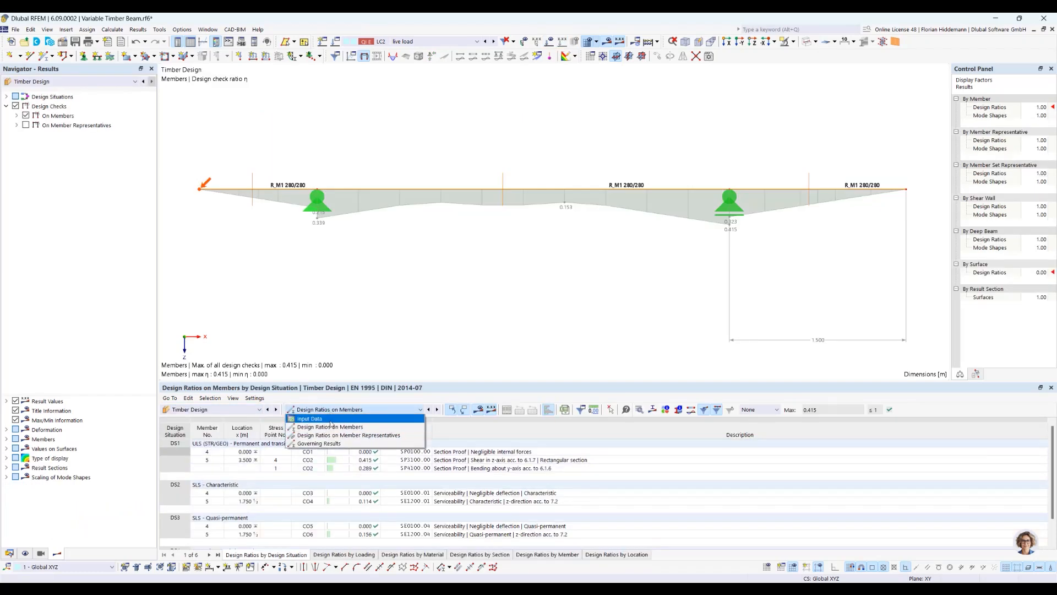
{"action": "left_click", "coordinate": [329, 444]}
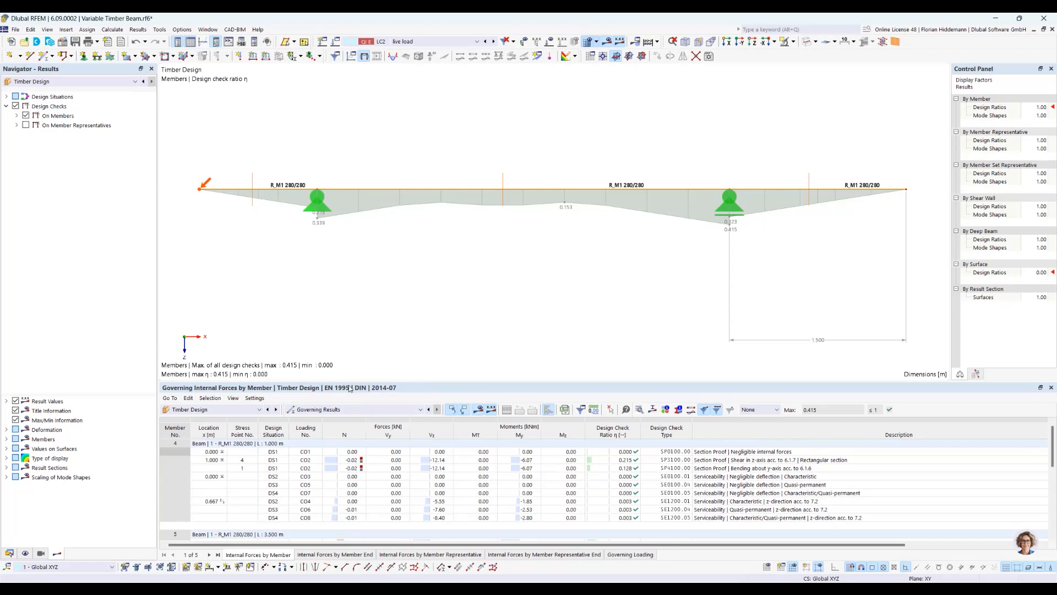
{"action": "left_click_drag", "start_coordinate": [348, 382], "coordinate": [347, 339]}
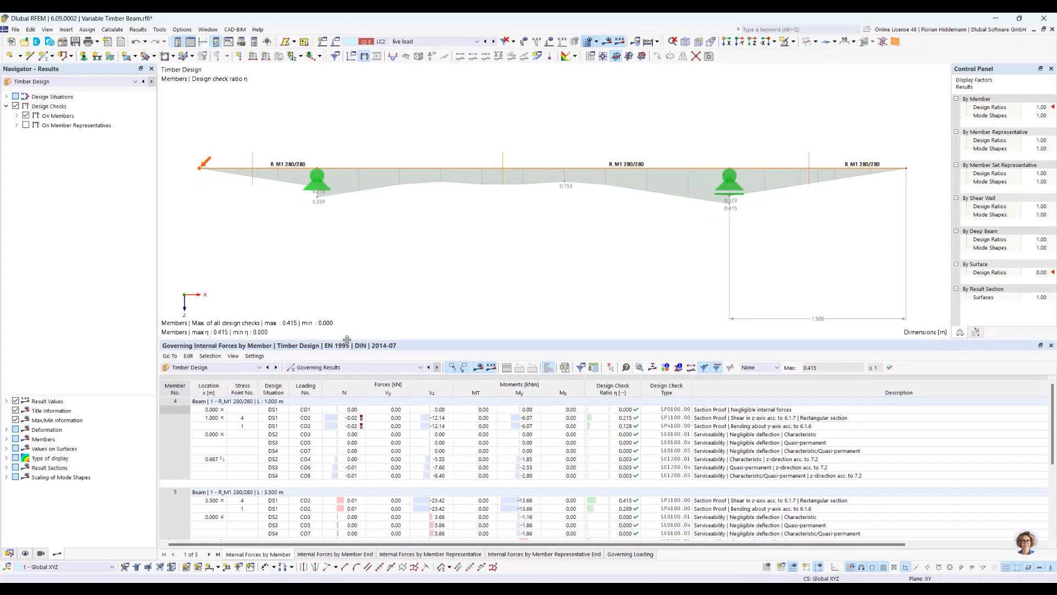
{"action": "left_click", "coordinate": [646, 557]}
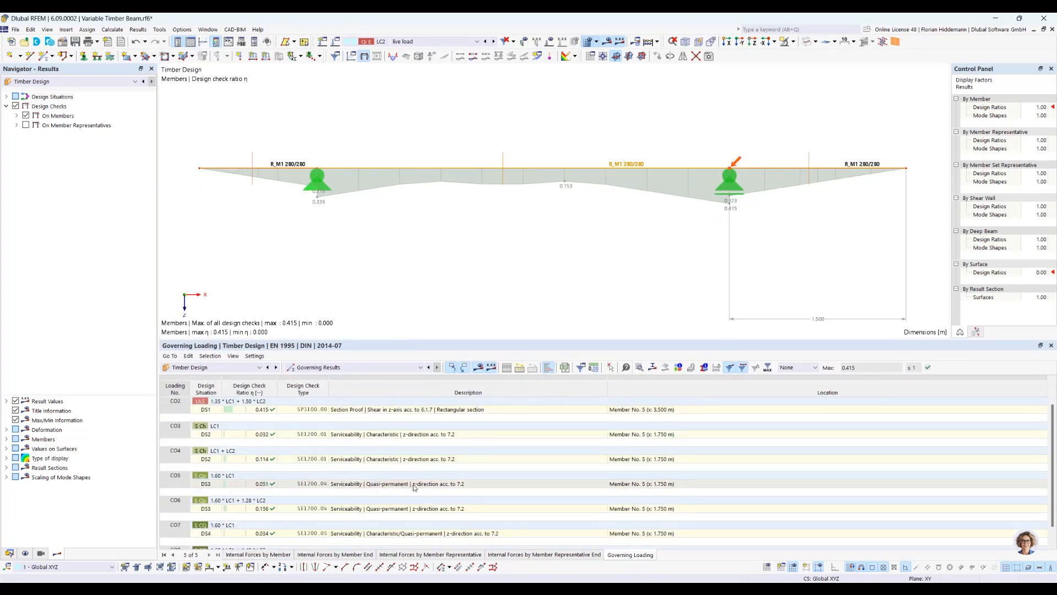
{"action": "scroll", "coordinate": [551, 426], "scroll_direction": "down", "scroll_amount": 3}
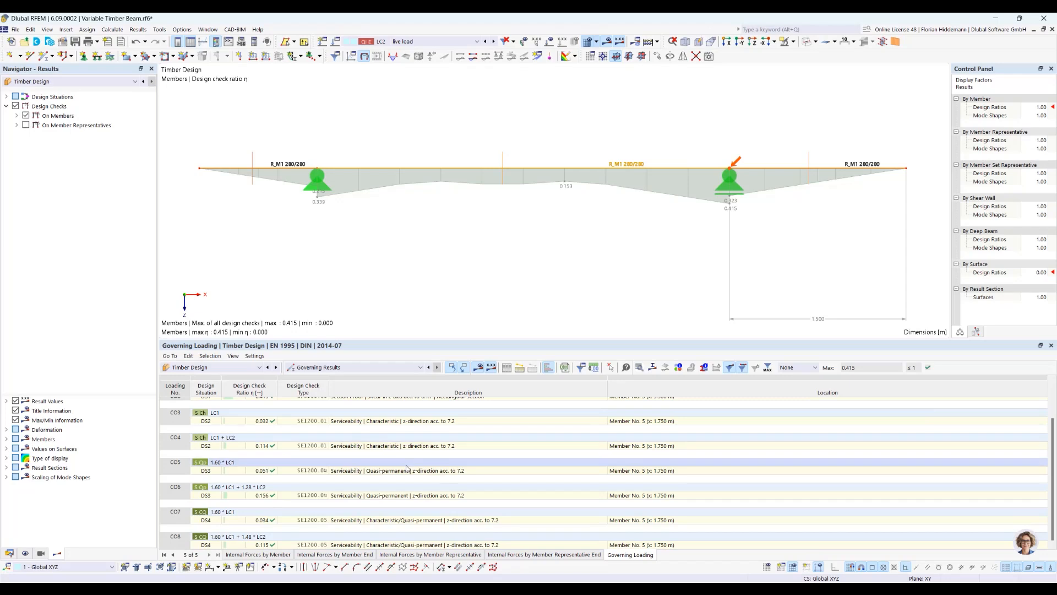
{"action": "scroll", "coordinate": [410, 470], "scroll_direction": "up", "scroll_amount": 3}
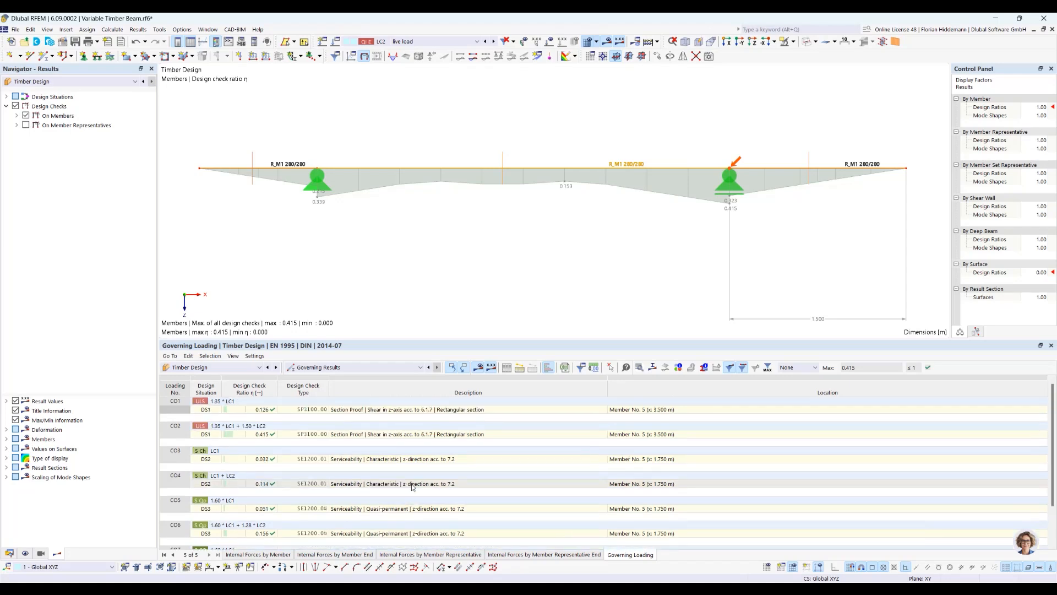
Review the timber design ratios on member representatives by design situation.
{"action": "left_click", "coordinate": [389, 371]}
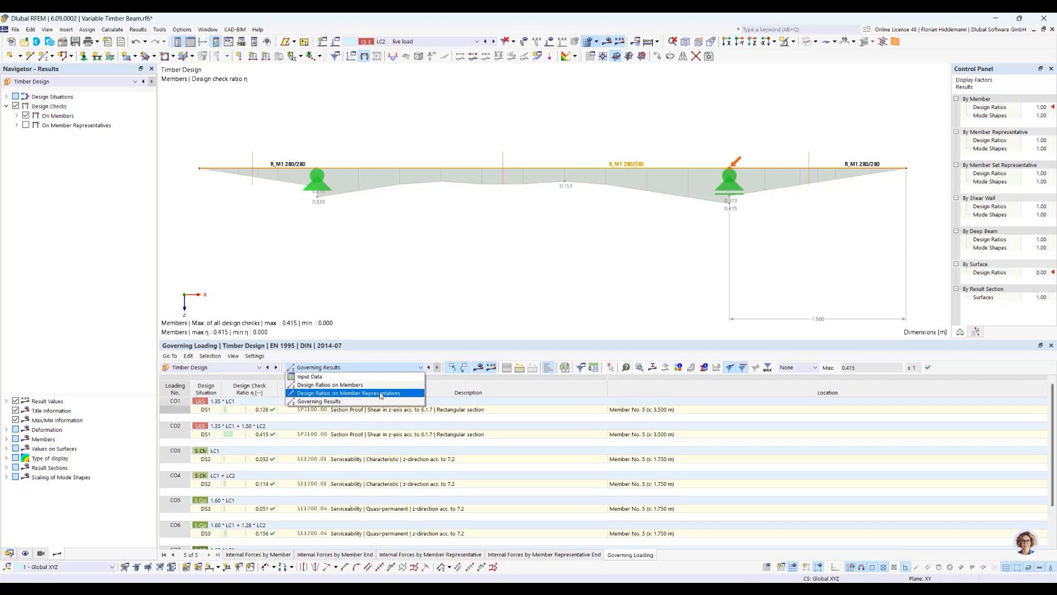
{"action": "left_click", "coordinate": [382, 393]}
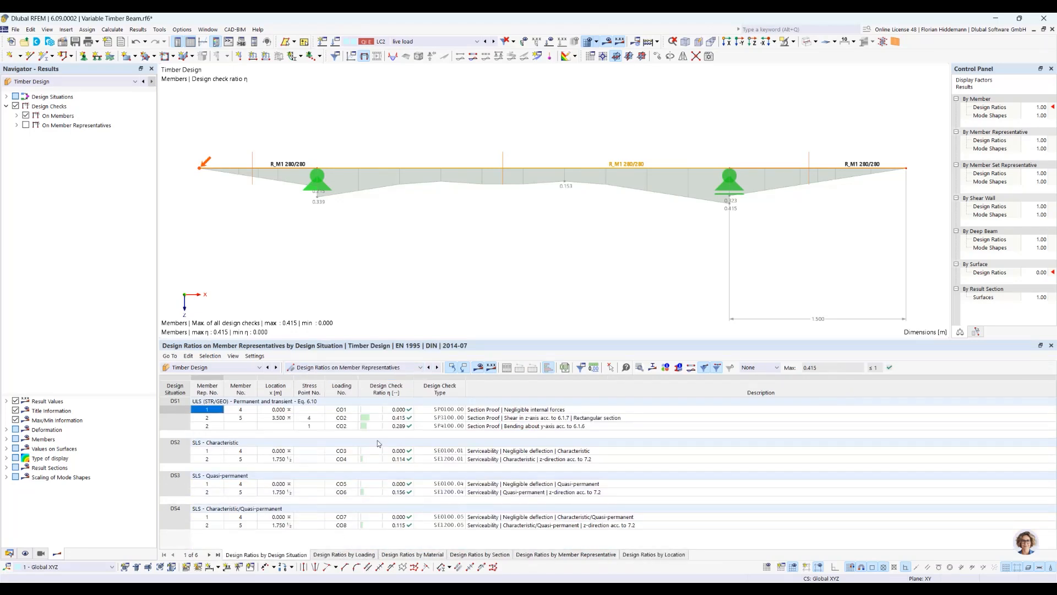
{"action": "left_click_drag", "start_coordinate": [383, 340], "coordinate": [383, 360]}
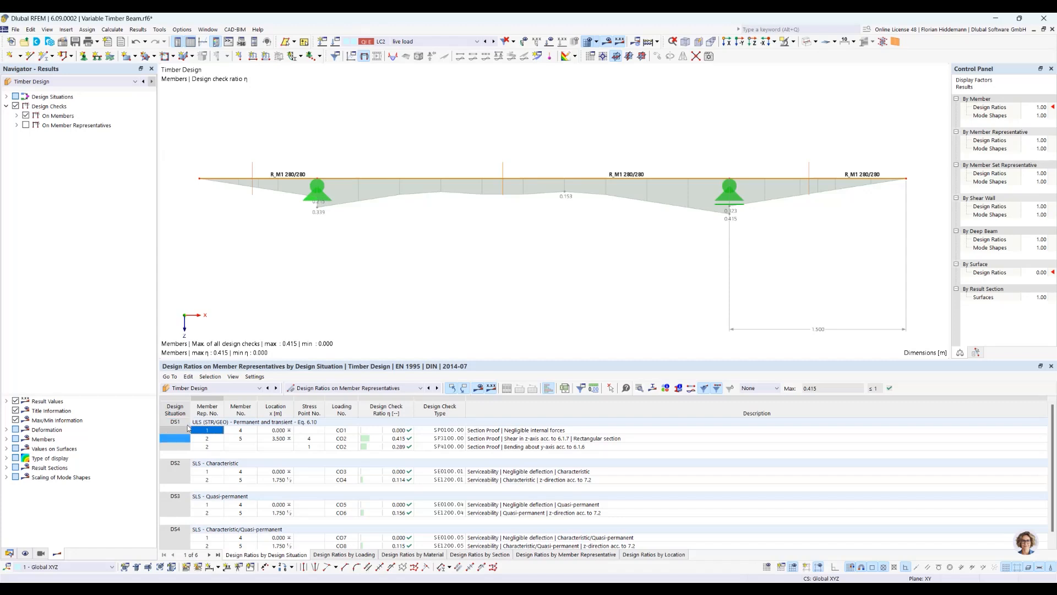
Return the table to the structure's basic objects and delete all calculation results.
{"action": "left_click", "coordinate": [208, 388]}
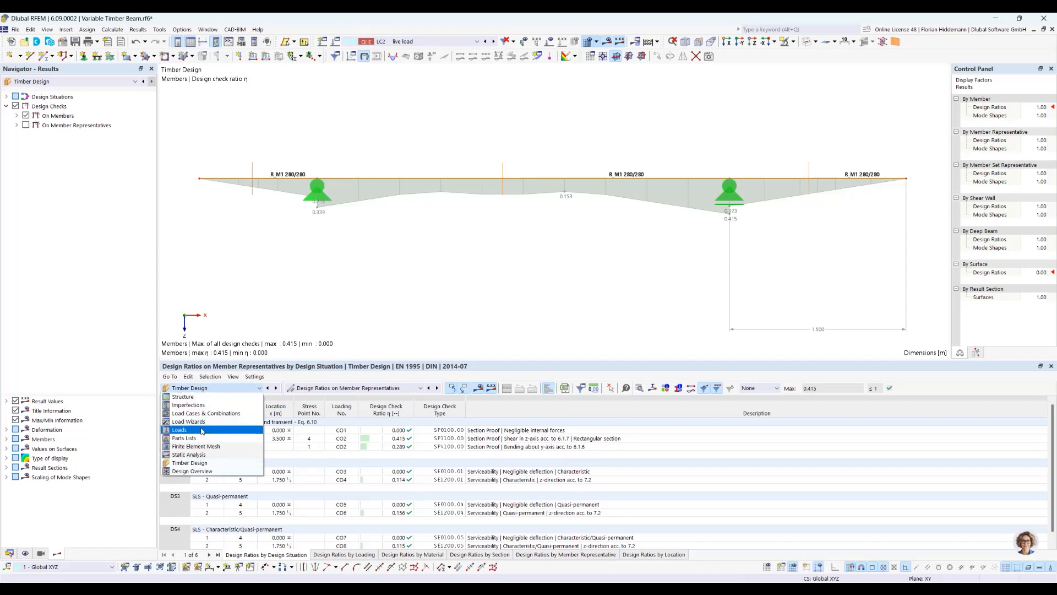
{"action": "left_click", "coordinate": [202, 397]}
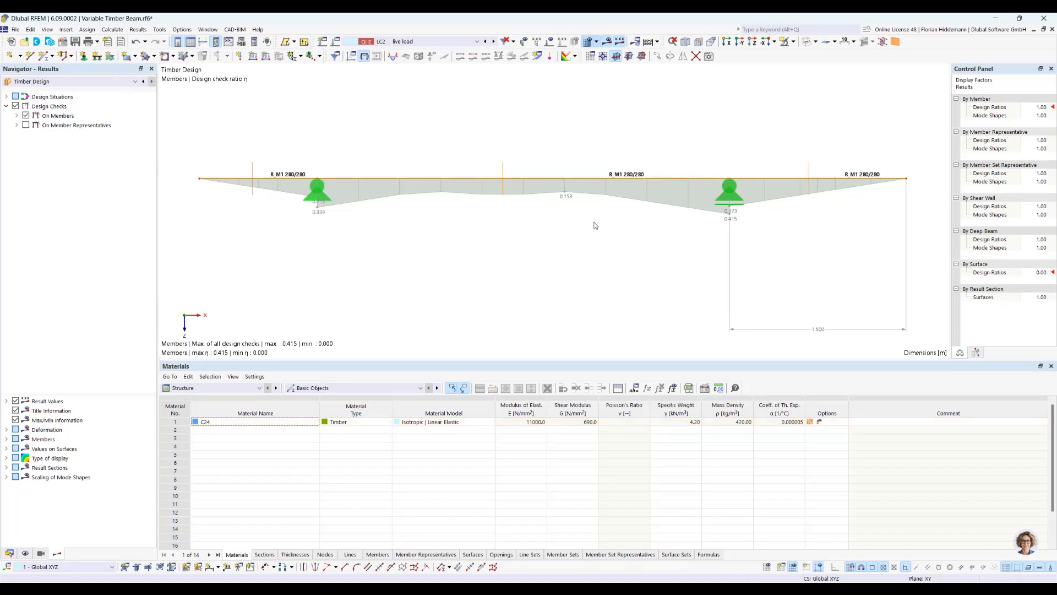
{"action": "left_click", "coordinate": [137, 29]}
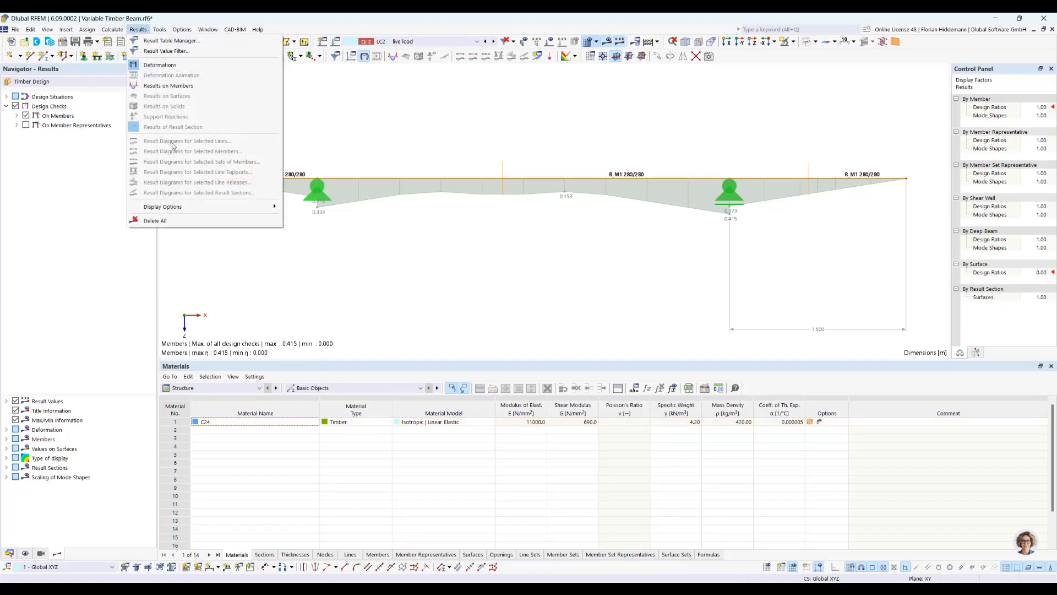
{"action": "left_click", "coordinate": [155, 221]}
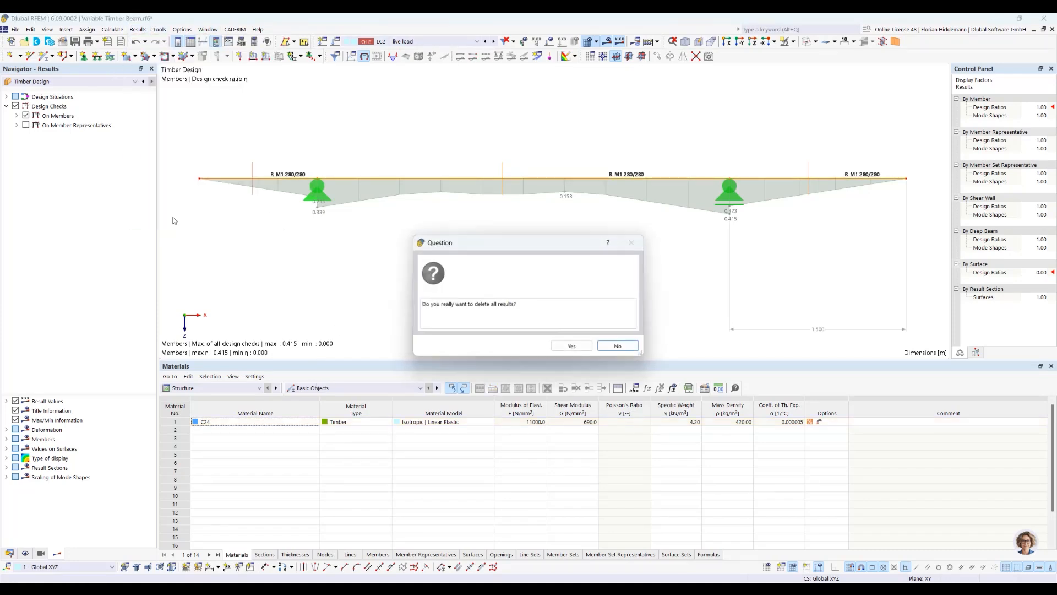
{"action": "left_click", "coordinate": [573, 346]}
Open the optimization settings of the model for editing.
{"action": "left_click", "coordinate": [112, 29]}
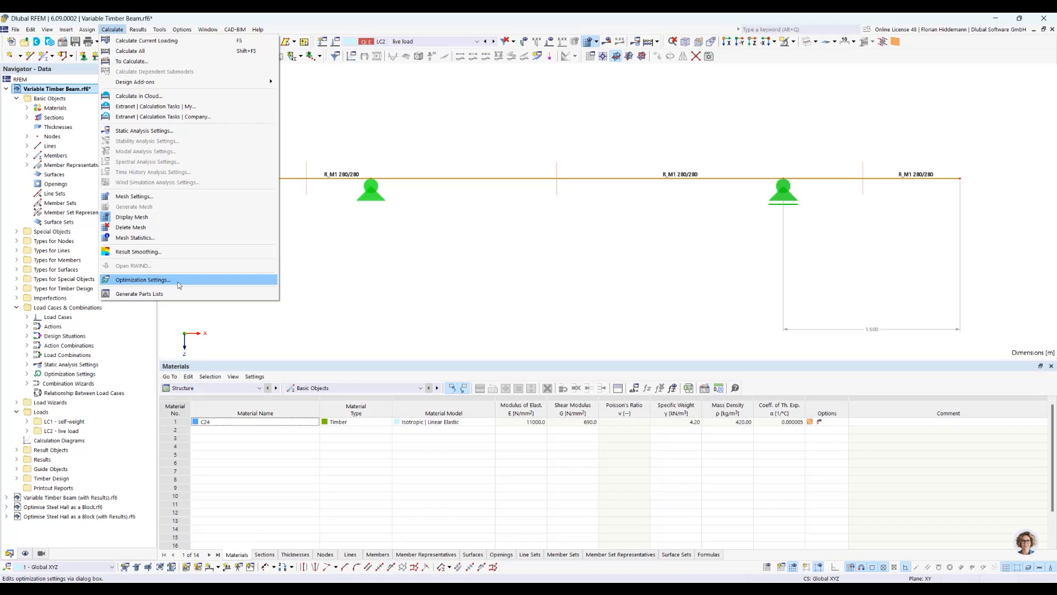
{"action": "left_click", "coordinate": [178, 285]}
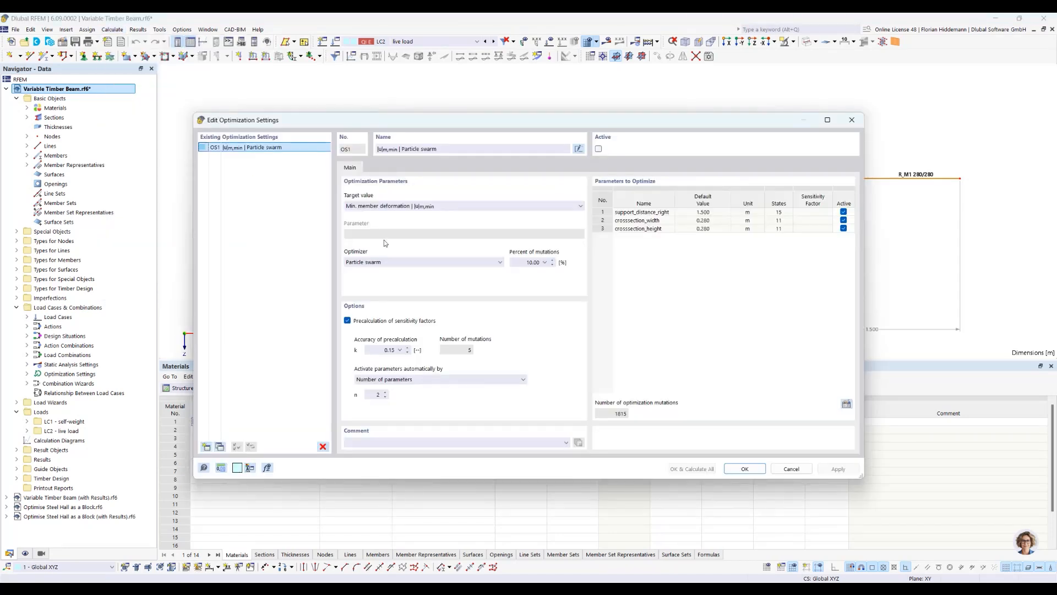
{"action": "left_click_drag", "start_coordinate": [351, 124], "coordinate": [329, 130]}
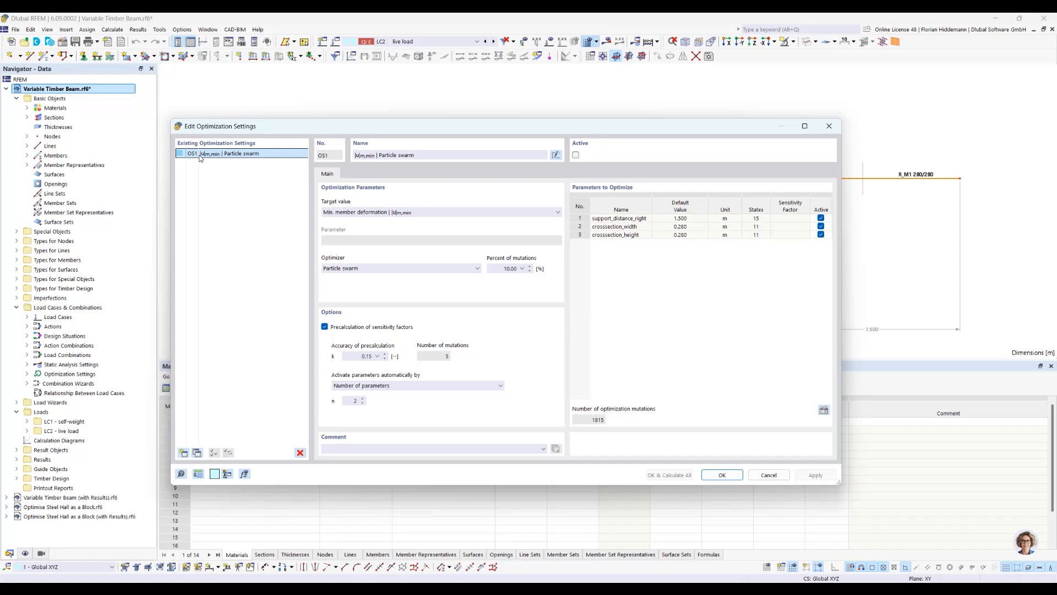
Copy the optimization setting OS1 twice, and delete both copies OS3 and OS2.
{"action": "left_click", "coordinate": [197, 453]}
{"action": "left_click", "coordinate": [197, 452]}
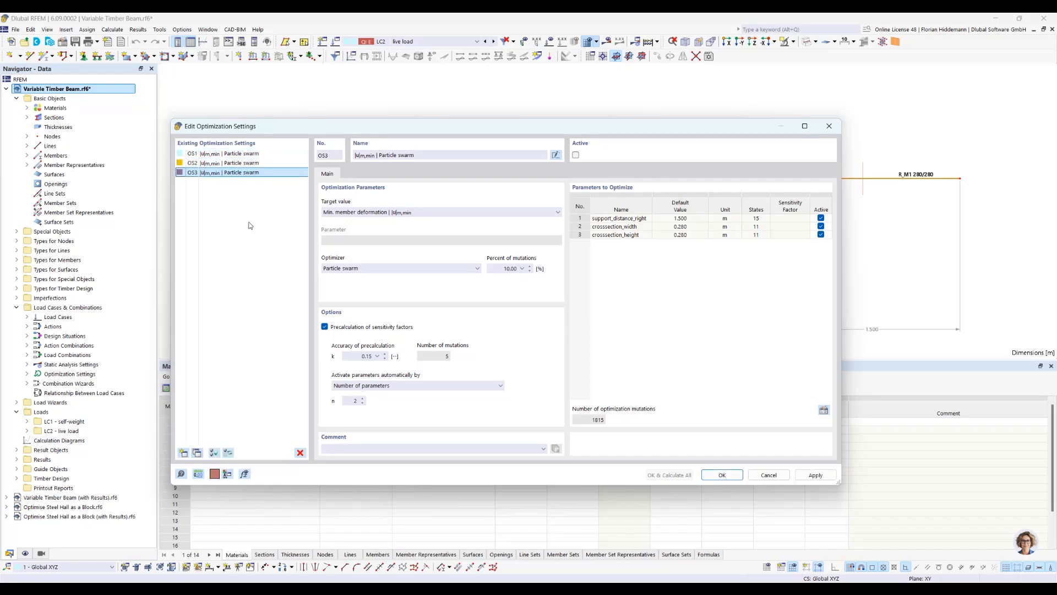
{"action": "left_click", "coordinate": [300, 453]}
{"action": "left_click", "coordinate": [537, 332]}
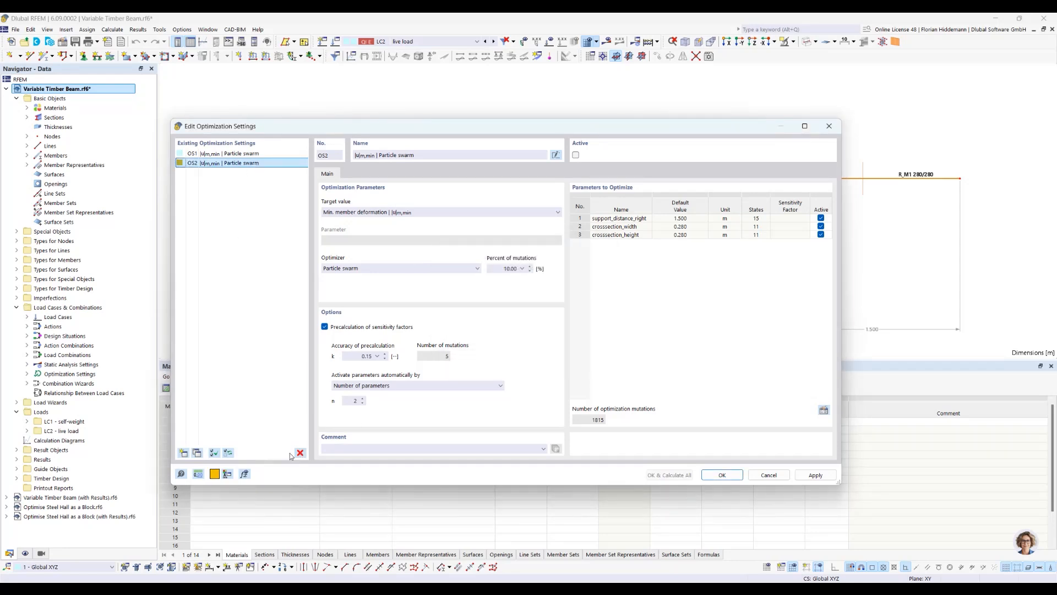
{"action": "left_click", "coordinate": [300, 452]}
{"action": "left_click", "coordinate": [541, 328]}
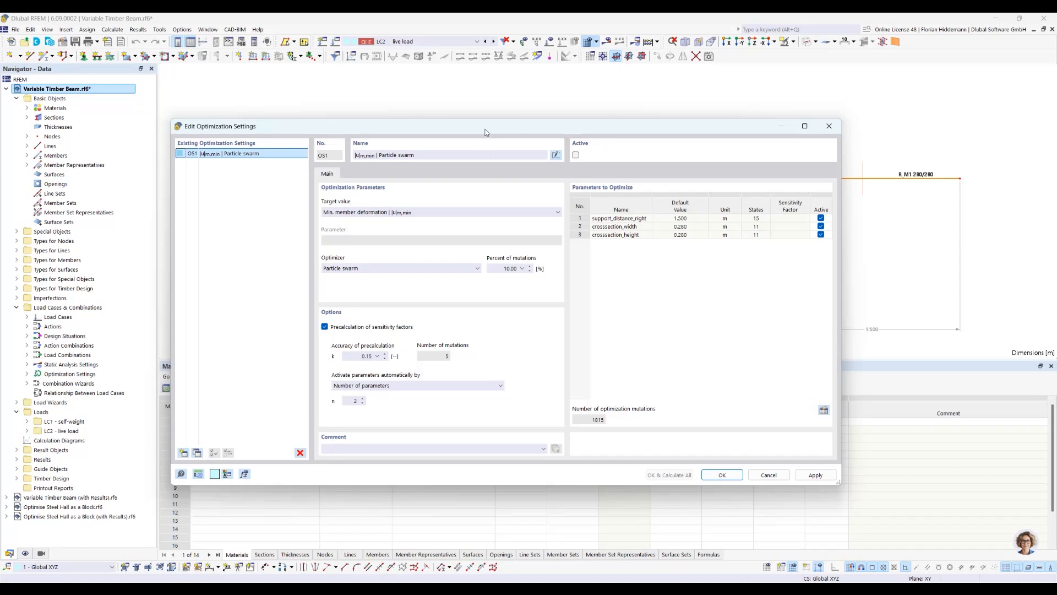
Turn off the precalculation of sensitivity factors for optimization setting OS1.
{"action": "left_click_drag", "start_coordinate": [486, 132], "coordinate": [490, 134]}
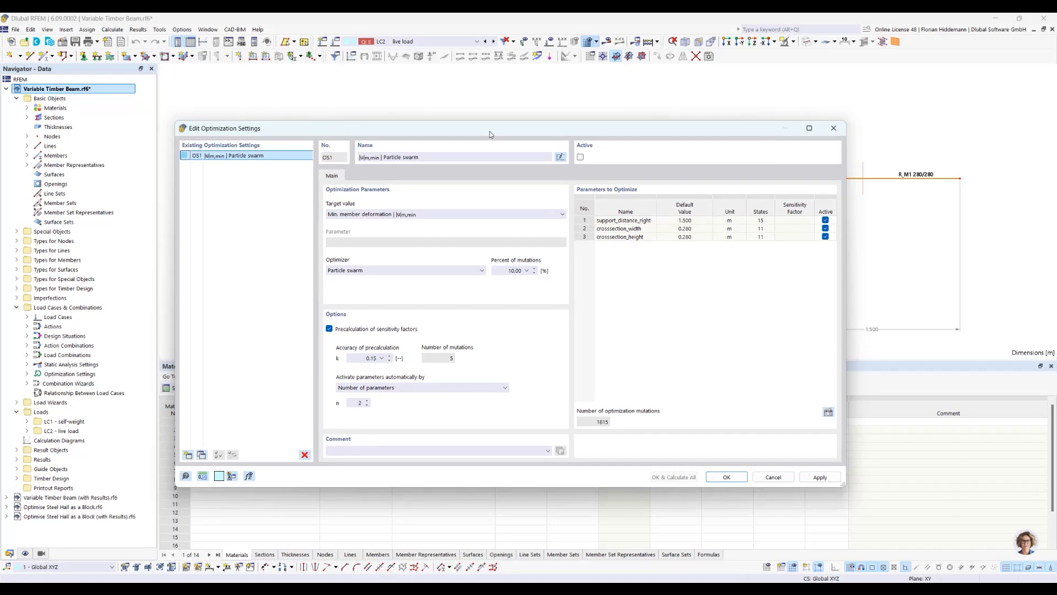
{"action": "mouse_move", "coordinate": [499, 131]}
{"action": "left_mouse_down"}
{"action": "mouse_move", "coordinate": [474, 372]}
{"action": "mouse_move", "coordinate": [488, 106]}
{"action": "mouse_move", "coordinate": [504, 110]}
{"action": "mouse_move", "coordinate": [507, 140]}
{"action": "left_mouse_up"}
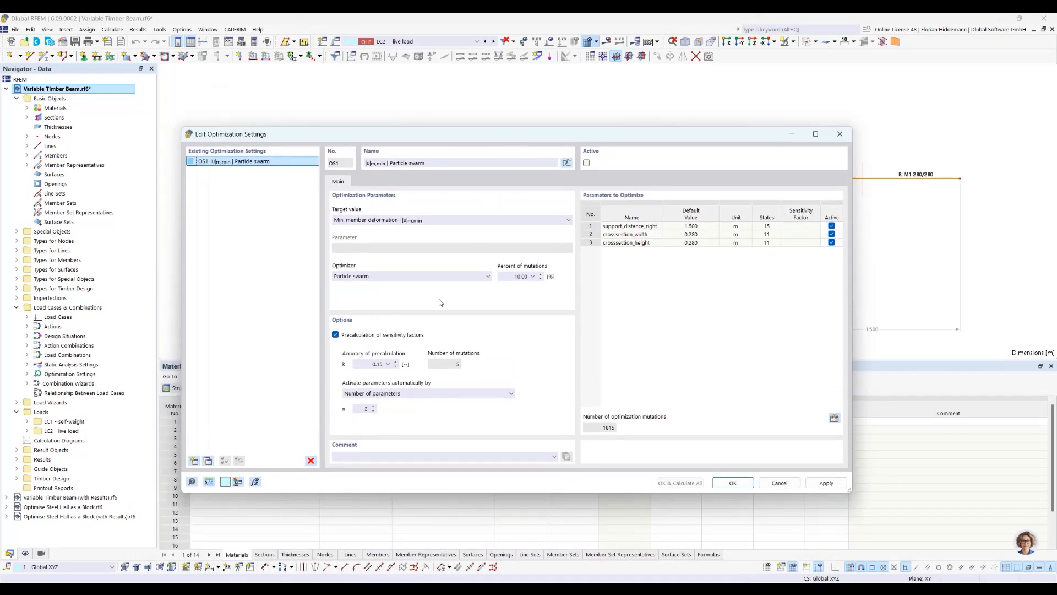
{"action": "left_click", "coordinate": [336, 336]}
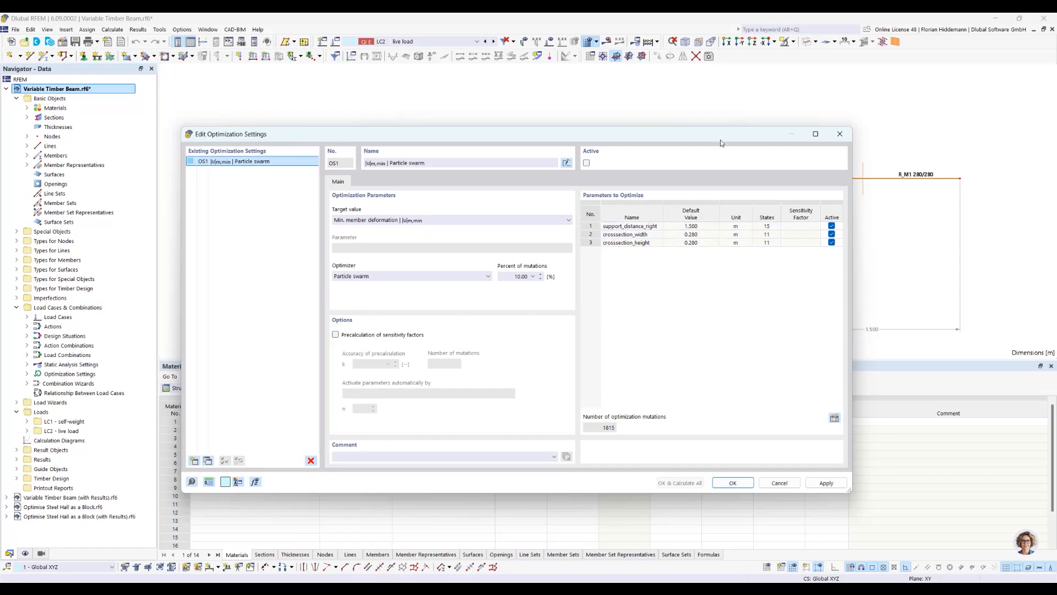
Set the optimizer of OS1 to Random mutations.
{"action": "left_click_drag", "start_coordinate": [721, 143], "coordinate": [697, 171]}
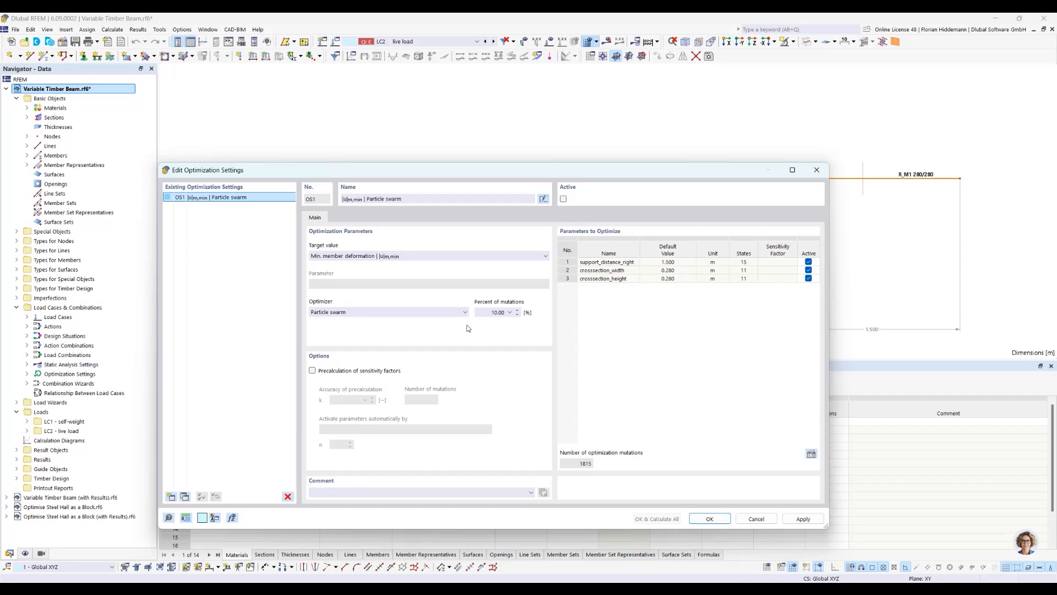
{"action": "left_click", "coordinate": [453, 312]}
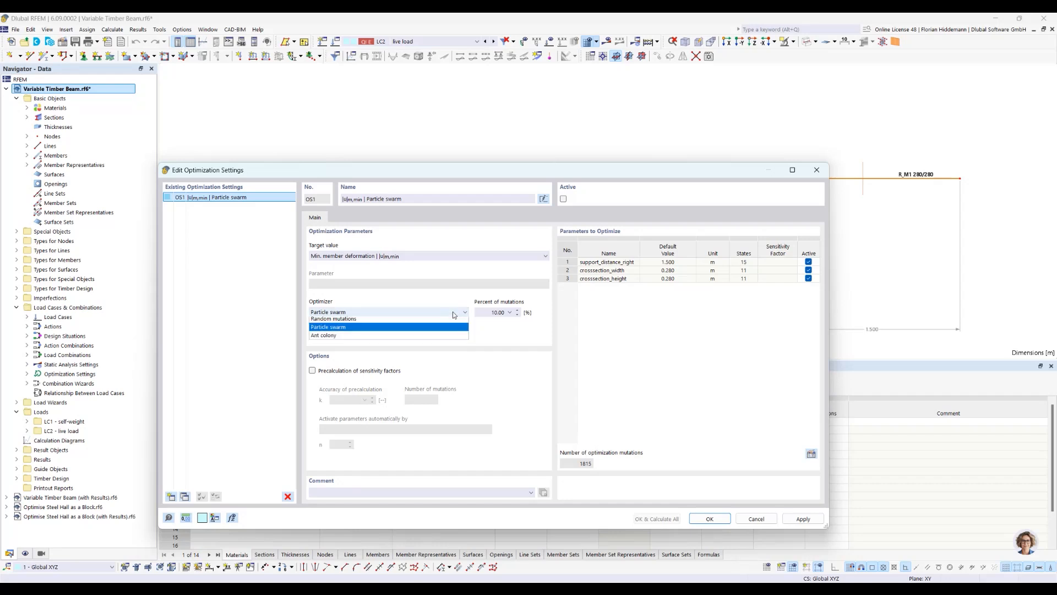
{"action": "left_click", "coordinate": [372, 327]}
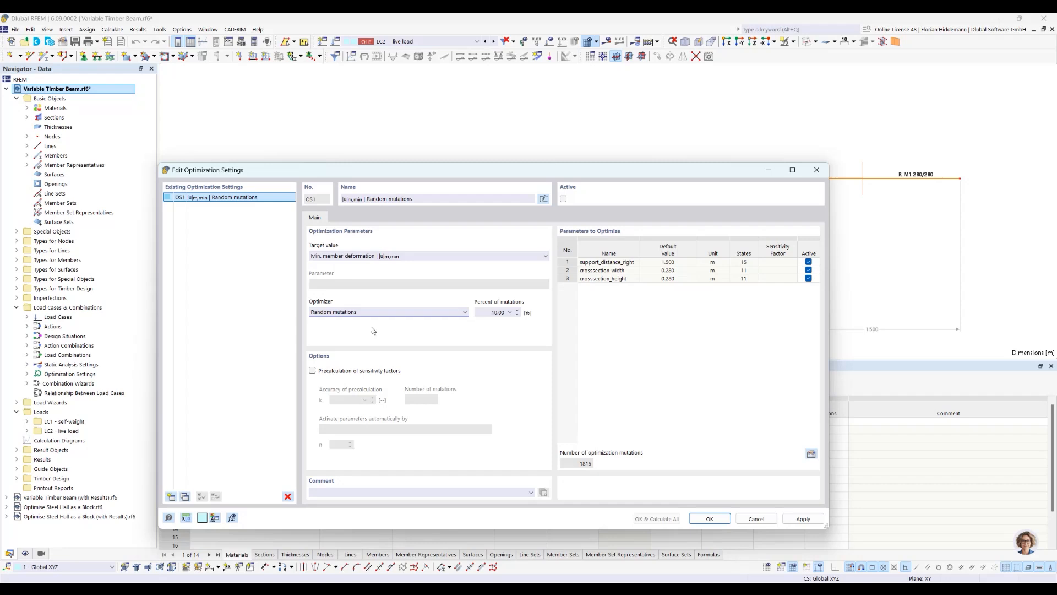
Set the percent of mutations of optimization setting OS1 to 5 % and activate the setting.
{"action": "left_click", "coordinate": [510, 313]}
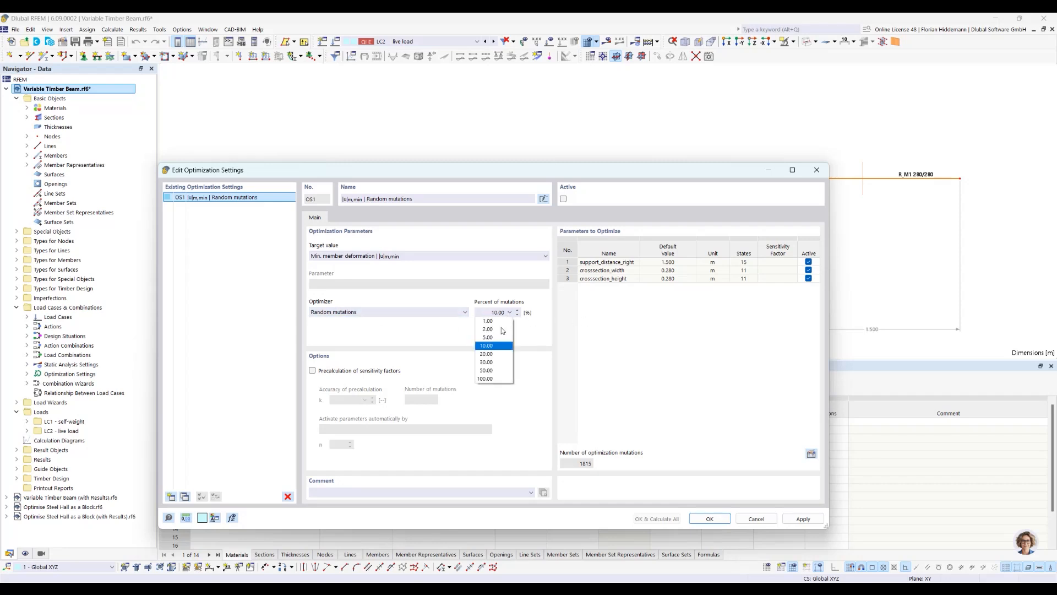
{"action": "left_click", "coordinate": [502, 337]}
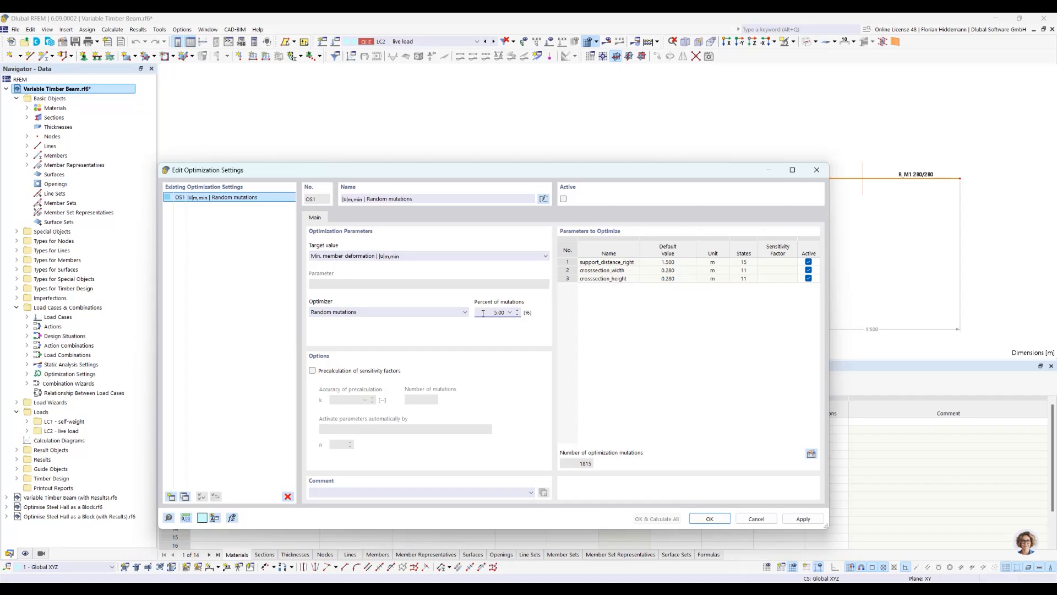
{"action": "left_click", "coordinate": [564, 199]}
Run the optimization calculation and move the solver window aside to reveal the optimization results table.
{"action": "left_click", "coordinate": [653, 519]}
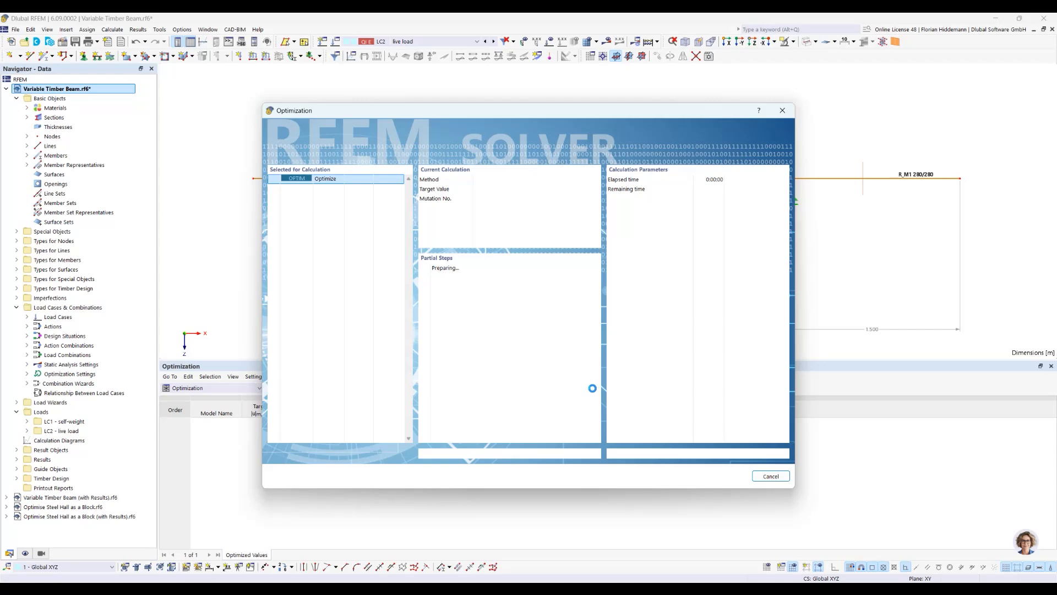
{"action": "left_click_drag", "start_coordinate": [465, 111], "coordinate": [863, 390]}
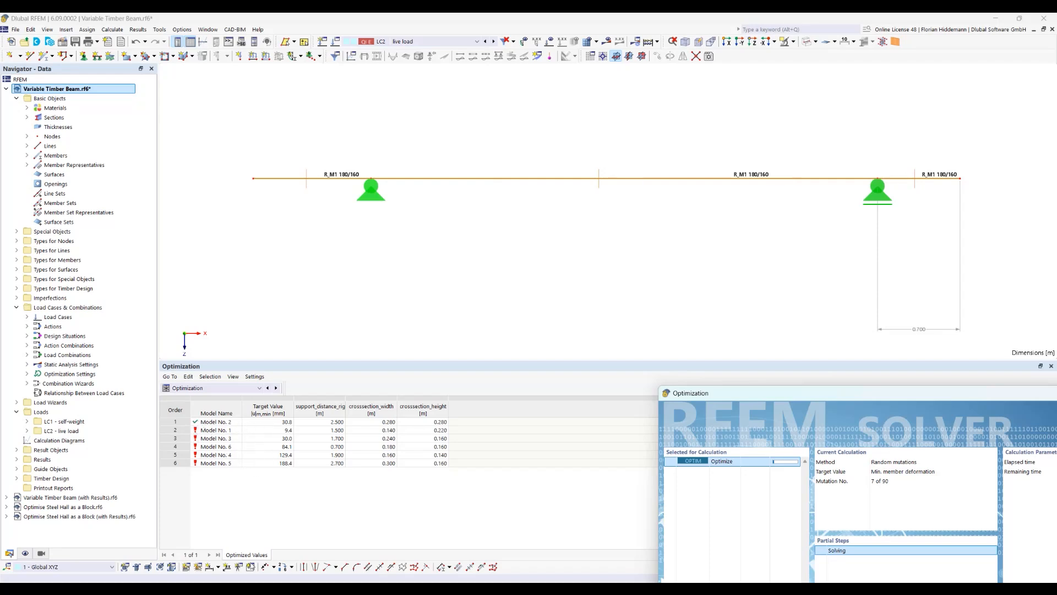
{"action": "mouse_move", "coordinate": [292, 588]}
{"action": "left_click", "coordinate": [293, 542]}
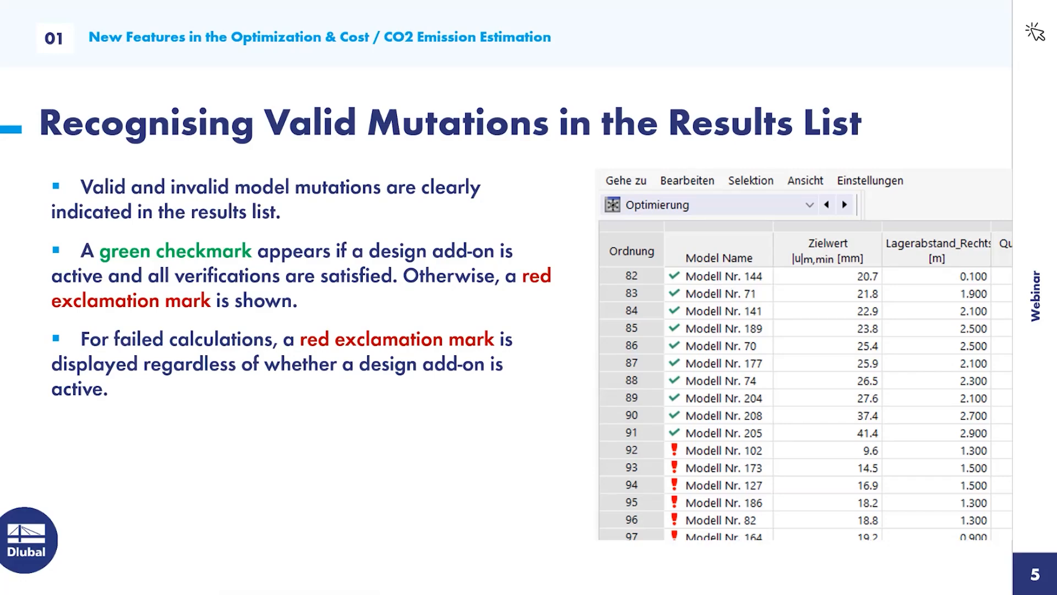
{"action": "key", "text": "alt+Tab"}
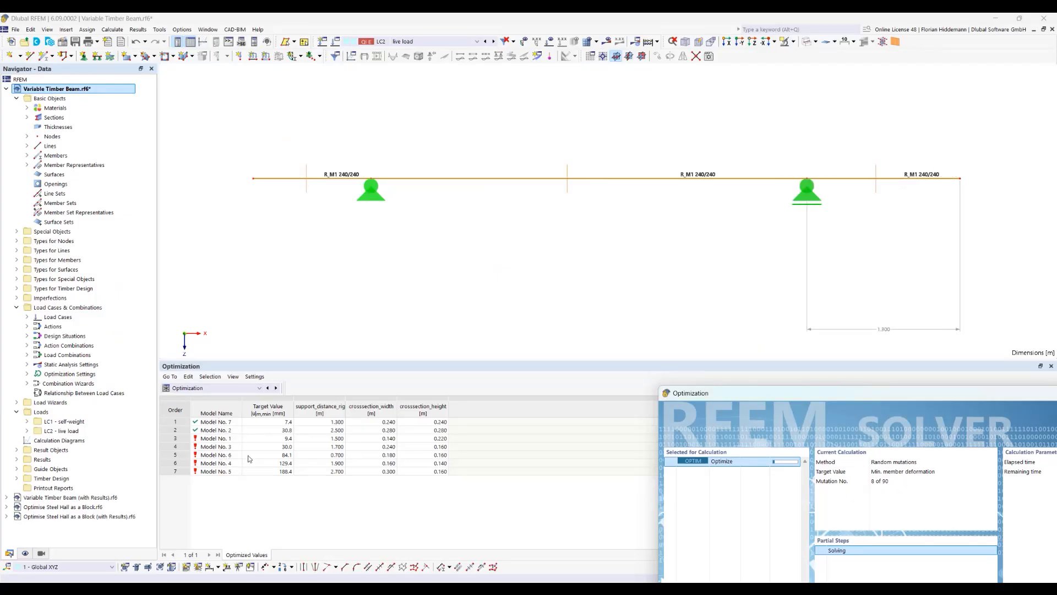
Cancel the running optimization calculation and acknowledge the cancellation.
{"action": "left_click_drag", "start_coordinate": [886, 399], "coordinate": [592, 136]}
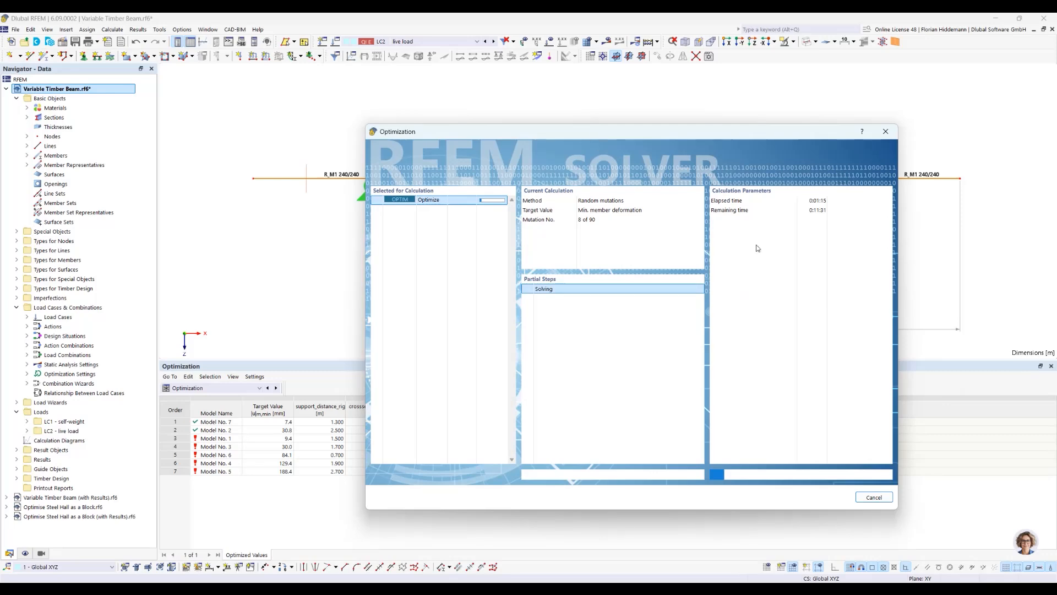
{"action": "left_click", "coordinate": [874, 497]}
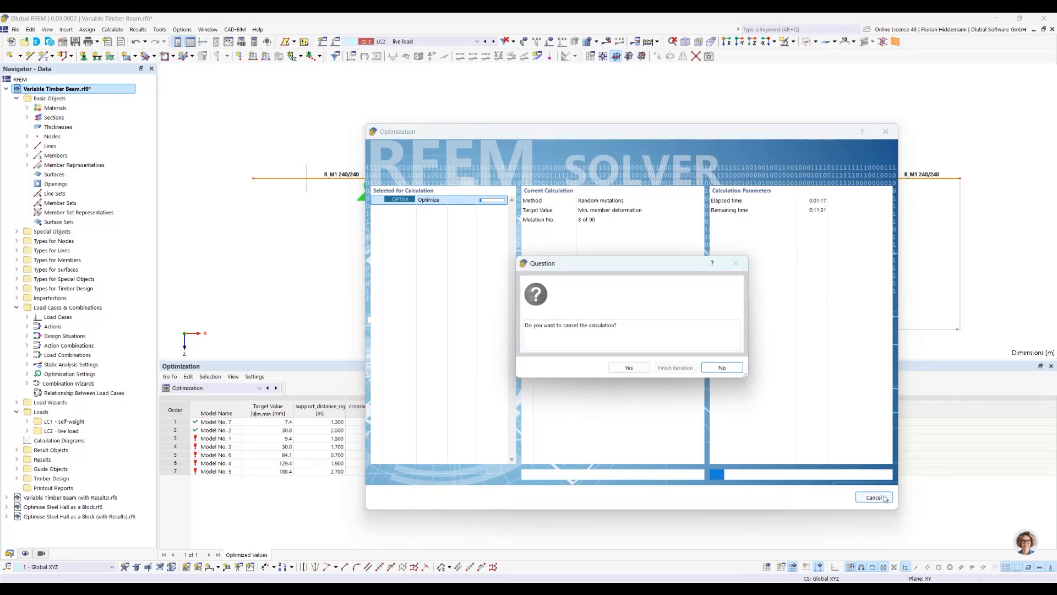
{"action": "left_click", "coordinate": [630, 368]}
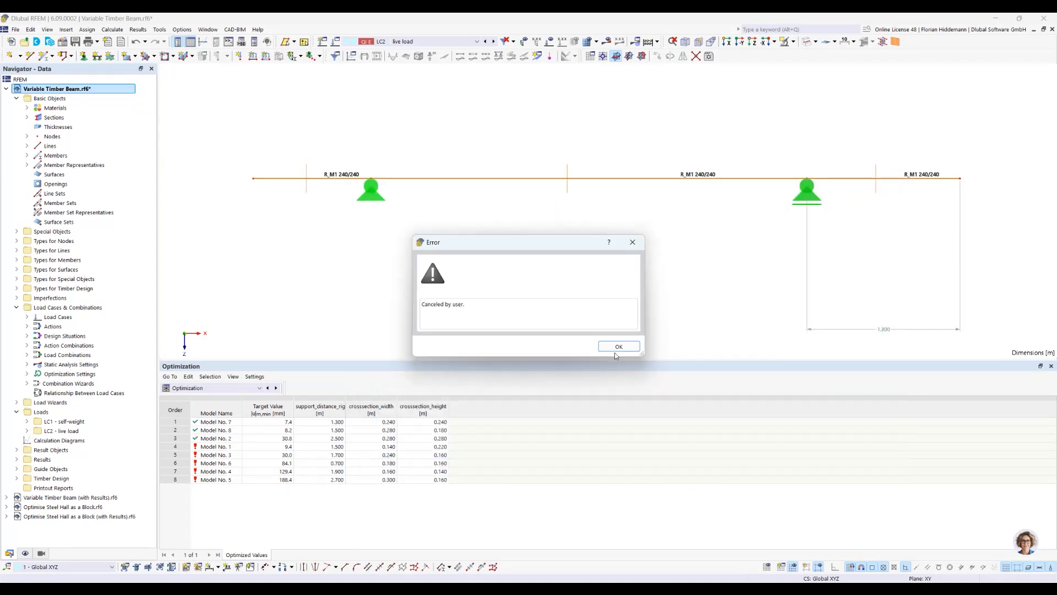
{"action": "left_click", "coordinate": [619, 348]}
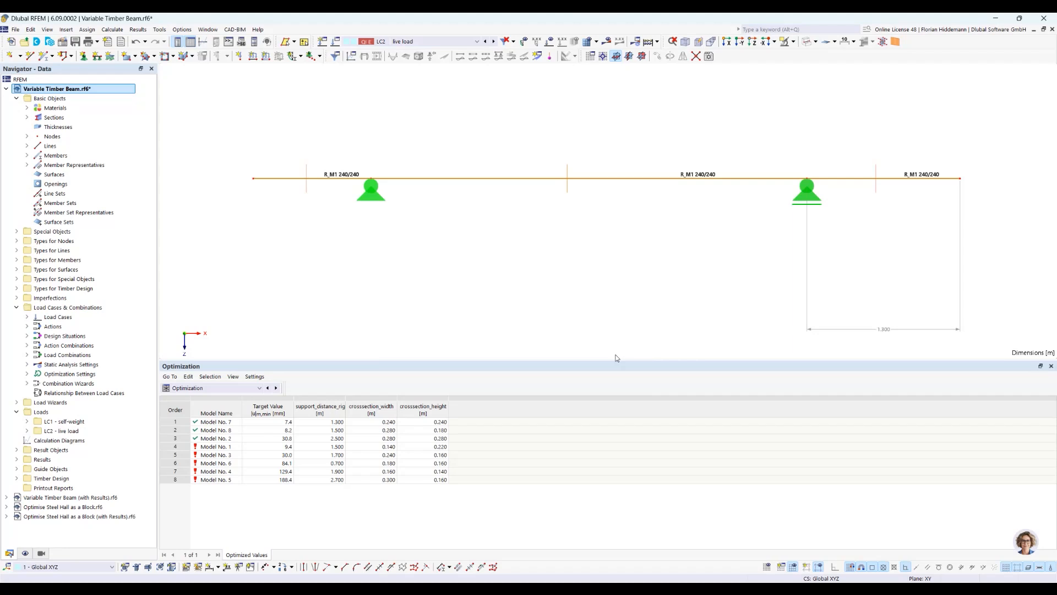
Shrink the results table slightly and select Model No. 7 in the optimization results.
{"action": "left_click_drag", "start_coordinate": [464, 362], "coordinate": [464, 374]}
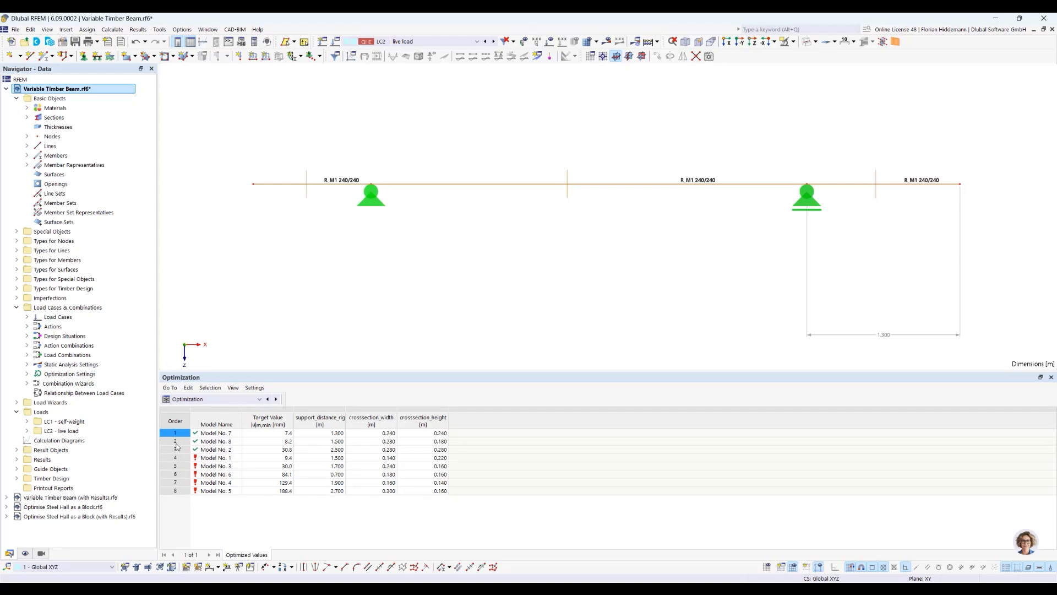
{"action": "left_click", "coordinate": [177, 491]}
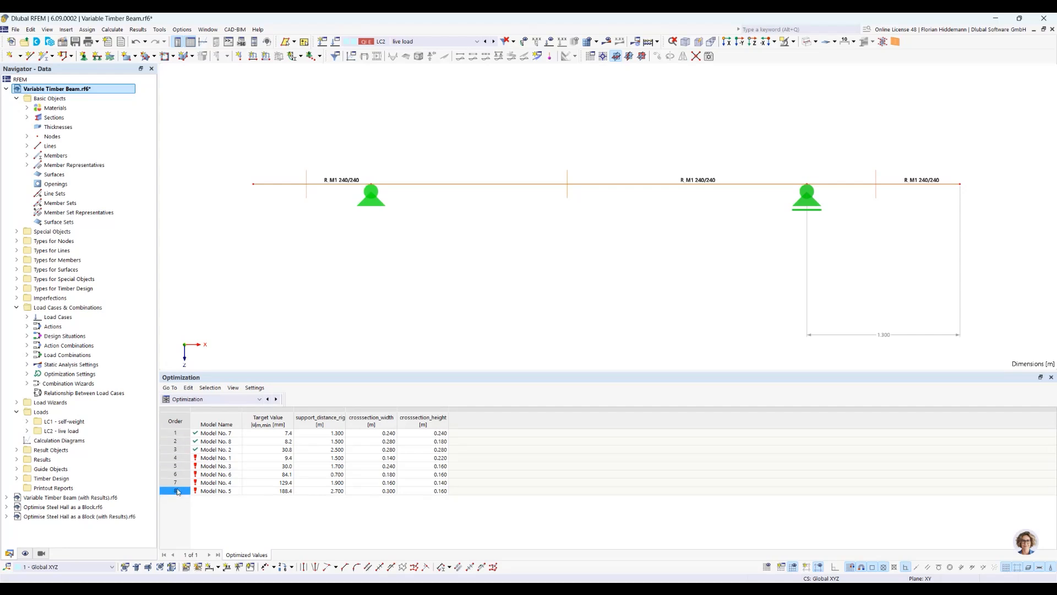
{"action": "left_click", "coordinate": [232, 434]}
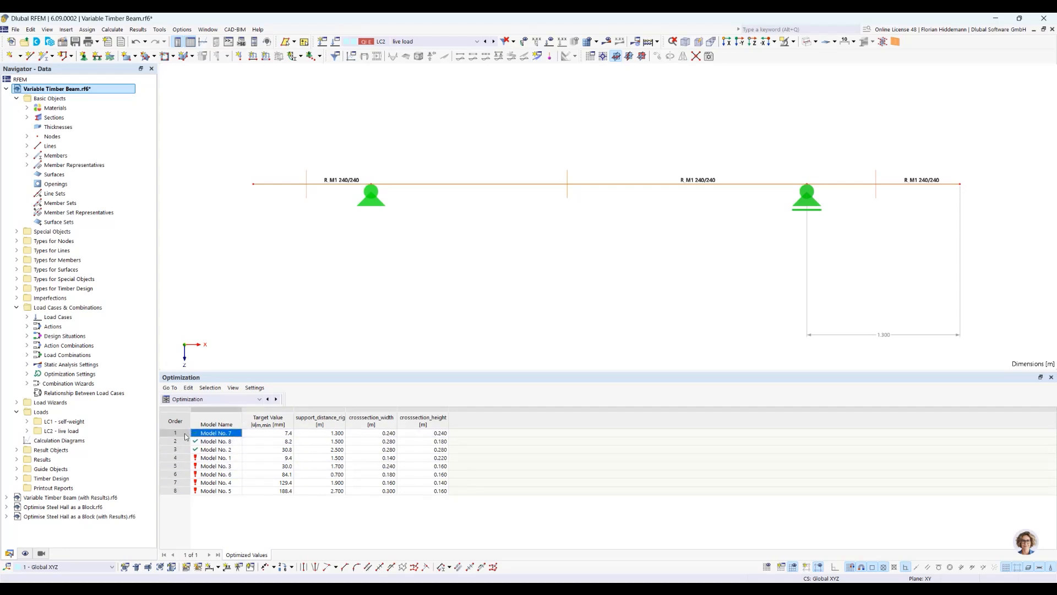
Check the Timber Design tables for available result categories, and calculate the model.
{"action": "left_click", "coordinate": [252, 400]}
{"action": "left_click", "coordinate": [242, 427]}
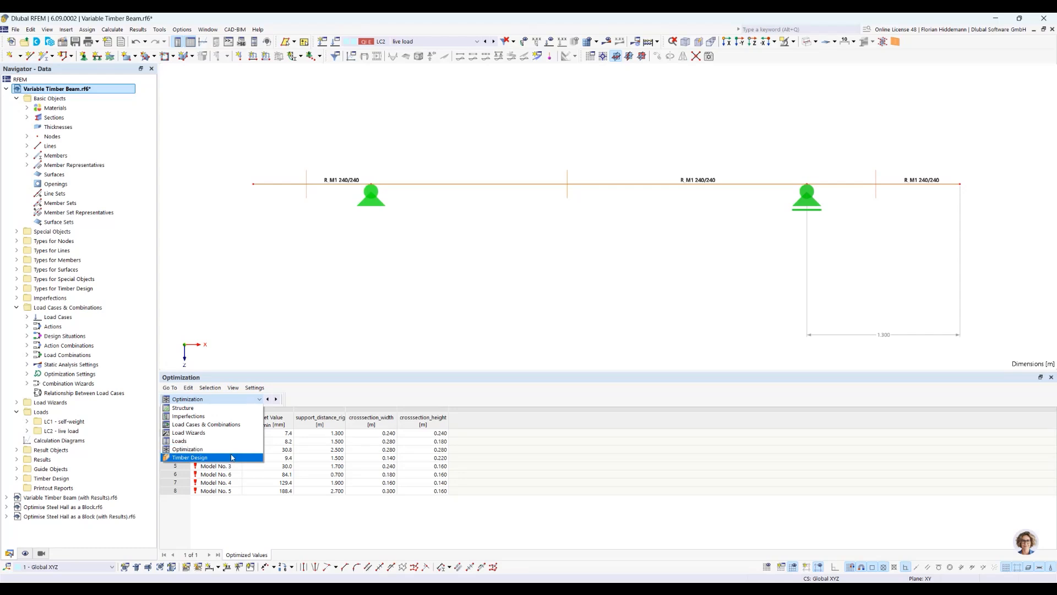
{"action": "left_click", "coordinate": [231, 458]}
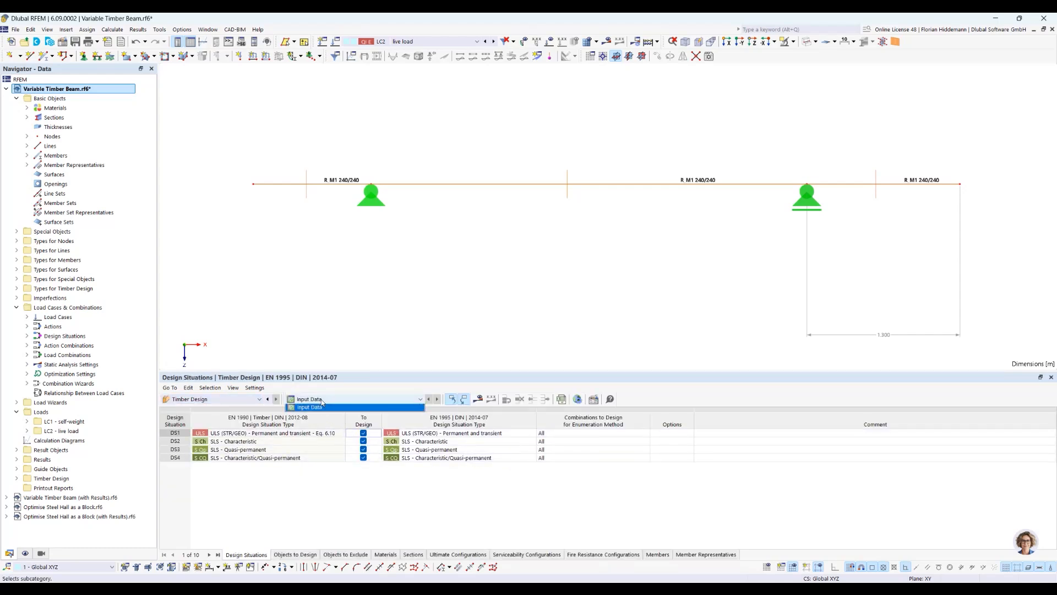
{"action": "left_click", "coordinate": [228, 400]}
{"action": "left_click", "coordinate": [343, 462]}
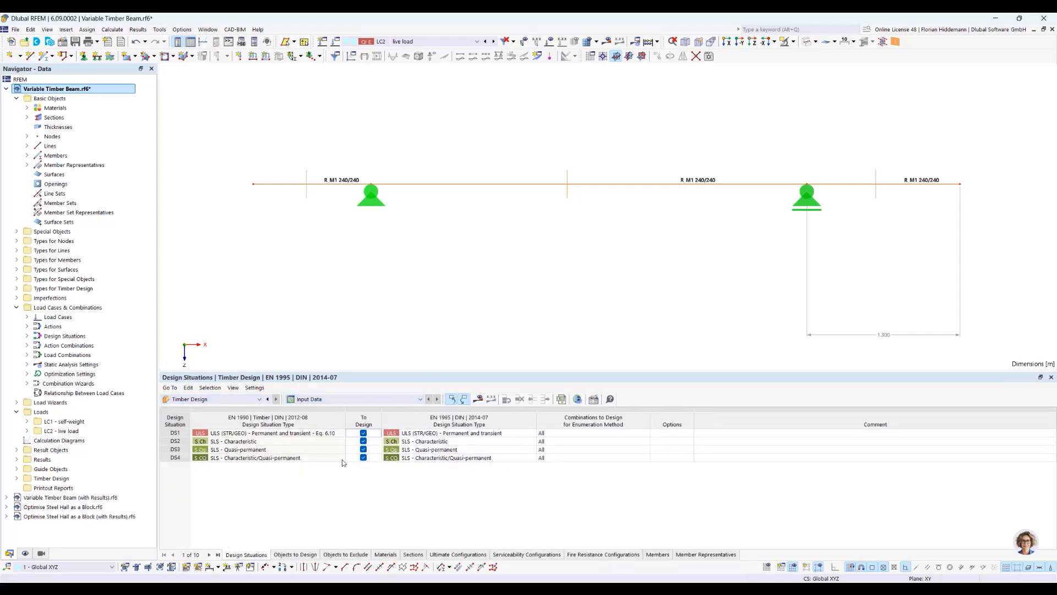
{"action": "key", "text": "F5"}
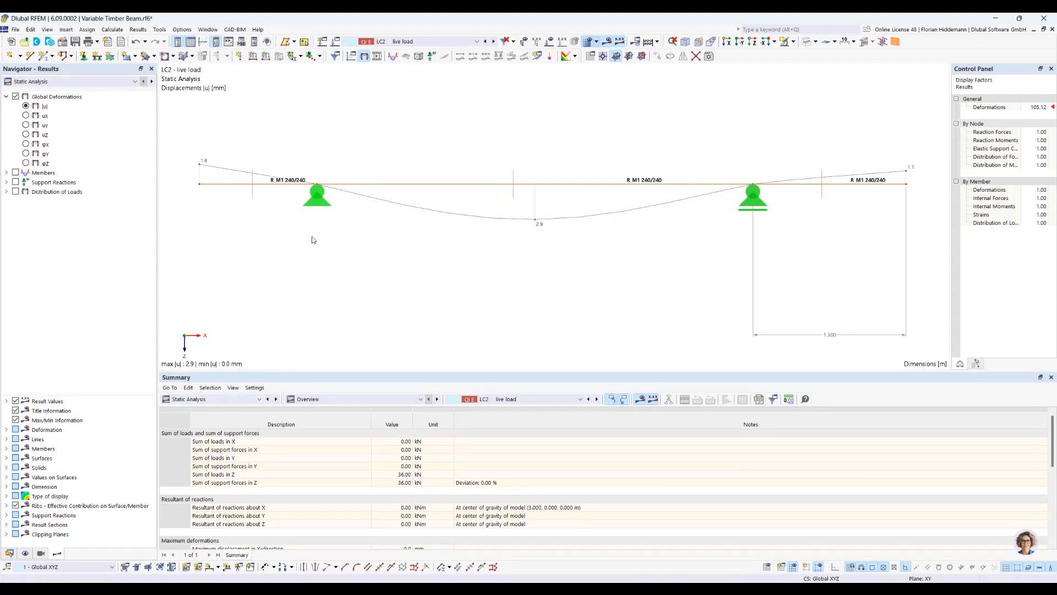
Display the optimization results table and review the valid and invalid mutations.
{"action": "left_click", "coordinate": [193, 400]}
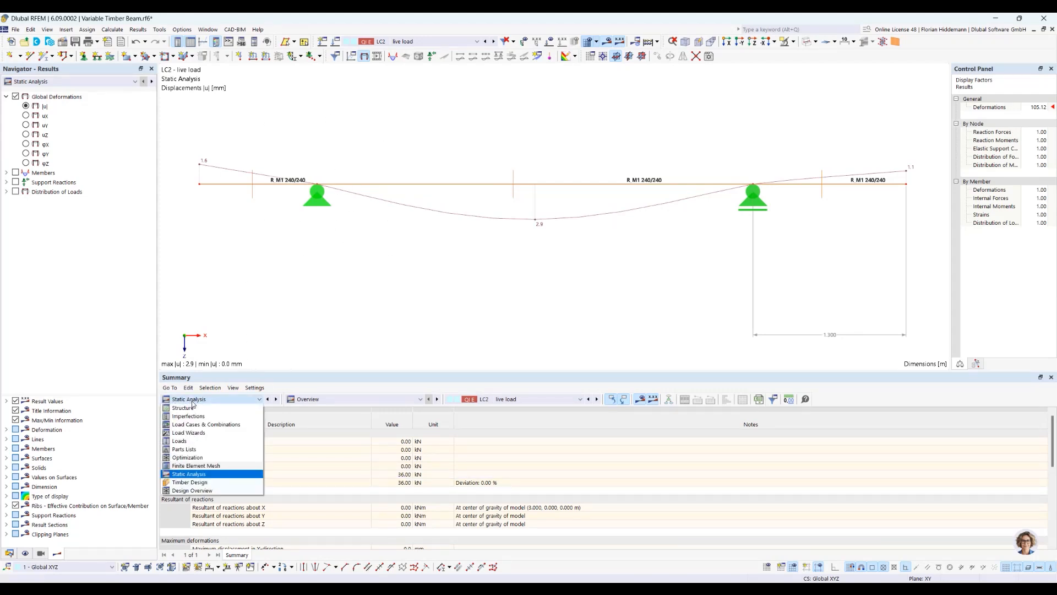
{"action": "left_click", "coordinate": [208, 459]}
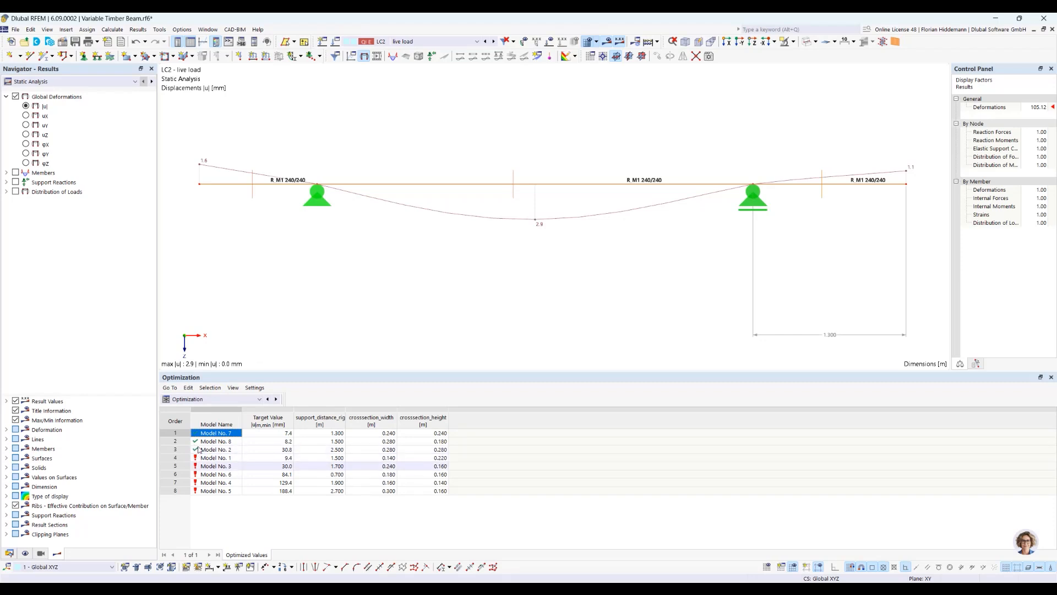
{"action": "left_click", "coordinate": [225, 400]}
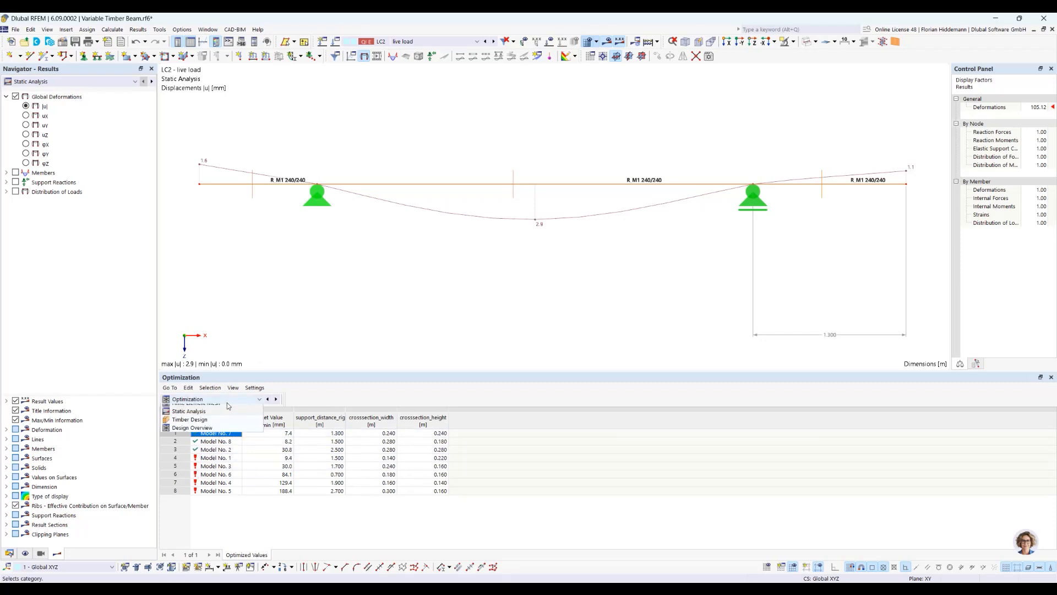
{"action": "left_click", "coordinate": [228, 406]}
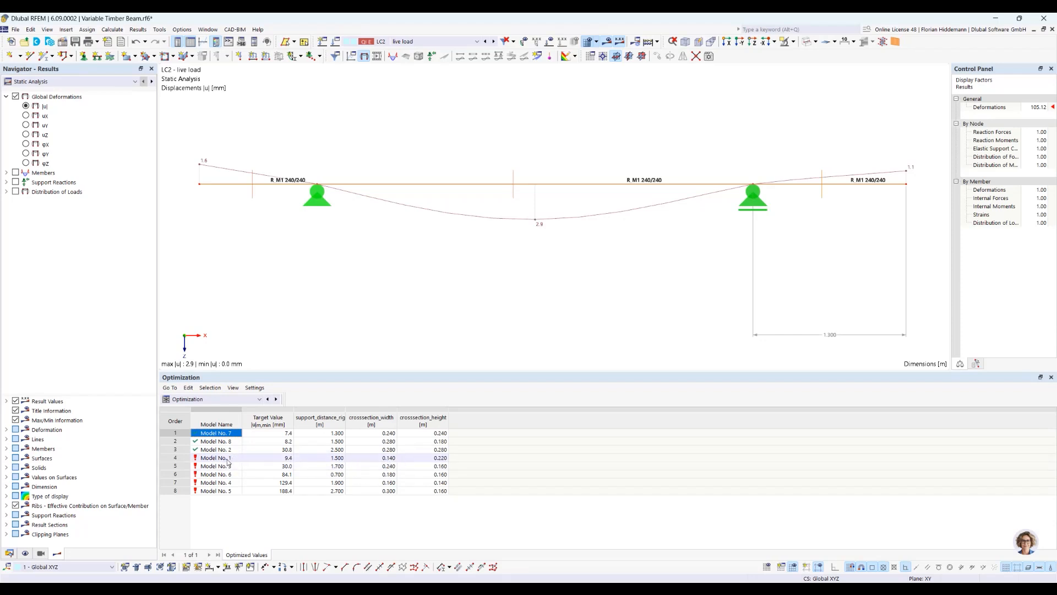
{"action": "left_click", "coordinate": [205, 399]}
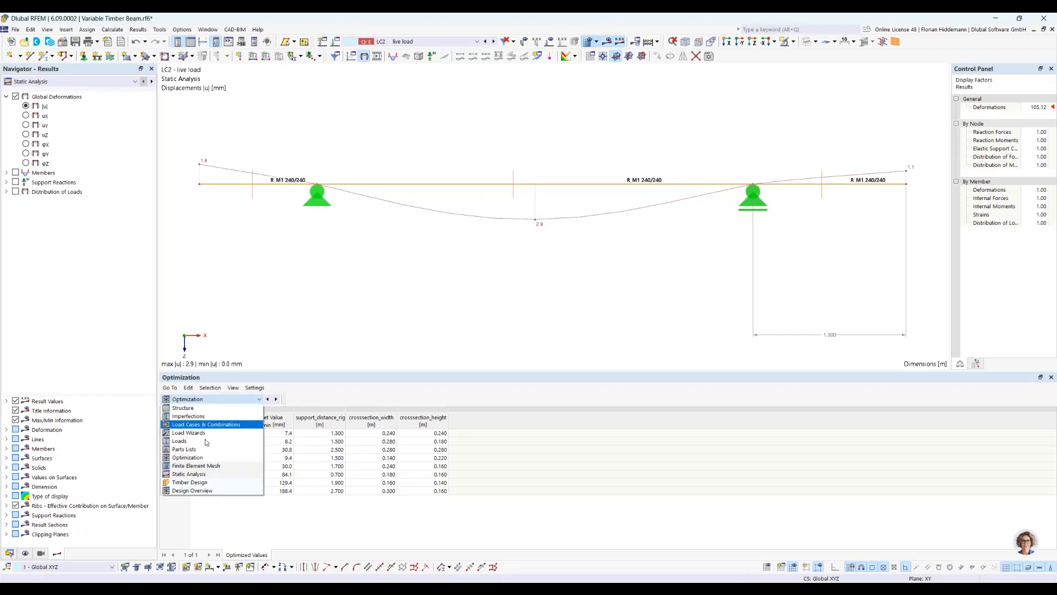
{"action": "left_click", "coordinate": [220, 399]}
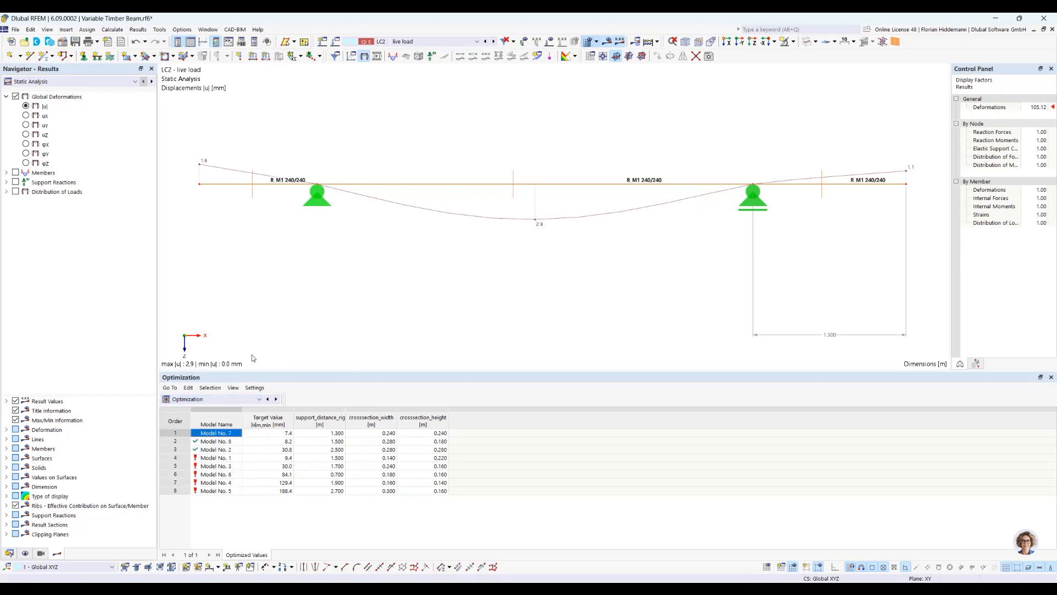
Show the Timber Design ratios on members and enlarge the table to review all four design situations.
{"action": "left_click", "coordinate": [237, 399]}
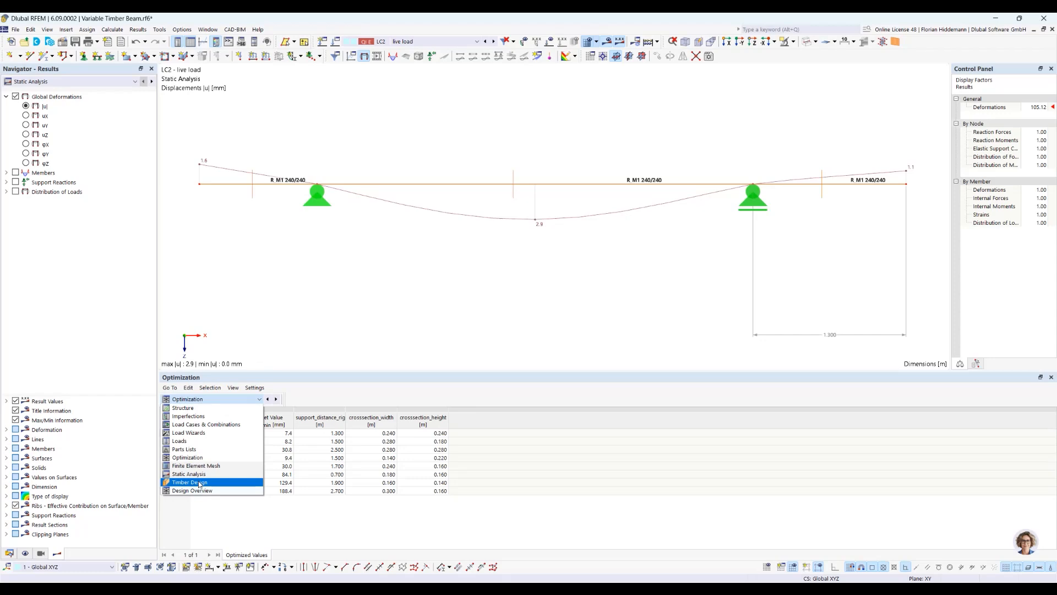
{"action": "left_click", "coordinate": [199, 483]}
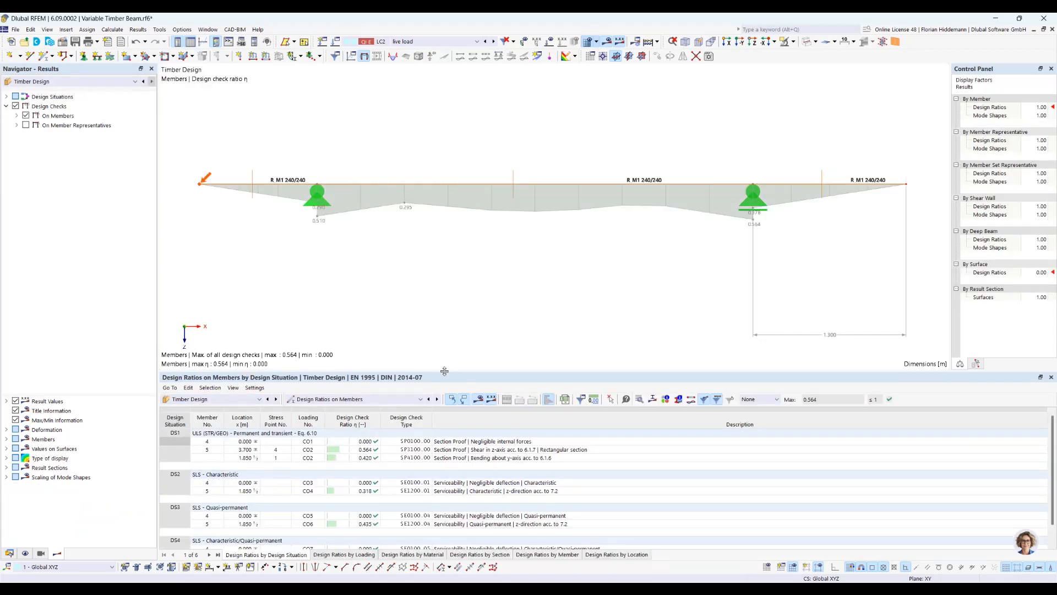
{"action": "left_click_drag", "start_coordinate": [445, 371], "coordinate": [424, 316]}
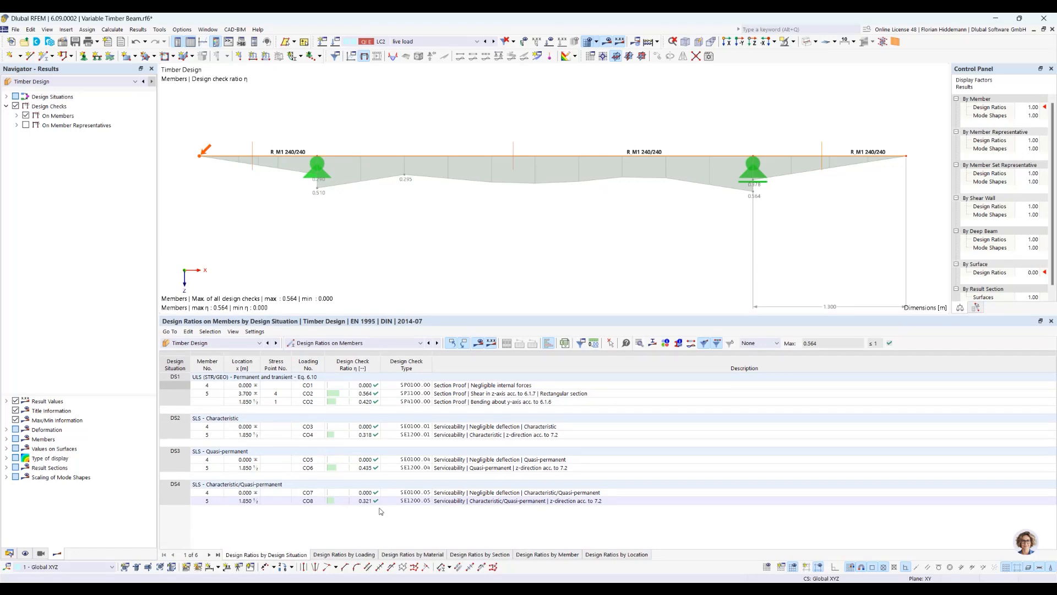
Load the mutation Model No. 1 from the optimization results and calculate it.
{"action": "left_click", "coordinate": [227, 342]}
{"action": "left_click", "coordinate": [231, 401]}
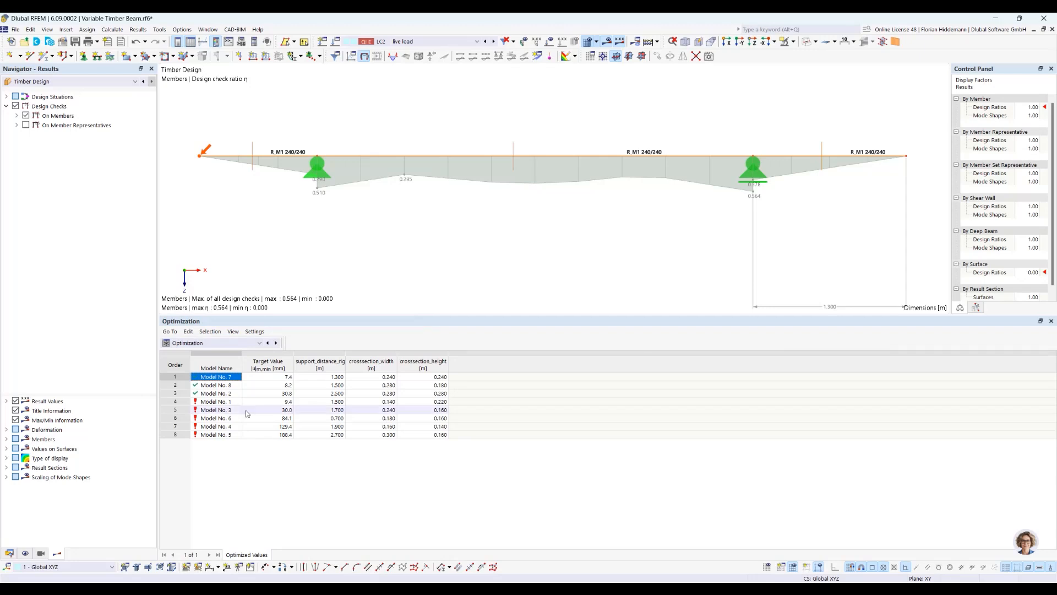
{"action": "left_click", "coordinate": [232, 403]}
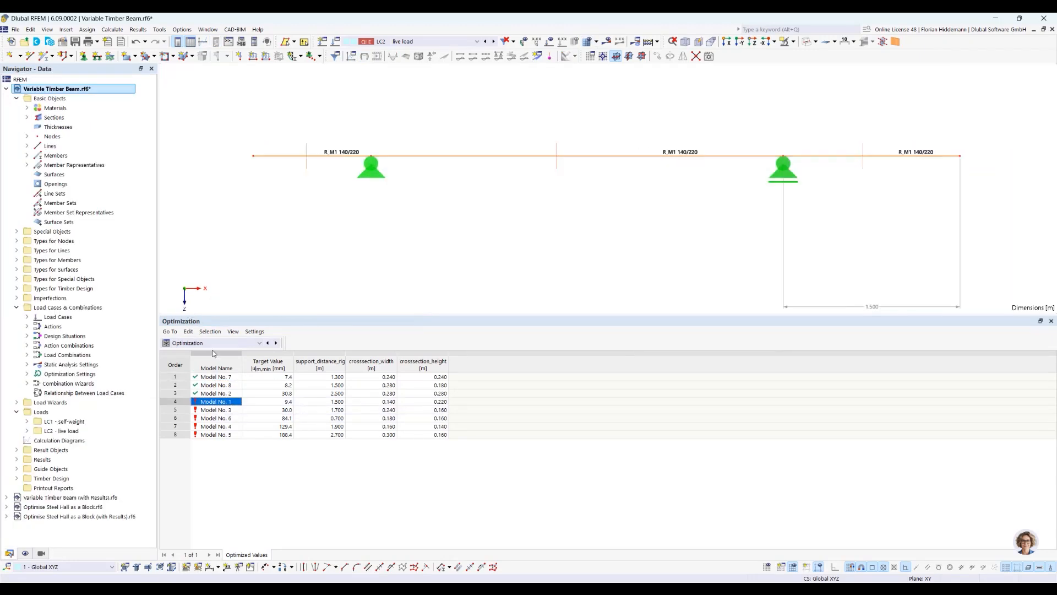
{"action": "key", "text": "ctrl+F5"}
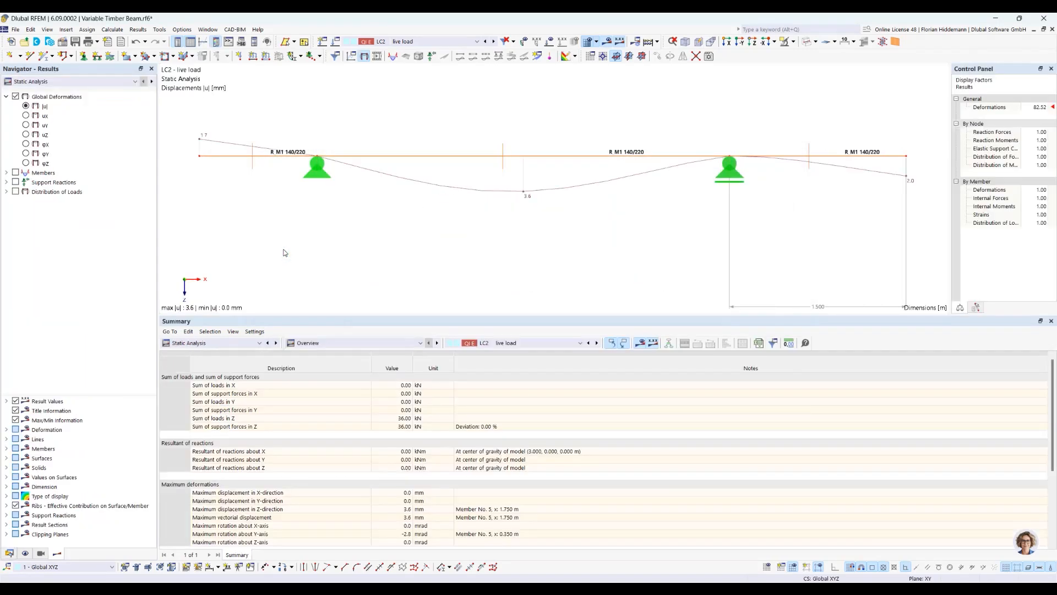
Open the Timber Design ratios on members and select the z-axis shear check of member 5 under CO2.
{"action": "left_click", "coordinate": [226, 345]}
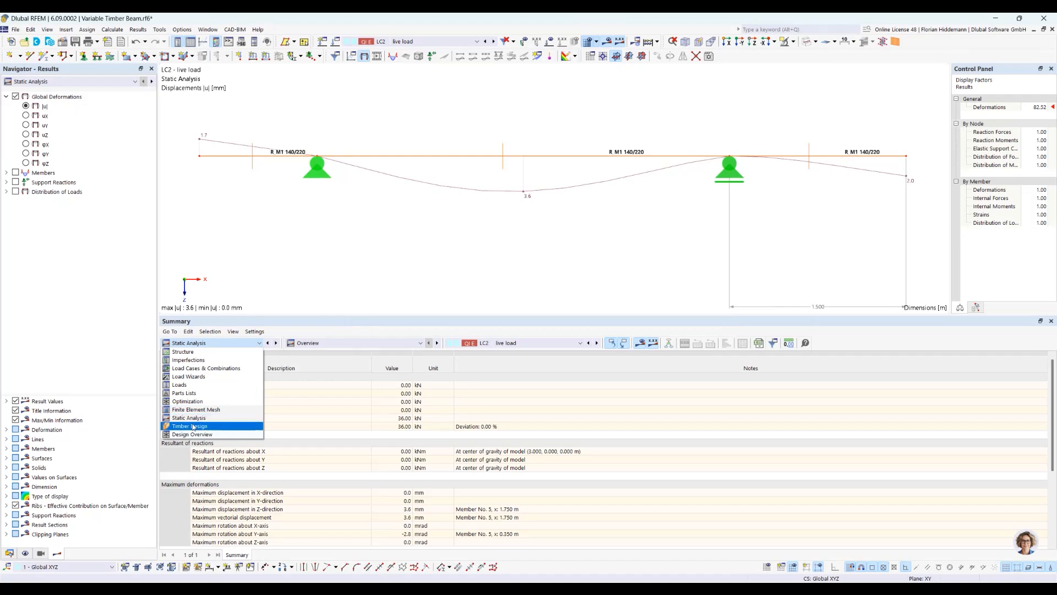
{"action": "left_click", "coordinate": [265, 421]}
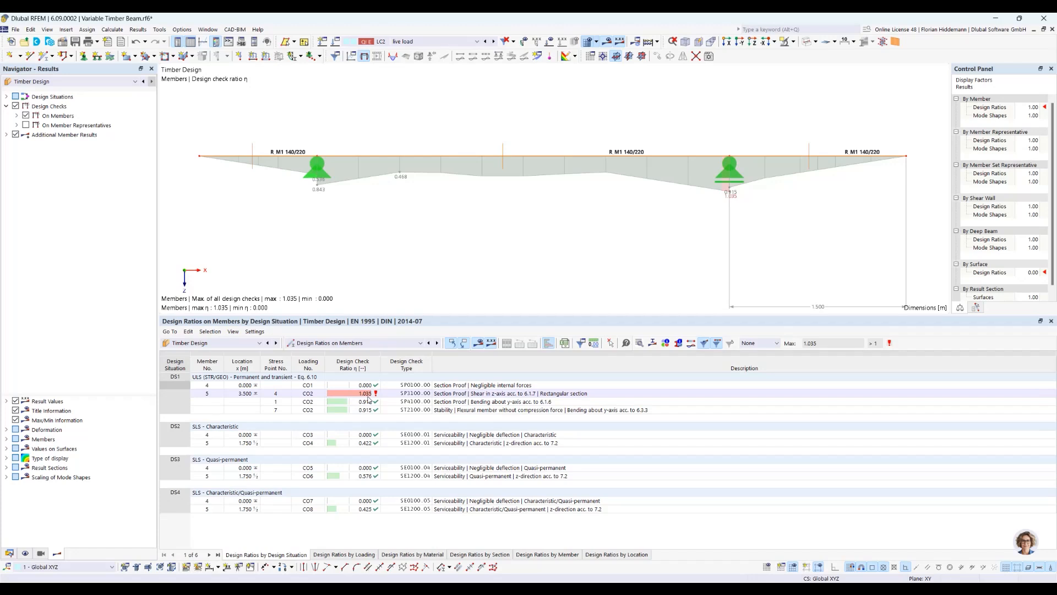
{"action": "left_click", "coordinate": [467, 395]}
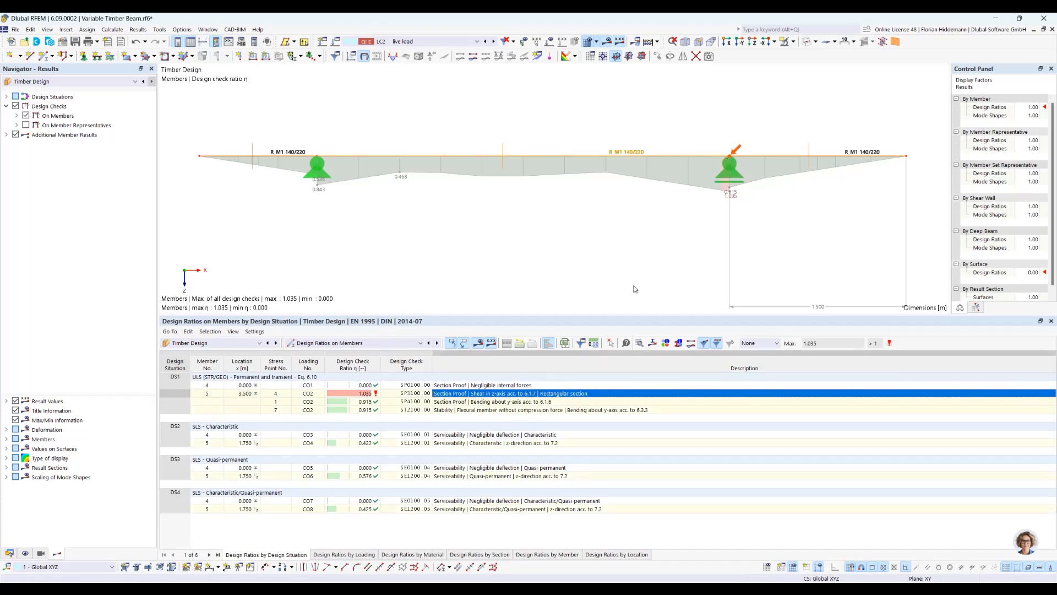
Return to the optimization results table and reduce its height to enlarge the model view.
{"action": "left_click", "coordinate": [249, 346]}
{"action": "left_click", "coordinate": [218, 407]}
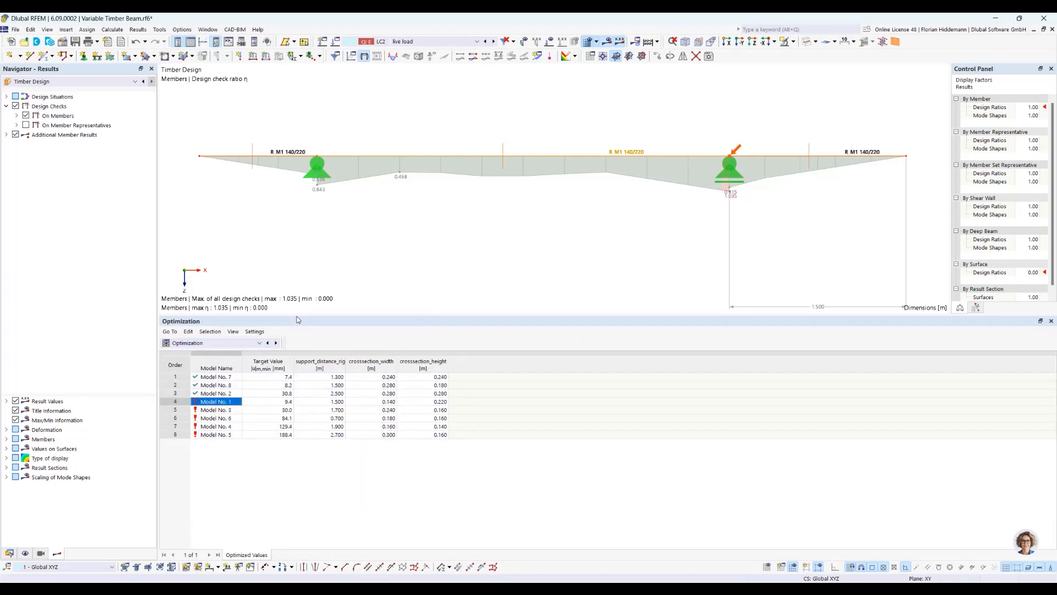
{"action": "left_click_drag", "start_coordinate": [296, 315], "coordinate": [296, 371]}
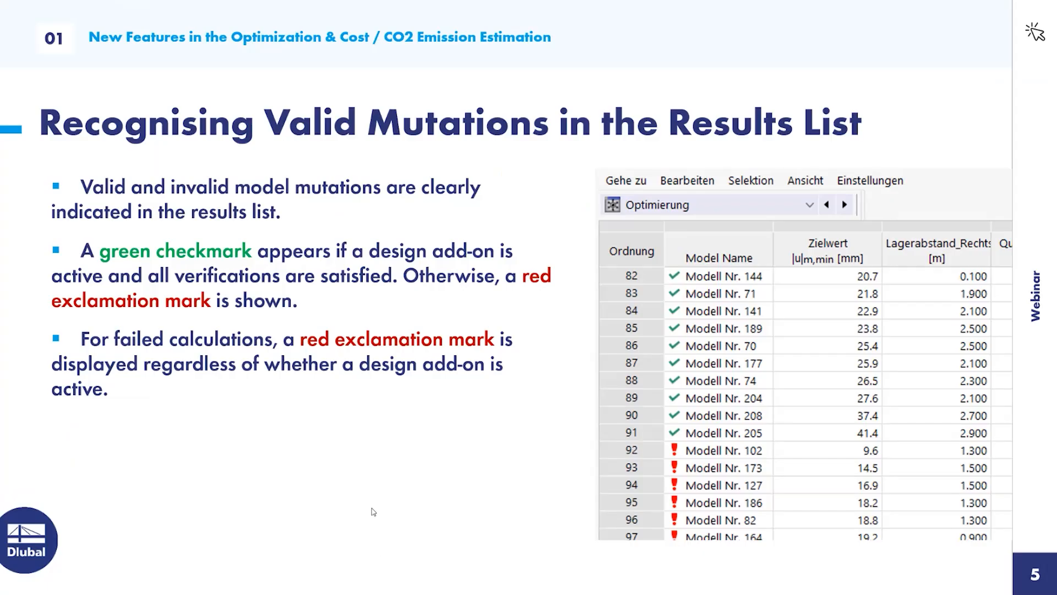
{"action": "key", "text": "Right"}
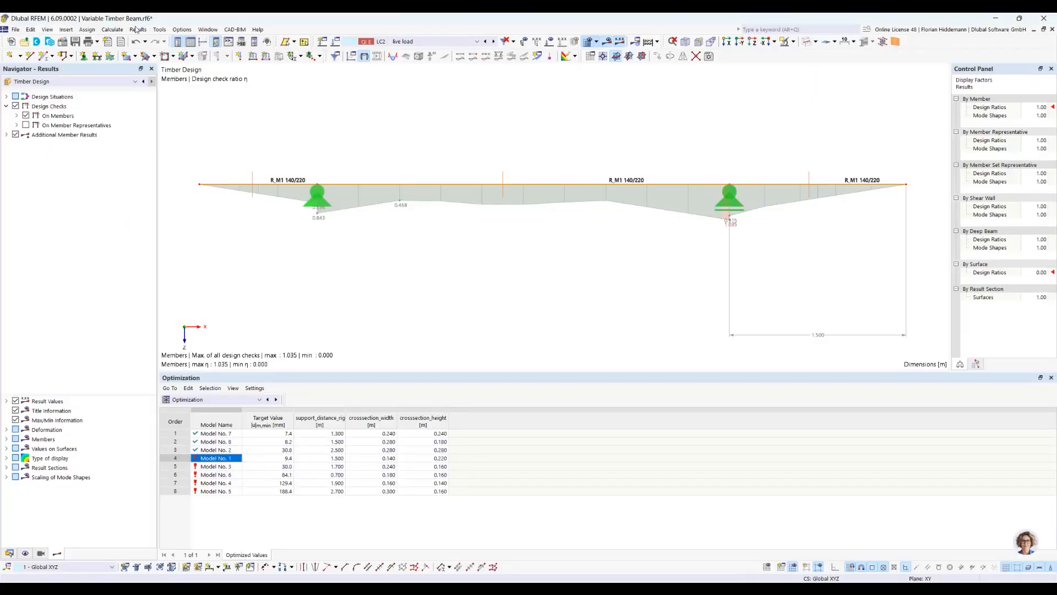
Open the optimization settings and add a second setting as a copy of the random mutations setting OS1.
{"action": "left_click", "coordinate": [112, 29]}
{"action": "left_click", "coordinate": [162, 279]}
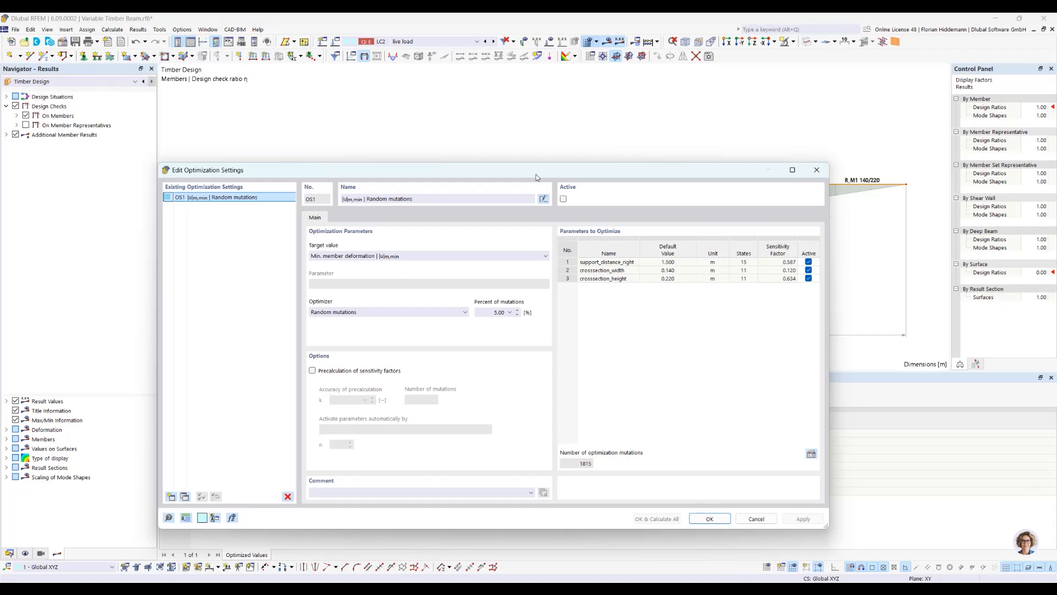
{"action": "left_click_drag", "start_coordinate": [536, 174], "coordinate": [559, 102]}
{"action": "left_click", "coordinate": [208, 426]}
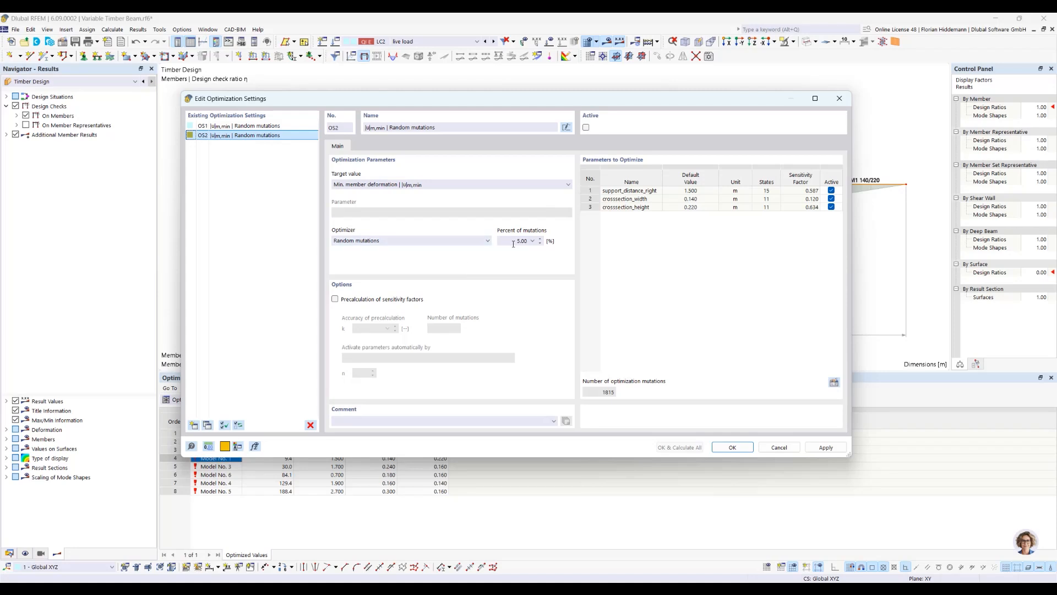
Set the optimizer of setting OS2 to Particle swarm and its percent of mutations to 2.00%.
{"action": "left_click", "coordinate": [484, 241]}
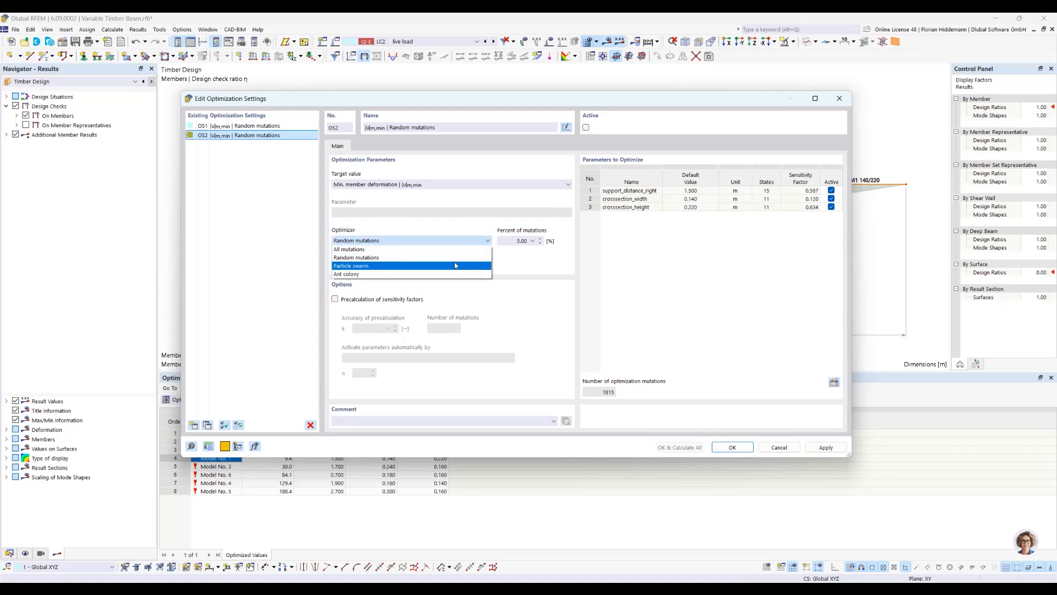
{"action": "left_click", "coordinate": [456, 266]}
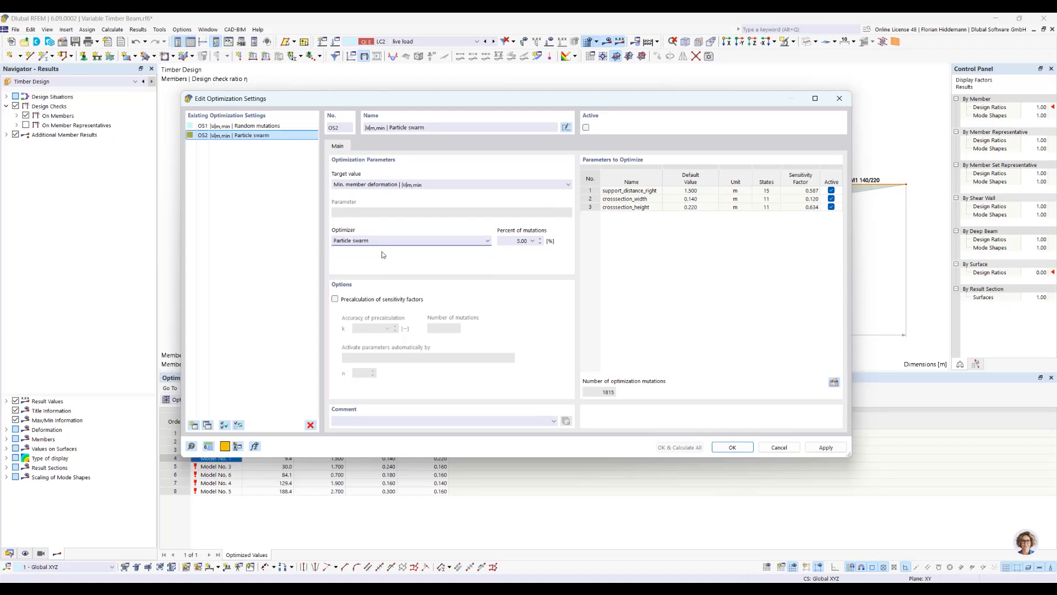
{"action": "left_click", "coordinate": [533, 241]}
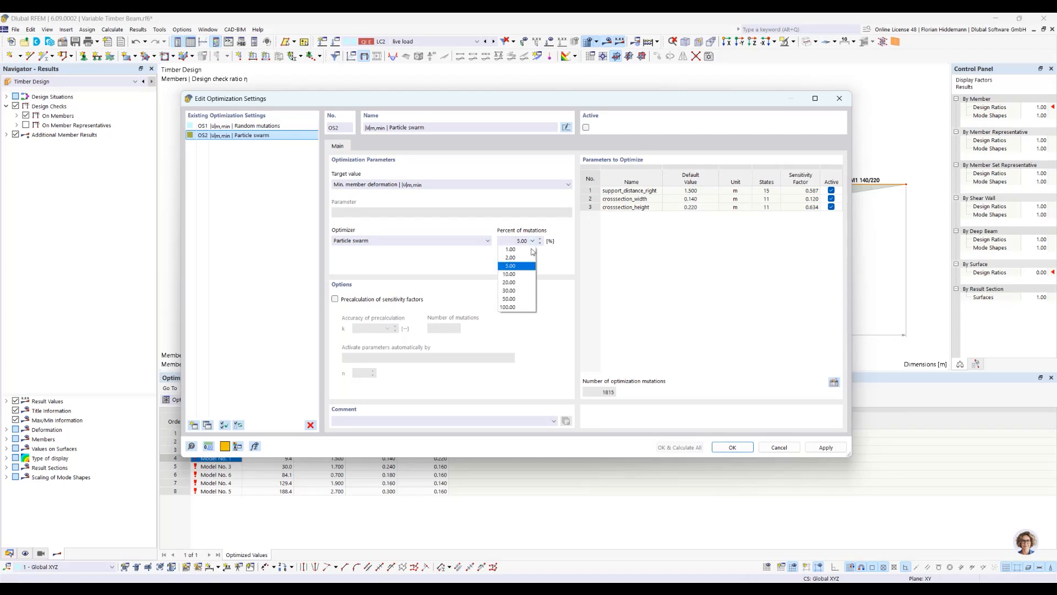
{"action": "left_click", "coordinate": [525, 270]}
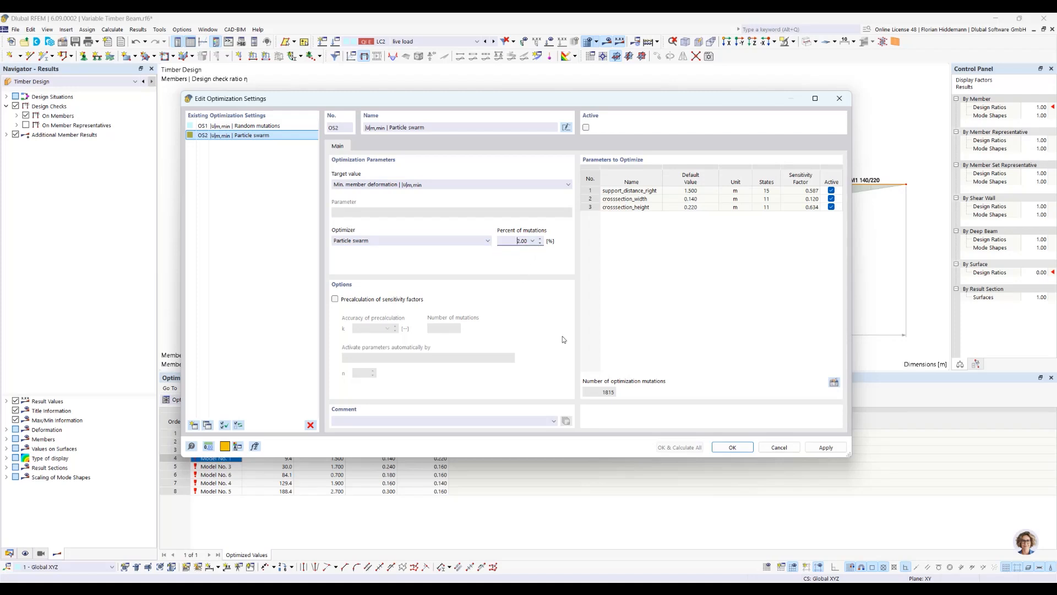
Activate the particle swarm setting, start calculating all, and move the solver window aside to watch the mutations in the results table.
{"action": "left_click", "coordinate": [586, 129]}
{"action": "left_click_drag", "start_coordinate": [581, 105], "coordinate": [570, 115]}
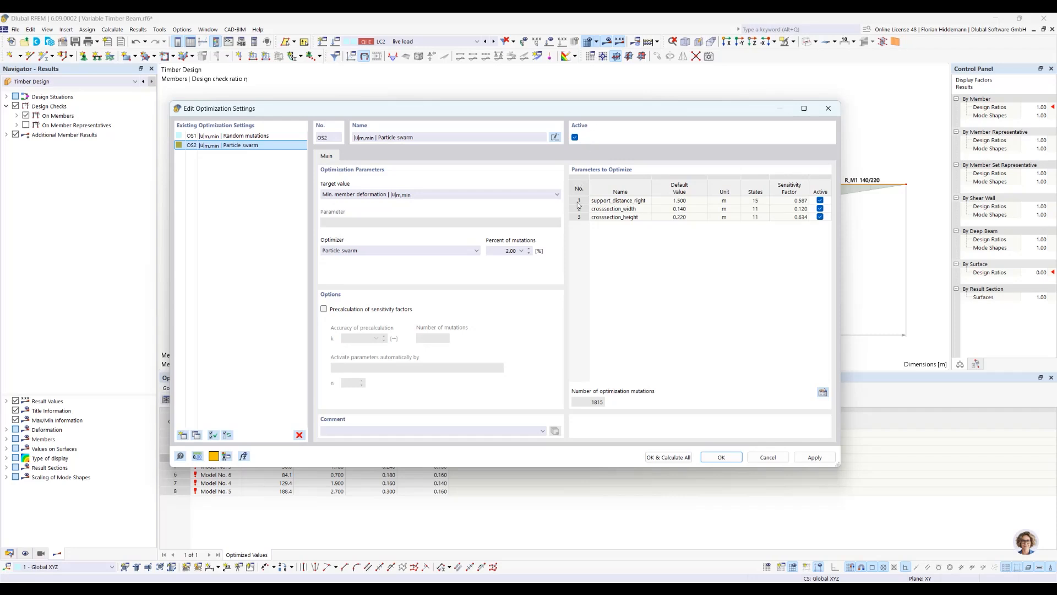
{"action": "left_click", "coordinate": [673, 458]}
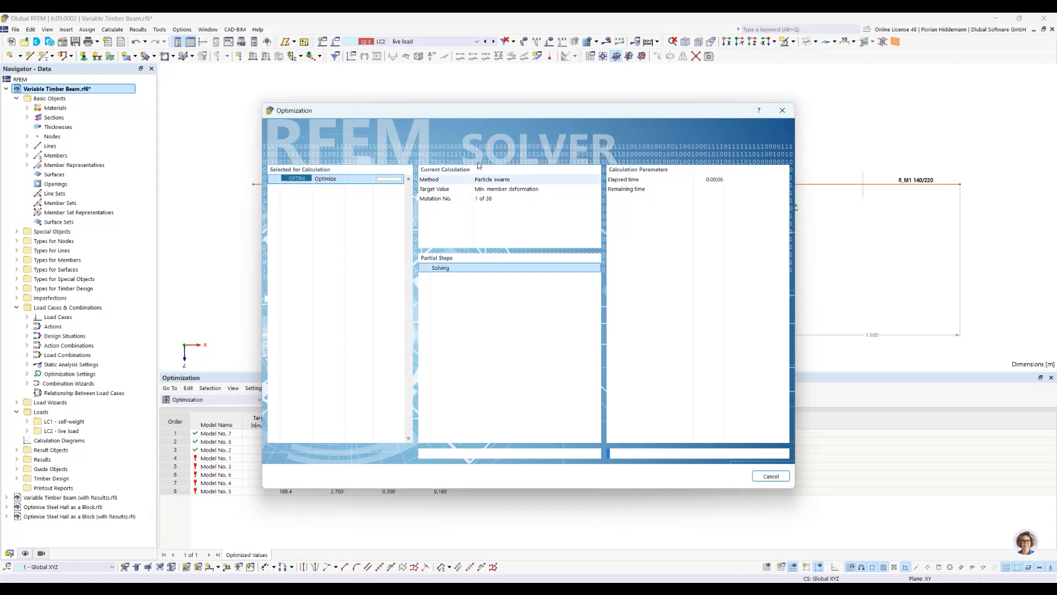
{"action": "left_click_drag", "start_coordinate": [469, 116], "coordinate": [865, 417]}
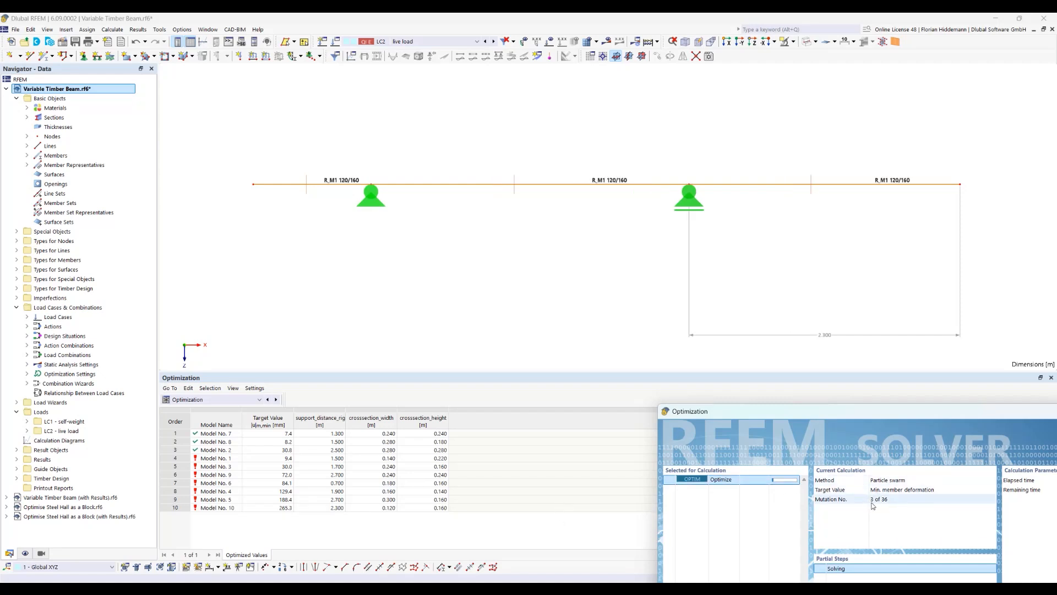
{"action": "left_click", "coordinate": [690, 480]}
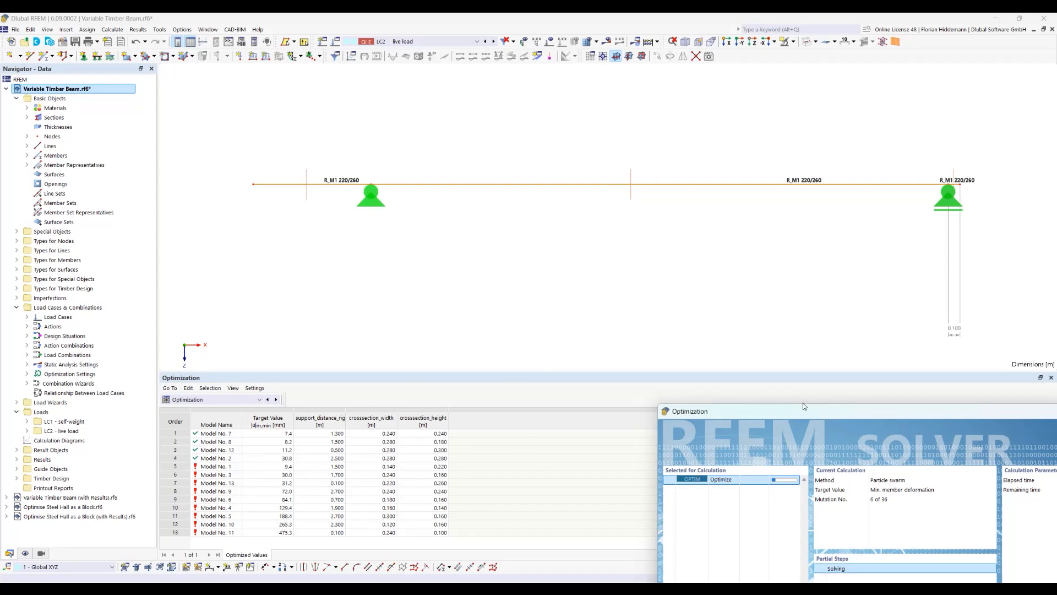
{"action": "left_click_drag", "start_coordinate": [803, 405], "coordinate": [714, 399]}
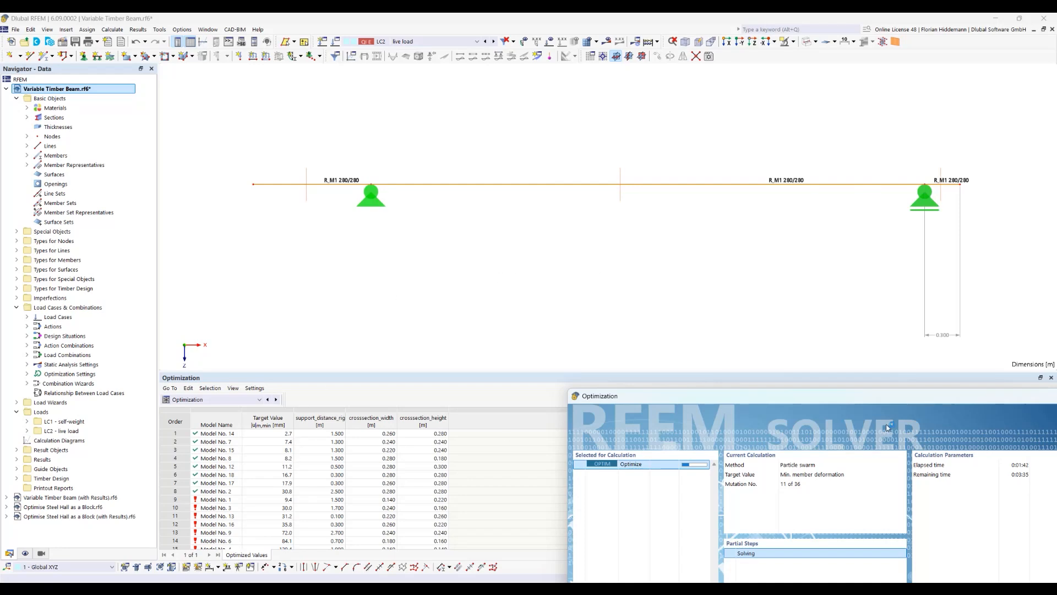
Cancel the running particle swarm optimization and dismiss the resulting message.
{"action": "left_click_drag", "start_coordinate": [885, 407], "coordinate": [563, 172]}
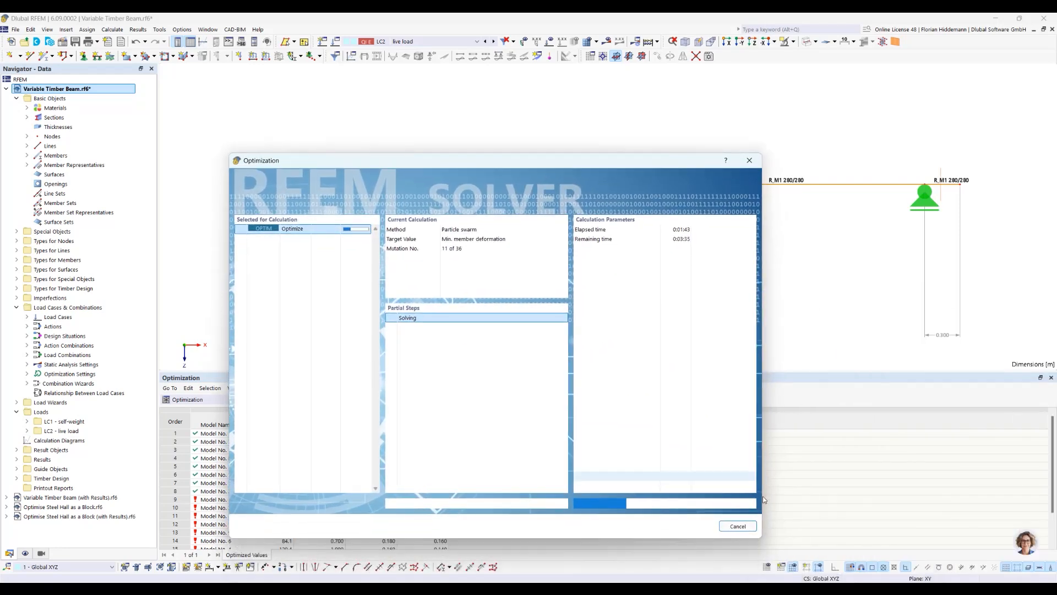
{"action": "left_click", "coordinate": [738, 527]}
{"action": "left_click", "coordinate": [492, 397]}
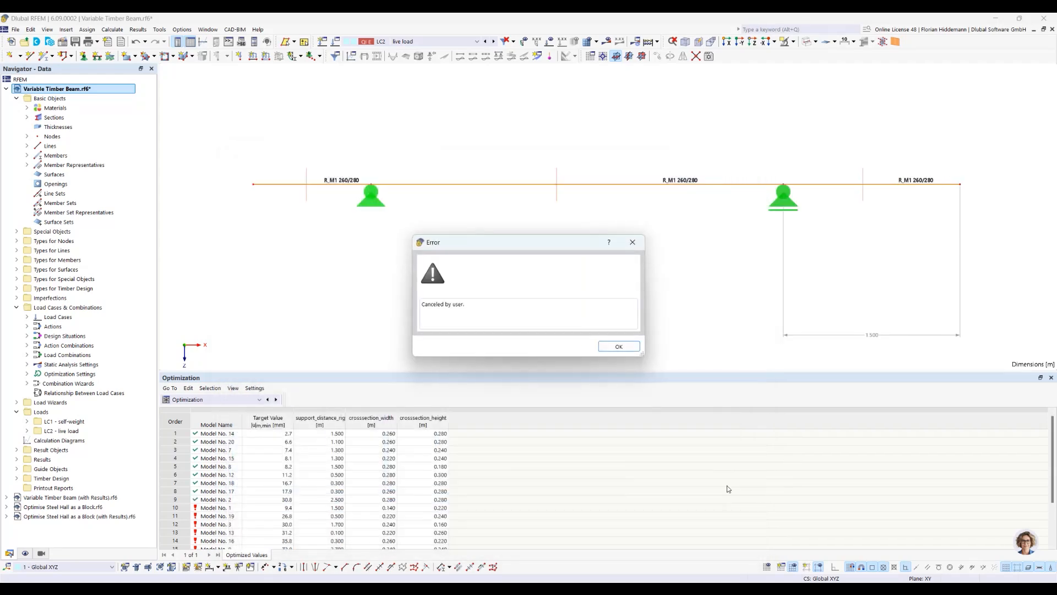
{"action": "left_click", "coordinate": [614, 344]}
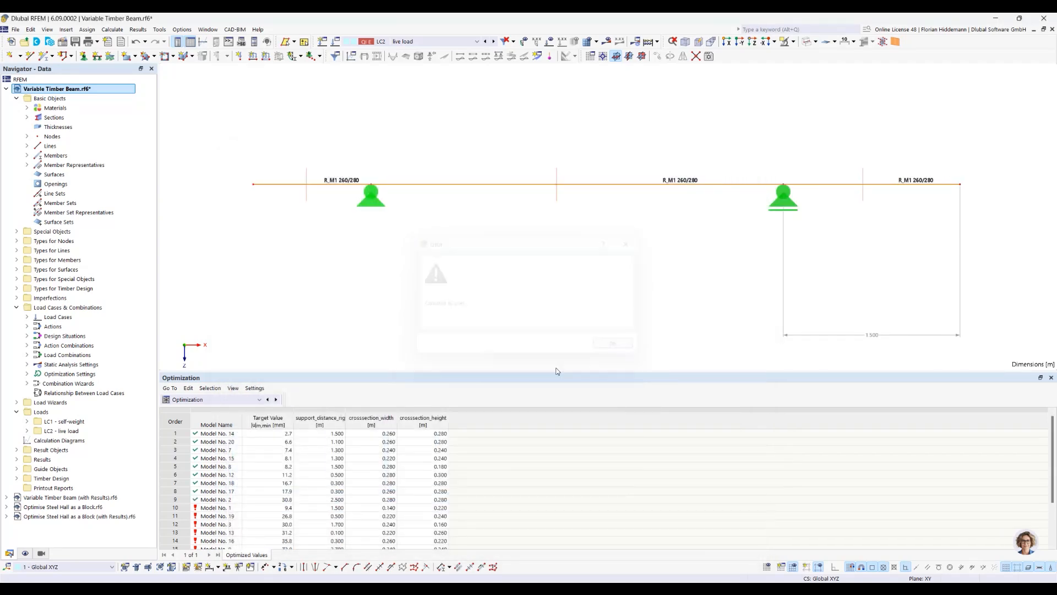
Calculate the mutation Model No. 14 from the optimization results and review its Timber Design ratios on members by design situation.
{"action": "left_click", "coordinate": [207, 434]}
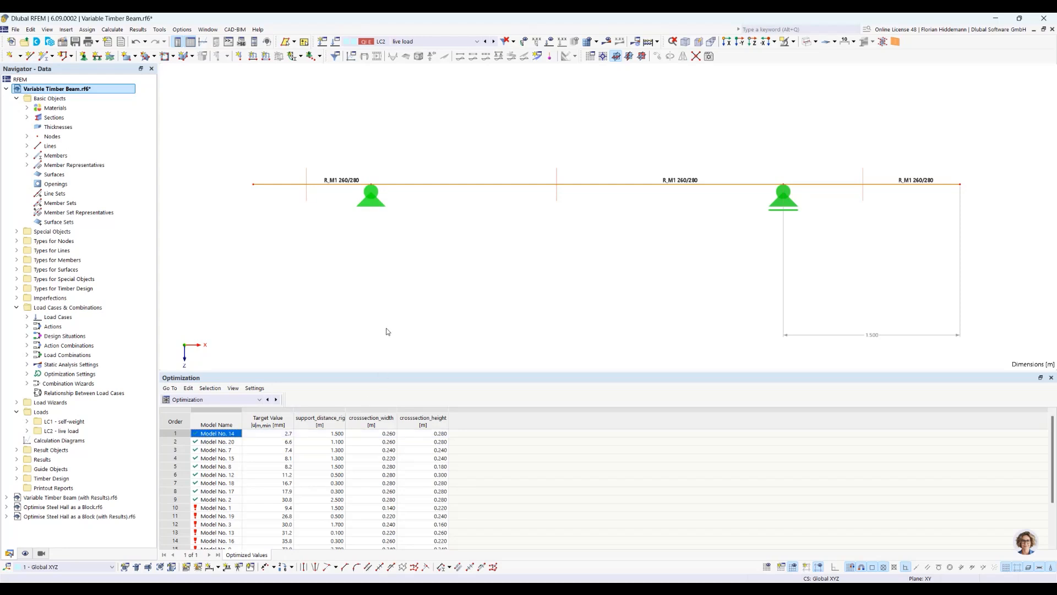
{"action": "key", "text": "ctrl+F5"}
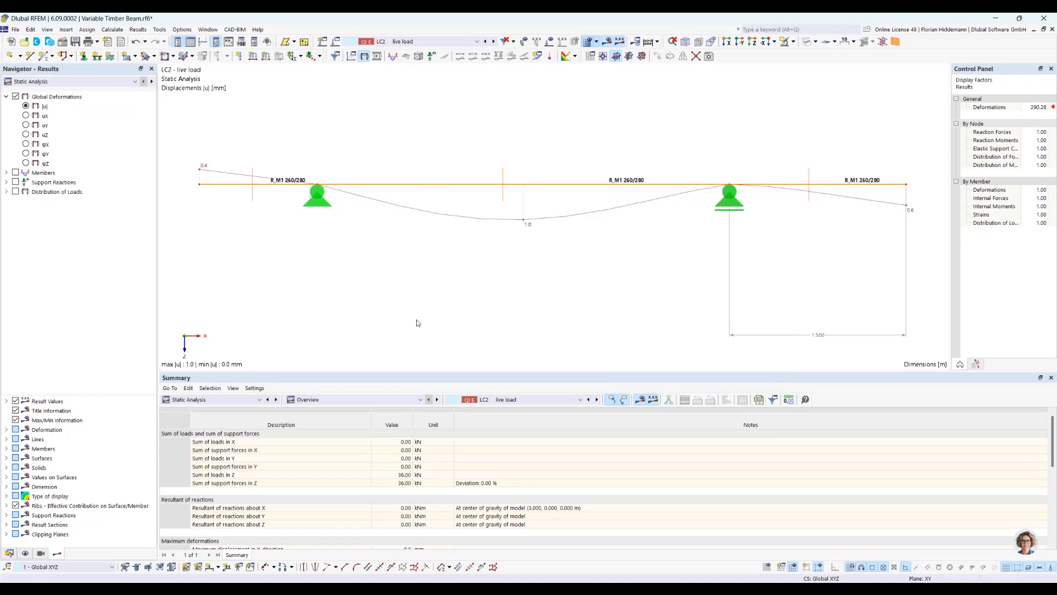
{"action": "left_click", "coordinate": [220, 400]}
{"action": "left_click", "coordinate": [223, 401]}
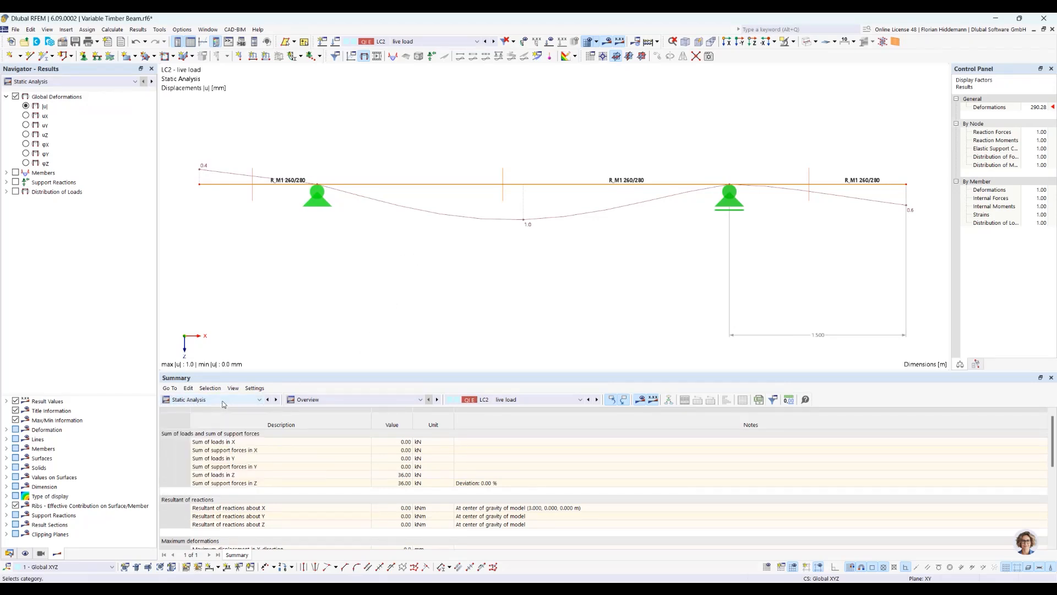
{"action": "left_click", "coordinate": [255, 405]}
{"action": "left_click", "coordinate": [221, 485]}
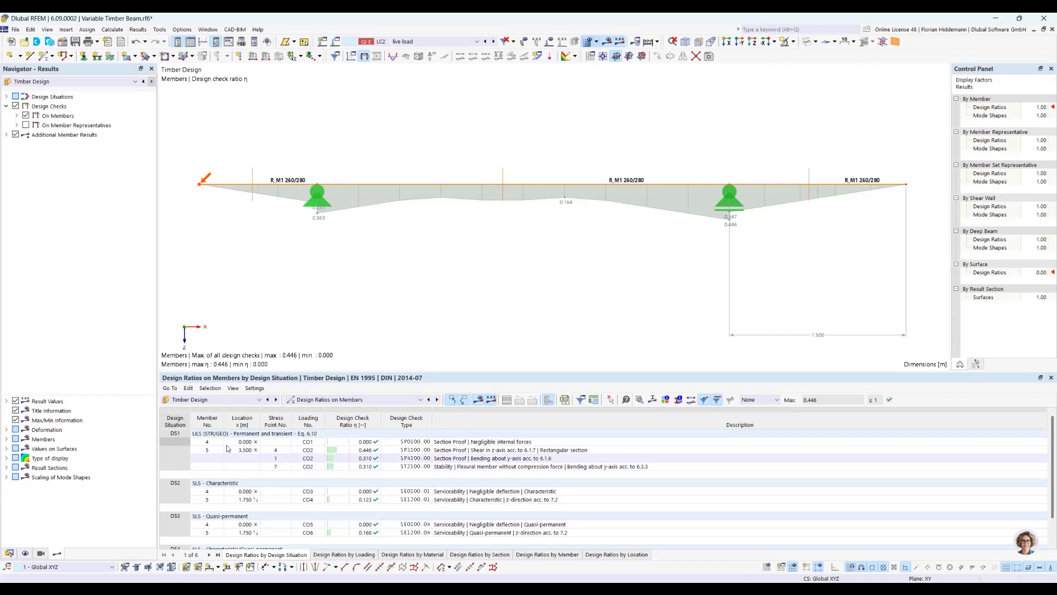
{"action": "scroll", "coordinate": [423, 479], "scroll_direction": "down", "scroll_amount": 1}
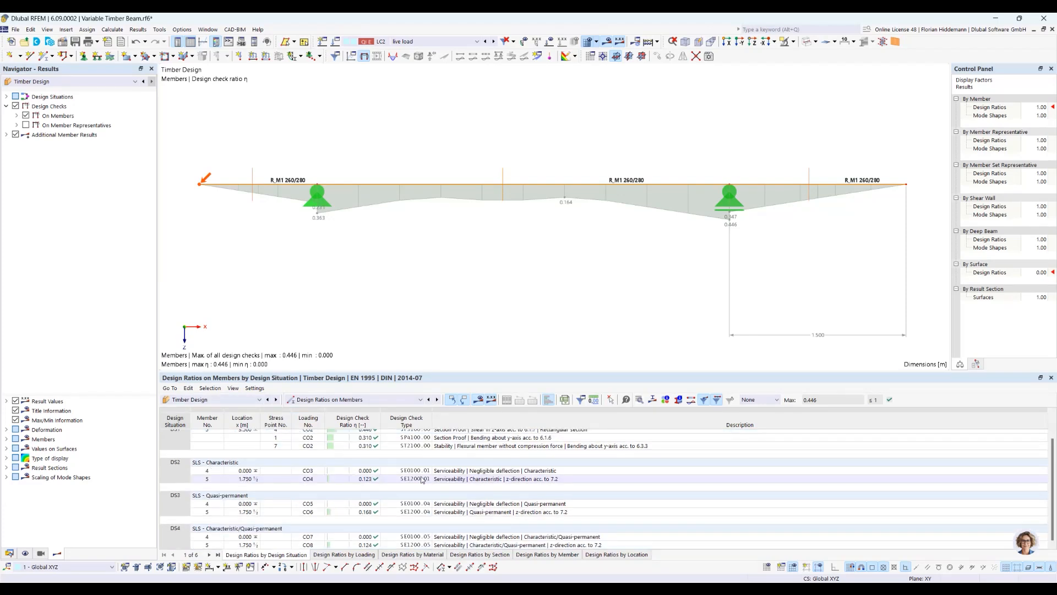
{"action": "scroll", "coordinate": [423, 479], "scroll_direction": "up", "scroll_amount": 1}
Recheck the optimization results table, and examine the members' global deformations for LC1 self-weight in the static analysis results.
{"action": "left_click", "coordinate": [215, 399]}
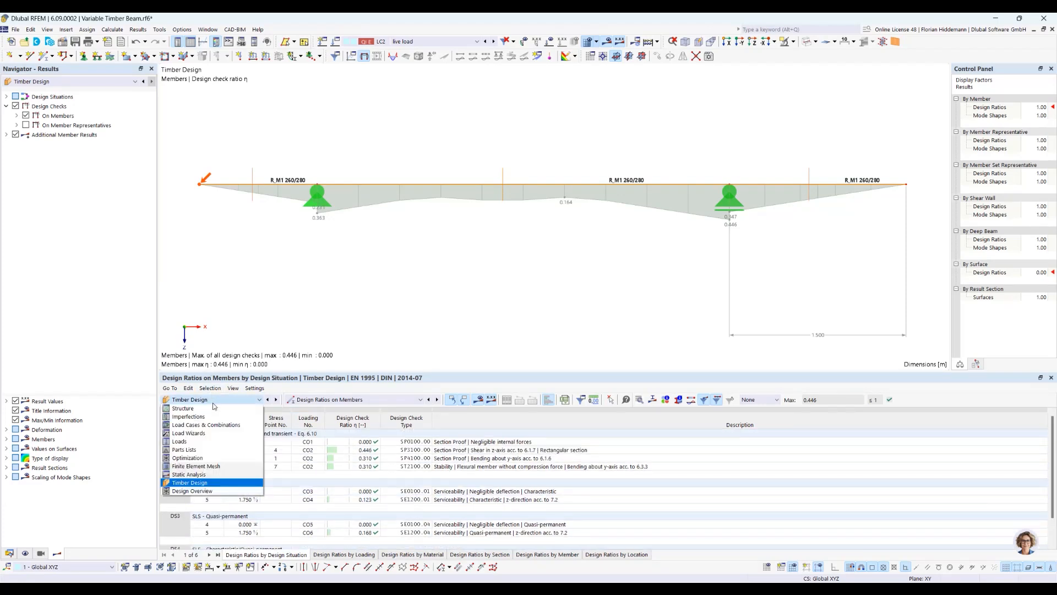
{"action": "left_click", "coordinate": [215, 463]}
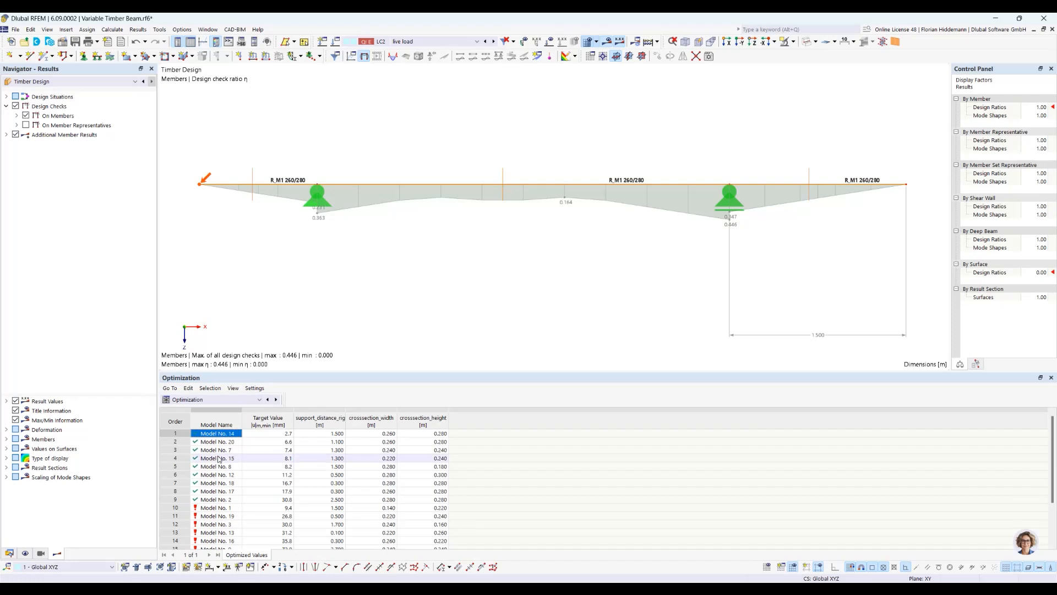
{"action": "left_click", "coordinate": [218, 399]}
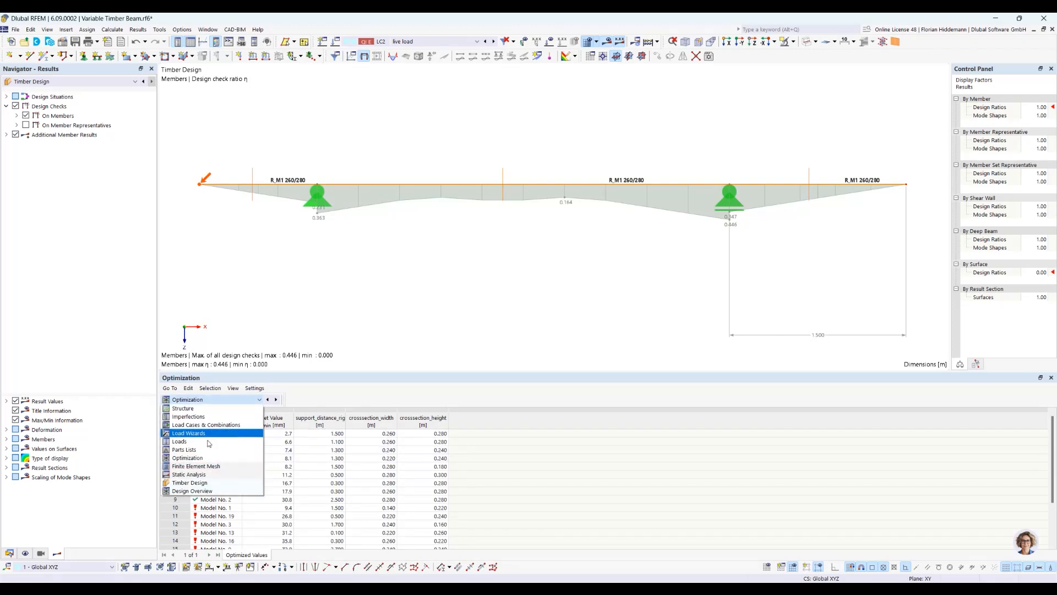
{"action": "left_click", "coordinate": [205, 474]}
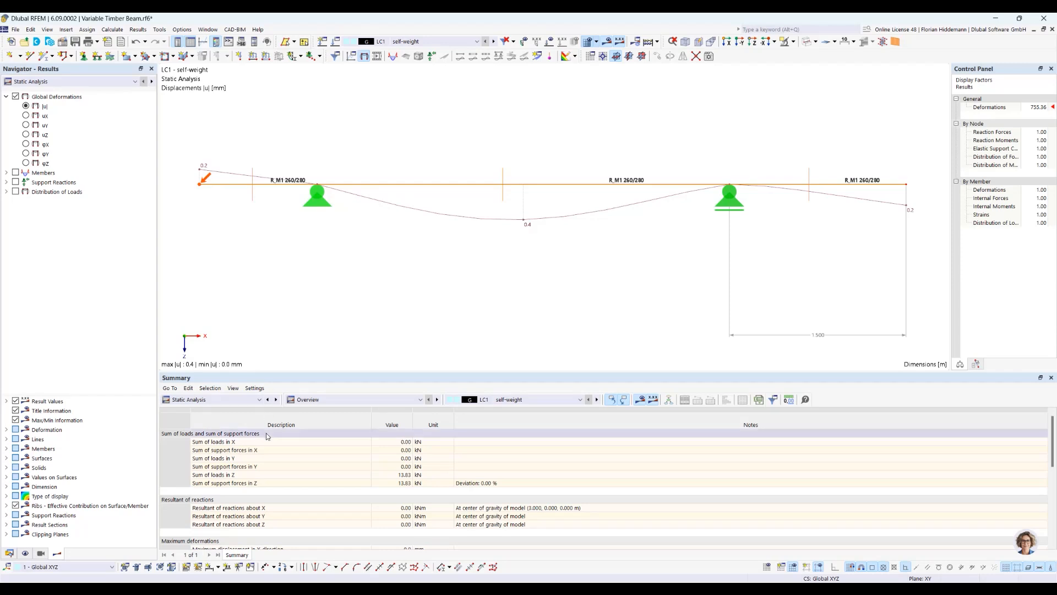
{"action": "left_click", "coordinate": [315, 403]}
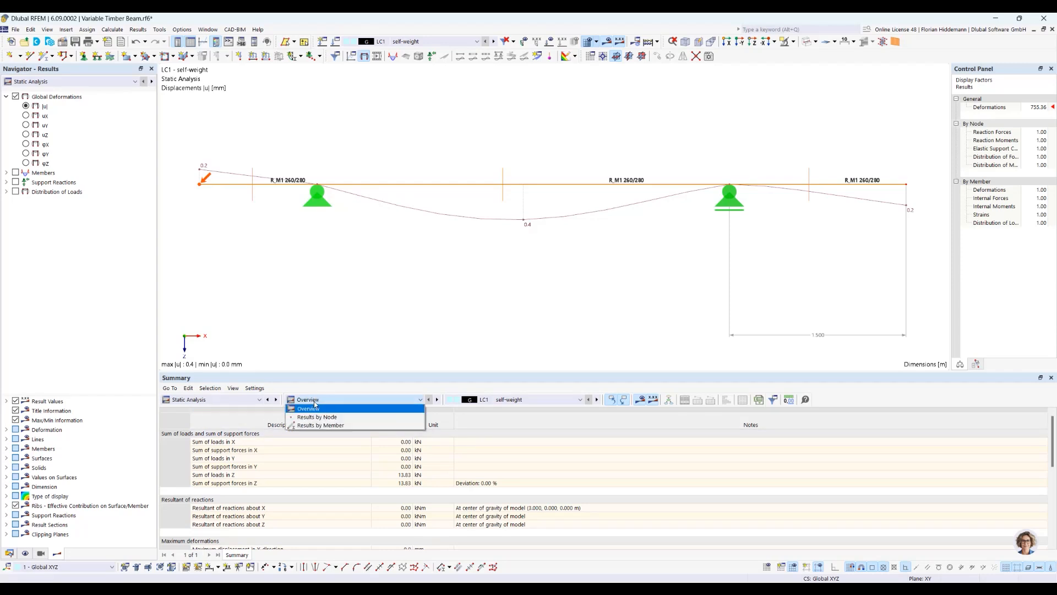
{"action": "left_click", "coordinate": [313, 425]}
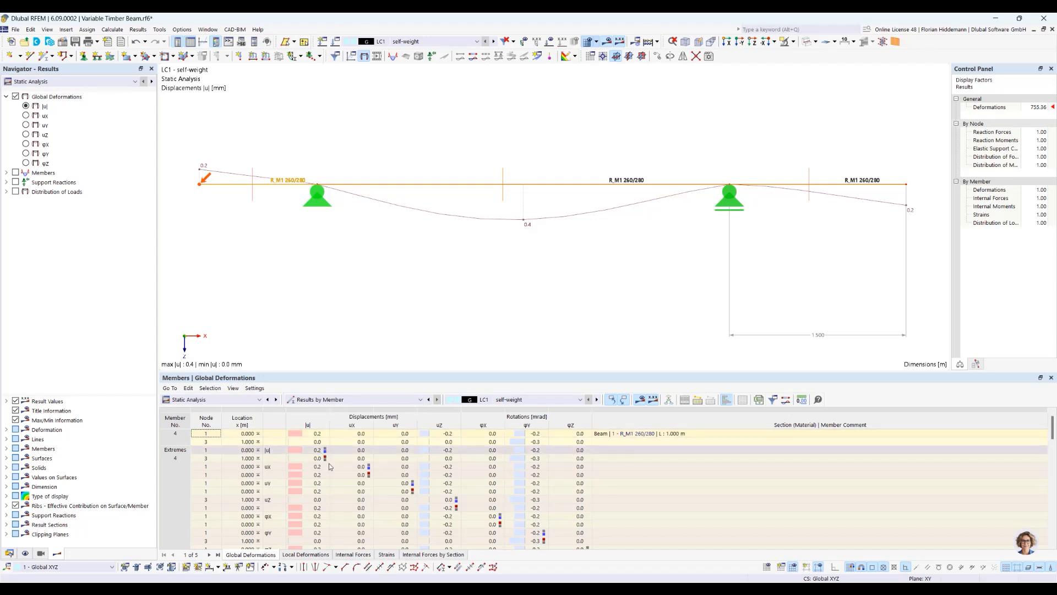
{"action": "scroll", "coordinate": [327, 457], "scroll_direction": "down", "scroll_amount": 12}
{"action": "scroll", "coordinate": [332, 467], "scroll_direction": "up", "scroll_amount": 12}
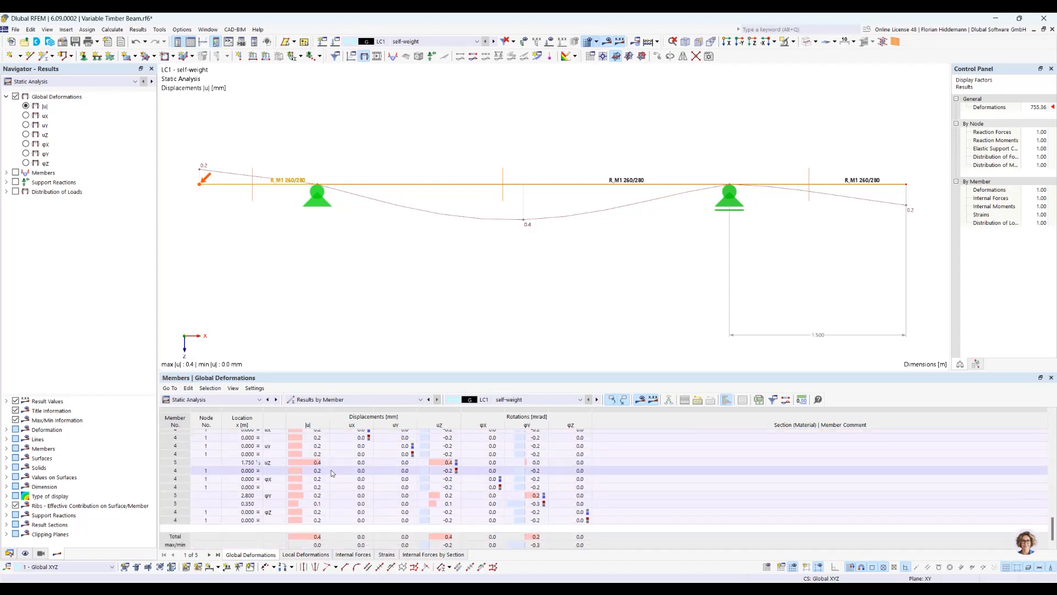
Return to the optimization results, load the mutation Model No. 20 and calculate it.
{"action": "left_click", "coordinate": [226, 399]}
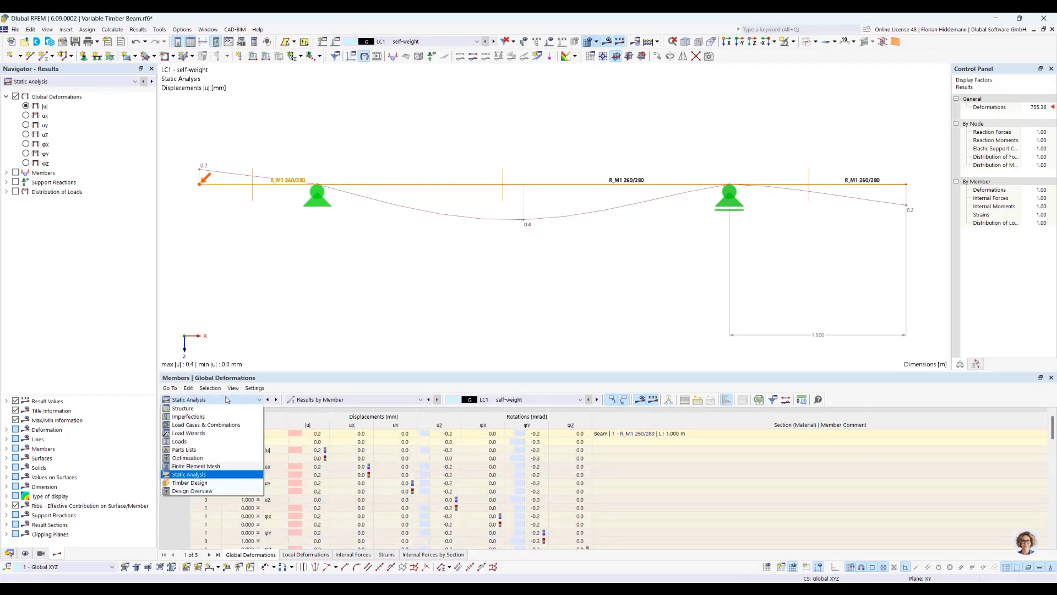
{"action": "left_click", "coordinate": [190, 458]}
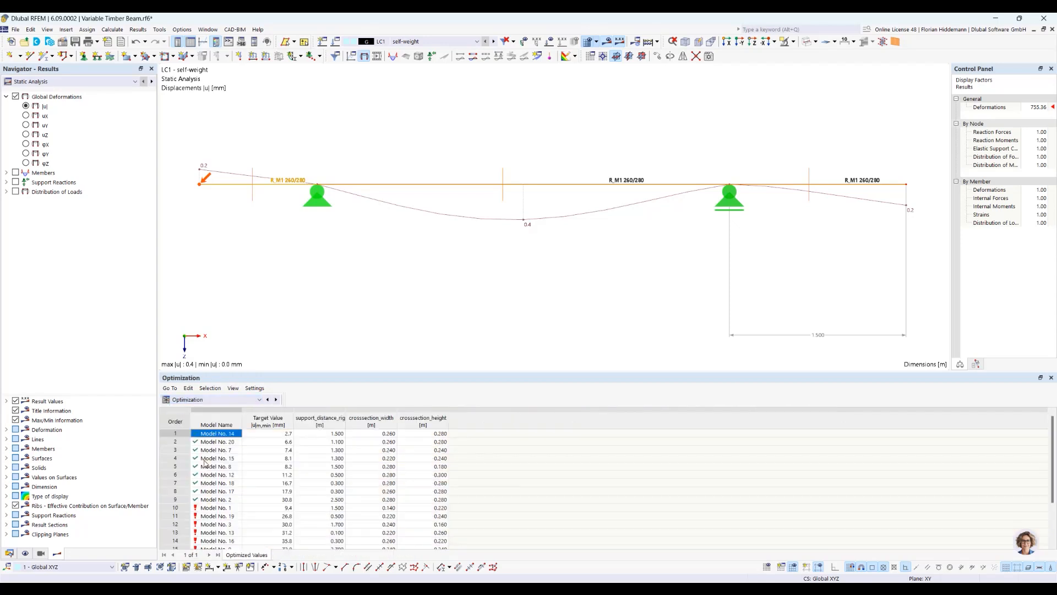
{"action": "left_click", "coordinate": [276, 441]}
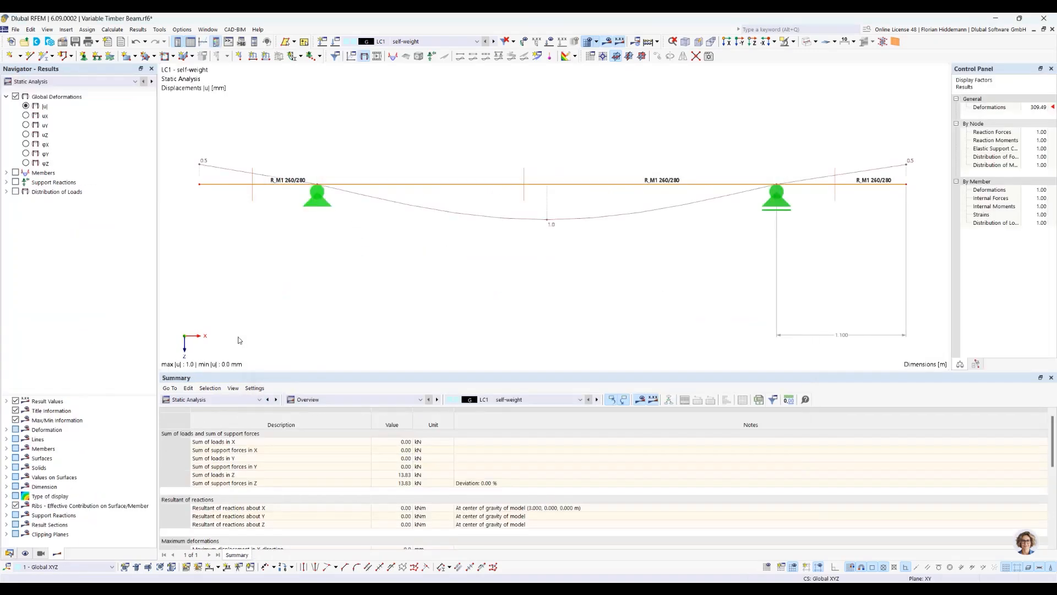
Reopen the optimization results table and select the target value of Model No. 20.
{"action": "left_click", "coordinate": [213, 400]}
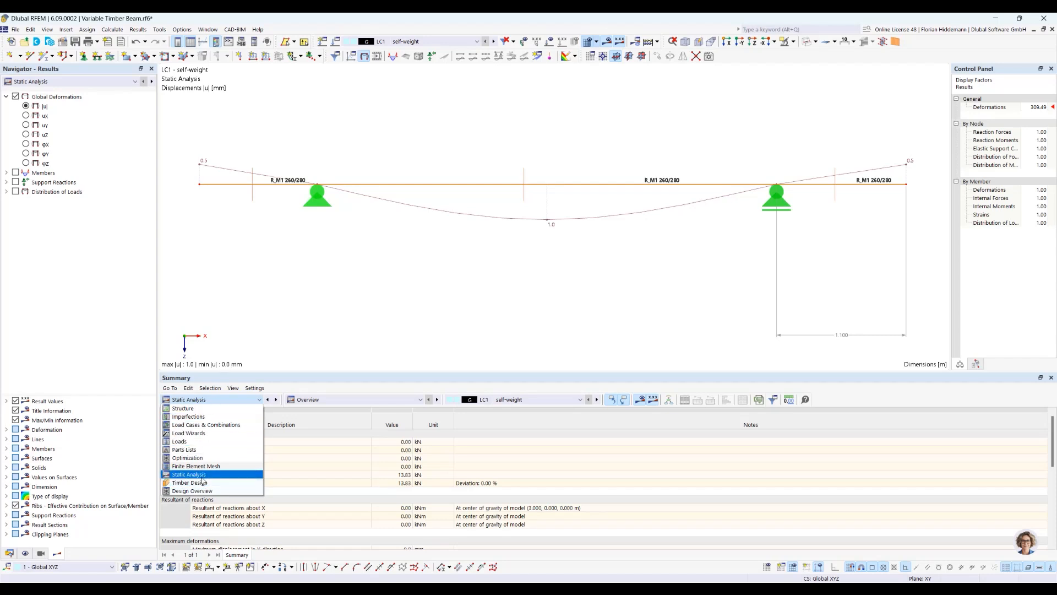
{"action": "left_click", "coordinate": [187, 457]}
{"action": "left_click", "coordinate": [283, 442]}
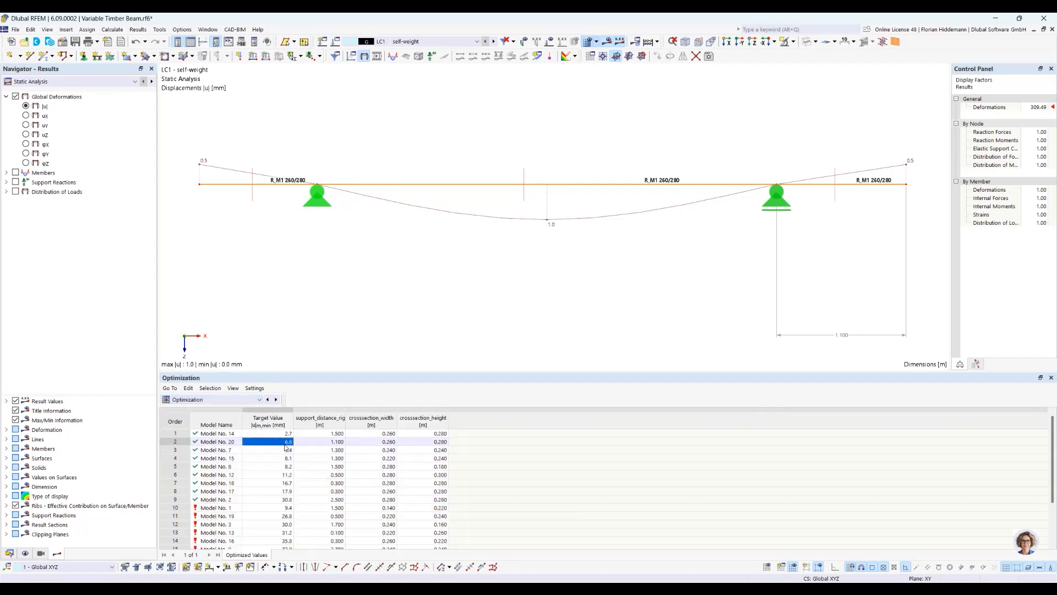
Display the beam's deformations for design situation DS1 (ULS) and for DS2 (SLS - Characteristic) to compare with the selected target value.
{"action": "left_click", "coordinate": [425, 41]}
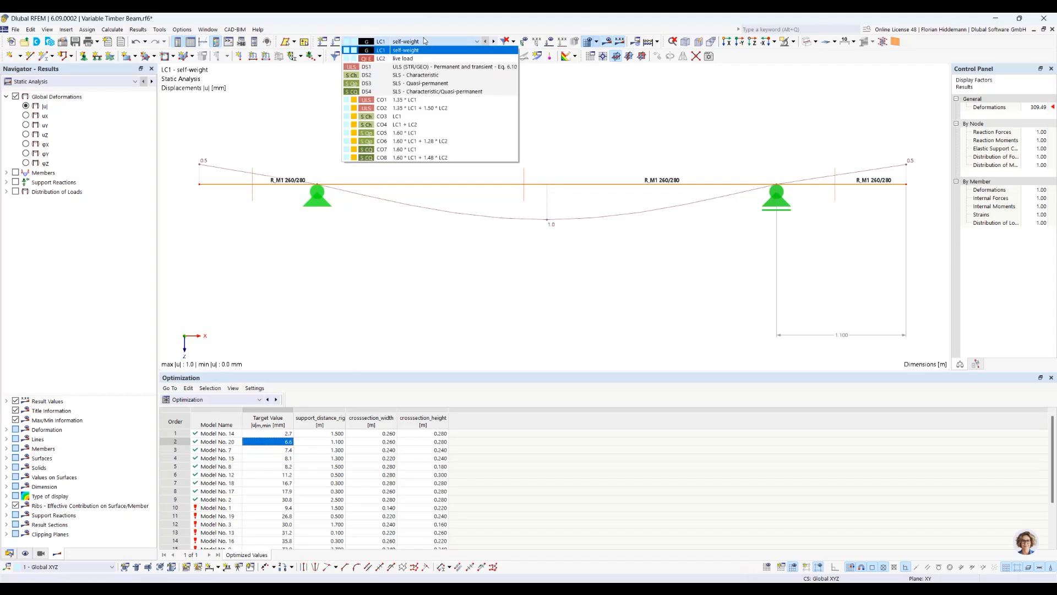
{"action": "left_click", "coordinate": [424, 67]}
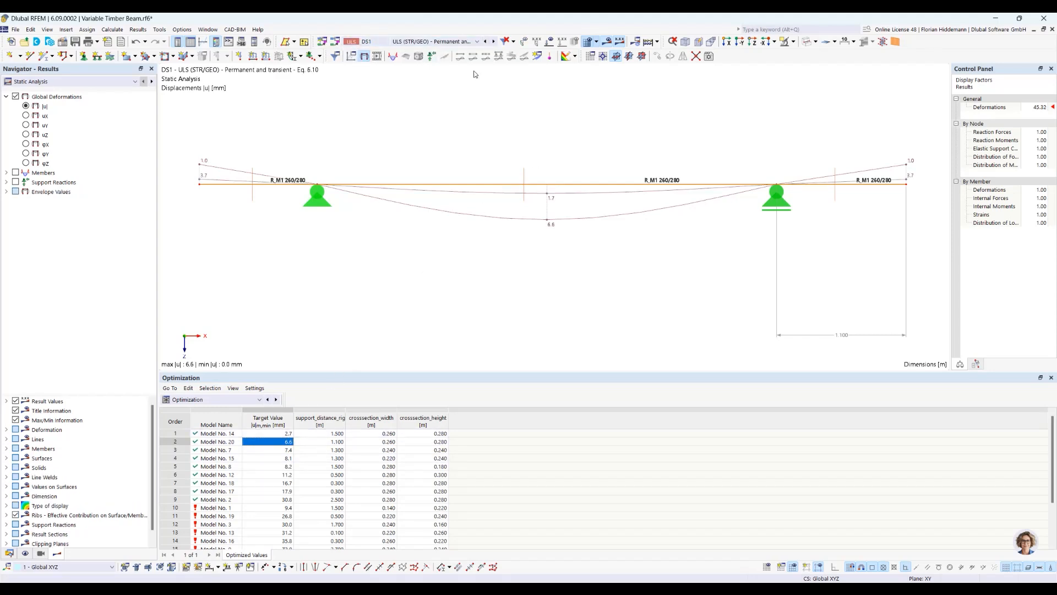
{"action": "left_click", "coordinate": [429, 44]}
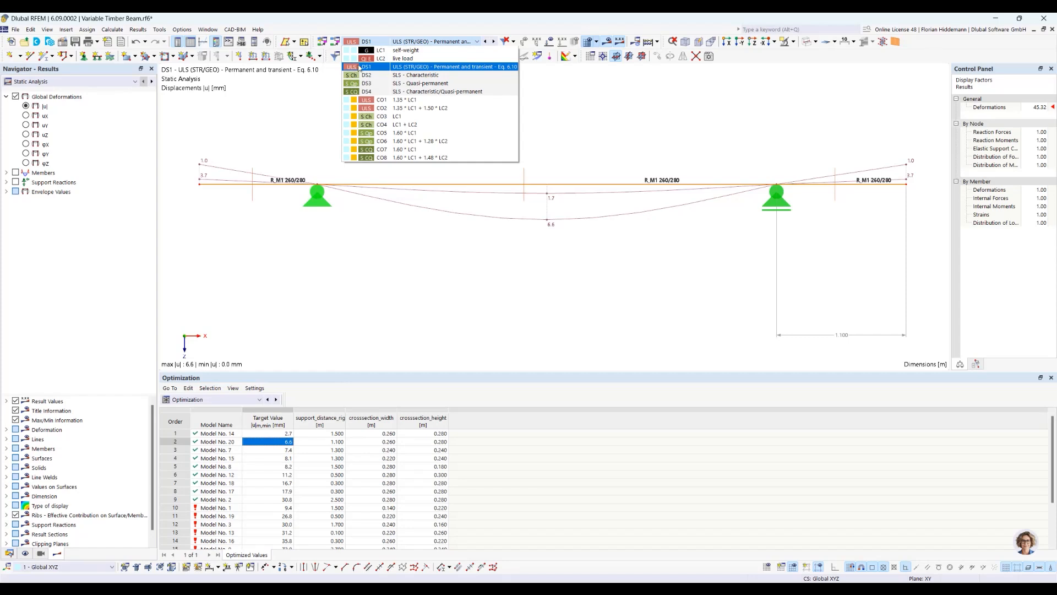
{"action": "left_click", "coordinate": [451, 75]}
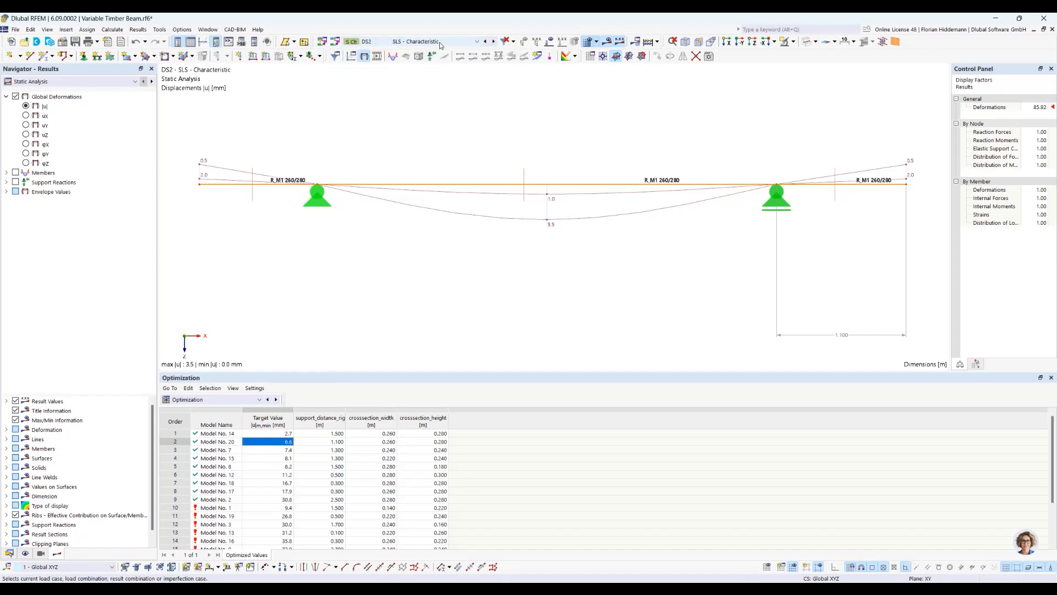
Compare the DS2 and DS1 deformations, then load the mutation Model No. 14 from the optimization results and calculate it.
{"action": "scroll", "coordinate": [441, 45], "scroll_direction": "down", "scroll_amount": 1}
{"action": "scroll", "coordinate": [440, 45], "scroll_direction": "down", "scroll_amount": 1}
{"action": "scroll", "coordinate": [440, 45], "scroll_direction": "up", "scroll_amount": 2}
{"action": "scroll", "coordinate": [440, 45], "scroll_direction": "up", "scroll_amount": 1}
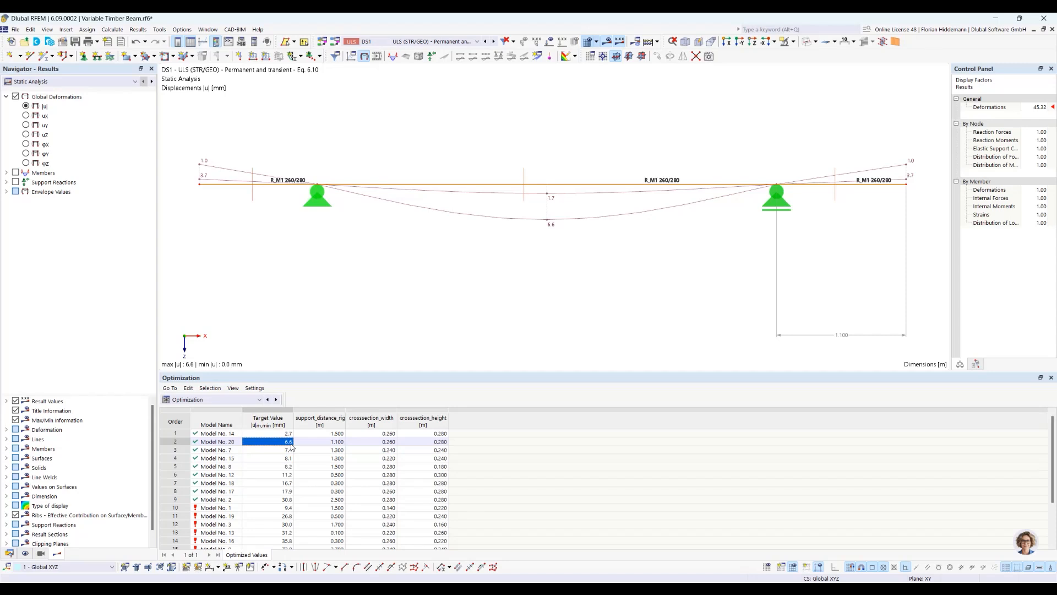
{"action": "left_click", "coordinate": [275, 435]}
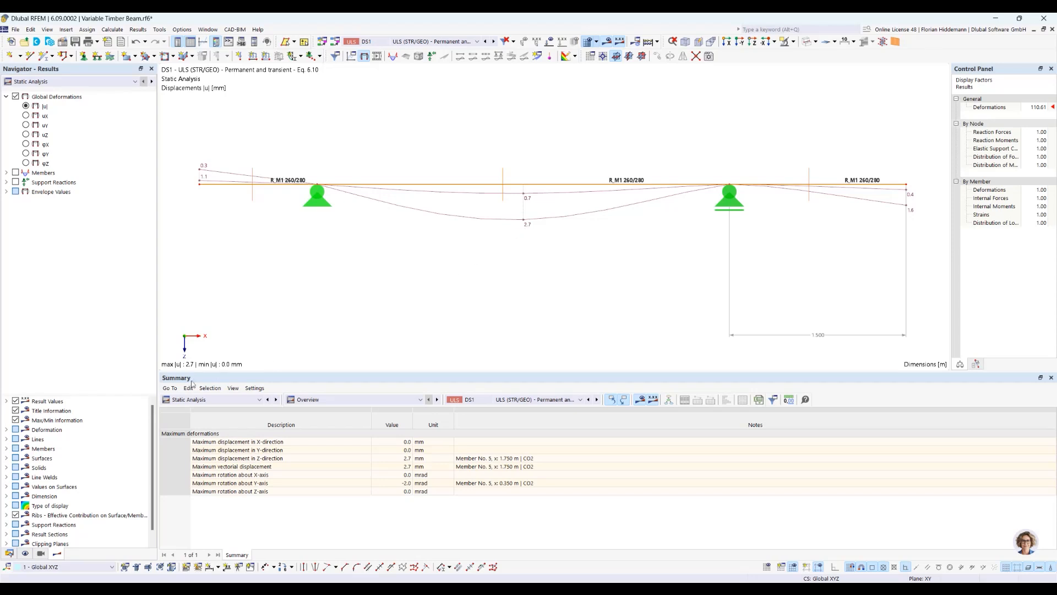
Reopen the optimization results table and enlarge it to show all optimized models.
{"action": "left_click", "coordinate": [171, 399]}
{"action": "left_click", "coordinate": [176, 410]}
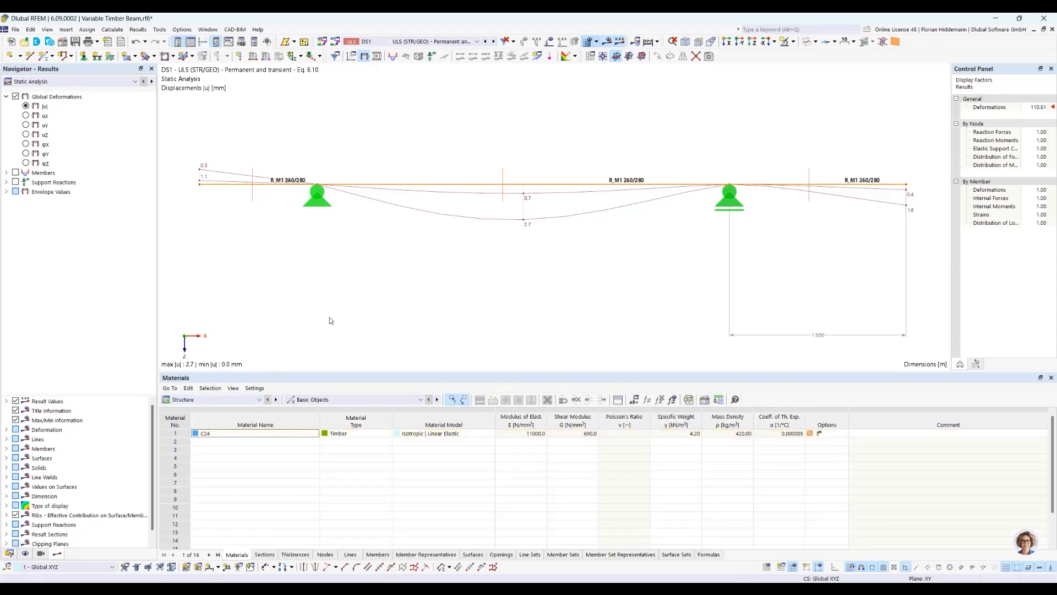
{"action": "left_click", "coordinate": [235, 400]}
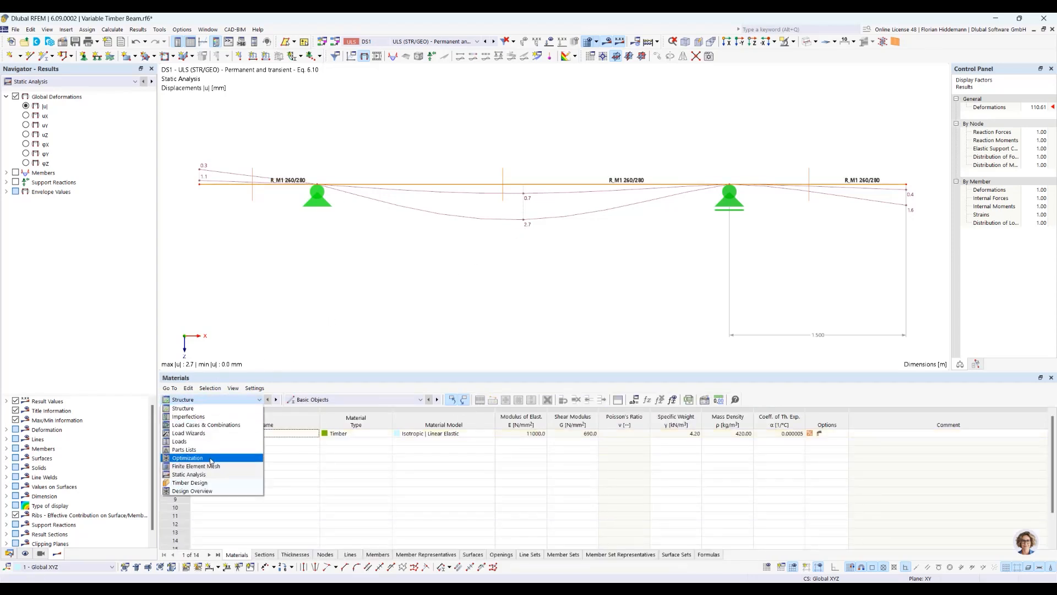
{"action": "left_click", "coordinate": [188, 458]}
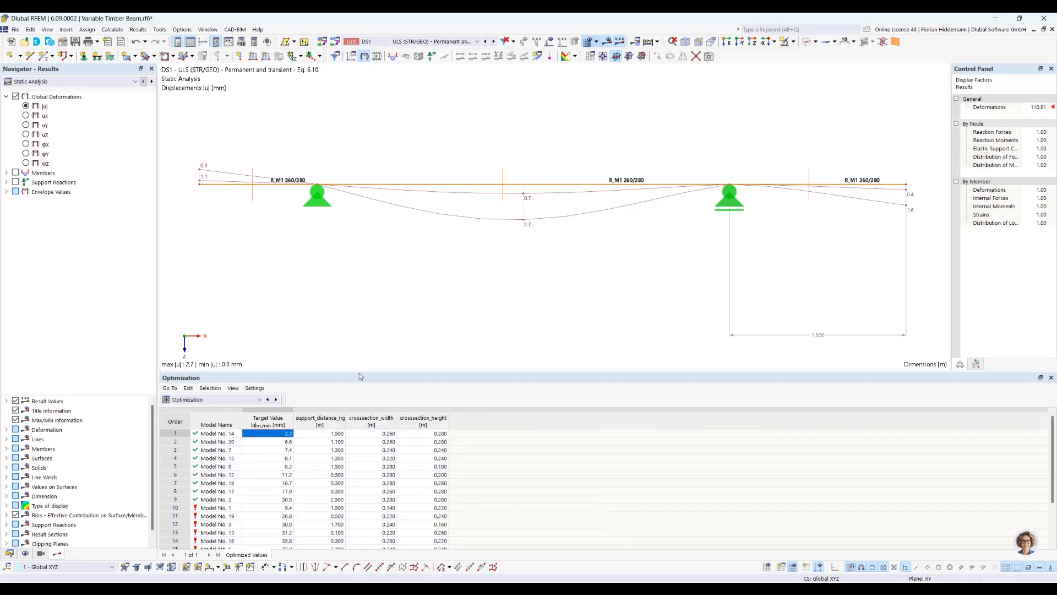
{"action": "left_click_drag", "start_coordinate": [359, 373], "coordinate": [355, 305]}
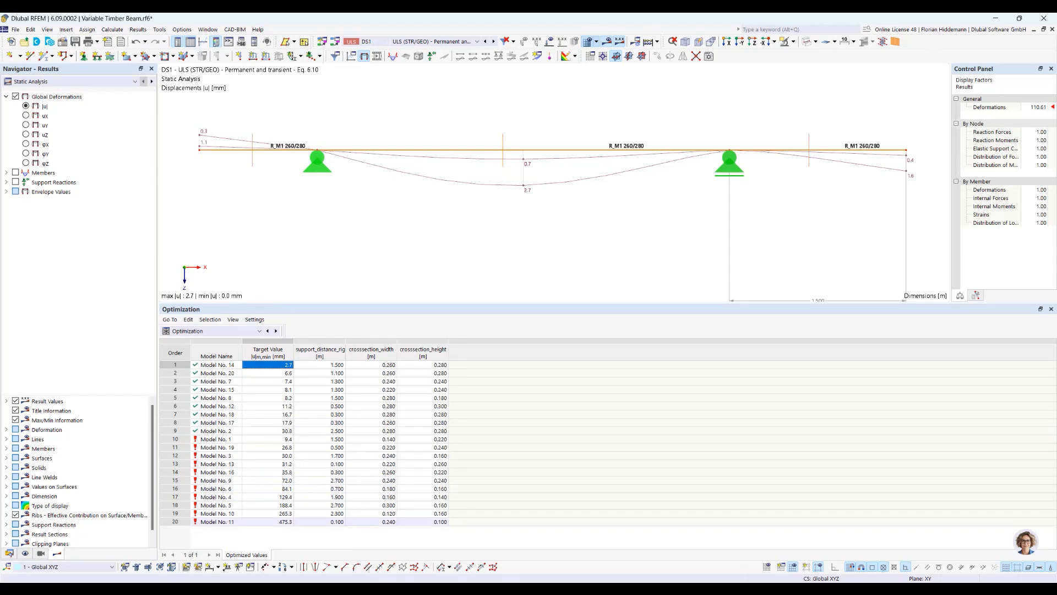
Switch to the PowerPoint presentation, show the Sensitivity Factors slide, and return to RFEM.
{"action": "key", "text": "alt+Tab"}
{"action": "key", "text": "Right"}
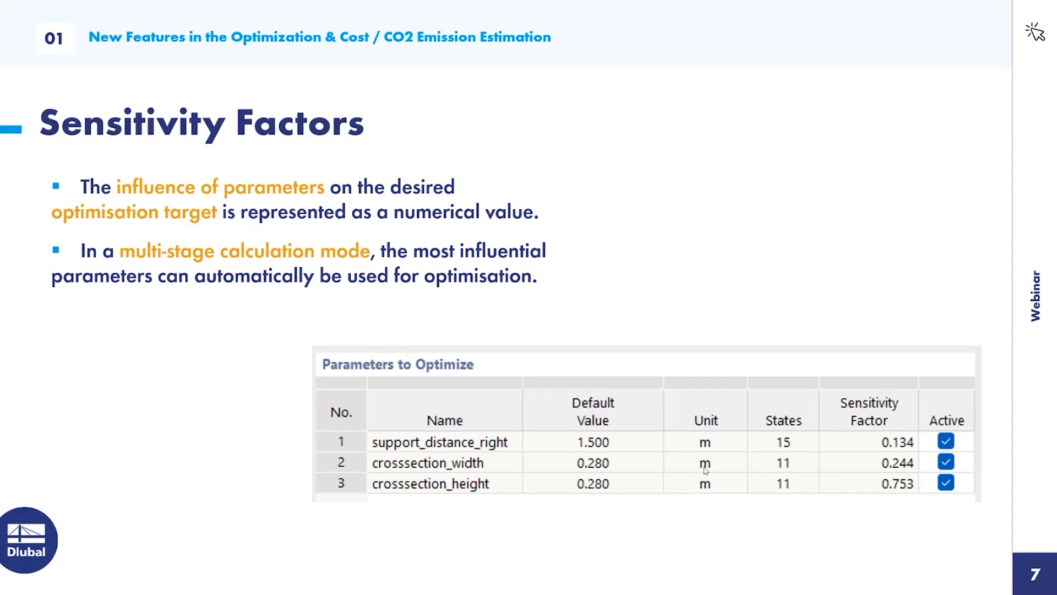
{"action": "key", "text": "alt+Tab"}
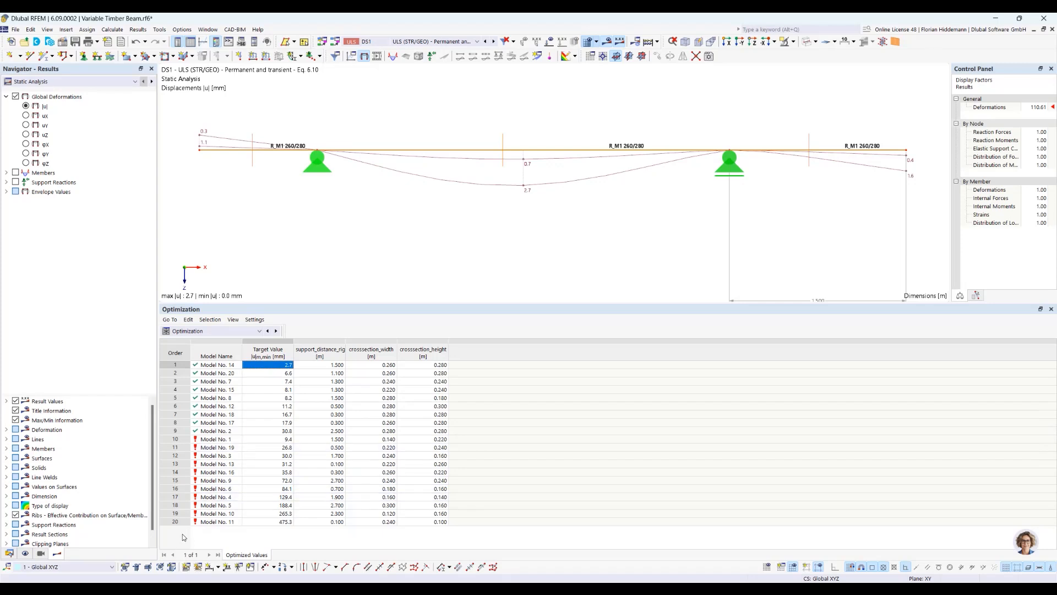
Open the optimization settings, examine the parameters' sensitivity factors in OS1, and place the dialog so the beam stays visible.
{"action": "left_click", "coordinate": [122, 30]}
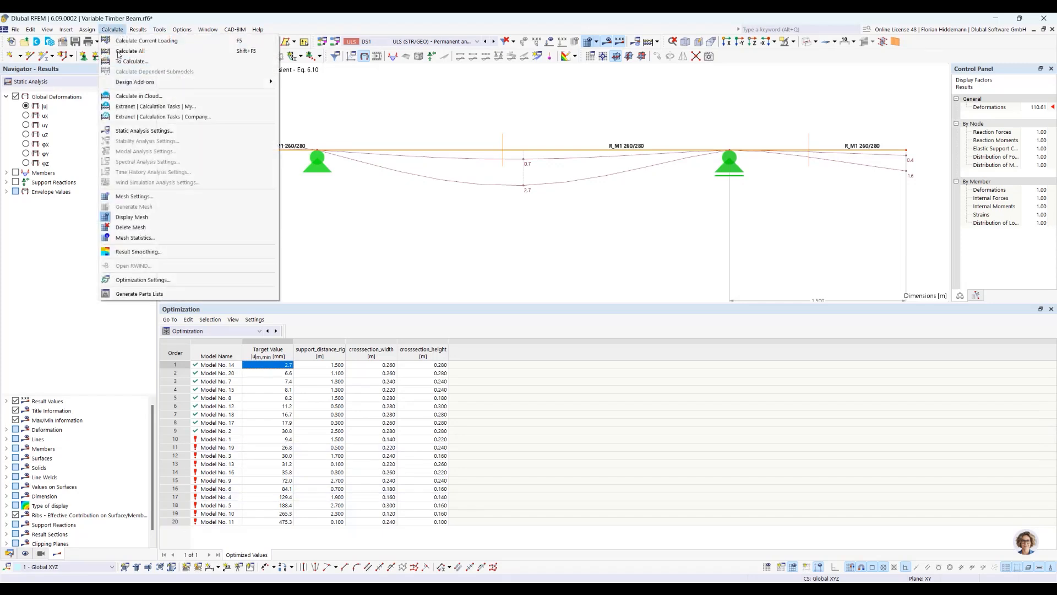
{"action": "left_click", "coordinate": [173, 282]}
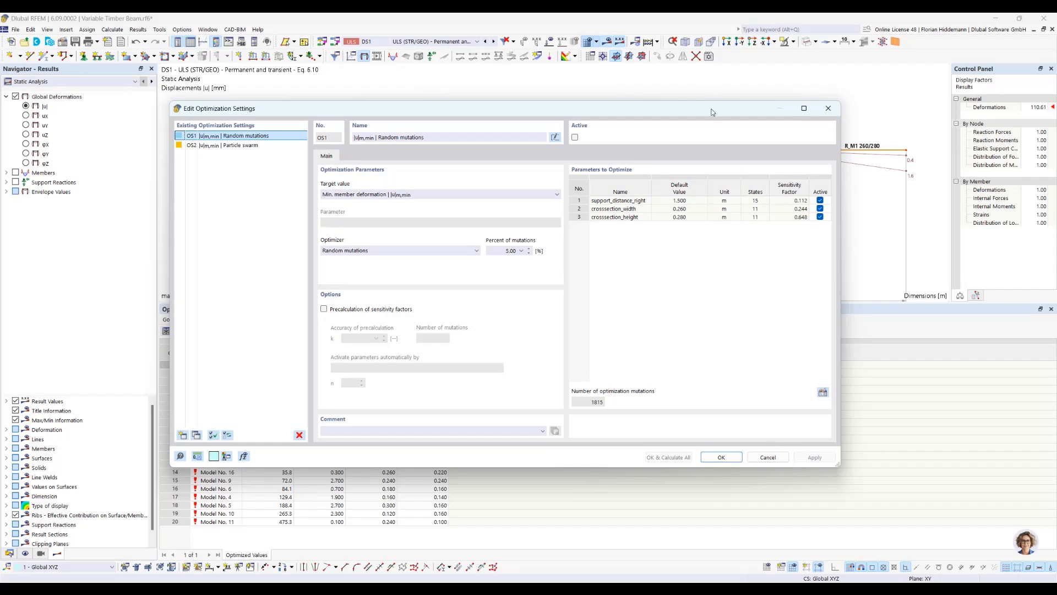
{"action": "left_click_drag", "start_coordinate": [711, 108], "coordinate": [807, 54]}
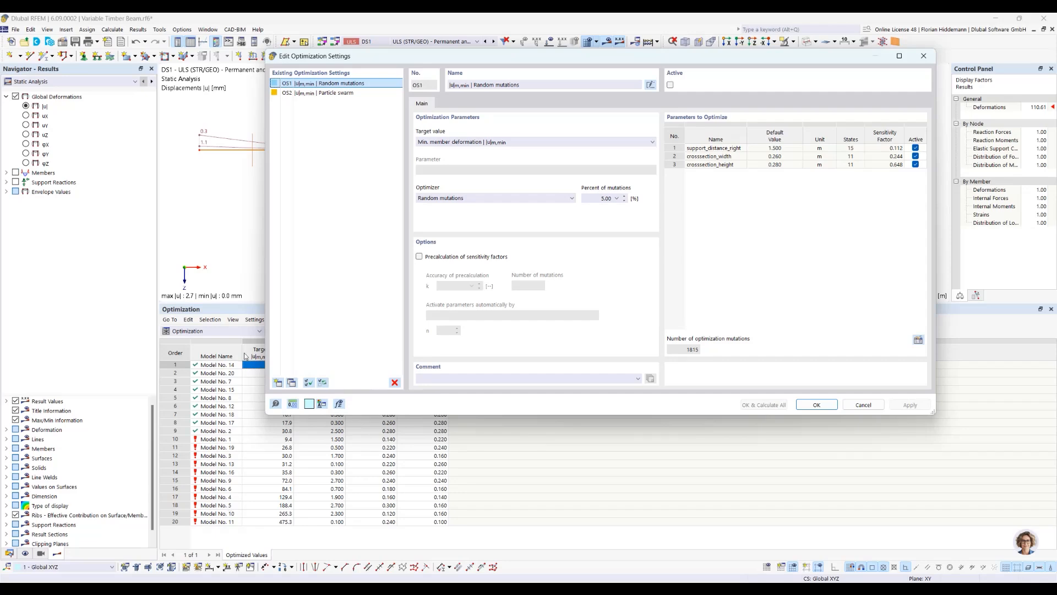
{"action": "left_click_drag", "start_coordinate": [385, 64], "coordinate": [486, 93]}
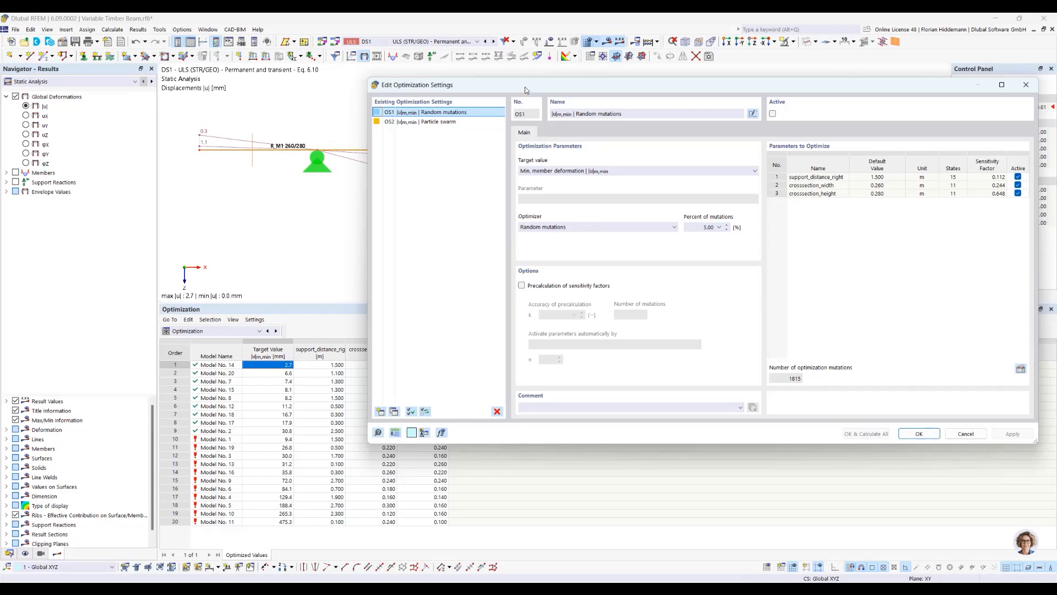
{"action": "left_click_drag", "start_coordinate": [525, 87], "coordinate": [412, 92]}
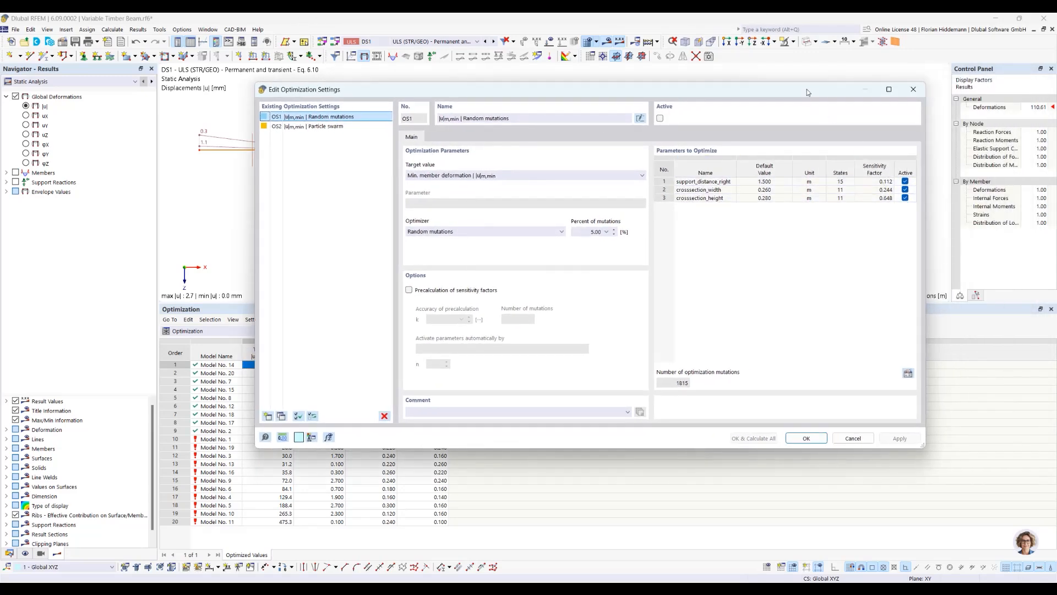
{"action": "left_click_drag", "start_coordinate": [807, 92], "coordinate": [793, 160]}
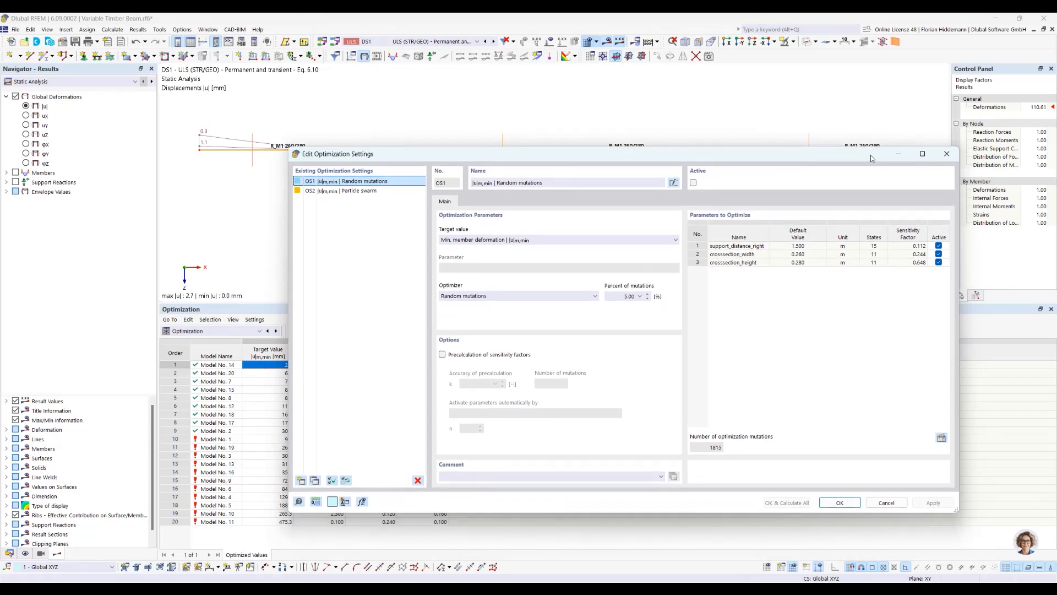
{"action": "left_click_drag", "start_coordinate": [870, 155], "coordinate": [823, 159]}
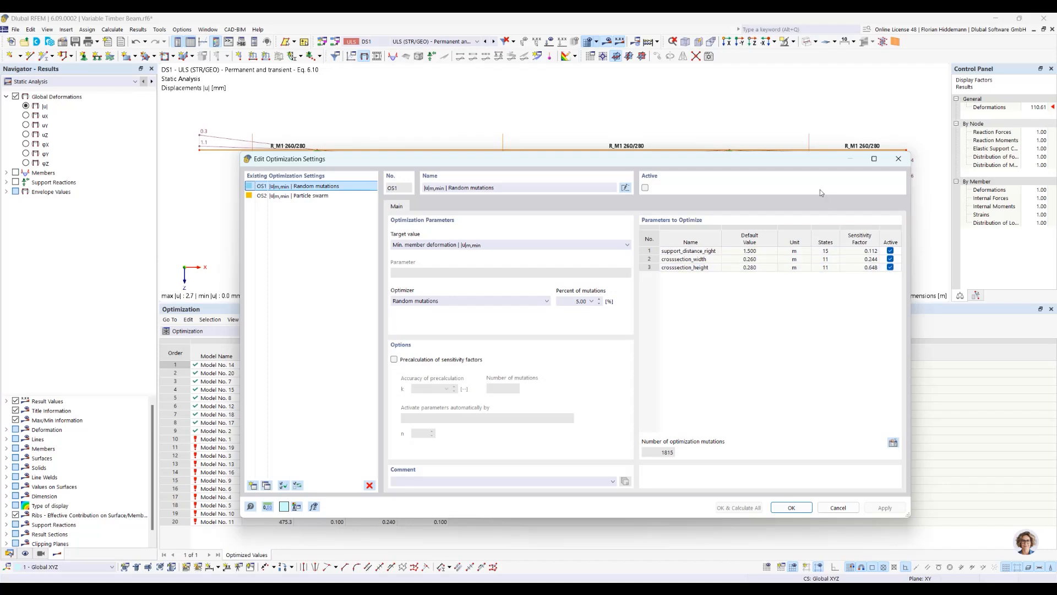
{"action": "left_click_drag", "start_coordinate": [794, 157], "coordinate": [732, 203]}
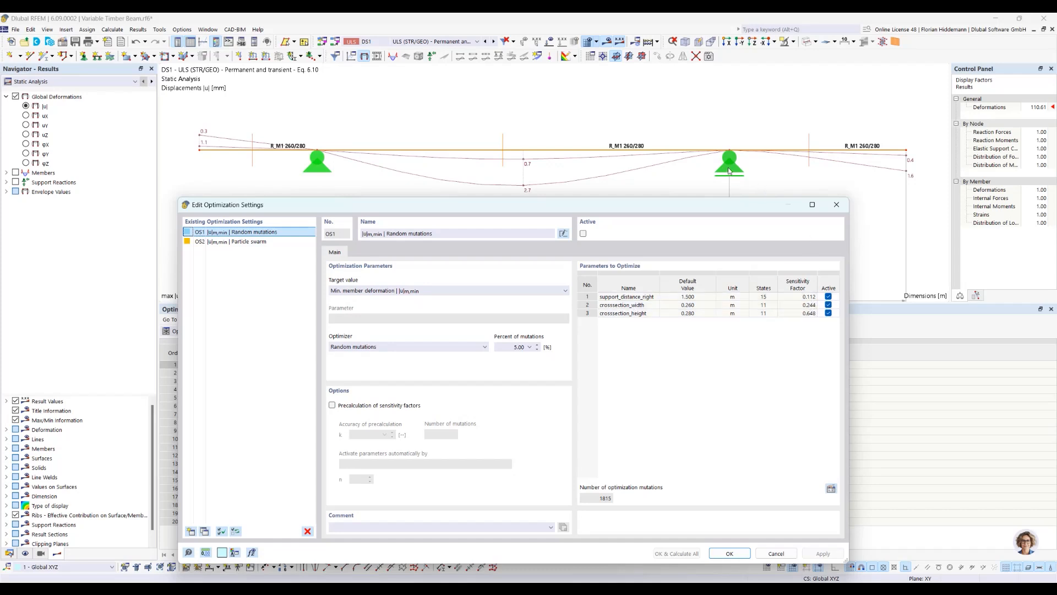
{"action": "mouse_move", "coordinate": [725, 211]}
{"action": "left_mouse_down"}
{"action": "mouse_move", "coordinate": [719, 269]}
{"action": "mouse_move", "coordinate": [716, 207]}
{"action": "mouse_move", "coordinate": [731, 206]}
{"action": "left_mouse_up"}
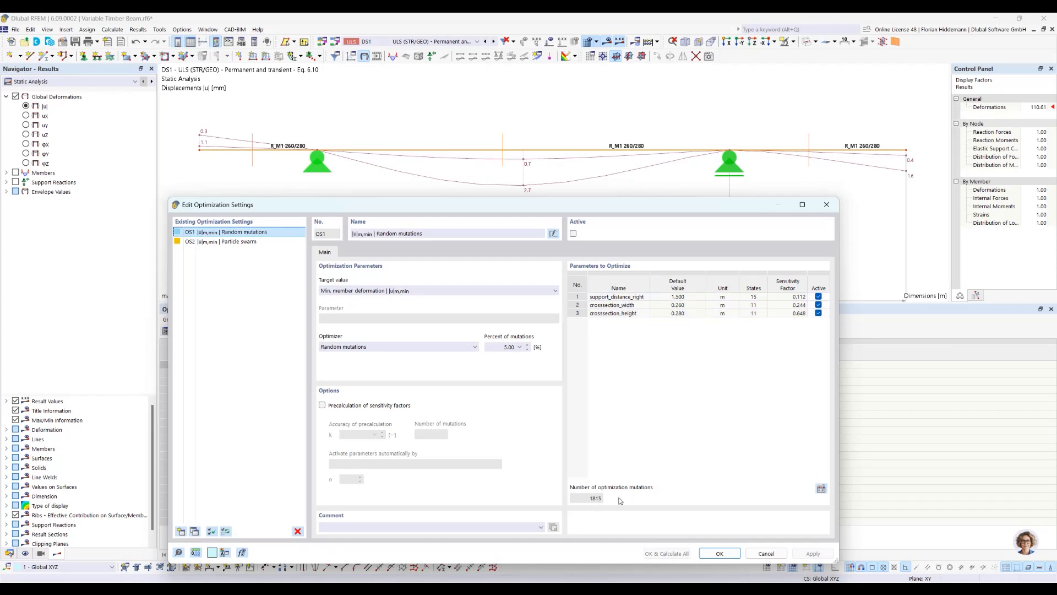
Deactivate the support_distance_right parameter in OS1, comparing the number of optimization mutations with and without it.
{"action": "left_click", "coordinate": [702, 304]}
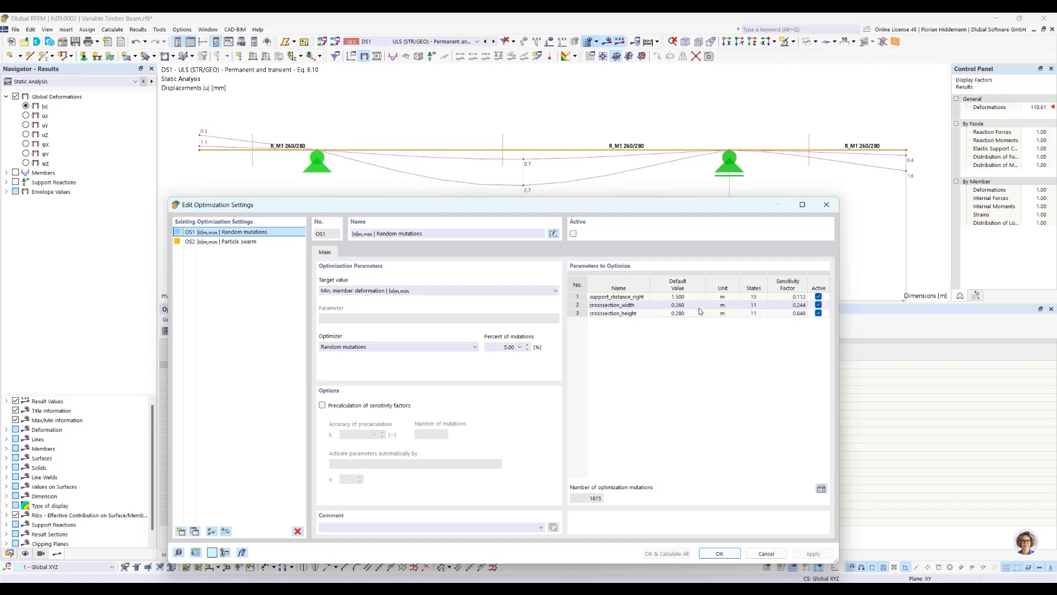
{"action": "left_click", "coordinate": [818, 296]}
{"action": "left_click", "coordinate": [819, 297]}
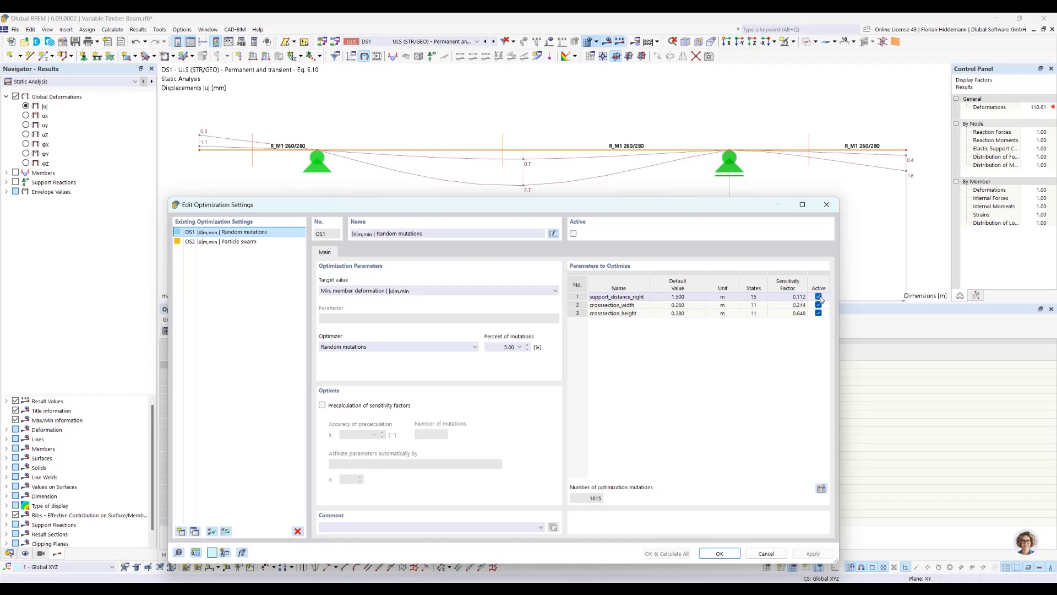
{"action": "left_click", "coordinate": [819, 297]}
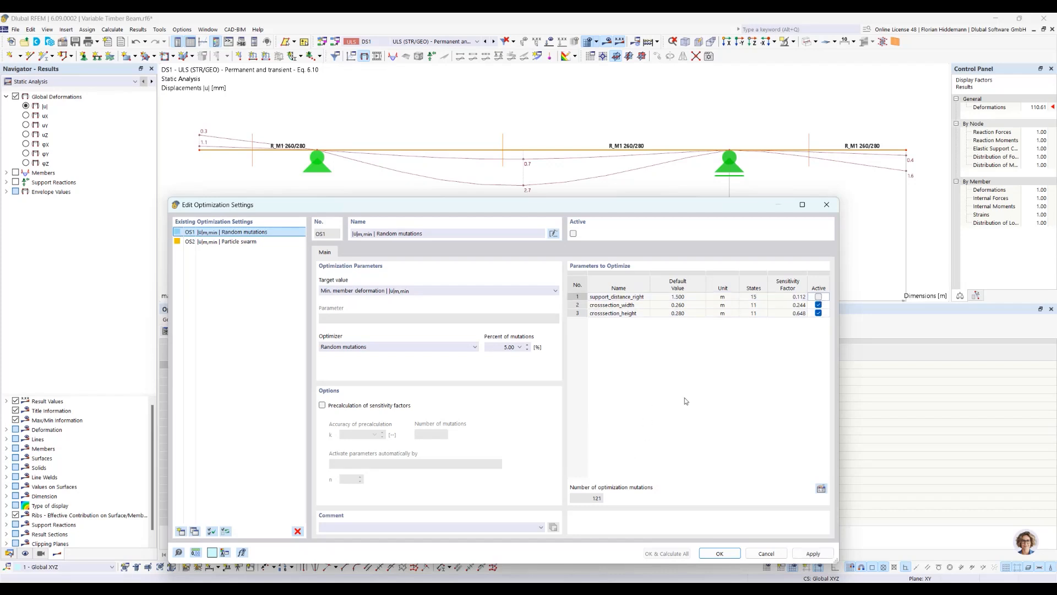
{"action": "left_click", "coordinate": [819, 297]}
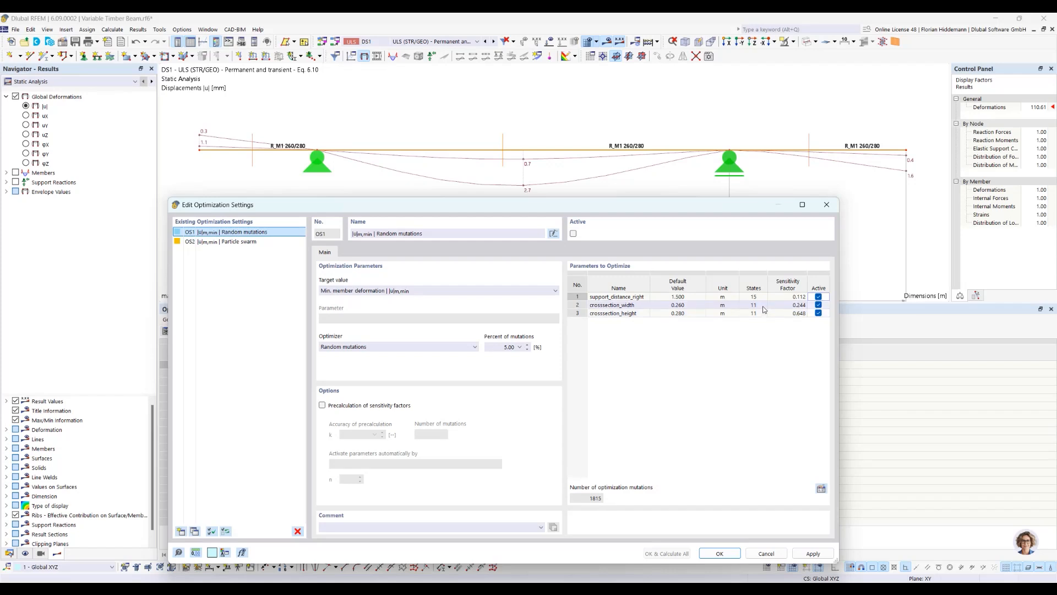
{"action": "left_click", "coordinate": [819, 298]}
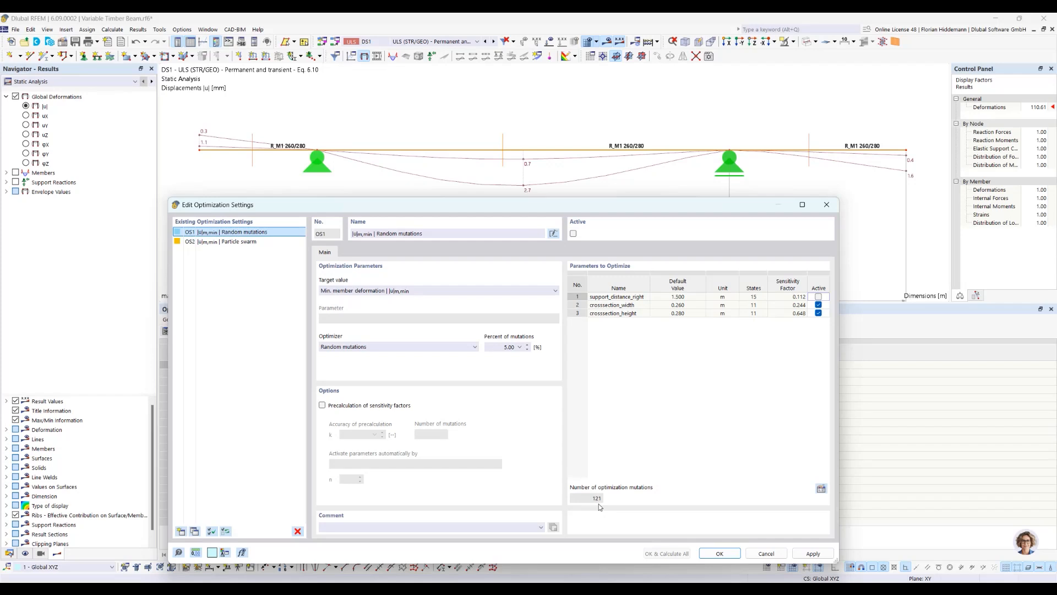
Set OS1 to the Particle swarm optimizer with 10% of mutations, activate it, and start calculating everything.
{"action": "left_click", "coordinate": [423, 345]}
{"action": "left_click", "coordinate": [410, 370]}
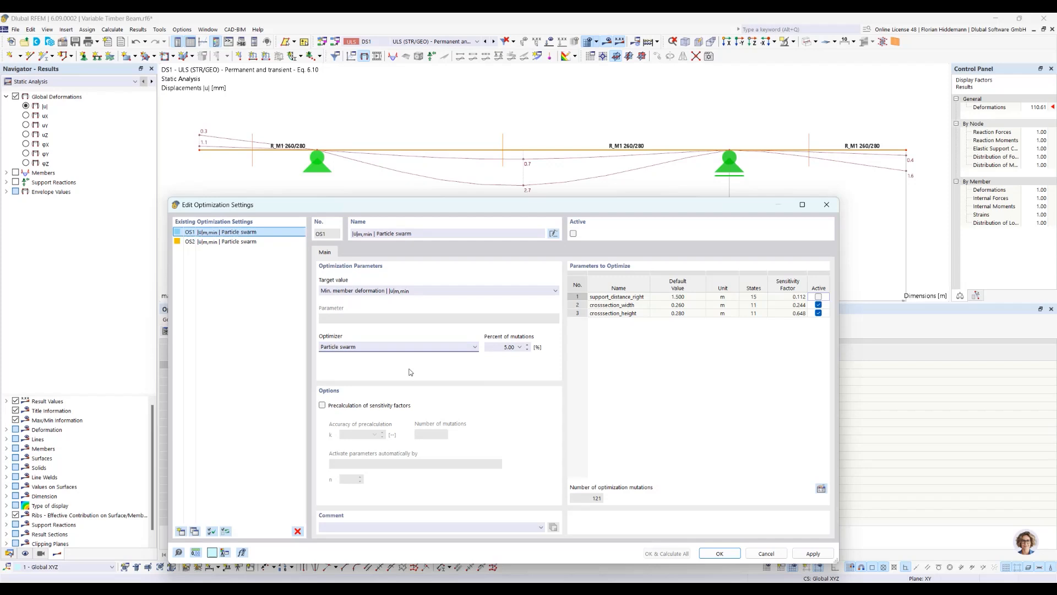
{"action": "left_click", "coordinate": [520, 347]}
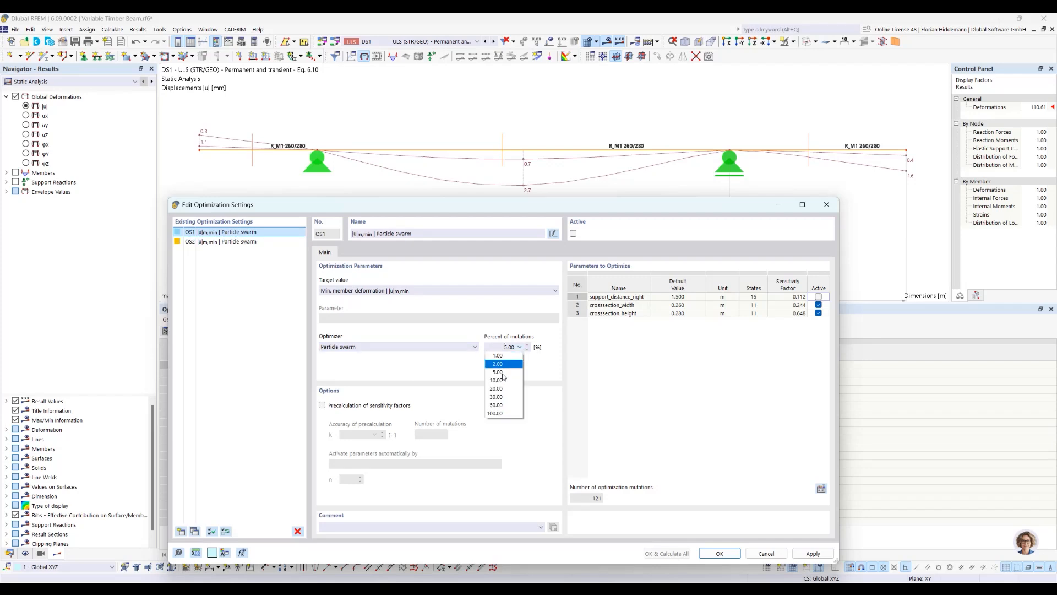
{"action": "left_click", "coordinate": [498, 380]}
{"action": "left_click", "coordinate": [573, 234]}
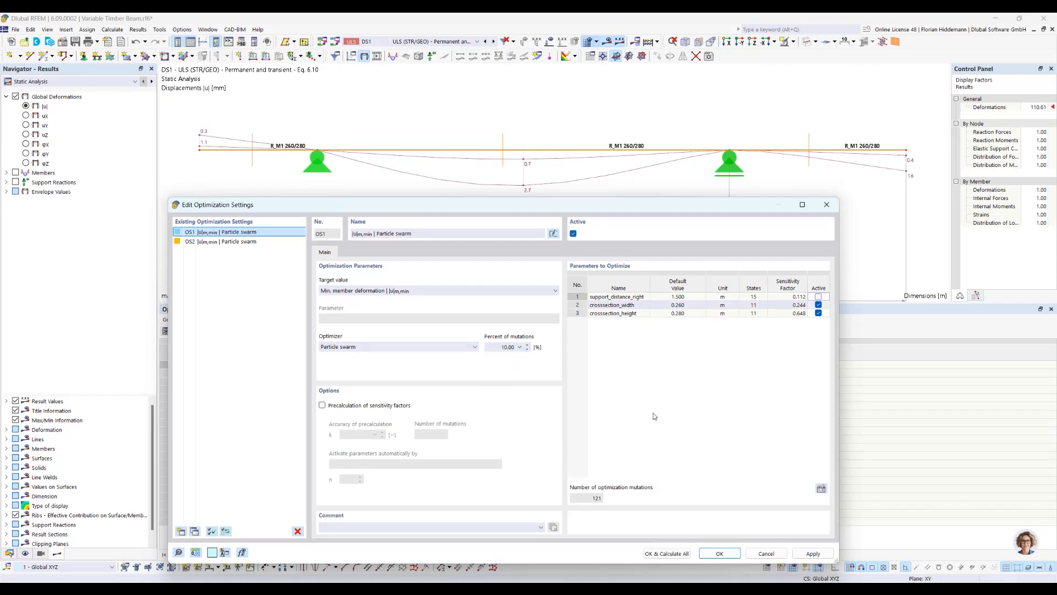
{"action": "left_click", "coordinate": [666, 553]}
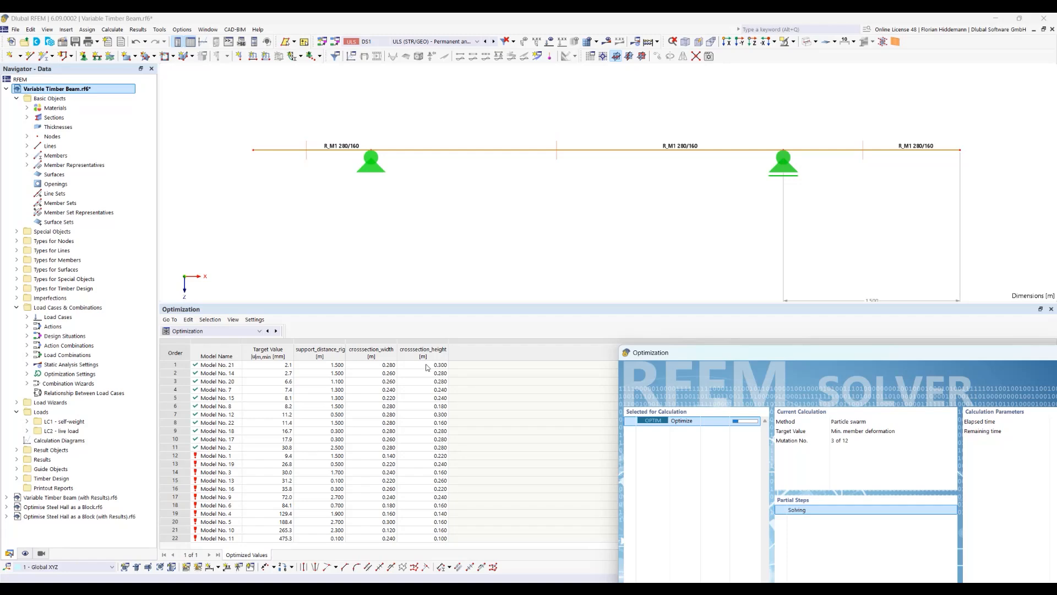
Move the solver window off the results table and cancel the running particle swarm optimization.
{"action": "left_click_drag", "start_coordinate": [853, 361], "coordinate": [565, 166]}
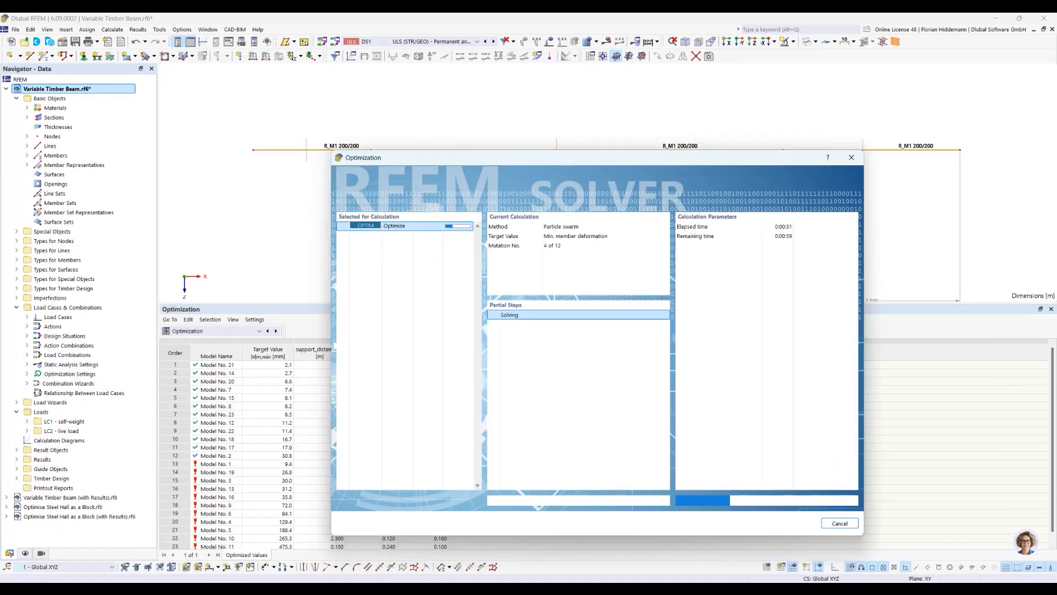
{"action": "left_click", "coordinate": [839, 523]}
{"action": "left_click", "coordinate": [592, 393]}
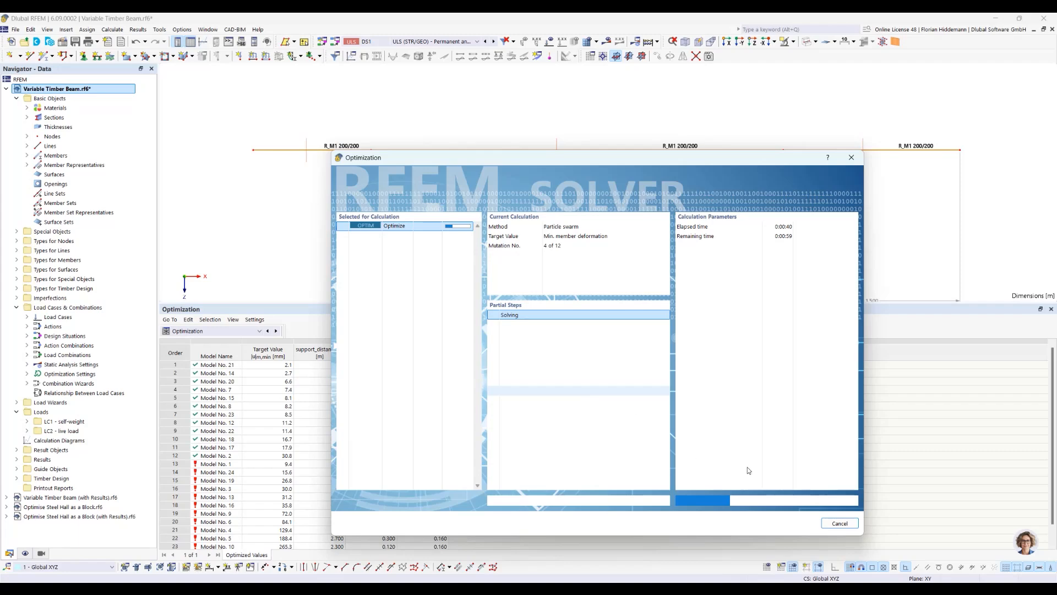
{"action": "left_click", "coordinate": [611, 349]}
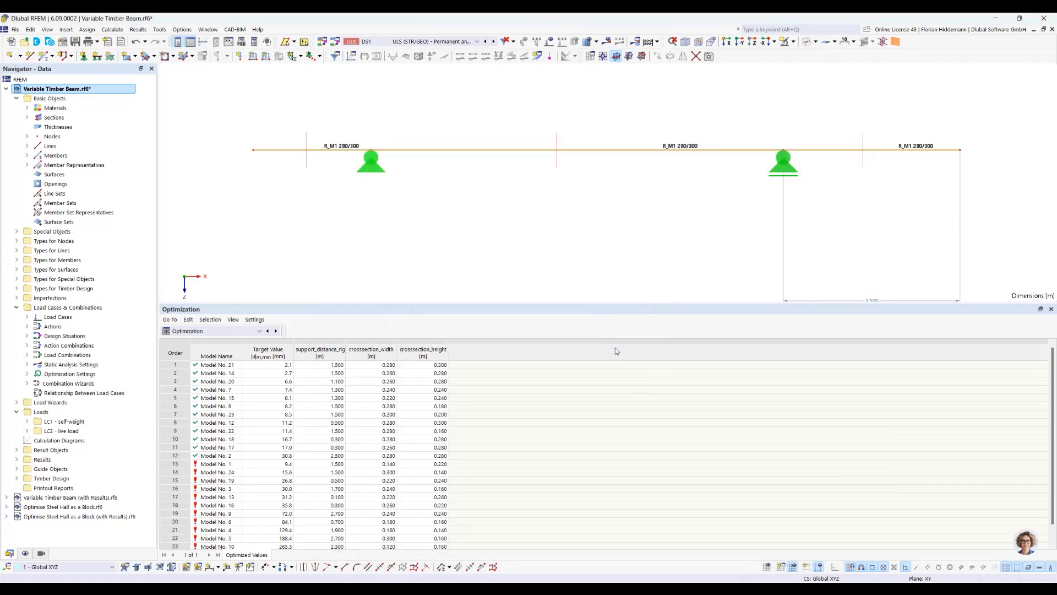
Reopen the optimization settings to check the updated sensitivity factors of OS1, and close them without changes.
{"action": "left_click", "coordinate": [112, 29]}
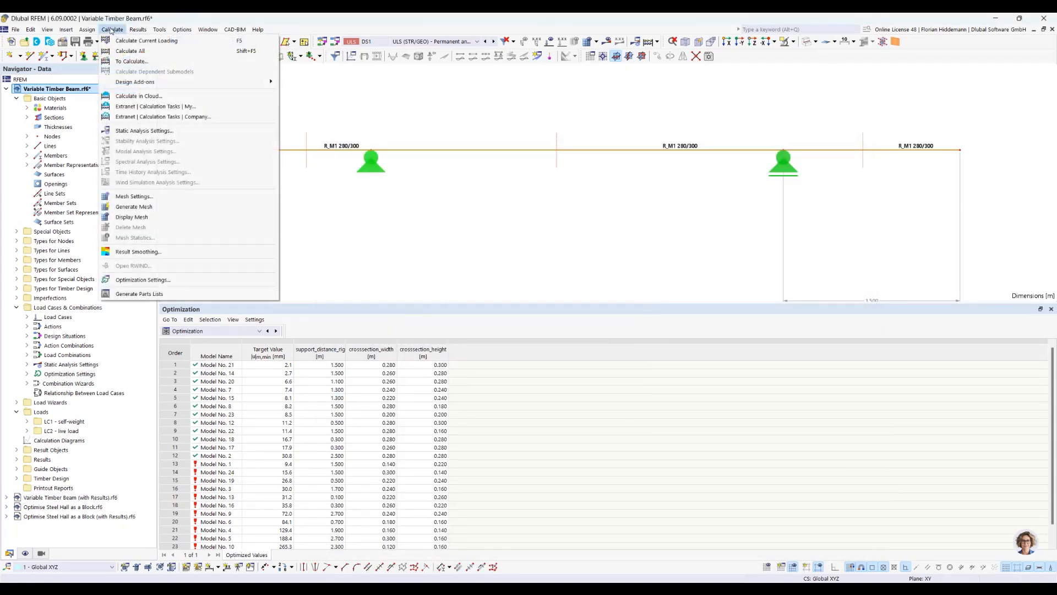
{"action": "left_click", "coordinate": [181, 283]}
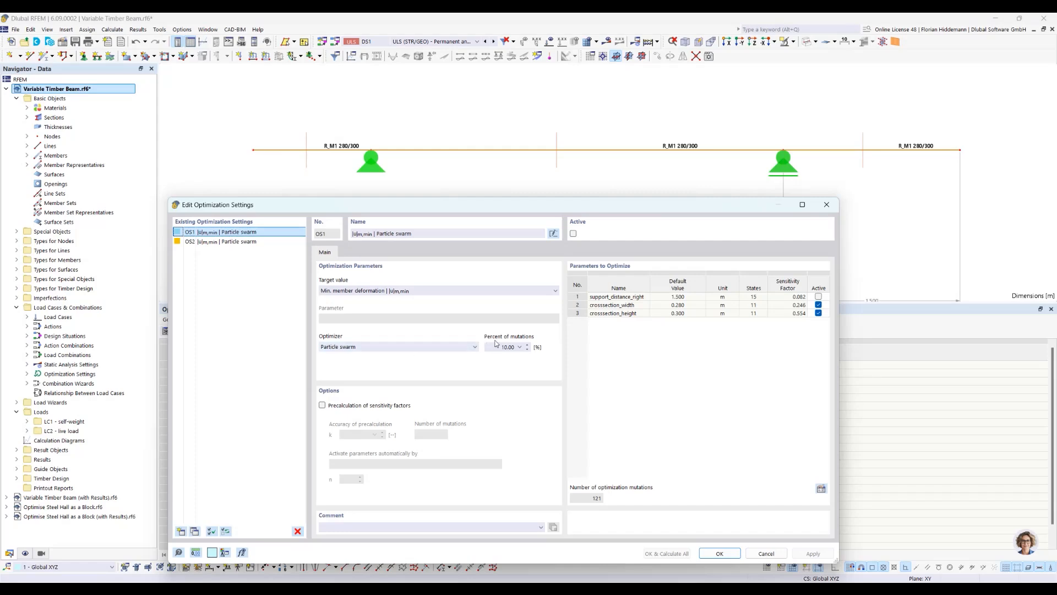
{"action": "left_click", "coordinate": [762, 553]}
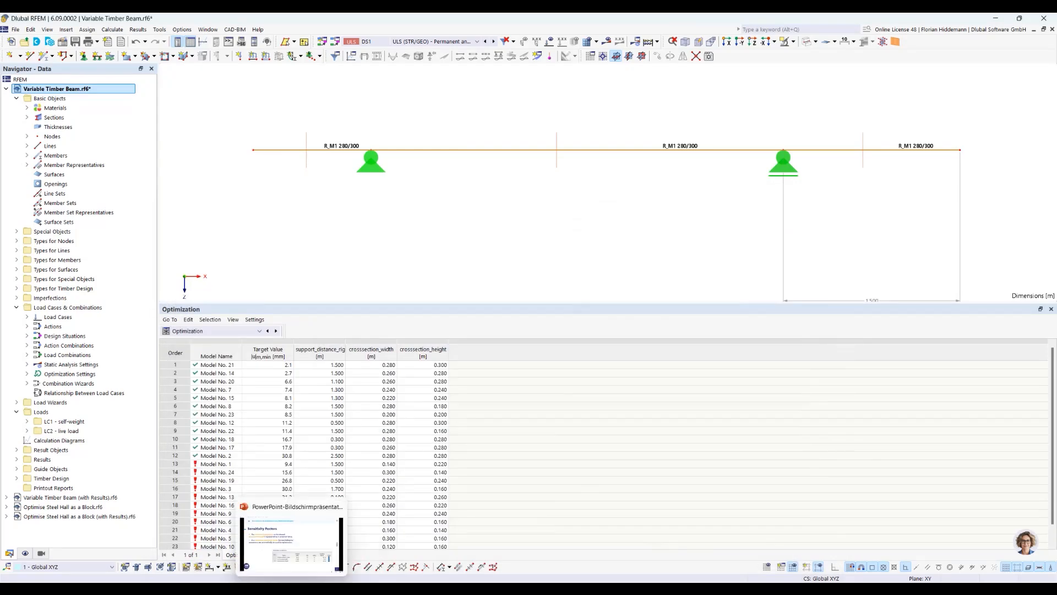
Switch to the PowerPoint slide on sensitivity factors to review it, and return to RFEM.
{"action": "left_click", "coordinate": [318, 517]}
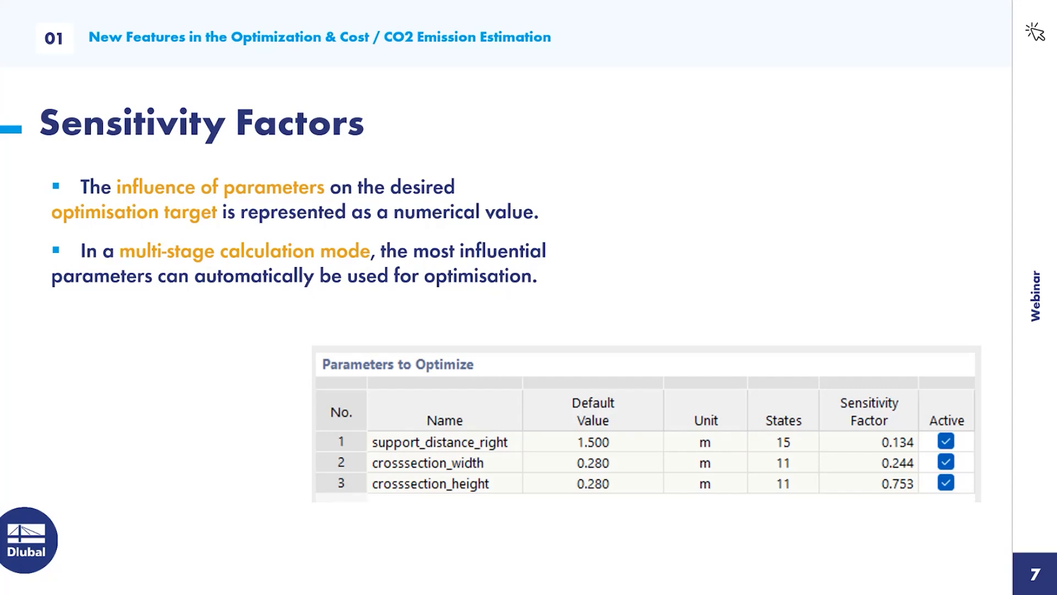
{"action": "key", "text": "alt+Tab"}
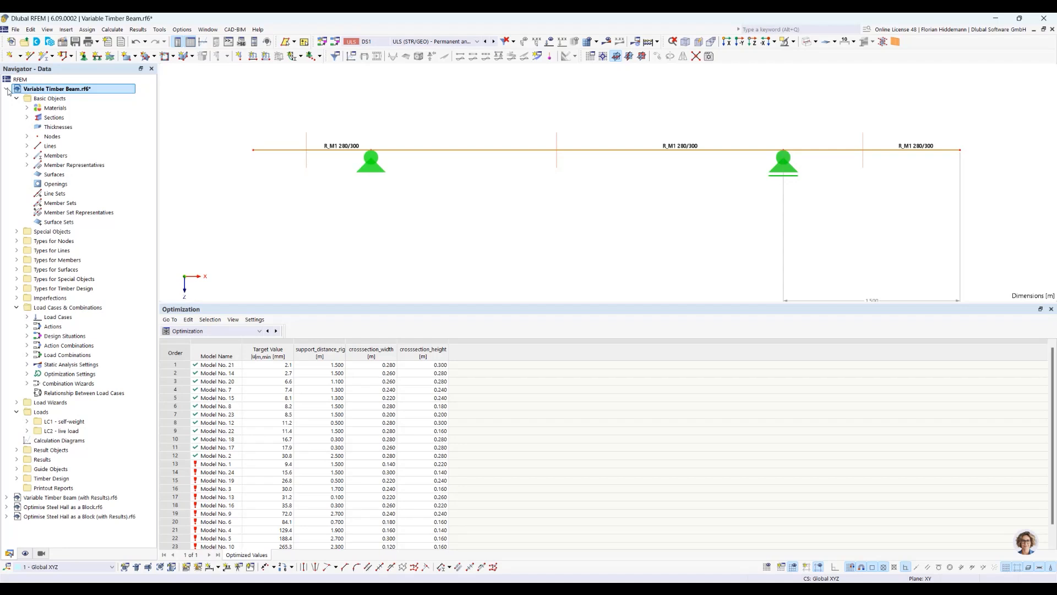
Try enabling precalculation of sensitivity factors for OS2 in the optimization settings, and discard the change.
{"action": "left_click", "coordinate": [138, 29]}
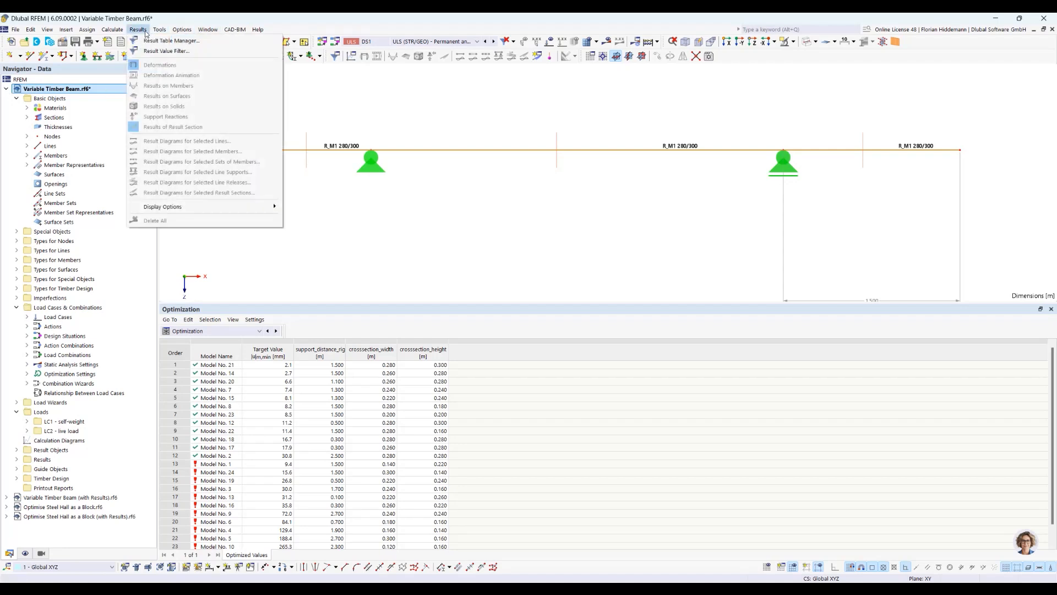
{"action": "left_click", "coordinate": [138, 30]}
{"action": "left_click", "coordinate": [112, 30]}
{"action": "left_click", "coordinate": [160, 284]}
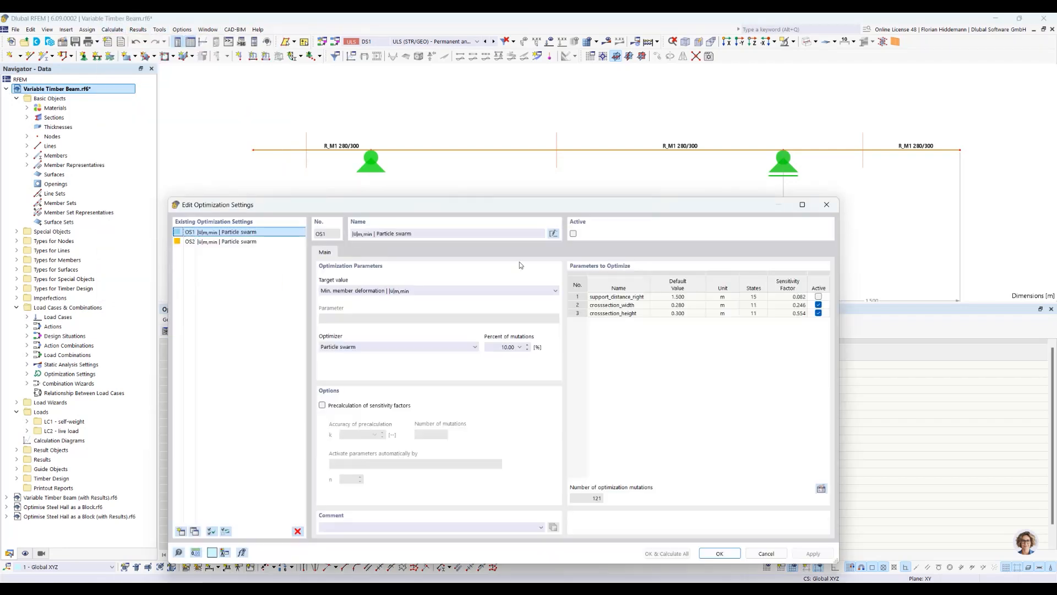
{"action": "left_click", "coordinate": [254, 242]}
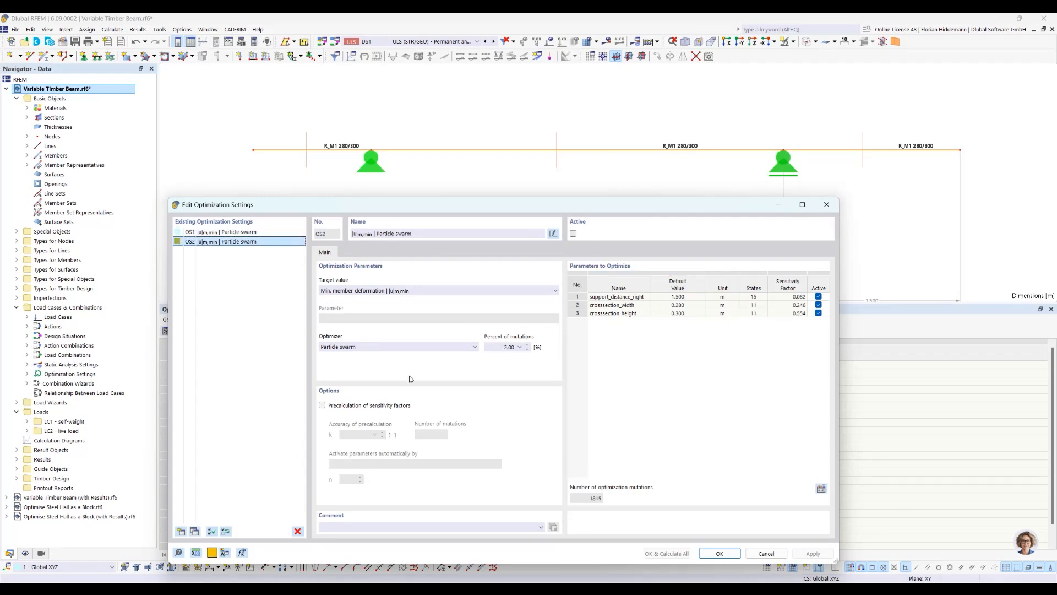
{"action": "left_click", "coordinate": [332, 406]}
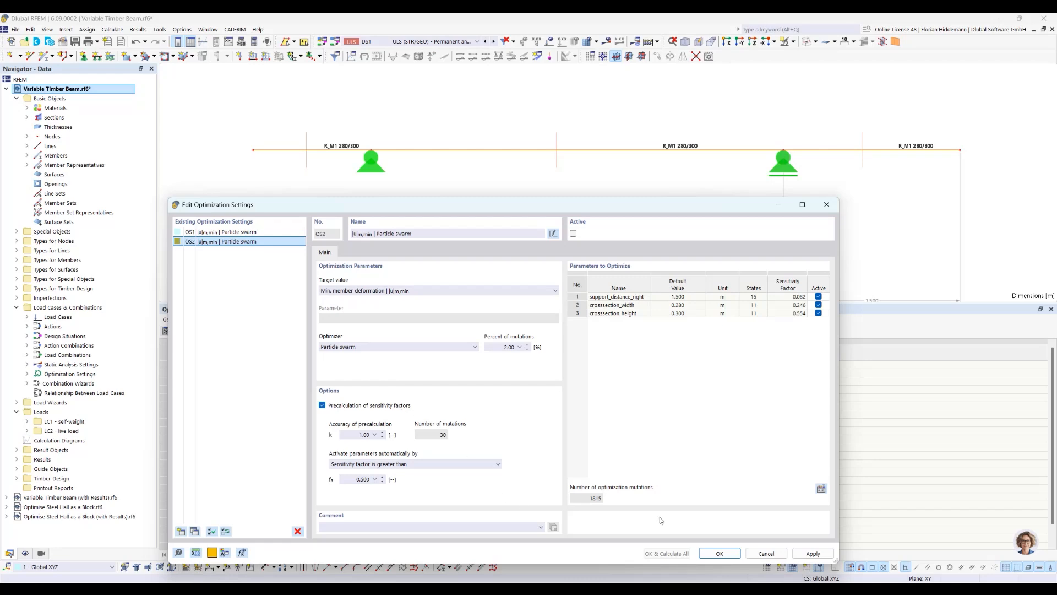
{"action": "left_click", "coordinate": [766, 554]}
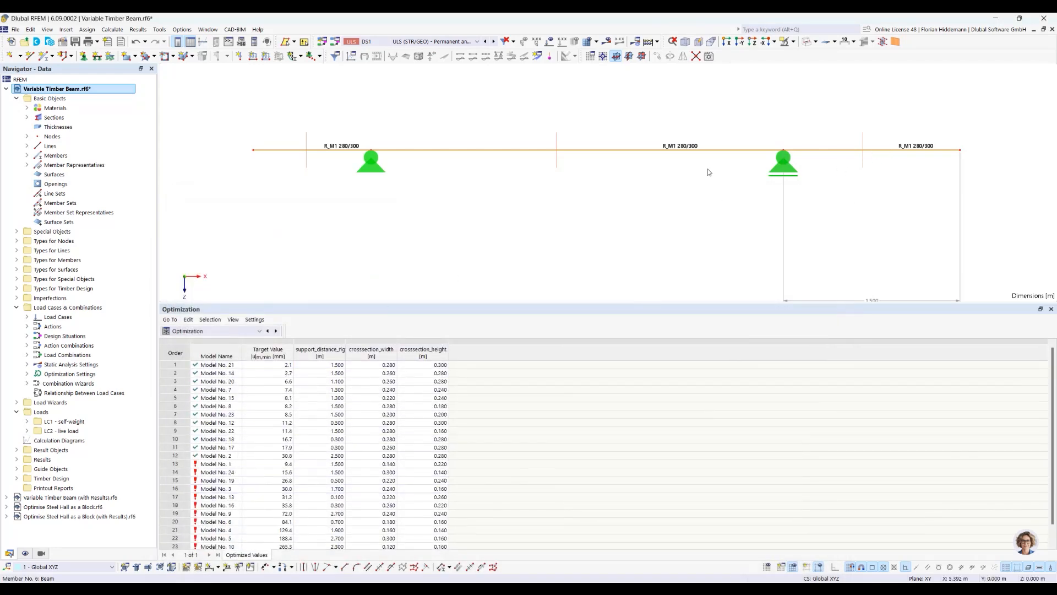
Display the loads of LC1 self-weight and delete the member load on the cantilever beyond the second support.
{"action": "left_click", "coordinate": [424, 41]}
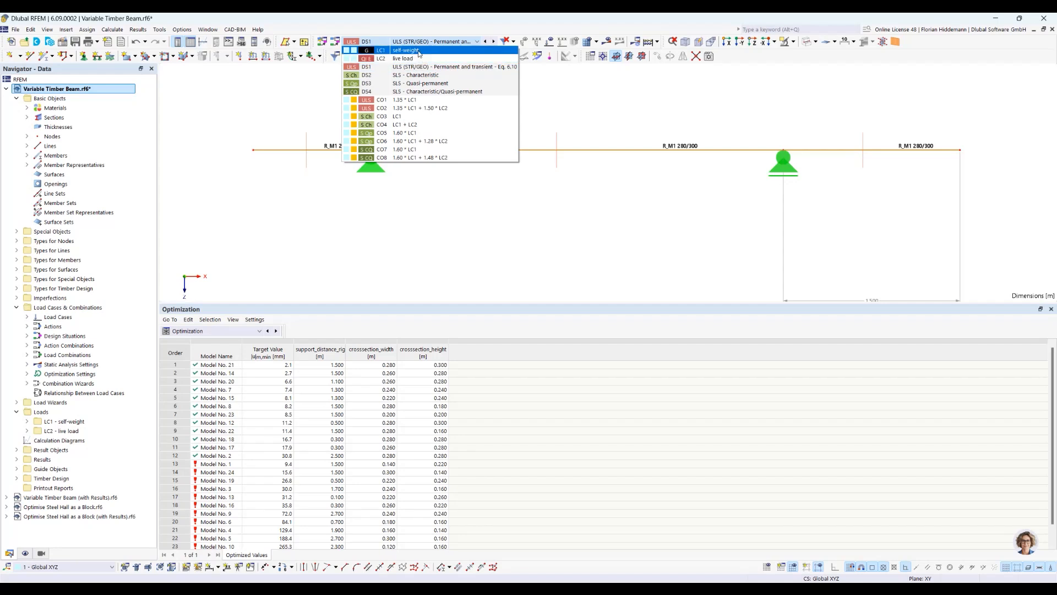
{"action": "left_click", "coordinate": [408, 50]}
{"action": "scroll", "coordinate": [702, 193], "scroll_direction": "down", "scroll_amount": 2}
{"action": "middle_click_drag", "start_coordinate": [702, 193], "coordinate": [541, 229]}
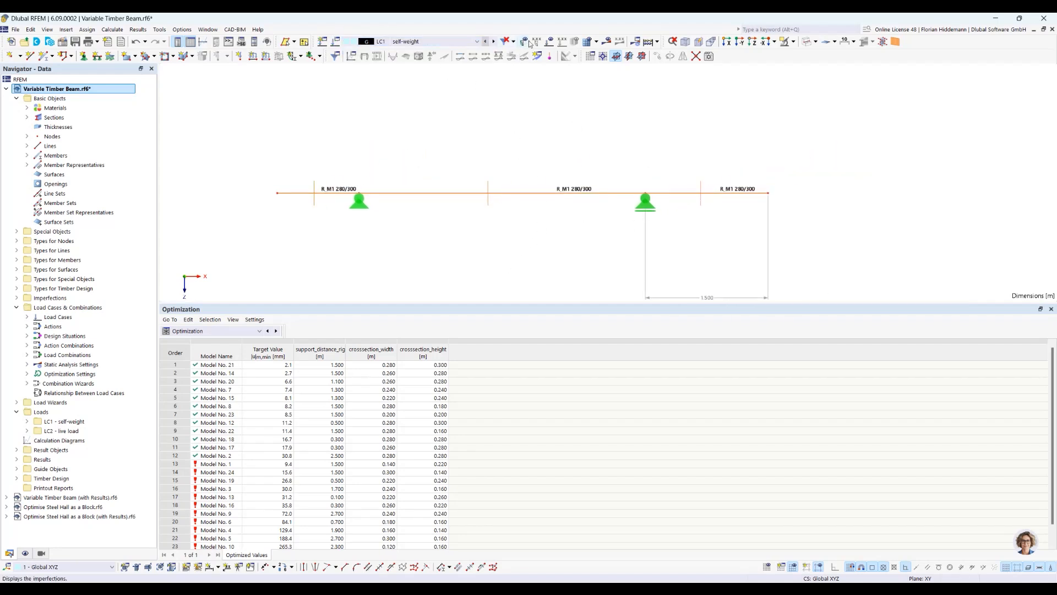
{"action": "left_click", "coordinate": [549, 42]}
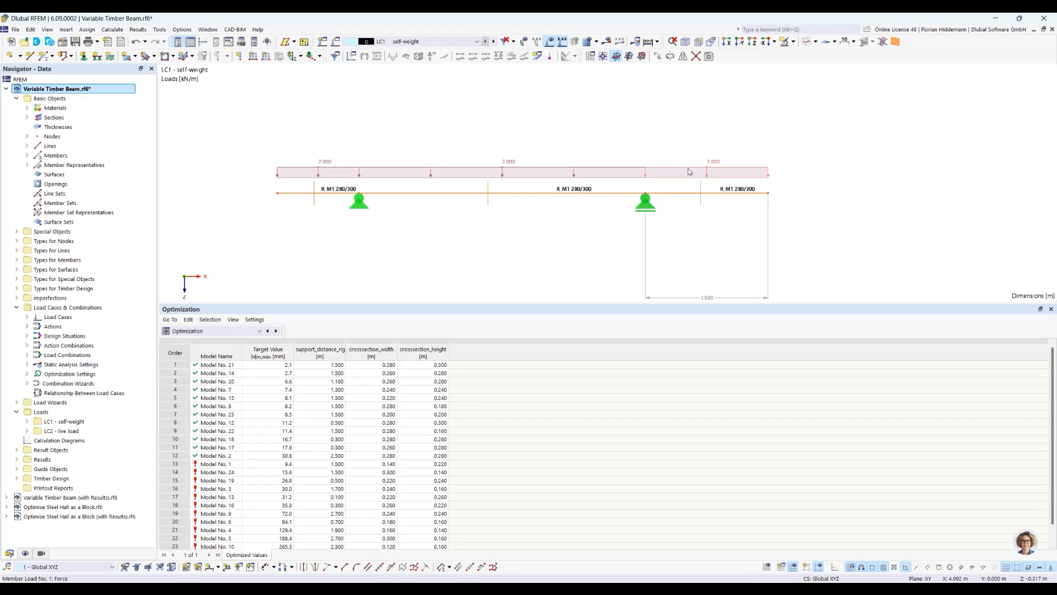
{"action": "left_click", "coordinate": [750, 181]}
{"action": "key", "text": "Delete"}
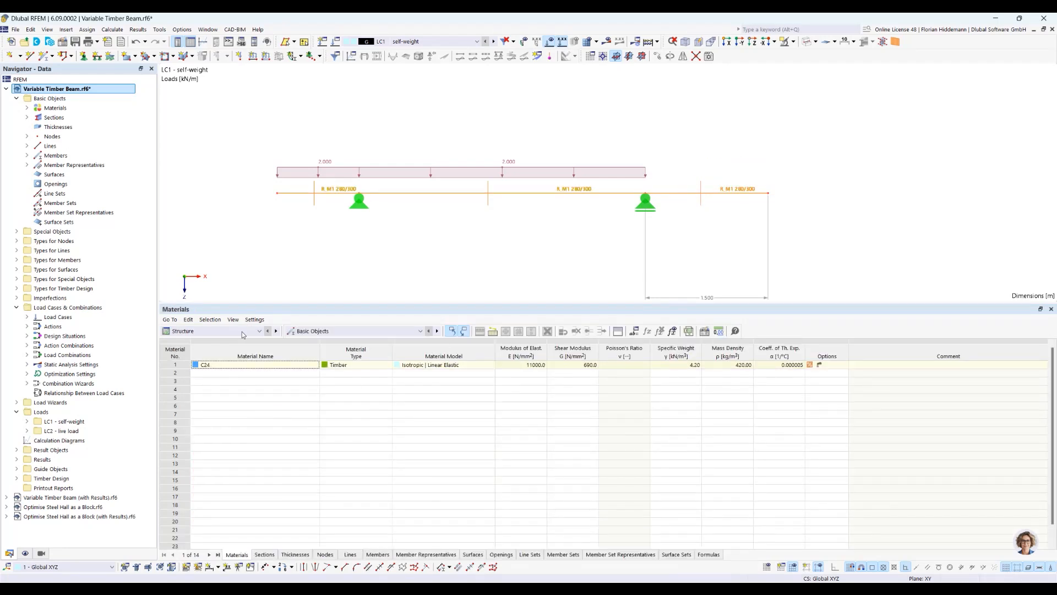
Add a uniform 2 kN/m force as a new member load in LC1 on member 6.
{"action": "left_click", "coordinate": [259, 331]}
{"action": "left_click", "coordinate": [182, 338]}
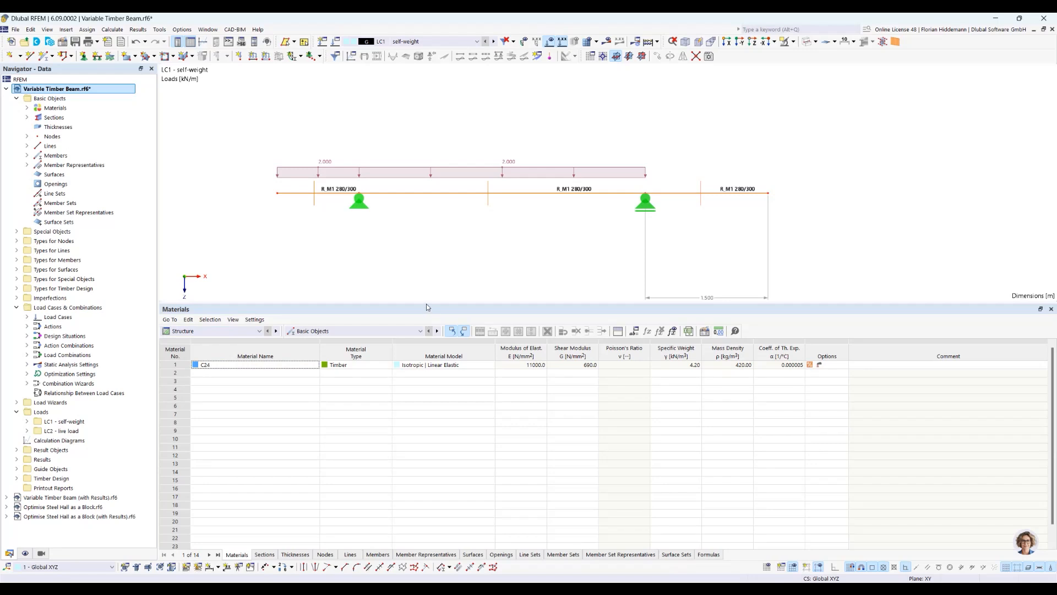
{"action": "left_click_drag", "start_coordinate": [426, 303], "coordinate": [426, 357]}
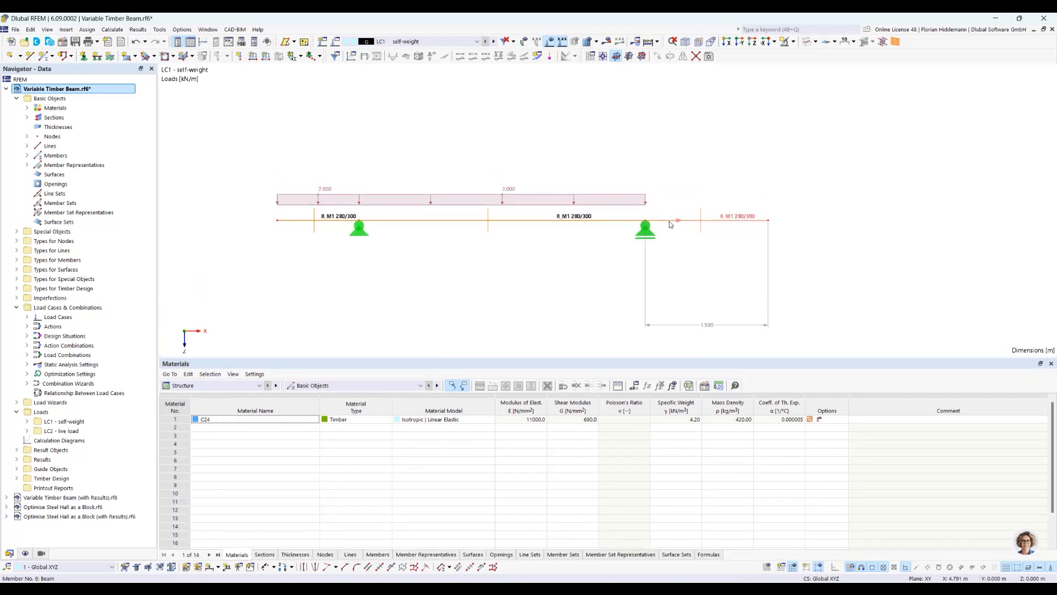
{"action": "left_click", "coordinate": [266, 55]}
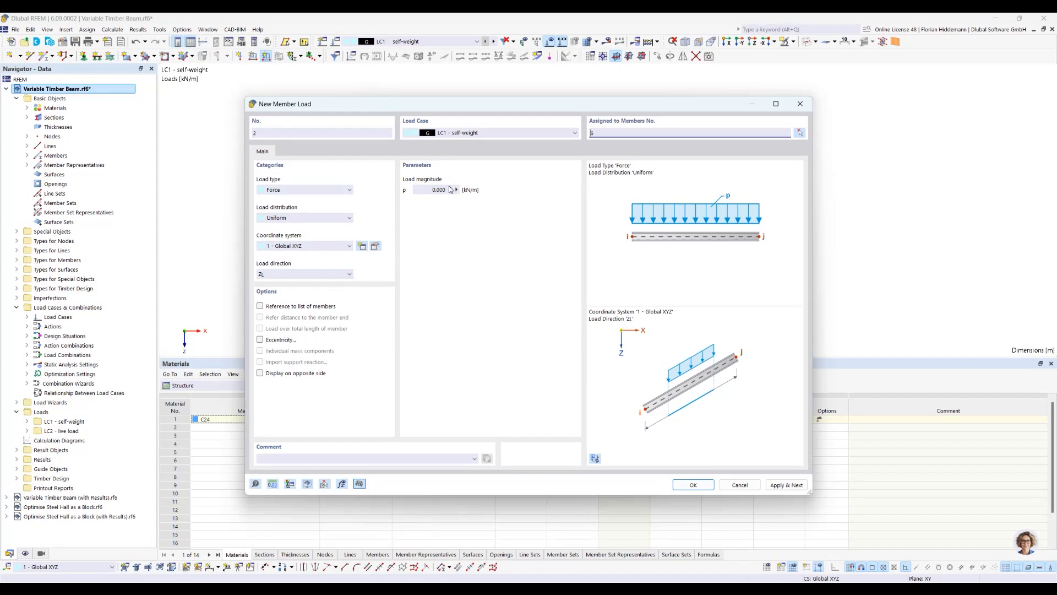
{"action": "left_click", "coordinate": [427, 190]}
{"action": "type", "text": "2"}
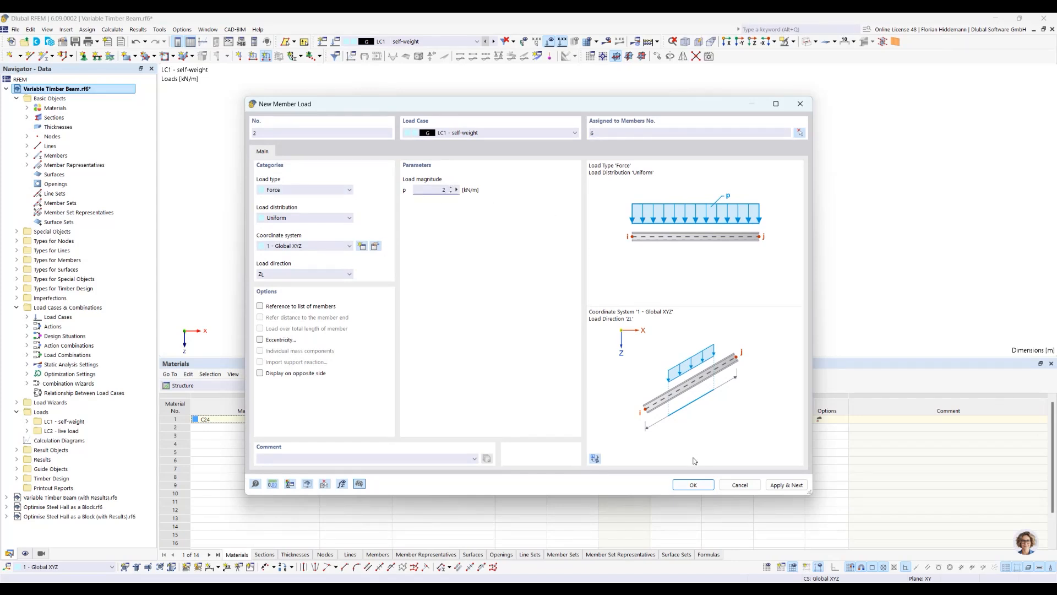
{"action": "left_click", "coordinate": [694, 486]}
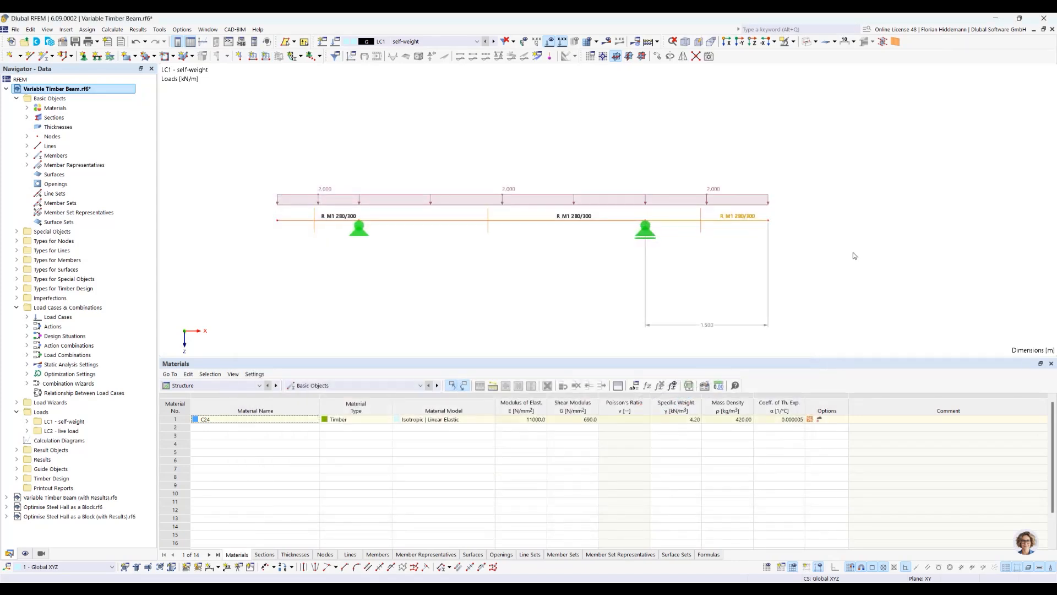
{"action": "left_click", "coordinate": [425, 288]}
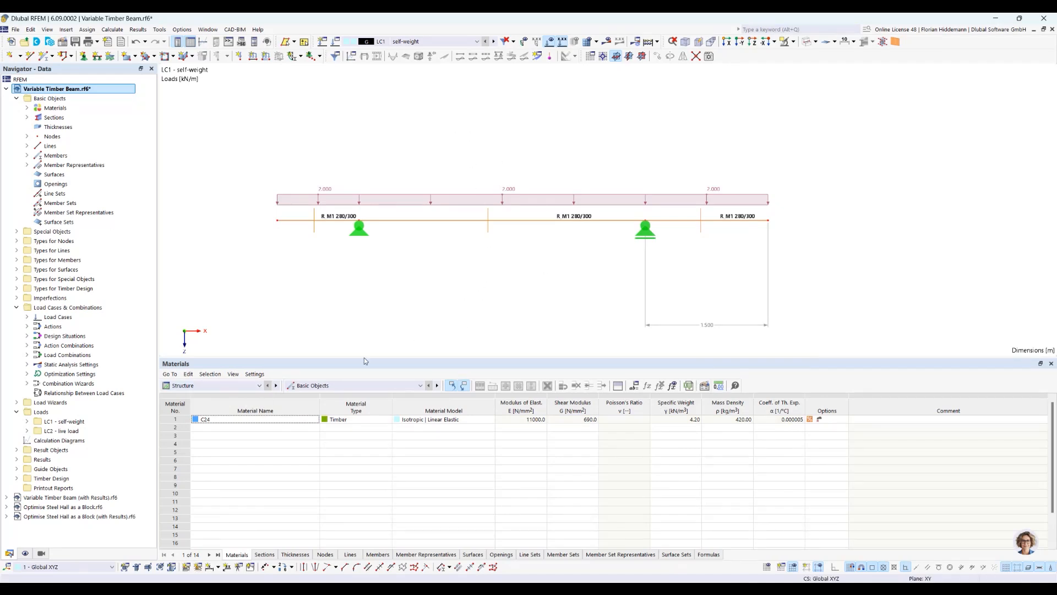
Activate the support_distance_right parameter in OS1 and enable precalculation of sensitivity factors.
{"action": "left_click", "coordinate": [139, 29]}
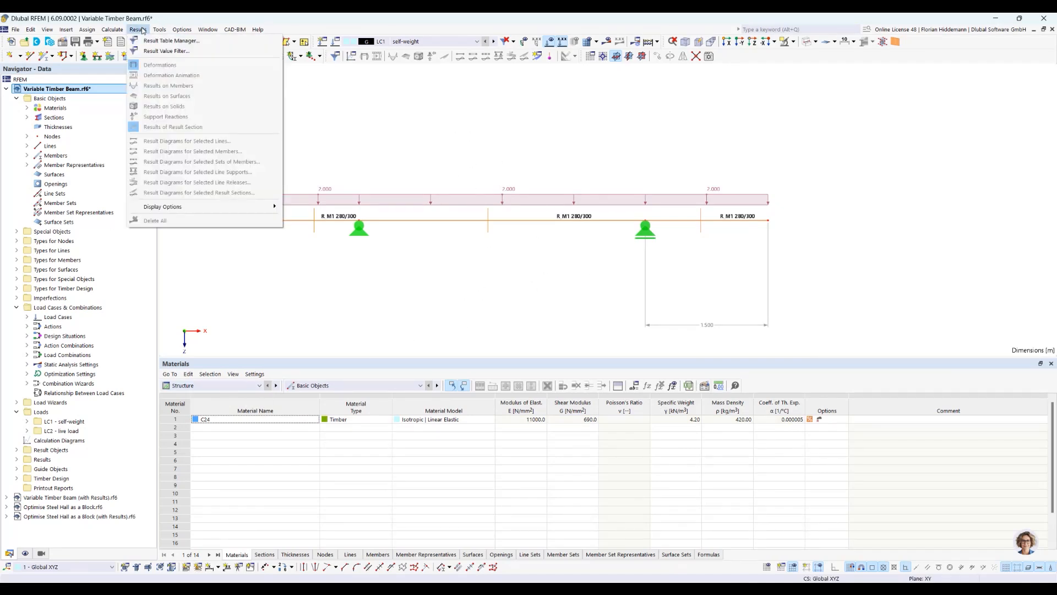
{"action": "left_click", "coordinate": [159, 283]}
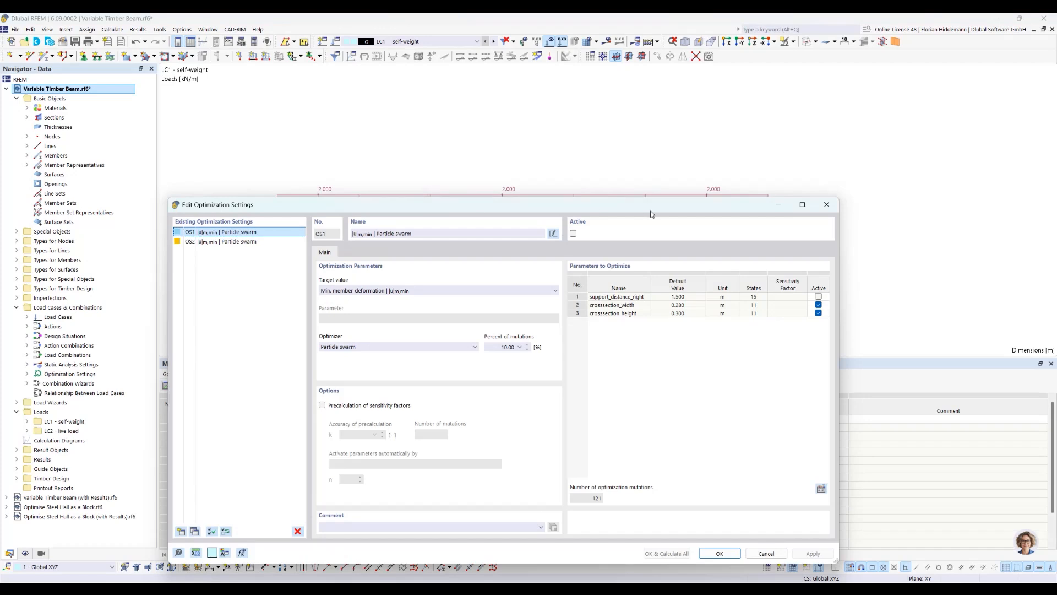
{"action": "left_click", "coordinate": [818, 297]}
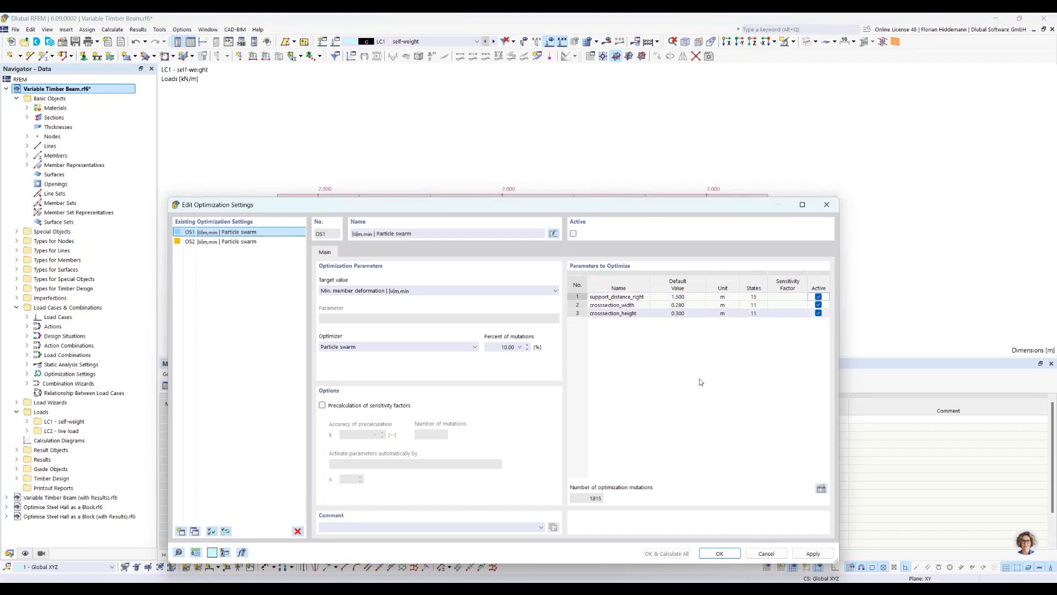
{"action": "left_click_drag", "start_coordinate": [617, 206], "coordinate": [615, 154]}
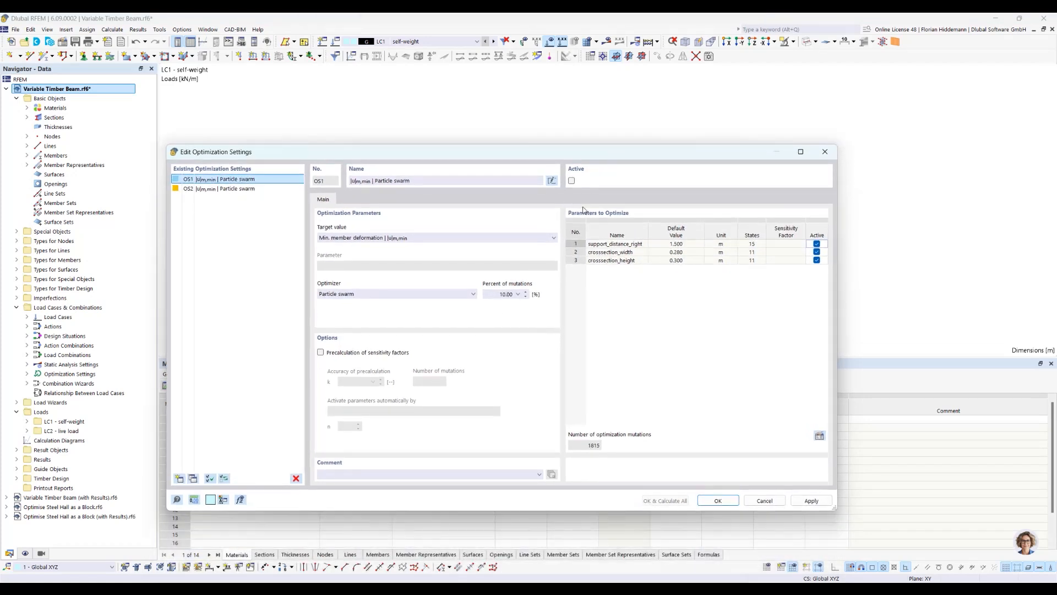
{"action": "left_click", "coordinate": [321, 353]}
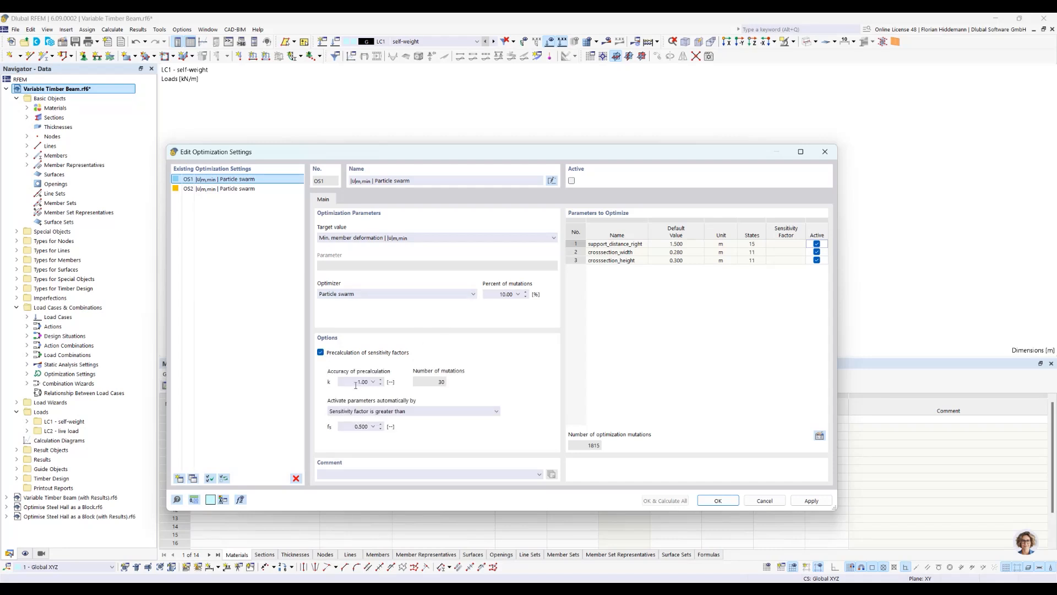
Set the accuracy of precalculation k to 0.15, comparing its number of mutations with that for 0.30.
{"action": "left_click", "coordinate": [373, 382]}
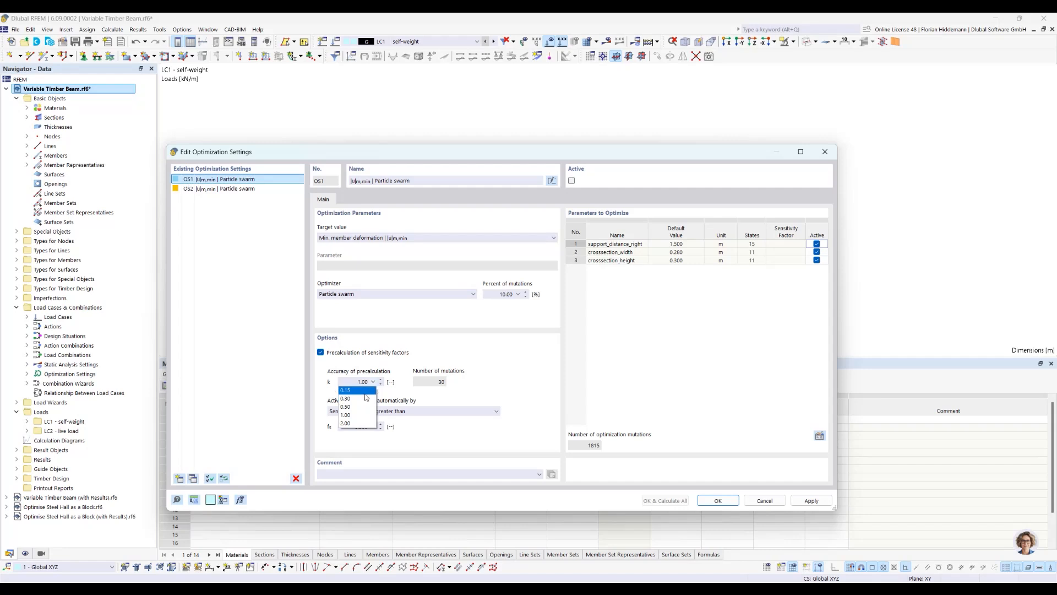
{"action": "left_click", "coordinate": [353, 390]}
{"action": "left_click", "coordinate": [366, 381]}
{"action": "left_click", "coordinate": [368, 398]}
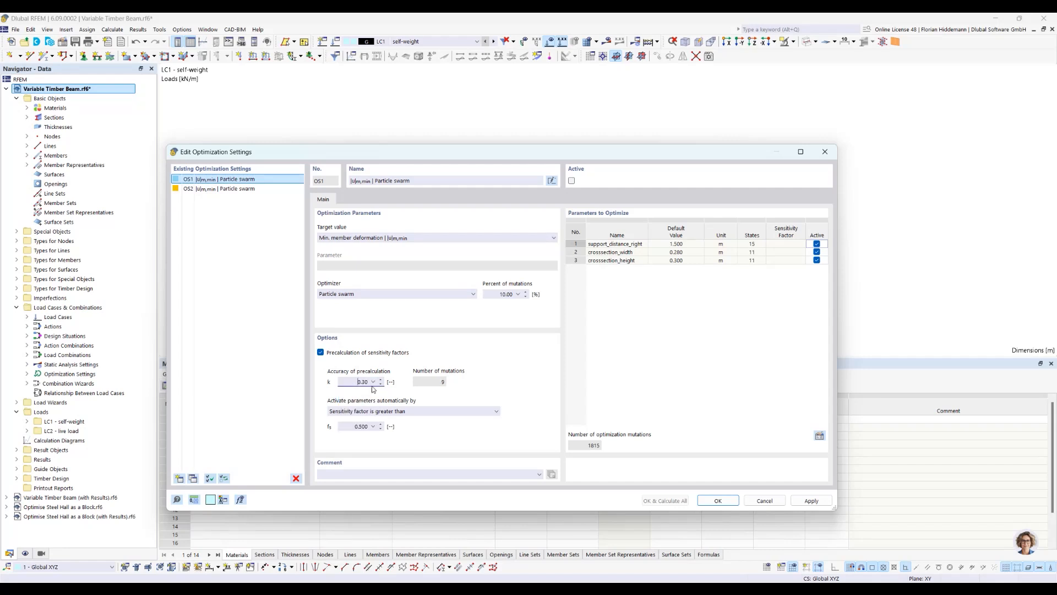
{"action": "left_click", "coordinate": [373, 383]}
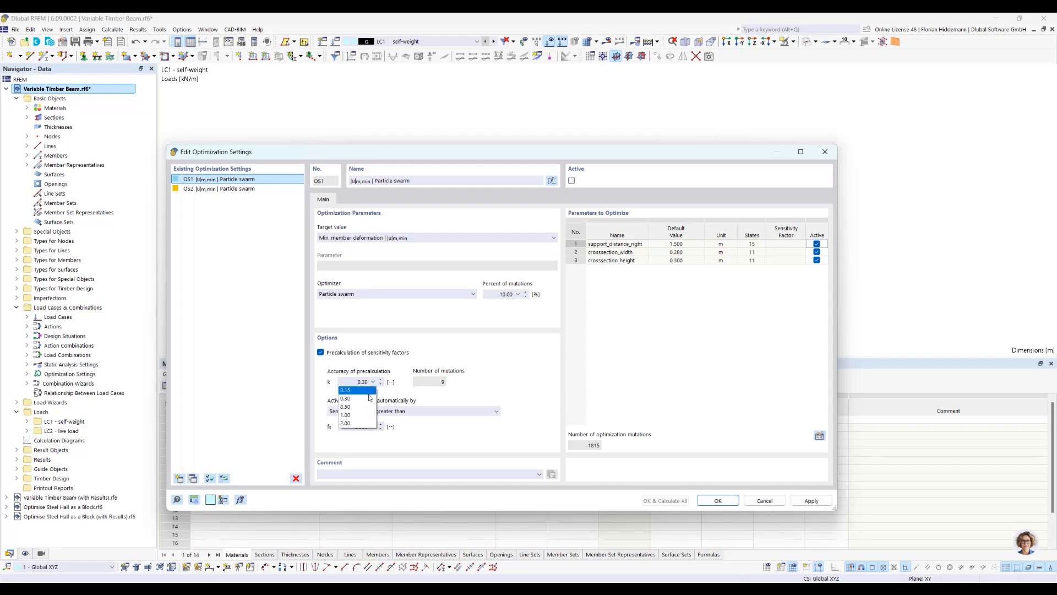
{"action": "left_click", "coordinate": [368, 392]}
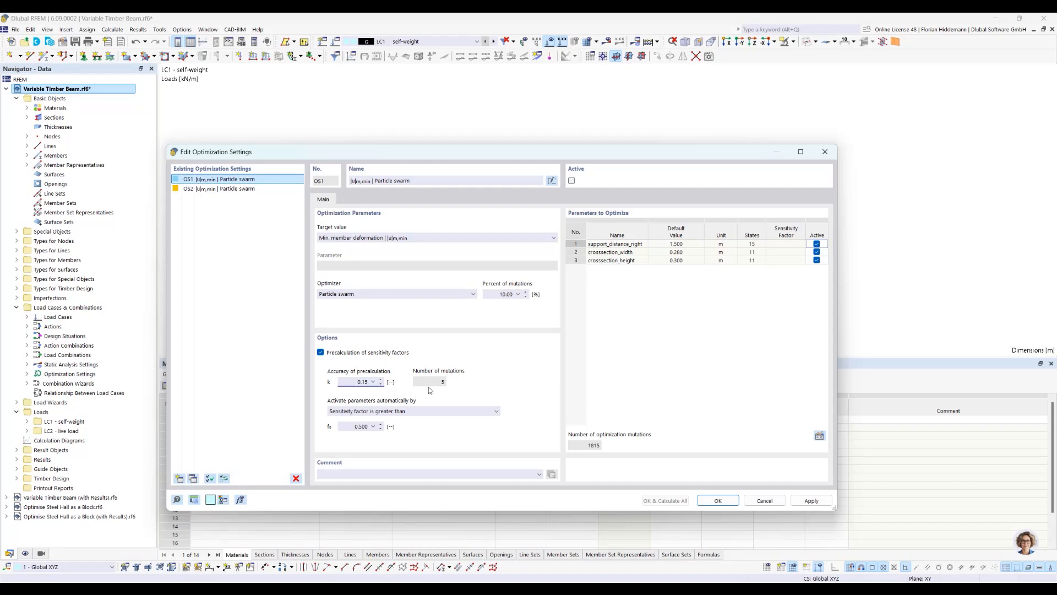
{"action": "left_click", "coordinate": [374, 380]}
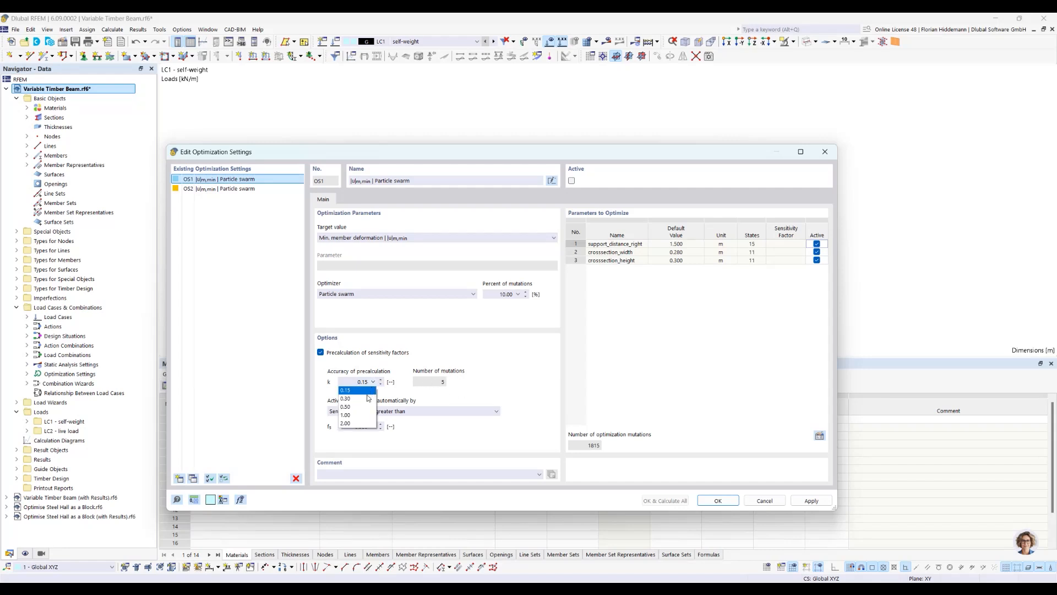
{"action": "left_click", "coordinate": [533, 378]}
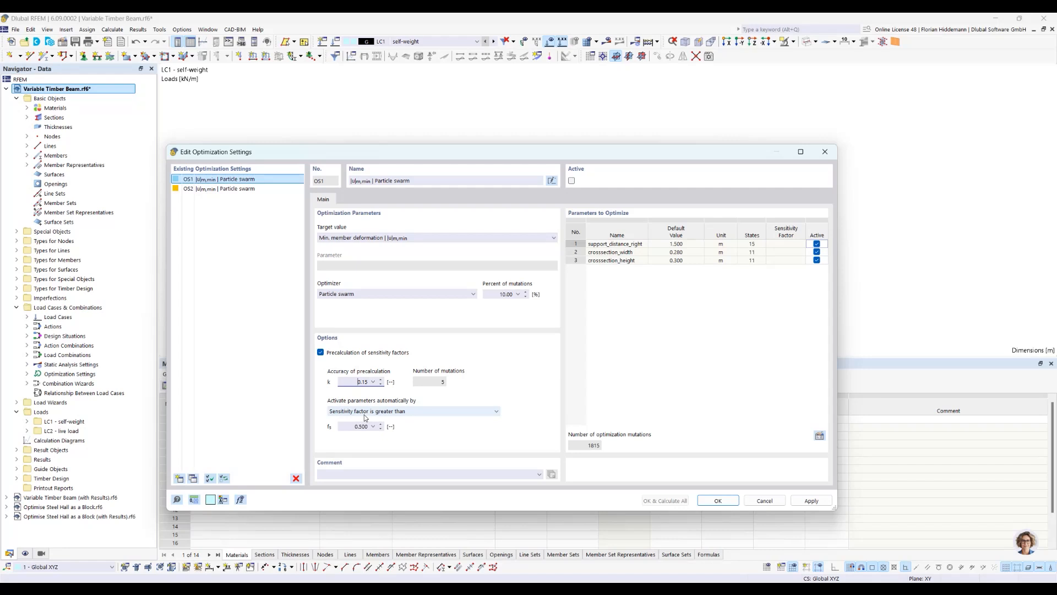
Choose automatic parameter activation by number of parameters with n = 2, activate OS1, and calculate everything.
{"action": "left_click", "coordinate": [365, 412]}
{"action": "left_click", "coordinate": [358, 420]}
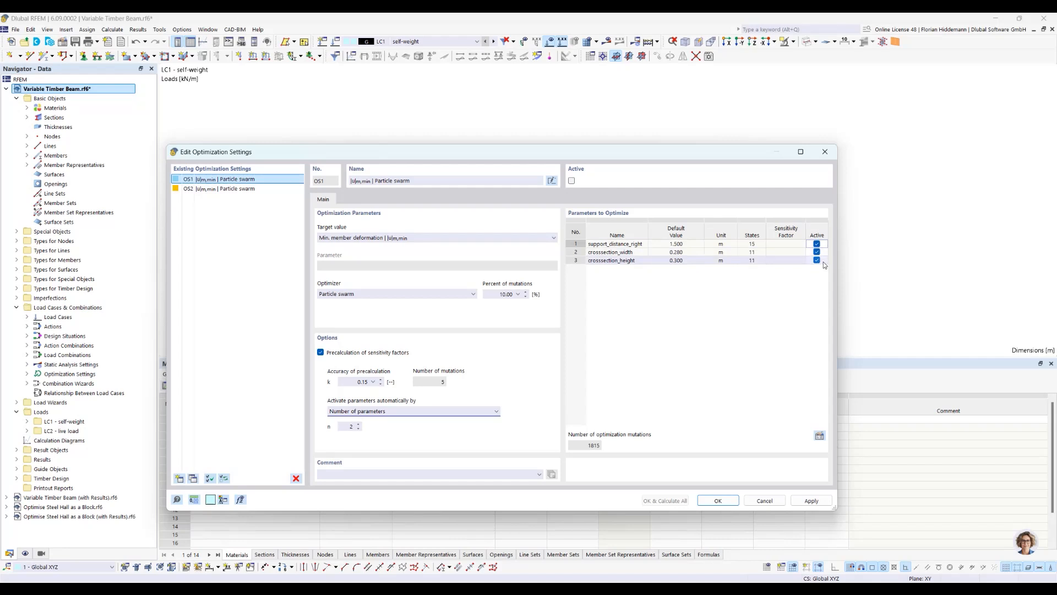
{"action": "left_click", "coordinate": [572, 180]}
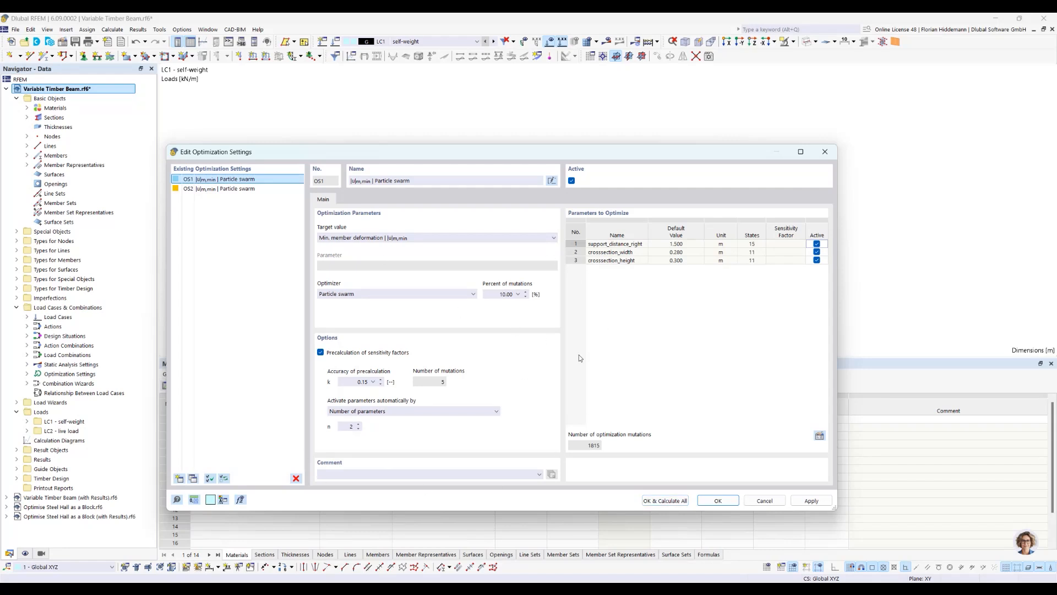
{"action": "left_click", "coordinate": [664, 500]}
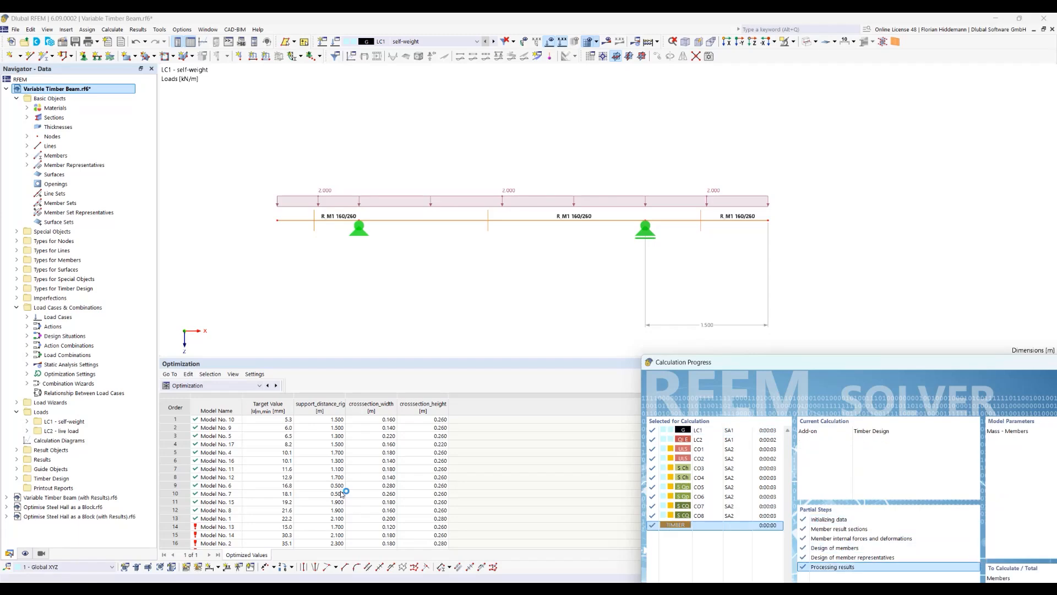
Reopen the optimization settings and set the accuracy of precalculation k of OS1 to 1.00.
{"action": "left_click_drag", "start_coordinate": [439, 359], "coordinate": [429, 281]}
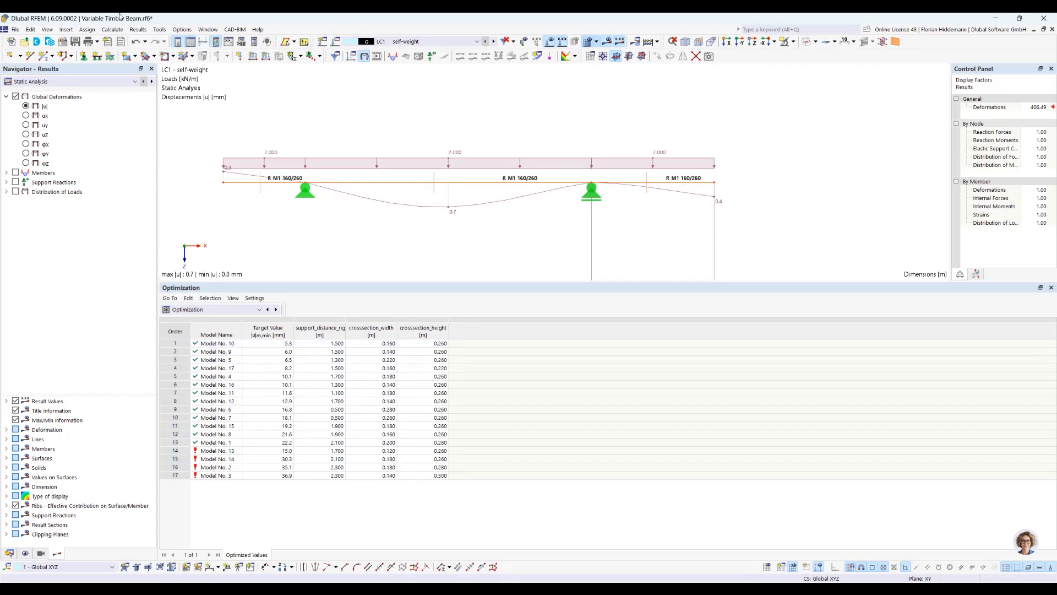
{"action": "left_click", "coordinate": [101, 30]}
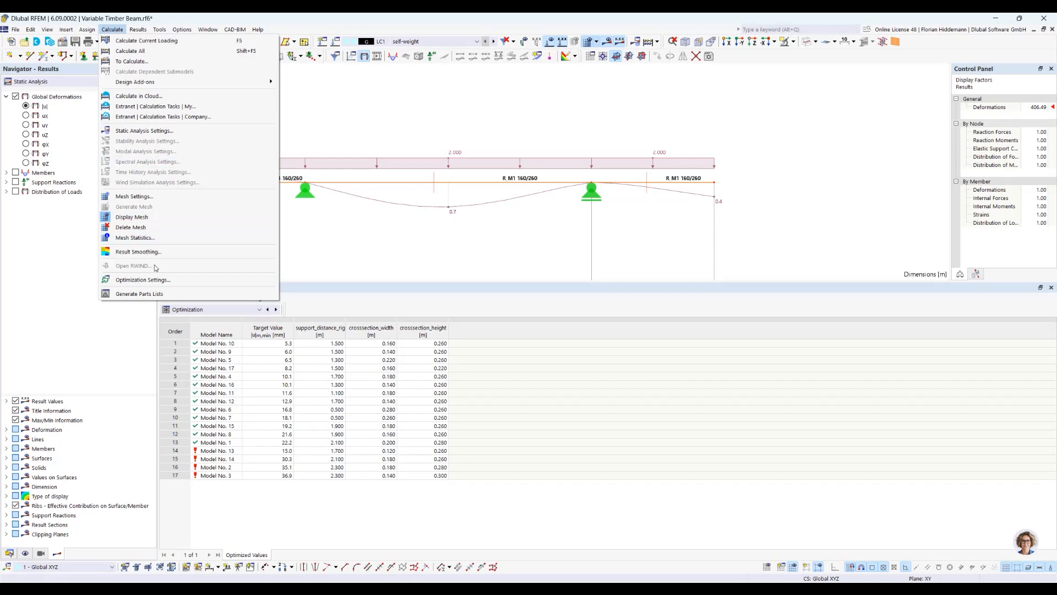
{"action": "left_click", "coordinate": [152, 281]}
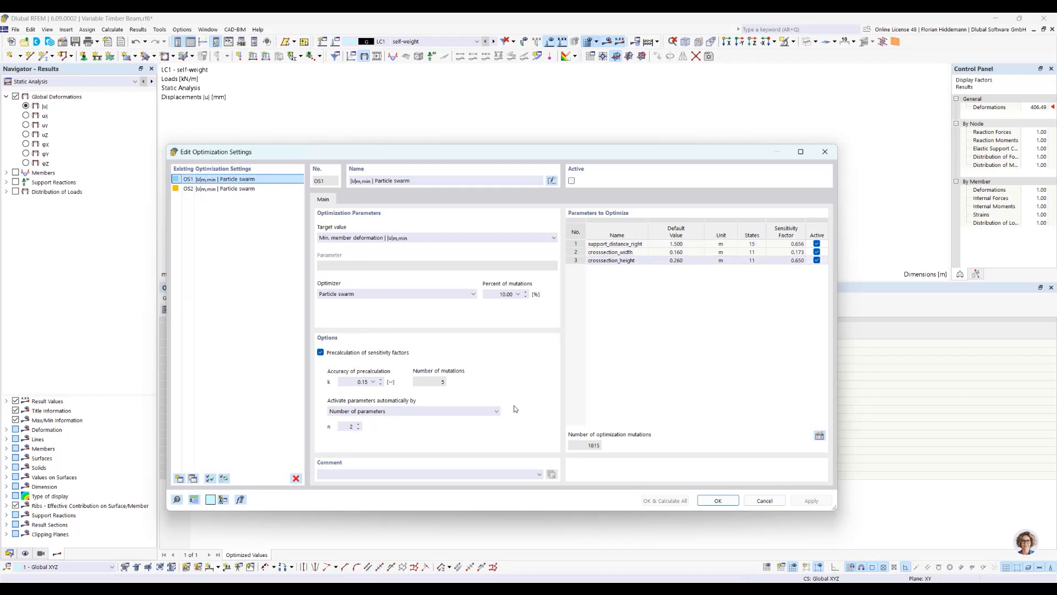
{"action": "left_click", "coordinate": [373, 382]}
{"action": "left_click", "coordinate": [361, 415]}
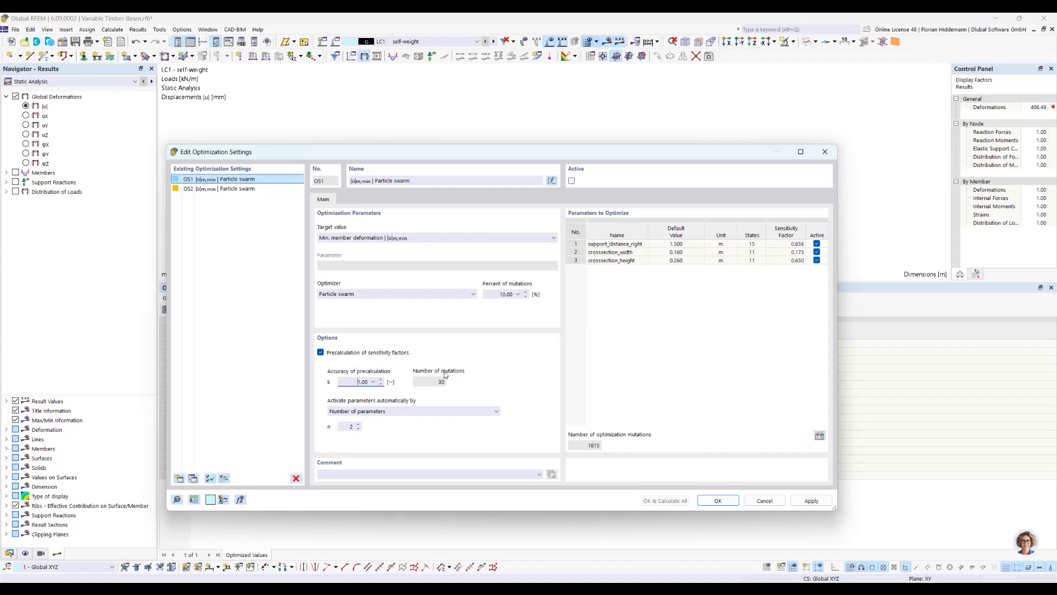
Review the available precalculation accuracy values for k in OS1 and close the optimization settings without saving.
{"action": "left_click", "coordinate": [373, 381]}
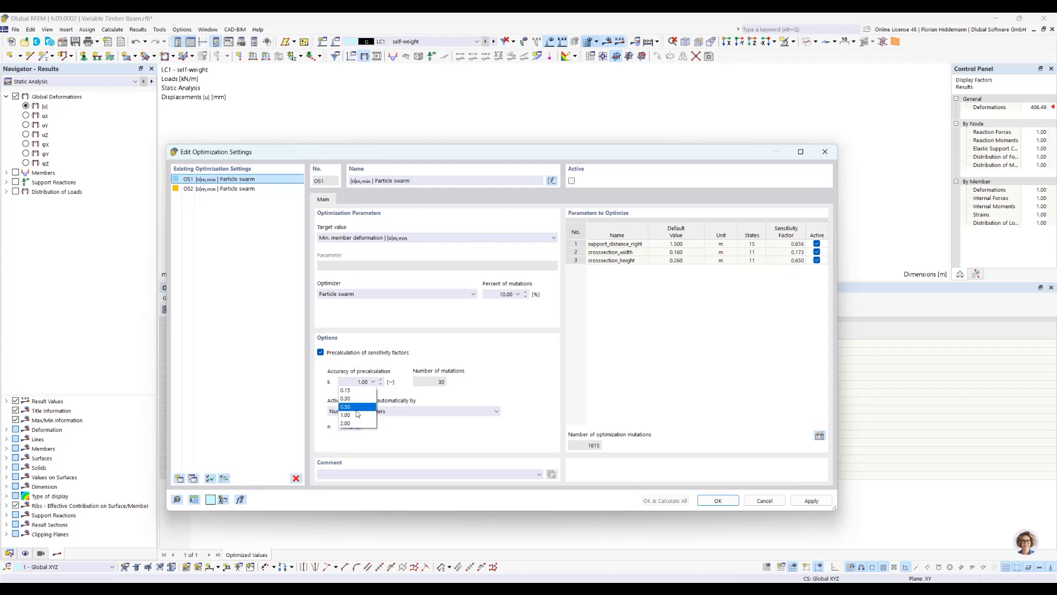
{"action": "left_click", "coordinate": [489, 391]}
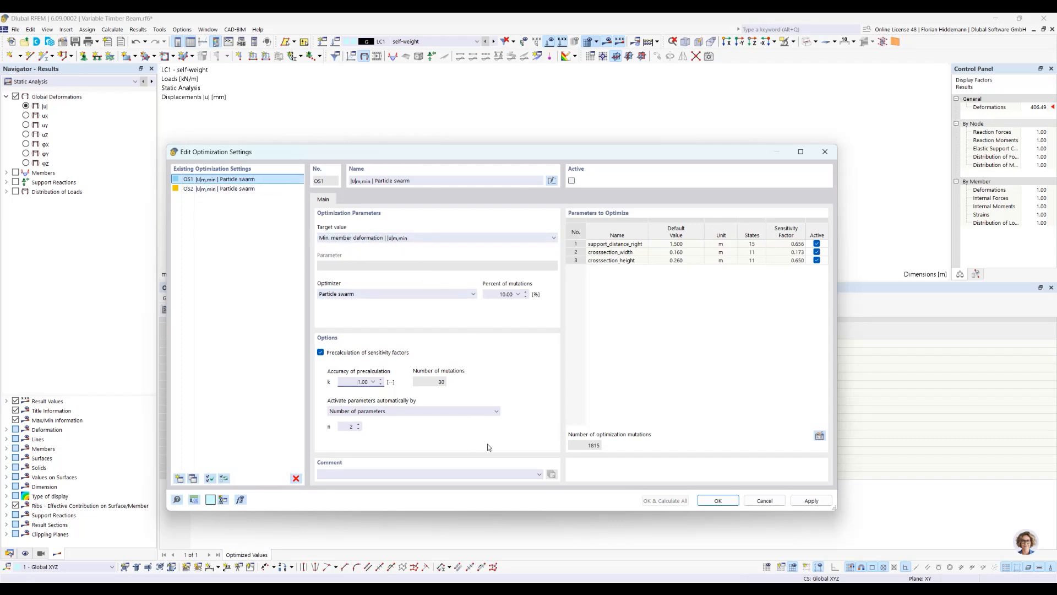
{"action": "left_click_drag", "start_coordinate": [481, 153], "coordinate": [594, 151]}
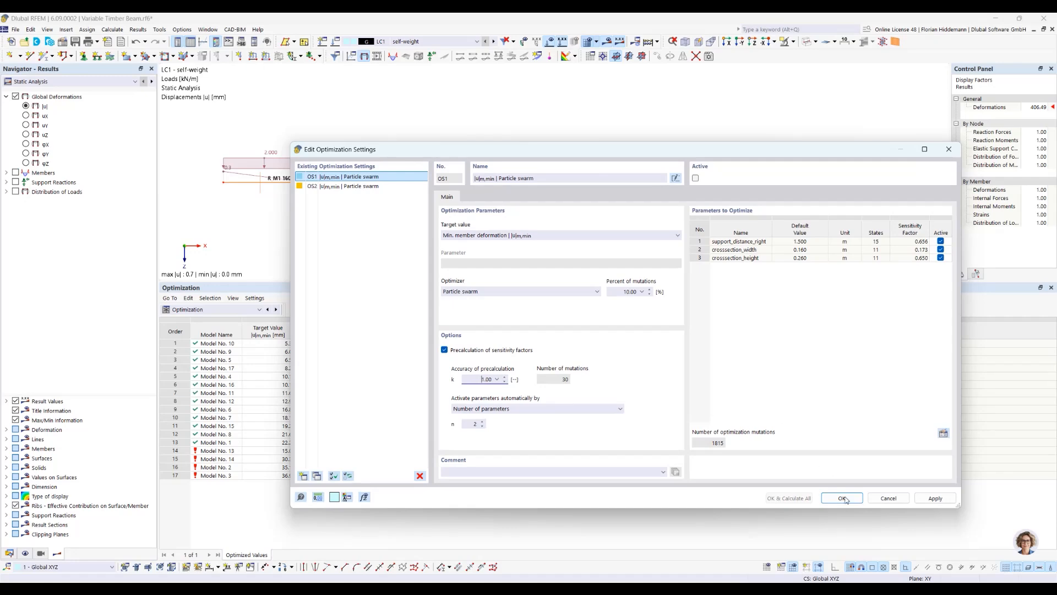
{"action": "left_click", "coordinate": [890, 498]}
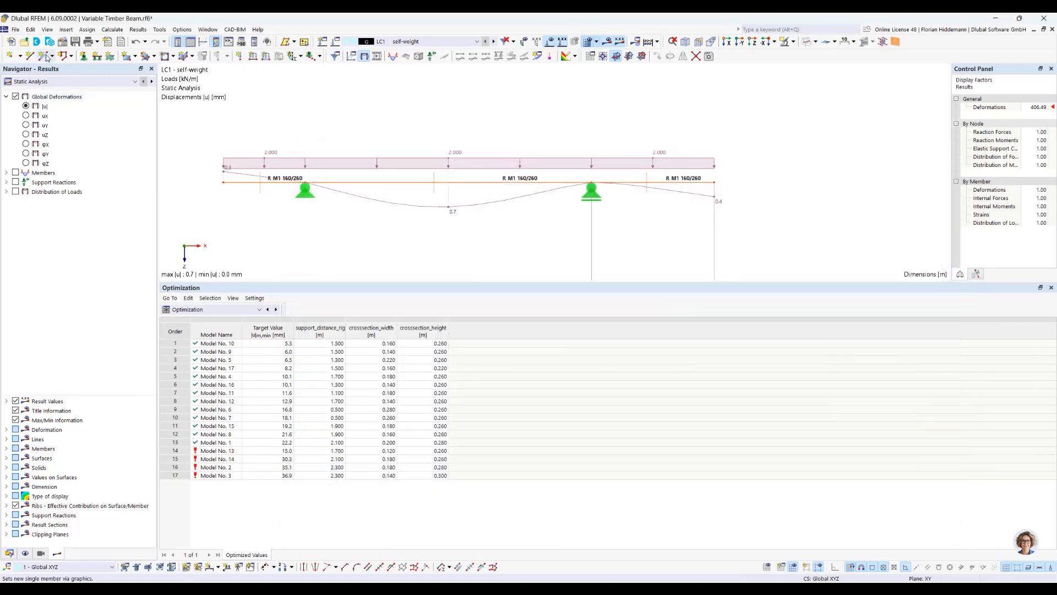
Show the data navigator, collapse the current model and activate the model Variable Timber Beam (with Results).rf6.
{"action": "left_click", "coordinate": [9, 552]}
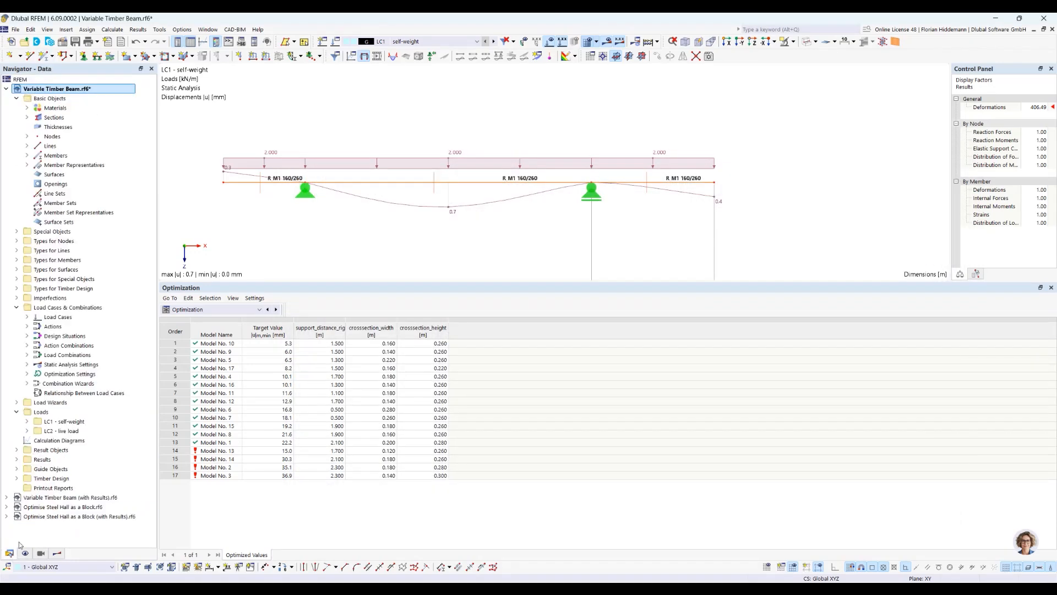
{"action": "left_click", "coordinate": [6, 89]}
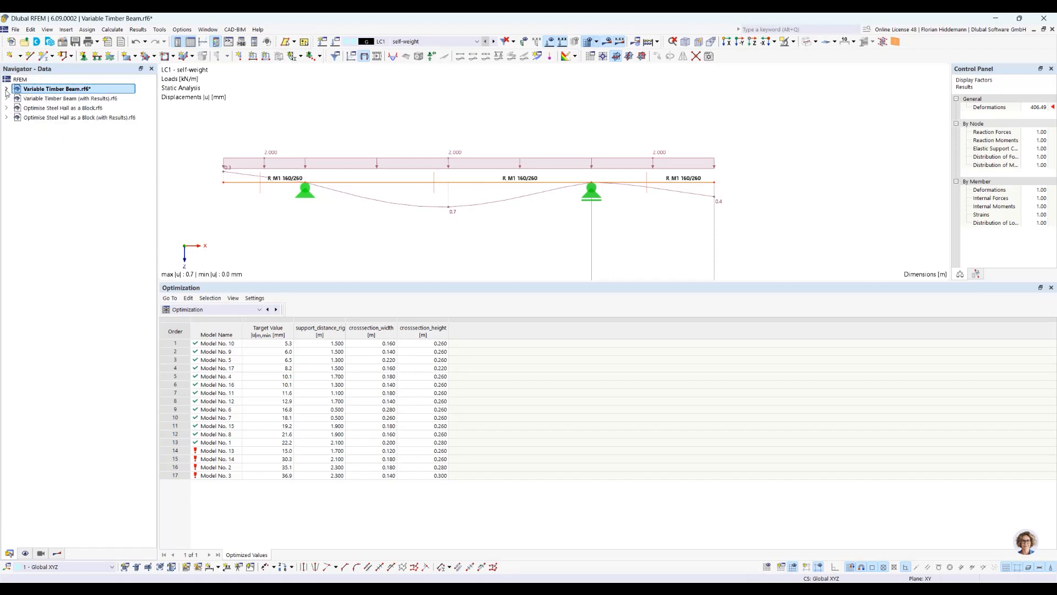
{"action": "left_click", "coordinate": [77, 99]}
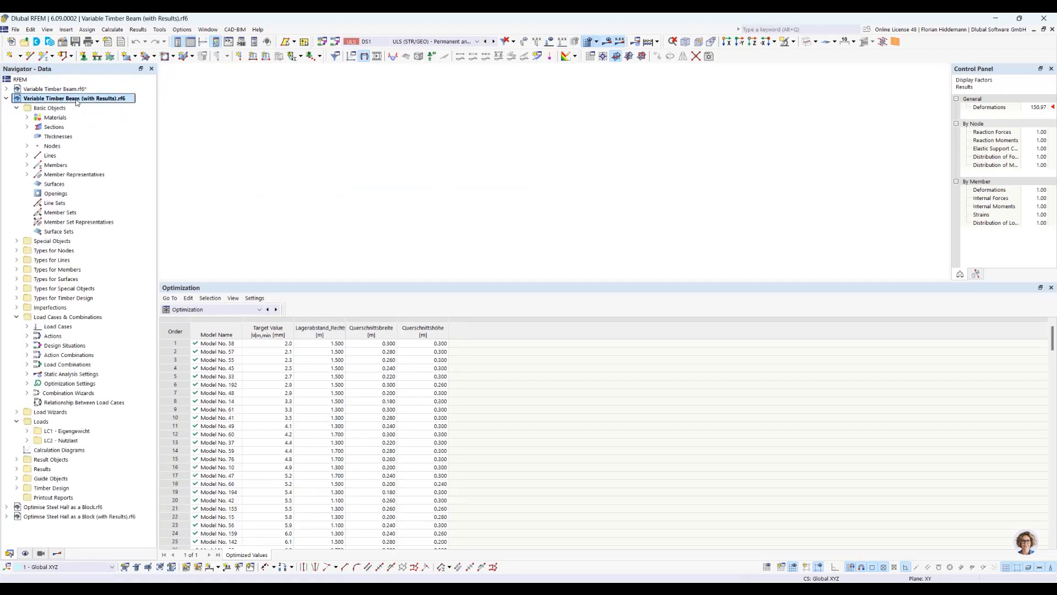
{"action": "right_click", "coordinate": [77, 100]}
Examine the full list of optimized mutations in the results table, from the best to the worst target value.
{"action": "left_click", "coordinate": [314, 286]}
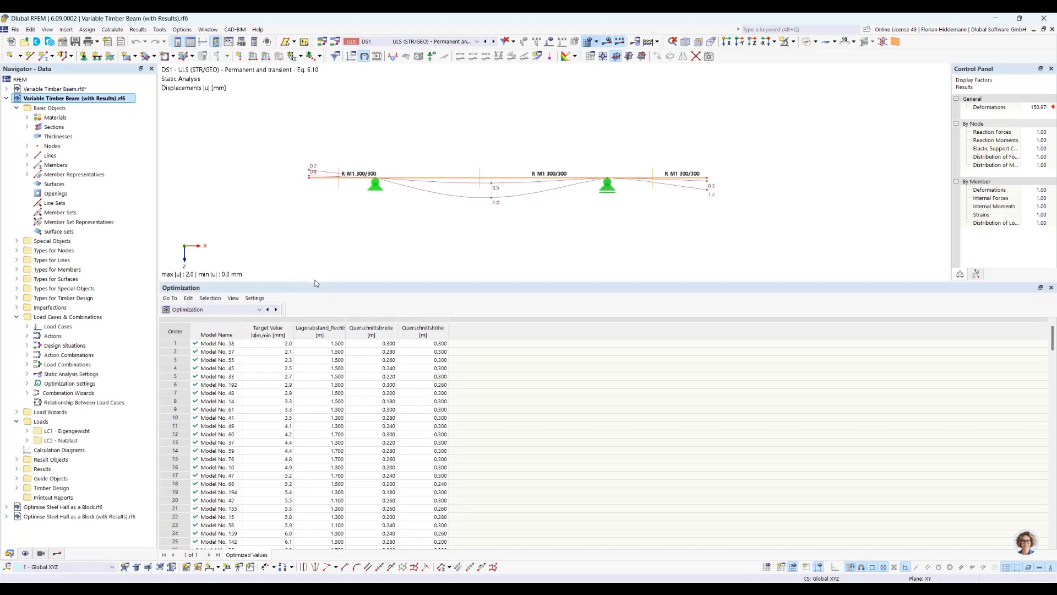
{"action": "left_click_drag", "start_coordinate": [315, 283], "coordinate": [327, 231]}
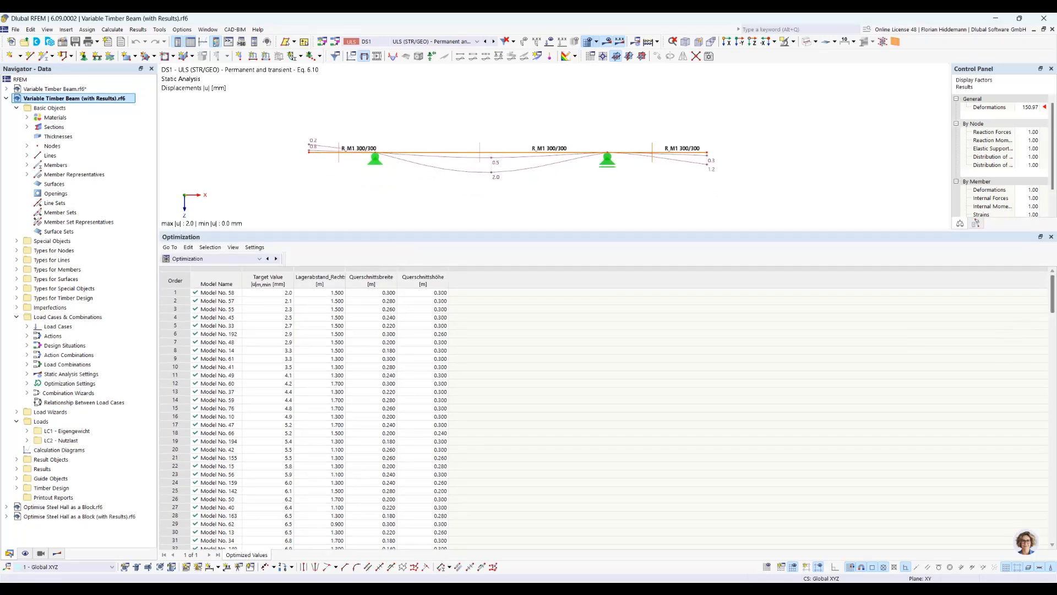
{"action": "left_click_drag", "start_coordinate": [1051, 300], "coordinate": [1035, 533]}
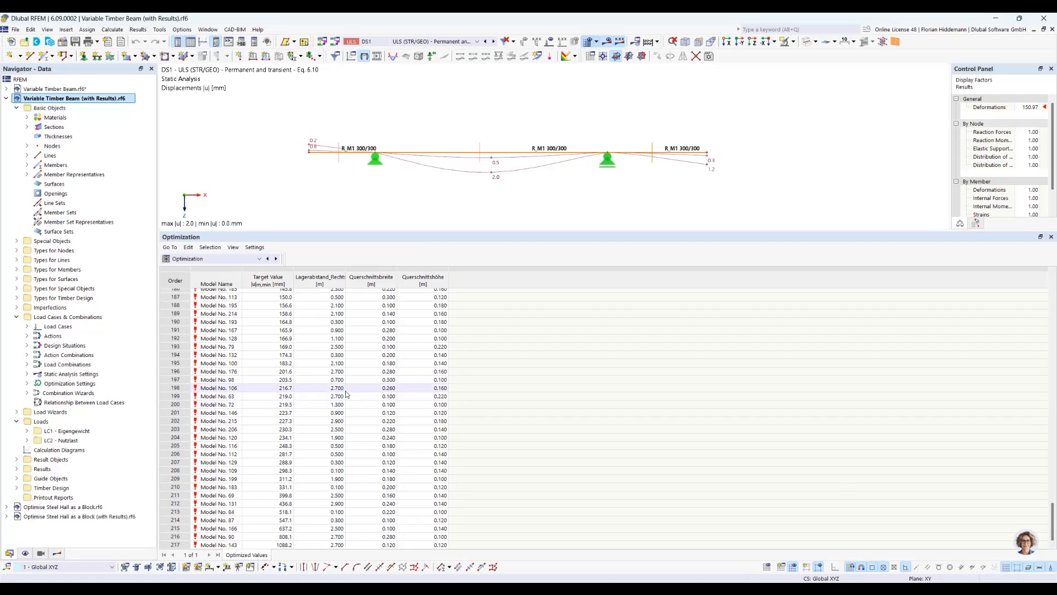
{"action": "scroll", "coordinate": [302, 530], "scroll_direction": "up", "scroll_amount": 20}
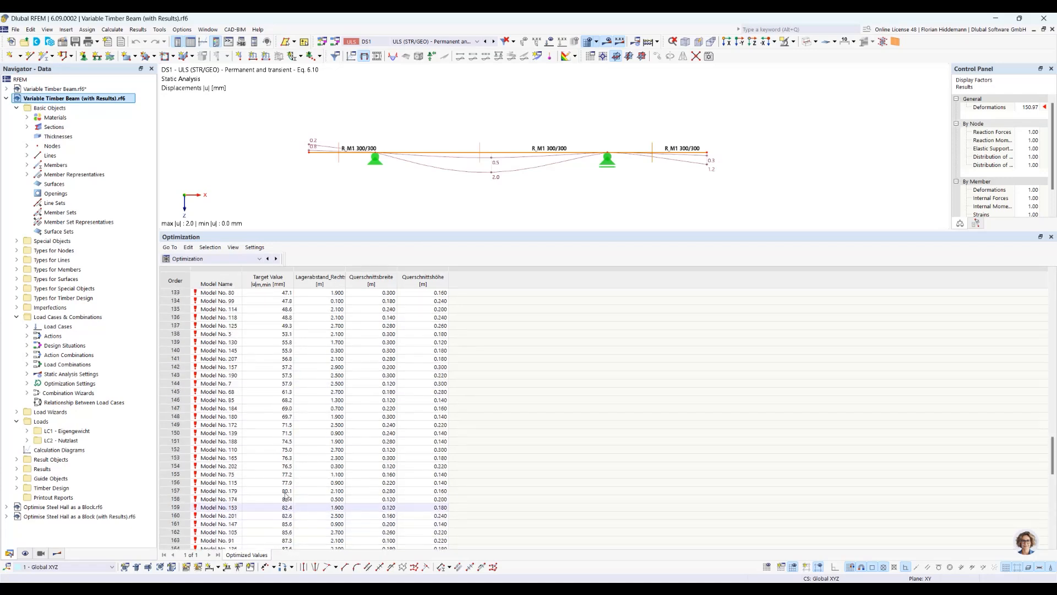
{"action": "scroll", "coordinate": [284, 492], "scroll_direction": "up", "scroll_amount": 20}
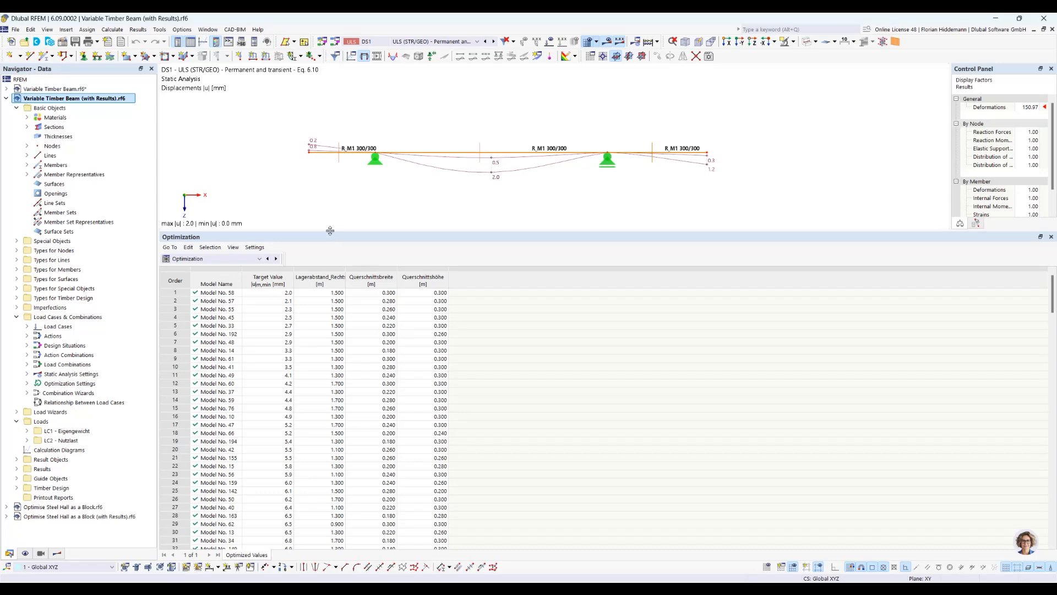
{"action": "left_click_drag", "start_coordinate": [330, 230], "coordinate": [325, 329]}
Open the optimization settings of this model and examine the sensitivity factors of its three parameters.
{"action": "left_click", "coordinate": [111, 31]}
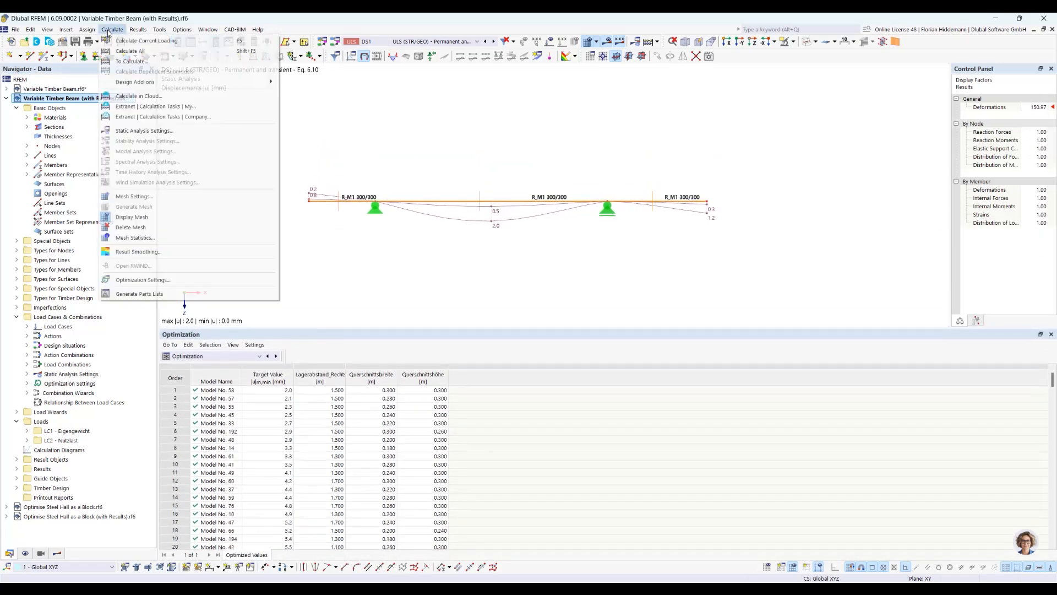
{"action": "left_click", "coordinate": [142, 279]}
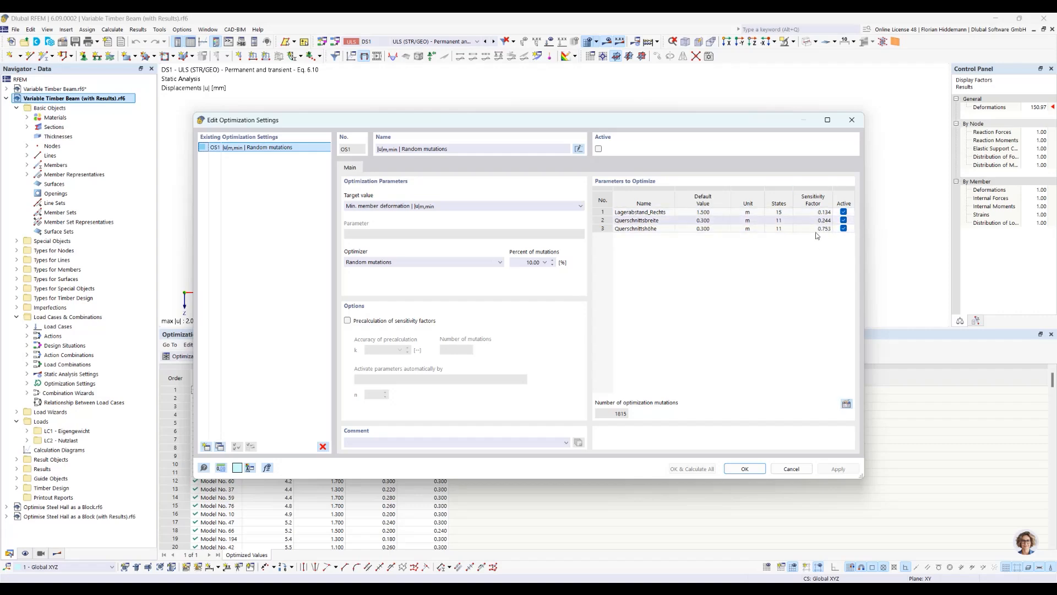
{"action": "left_click_drag", "start_coordinate": [547, 119], "coordinate": [658, 76]}
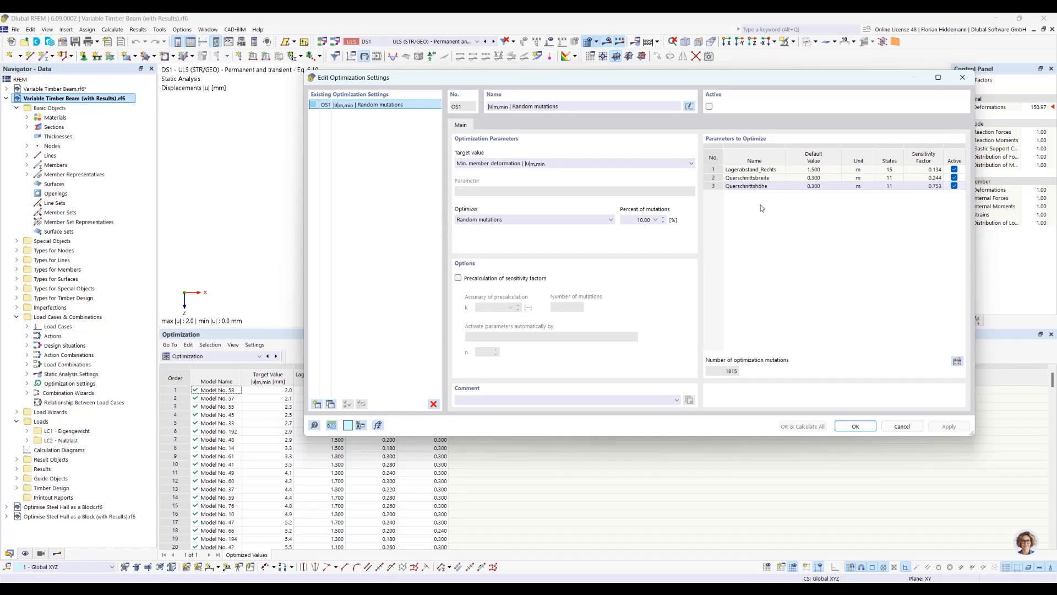
{"action": "left_click_drag", "start_coordinate": [565, 81], "coordinate": [579, 188]}
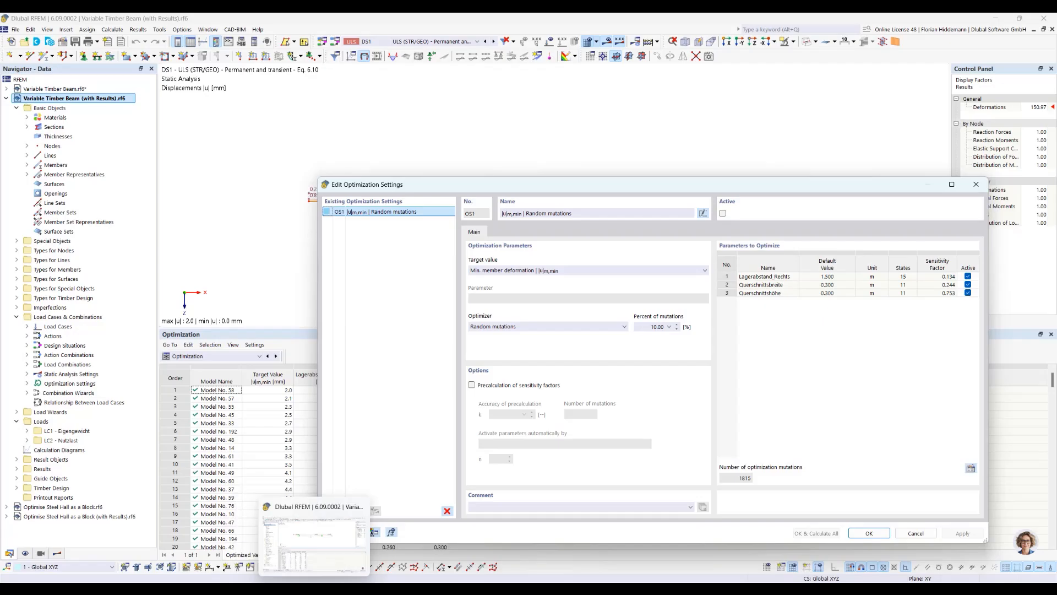
Switch to the presentation to view the slide Results List Remains Consistent, and return to RFEM's optimization settings.
{"action": "left_click", "coordinate": [292, 589]}
{"action": "key", "text": "Left"}
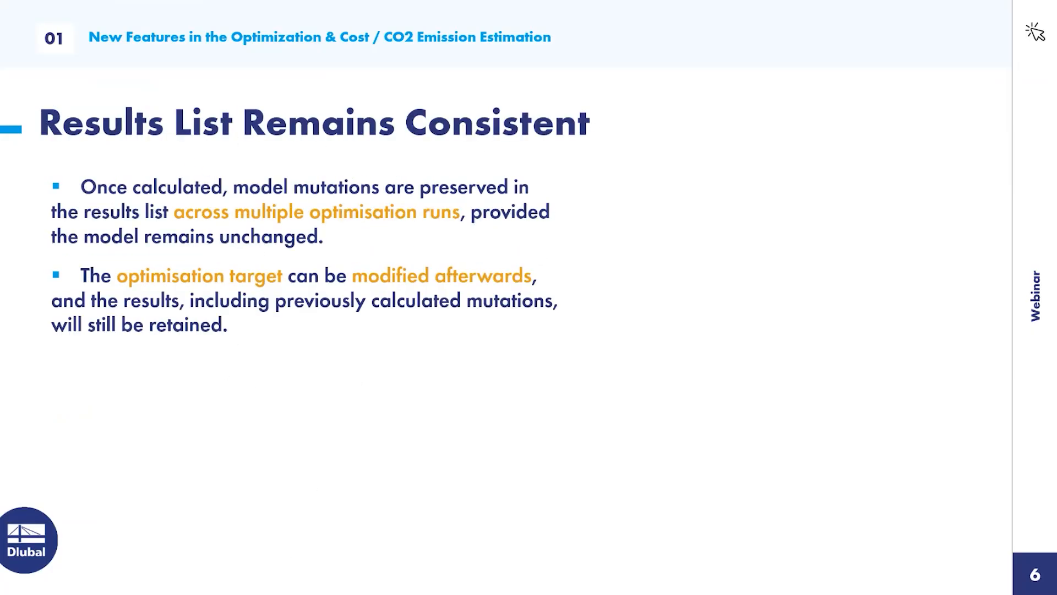
{"action": "key", "text": "alt+Tab"}
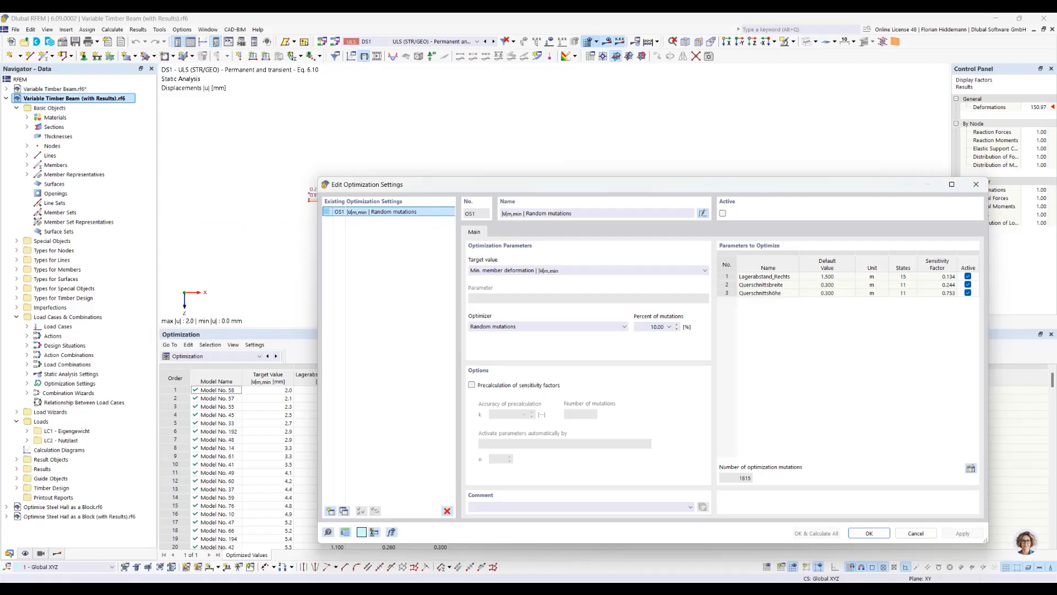
Review the available optimization targets and set the target value of OS1 to Min. total weight.
{"action": "left_click", "coordinate": [619, 271]}
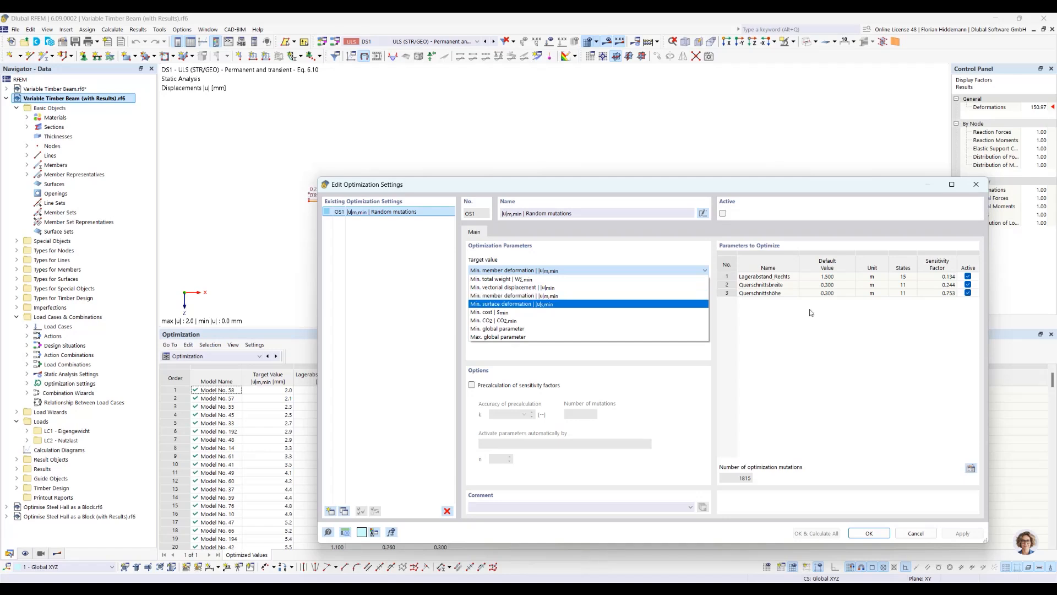
{"action": "left_click", "coordinate": [595, 297]}
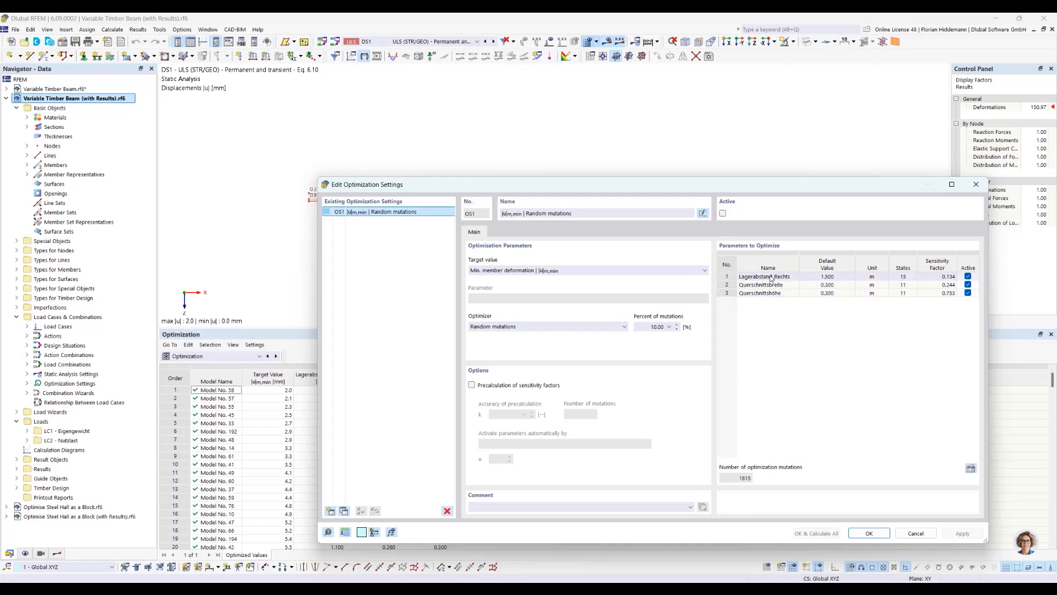
{"action": "left_click_drag", "start_coordinate": [731, 190], "coordinate": [615, 254]}
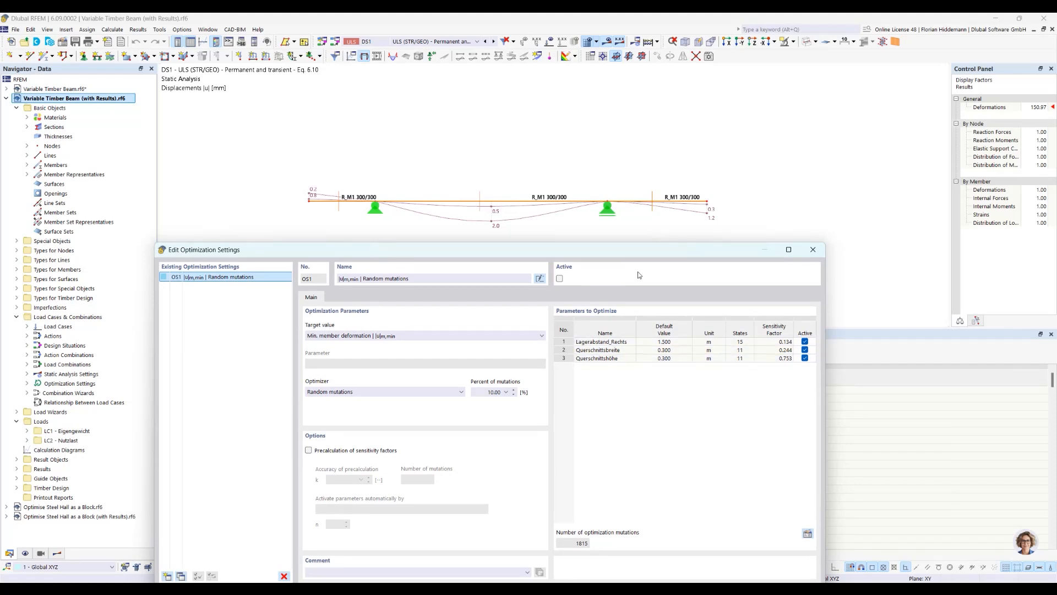
{"action": "left_click_drag", "start_coordinate": [636, 246], "coordinate": [735, 197]}
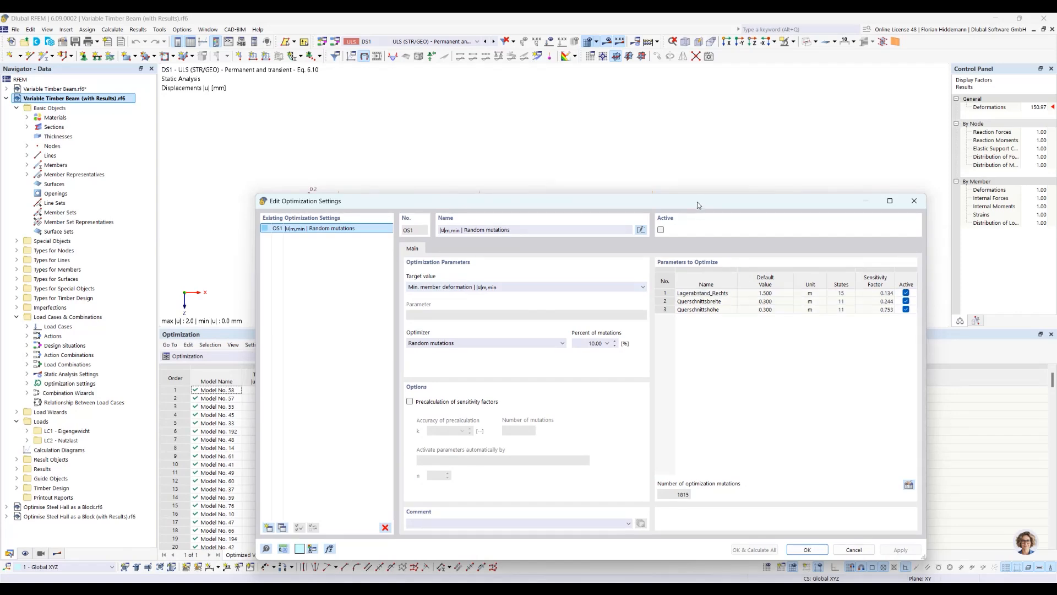
{"action": "left_click_drag", "start_coordinate": [697, 202], "coordinate": [721, 245]}
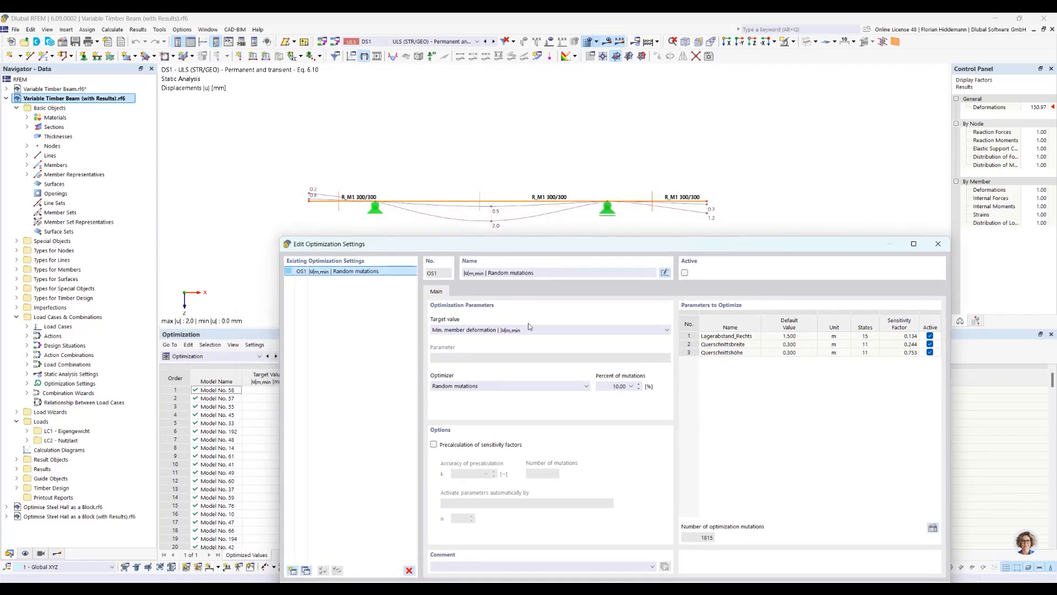
{"action": "left_click", "coordinate": [528, 329]}
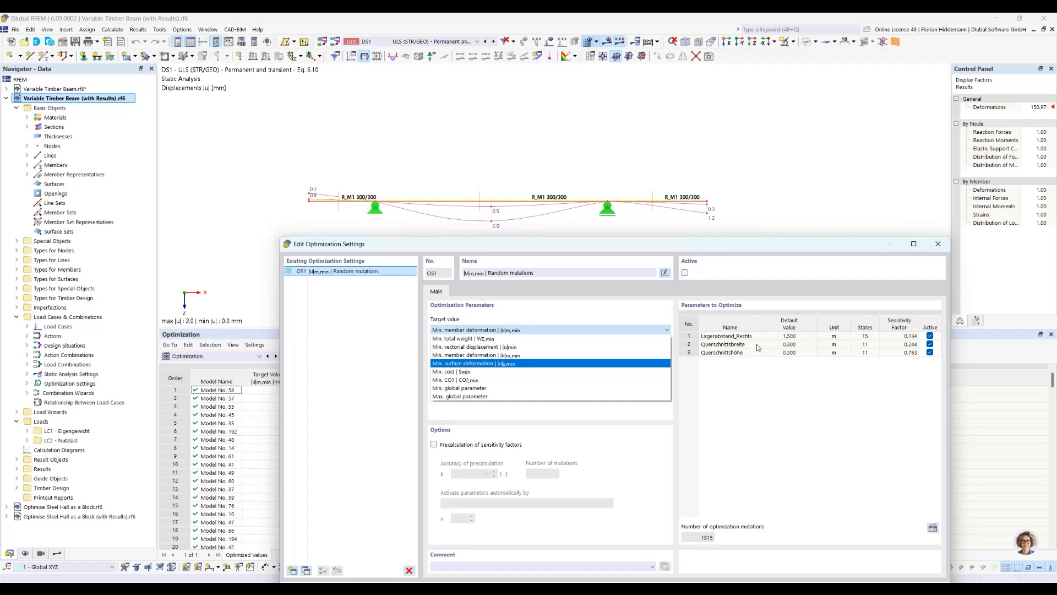
{"action": "left_click", "coordinate": [466, 339]}
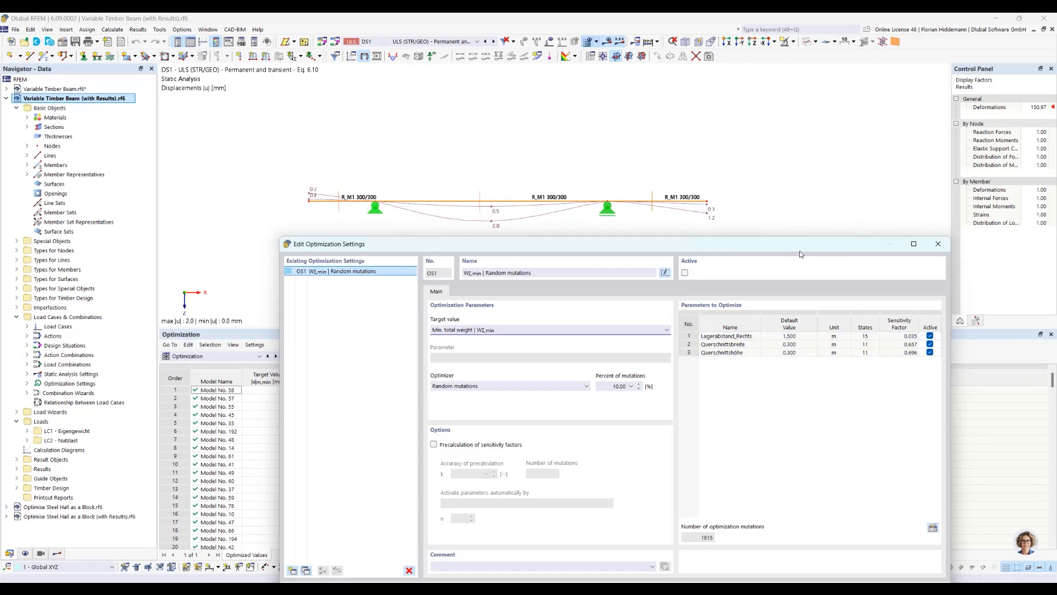
Switch the target value to Min. member deformation and back to Min. total weight to compare the sensitivity factors.
{"action": "left_click_drag", "start_coordinate": [800, 247], "coordinate": [721, 214]}
{"action": "left_click_drag", "start_coordinate": [550, 210], "coordinate": [663, 72]}
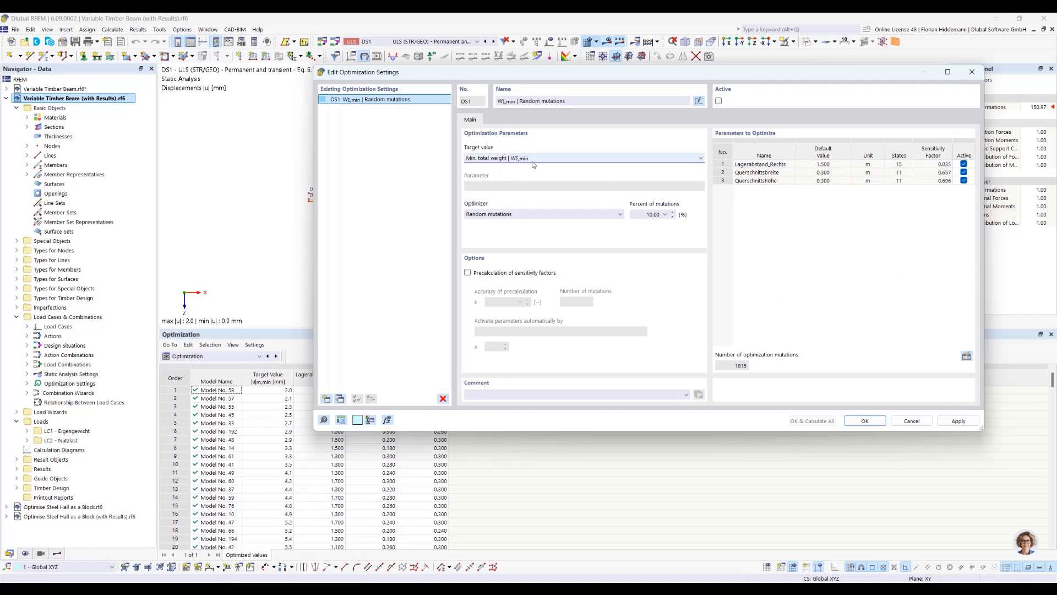
{"action": "left_click", "coordinate": [490, 161]}
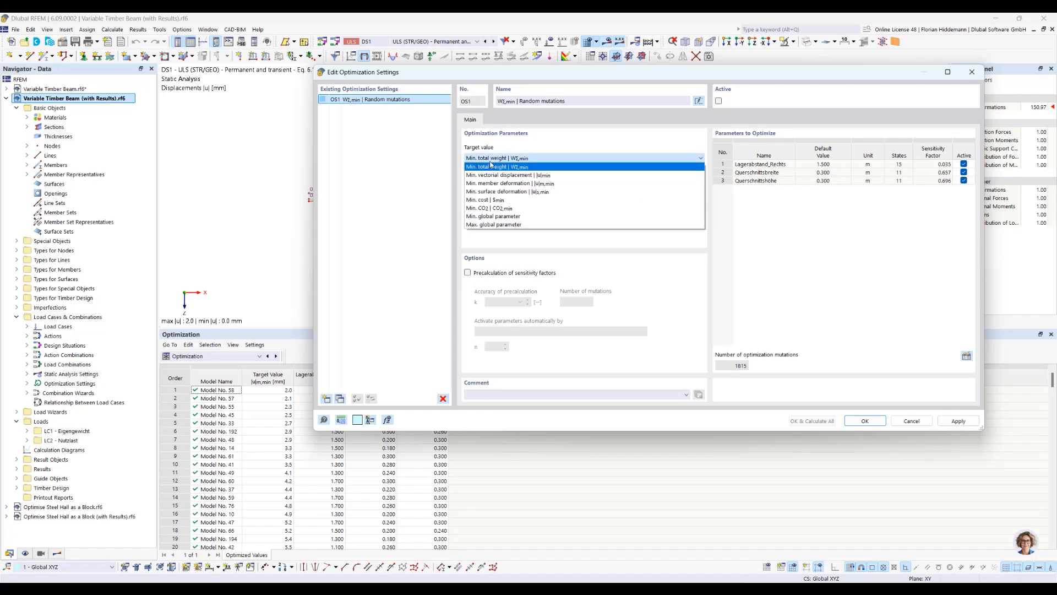
{"action": "left_click", "coordinate": [502, 183]}
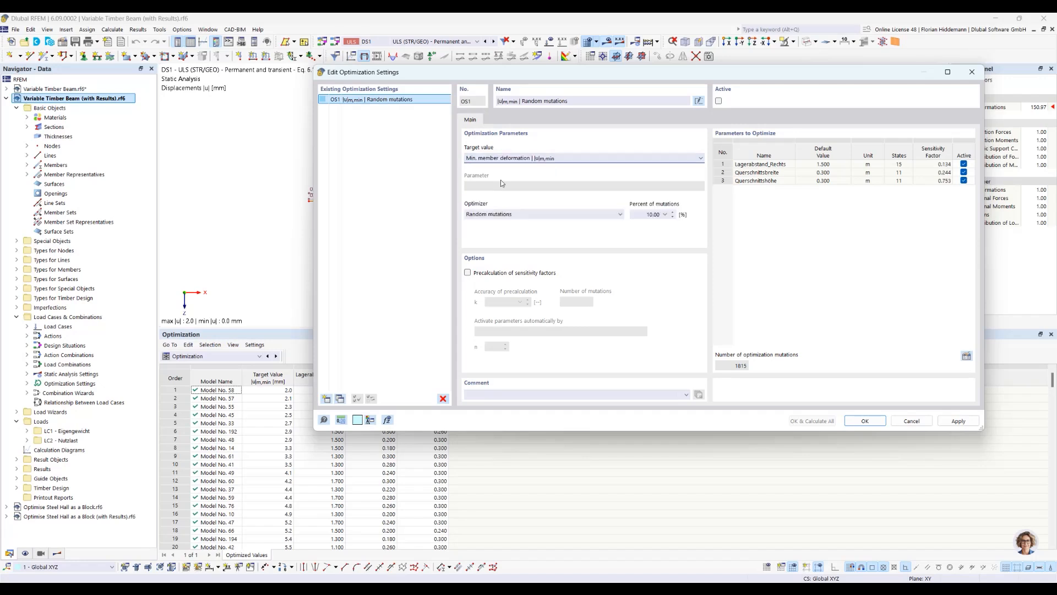
{"action": "left_click", "coordinate": [511, 159]}
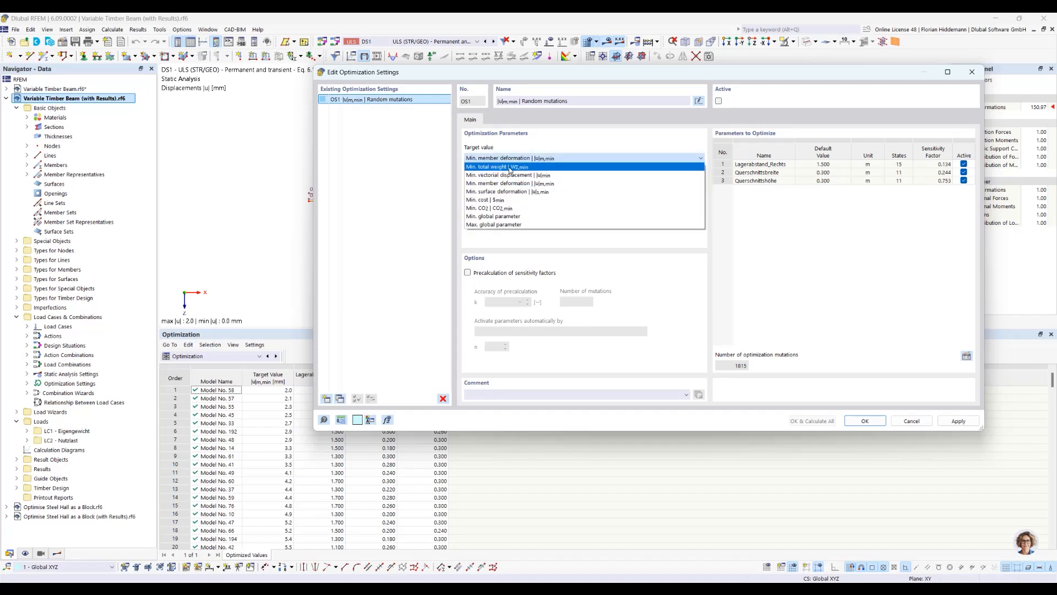
{"action": "left_click", "coordinate": [523, 166]}
Deactivate the Lagerabstand_Rechts parameter in OS1 and compare the settings with the existing optimization results.
{"action": "left_click", "coordinate": [964, 163]}
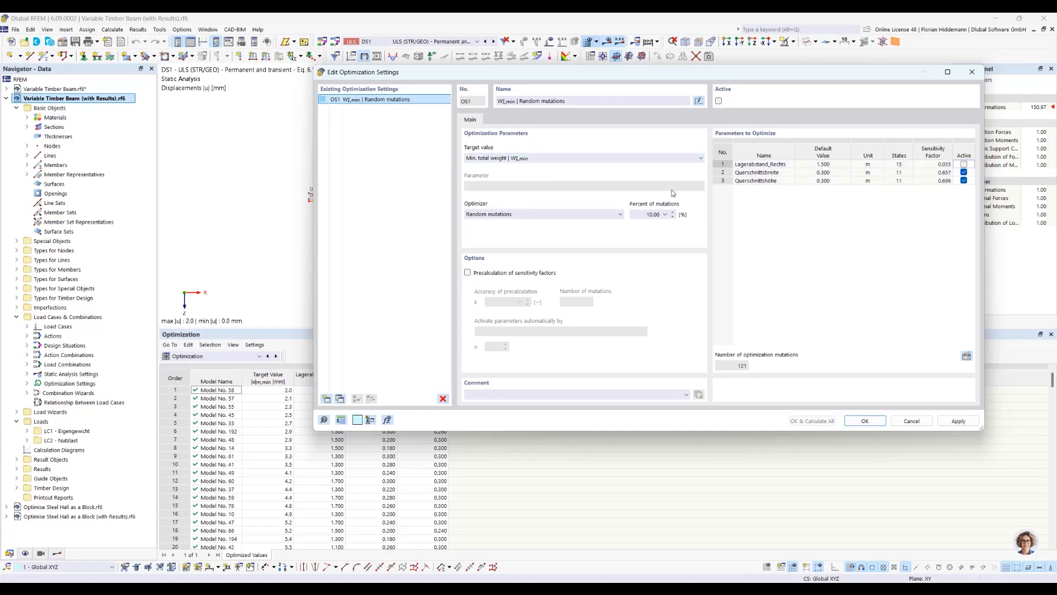
{"action": "left_click_drag", "start_coordinate": [477, 73], "coordinate": [646, 364]}
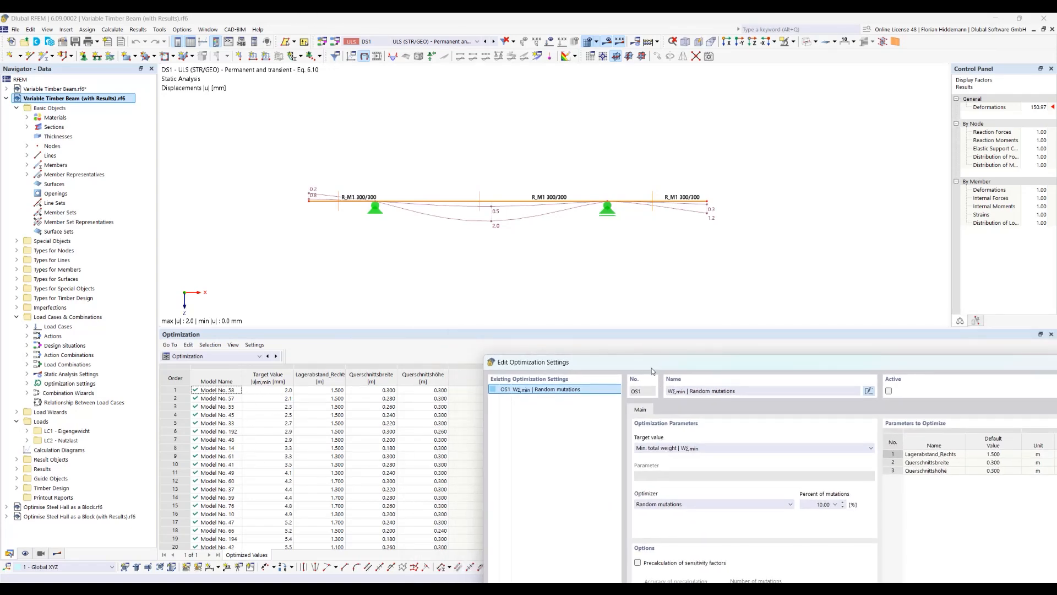
{"action": "left_click_drag", "start_coordinate": [651, 364], "coordinate": [596, 115]}
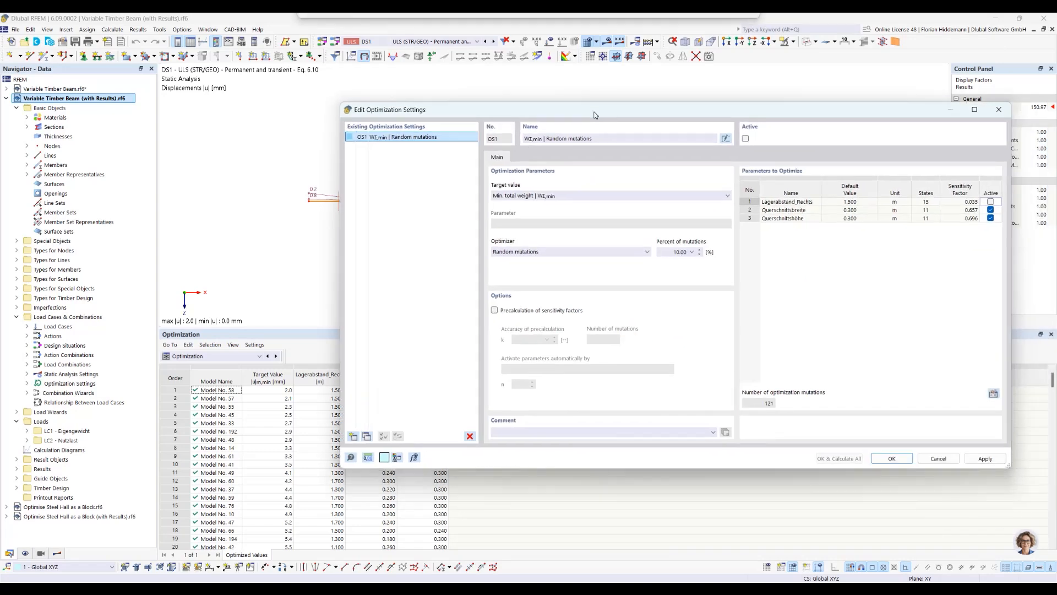
Activate optimization setting OS1 and choose Particle swarm as its optimizer.
{"action": "left_click", "coordinate": [745, 138]}
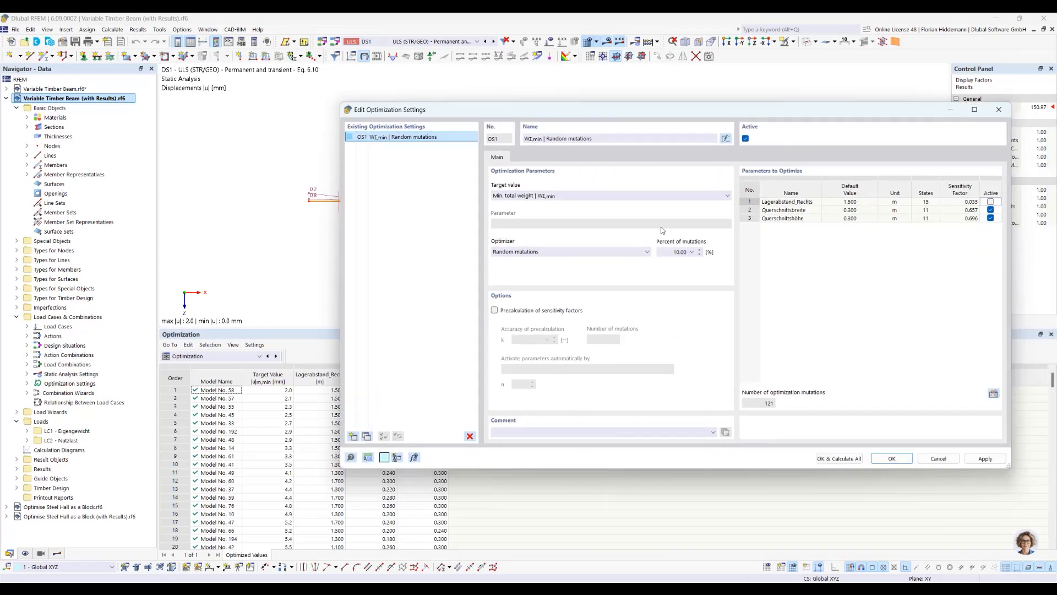
{"action": "left_click", "coordinate": [635, 253]}
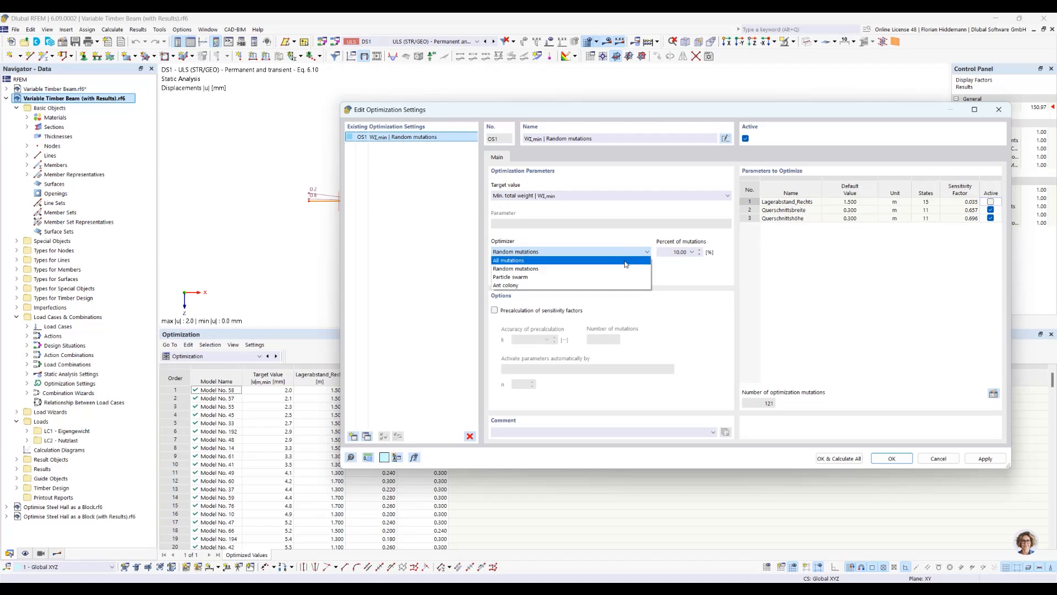
{"action": "left_click", "coordinate": [610, 278]}
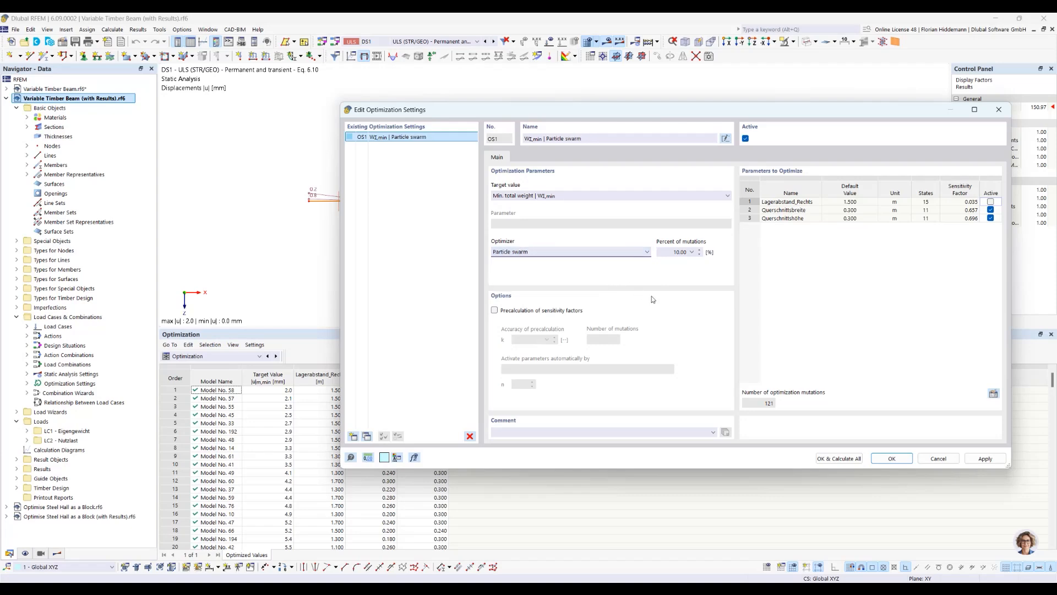
Apply the OS1 settings and run the particle swarm optimization for minimum total weight.
{"action": "left_click", "coordinate": [840, 459]}
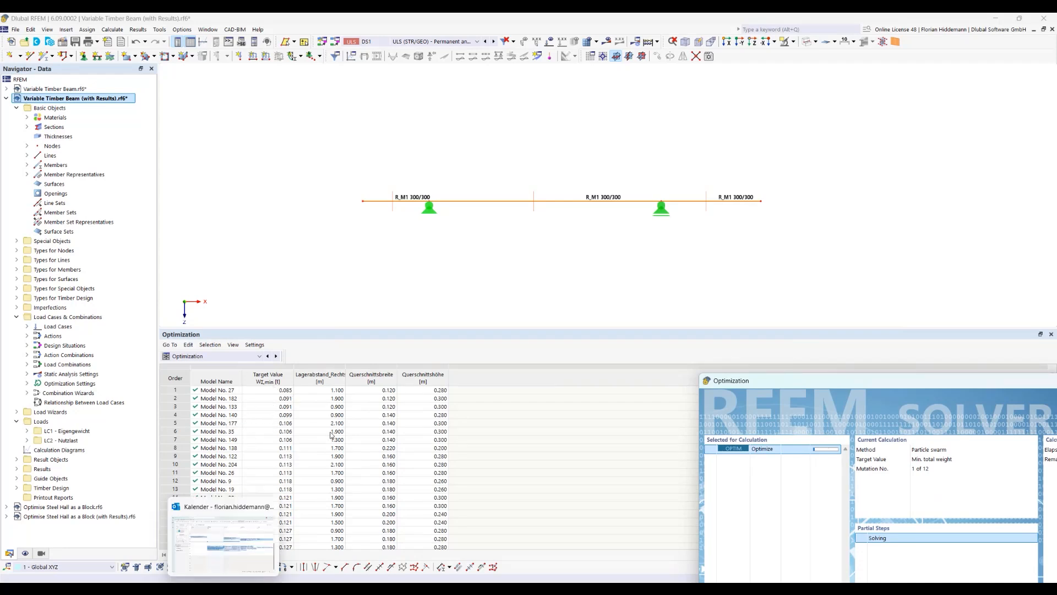
{"action": "mouse_move", "coordinate": [234, 512]}
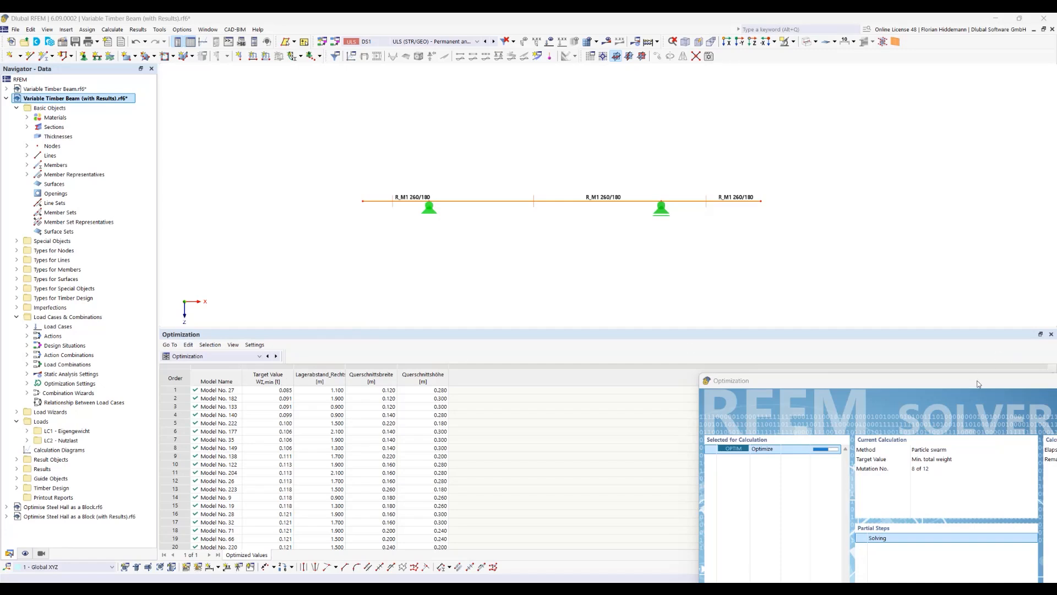
{"action": "left_click_drag", "start_coordinate": [978, 383], "coordinate": [833, 345]}
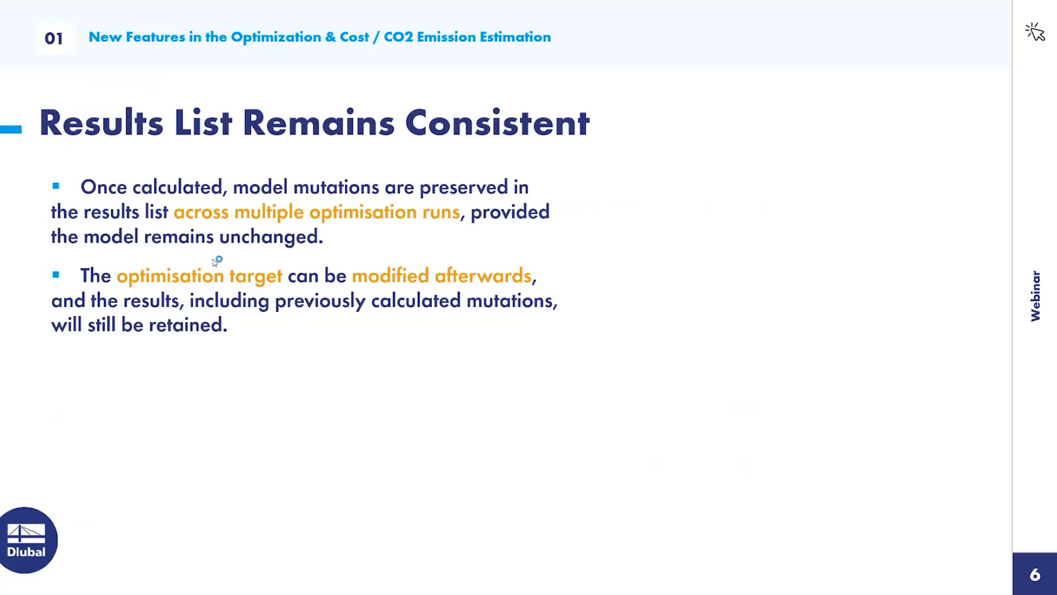
{"action": "key", "text": "Right"}
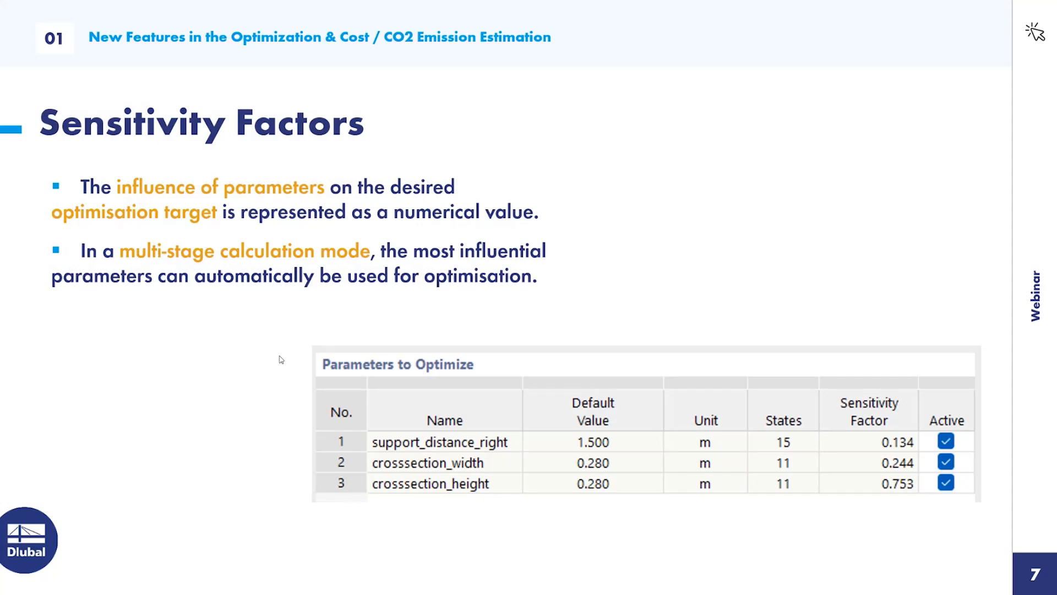
{"action": "key", "text": "Right"}
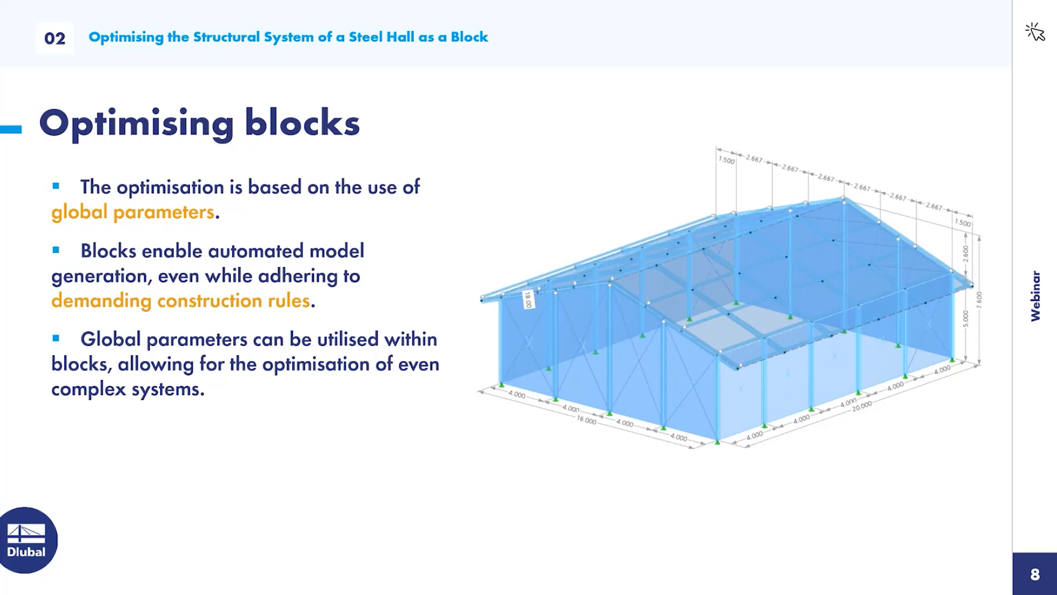
Switch to RFEM, collapse the timber beam's data tree and make Optimise Steel Hall as a Block.rf6 the active model.
{"action": "mouse_move", "coordinate": [295, 593]}
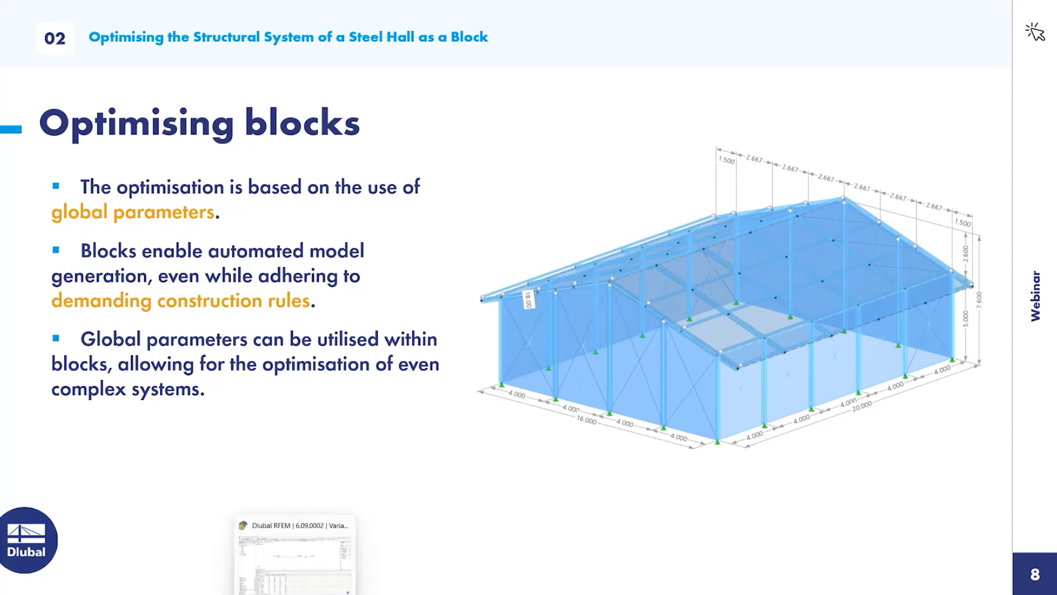
{"action": "left_click", "coordinate": [295, 593]}
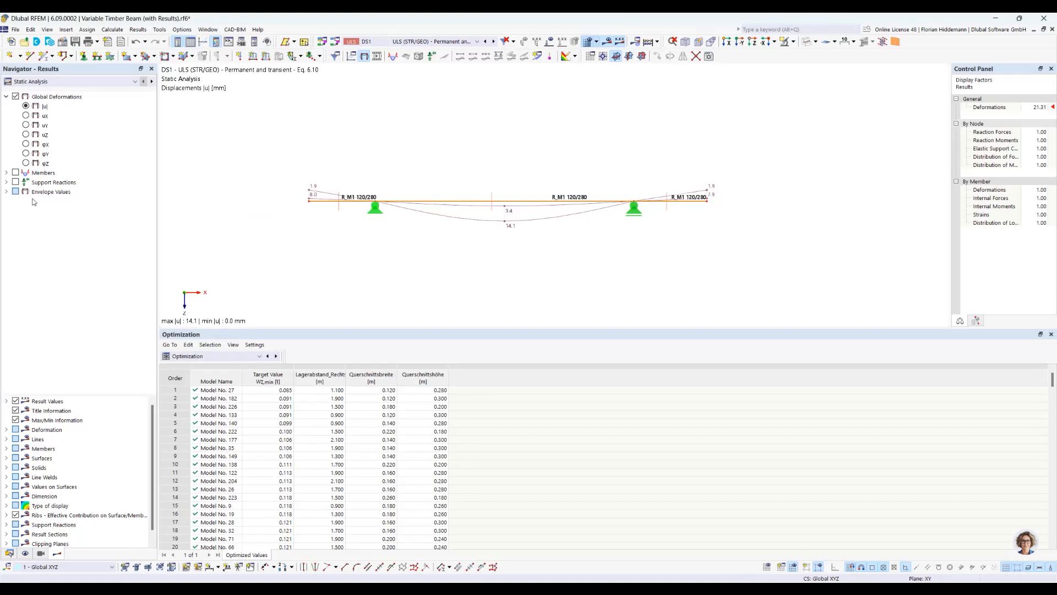
{"action": "left_click", "coordinate": [9, 554]}
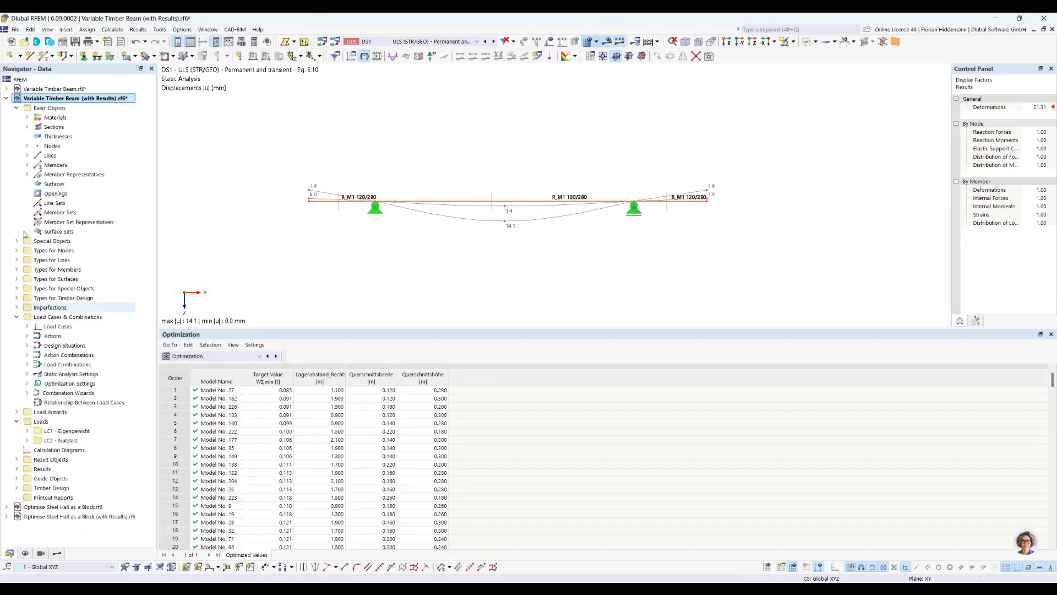
{"action": "left_click", "coordinate": [6, 99]}
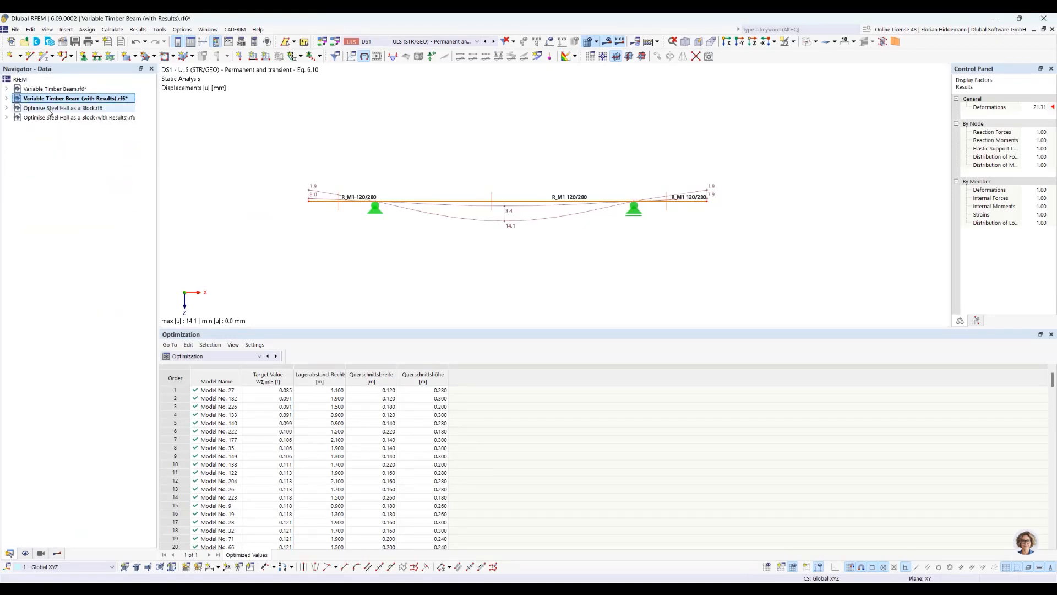
{"action": "left_click", "coordinate": [48, 109]}
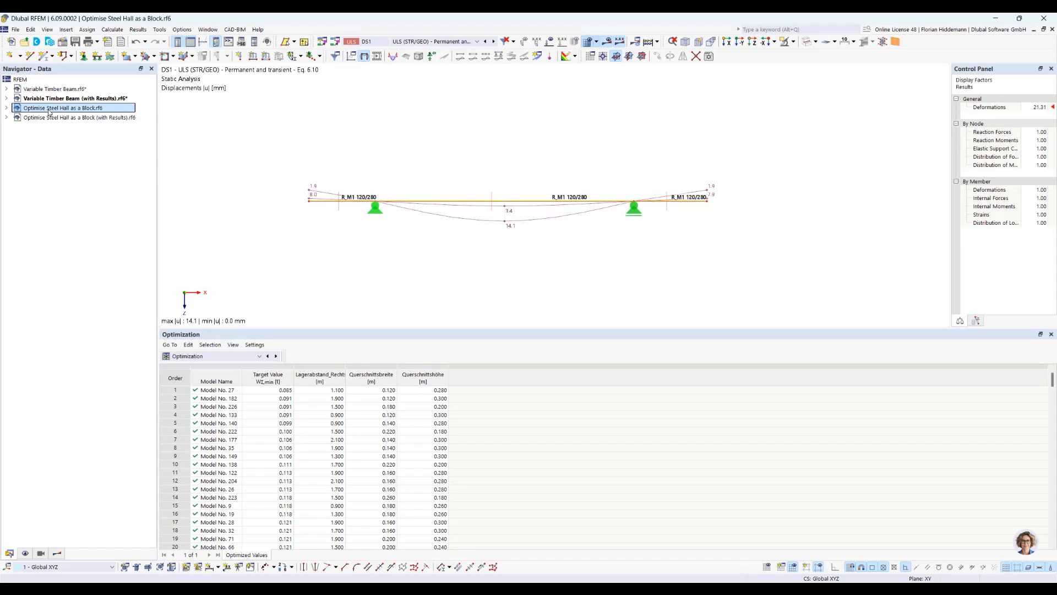
{"action": "right_click", "coordinate": [48, 111]}
{"action": "left_click", "coordinate": [349, 283]}
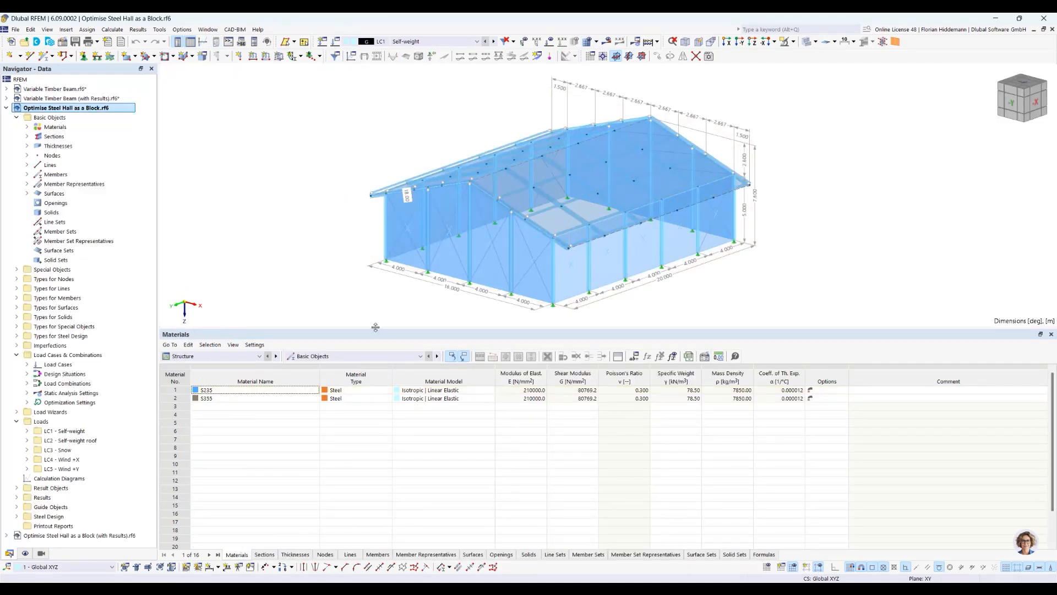
Enlarge the model view of the steel hall and open its block HLG001 for editing in a maximized dialog.
{"action": "left_click_drag", "start_coordinate": [376, 329], "coordinate": [386, 466]}
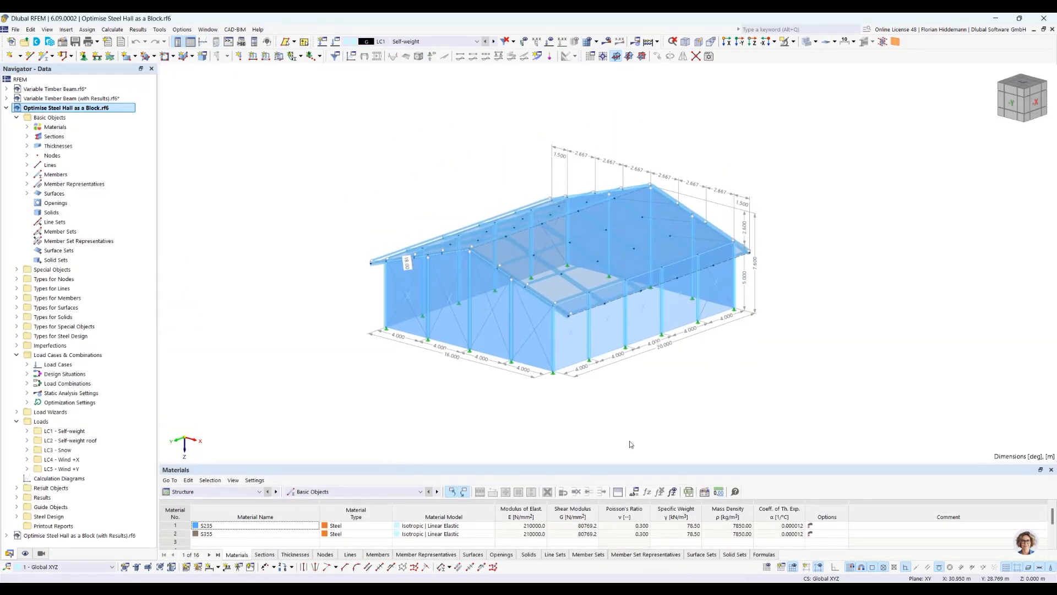
{"action": "scroll", "coordinate": [629, 444], "scroll_direction": "up", "scroll_amount": 2}
{"action": "scroll", "coordinate": [848, 273], "scroll_direction": "up", "scroll_amount": 2}
{"action": "middle_click_drag", "start_coordinate": [848, 273], "coordinate": [920, 330]}
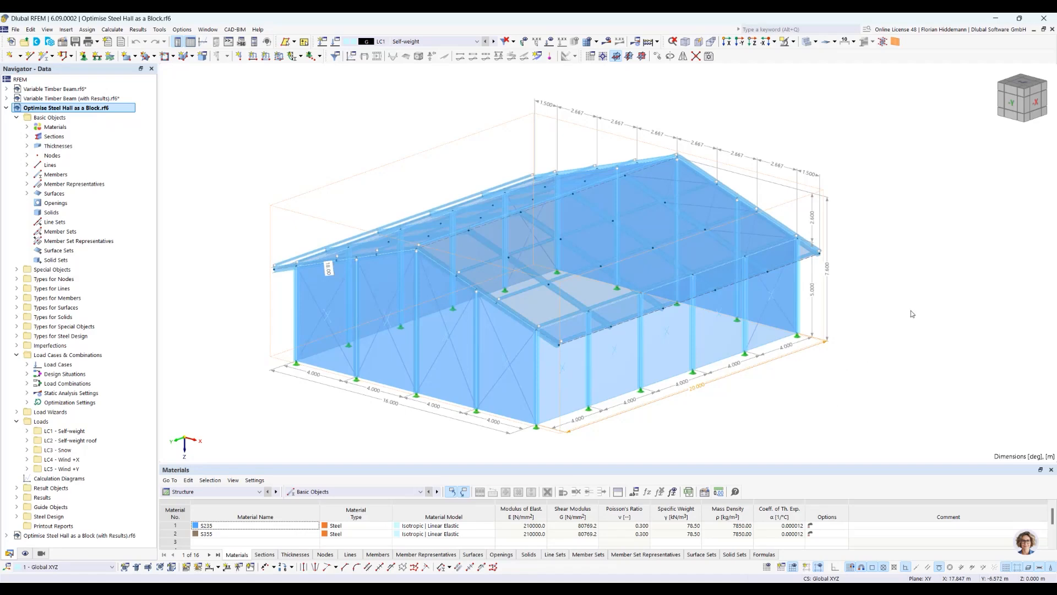
{"action": "middle_click_drag", "start_coordinate": [892, 287], "coordinate": [869, 282], "text": "ctrl"}
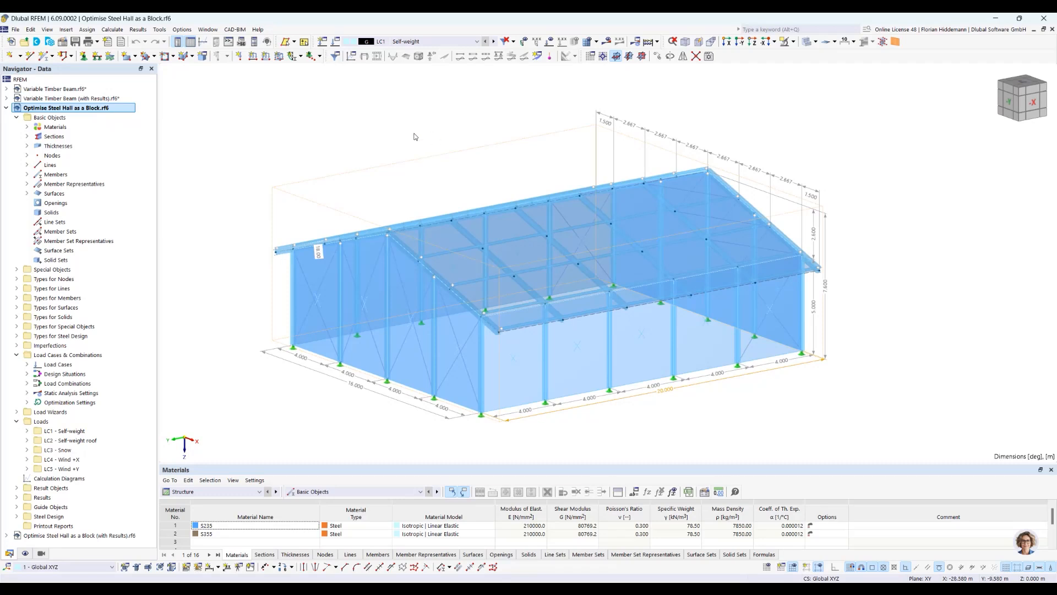
{"action": "right_click", "coordinate": [322, 182]}
{"action": "left_click", "coordinate": [361, 204]}
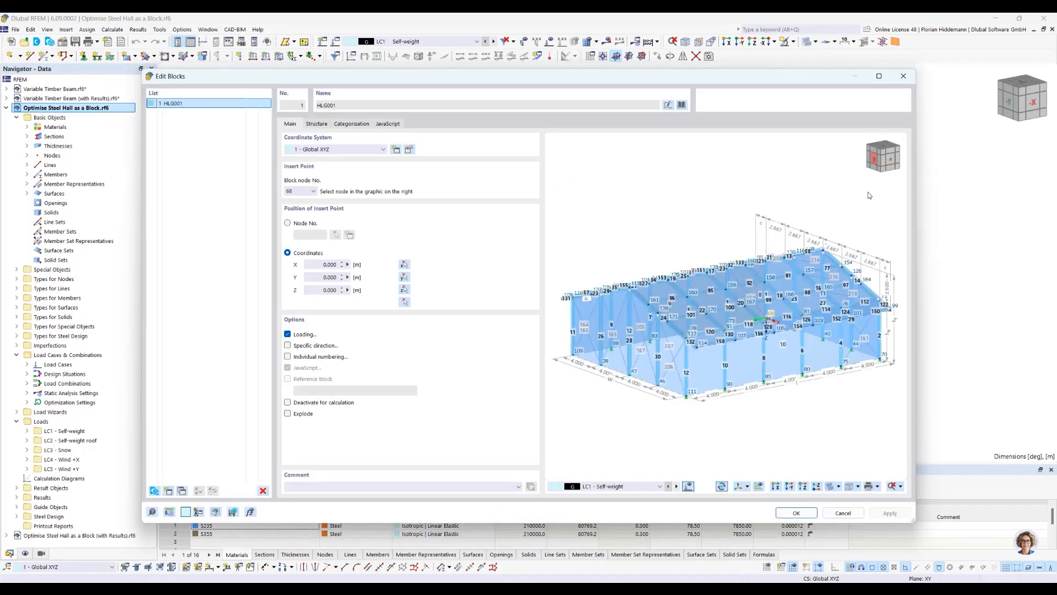
{"action": "left_click", "coordinate": [881, 79]}
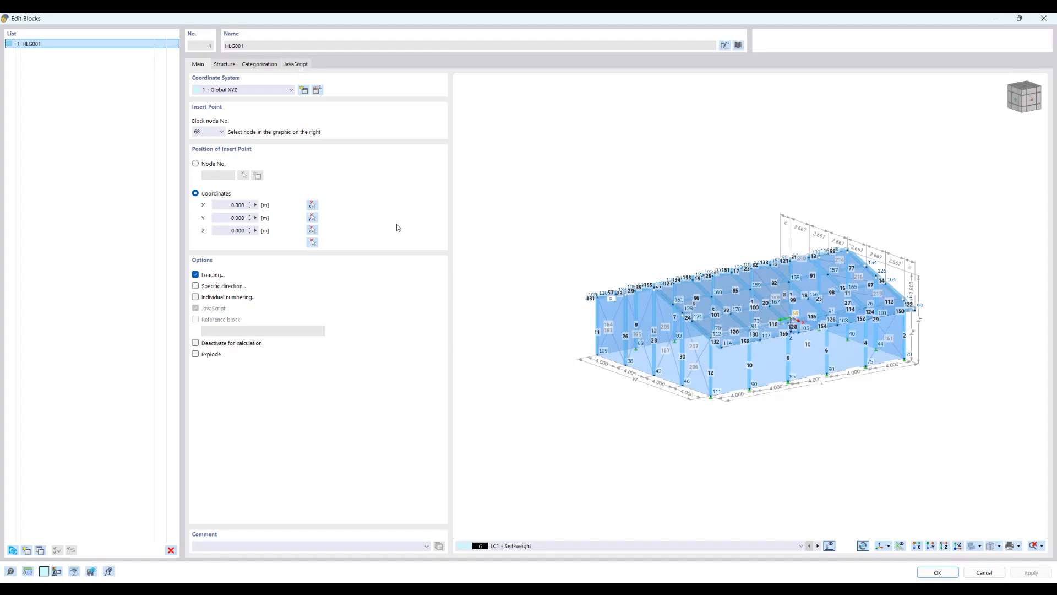
Examine the JavaScript of block HLG001, from its input parameters and geometry to its members, surfaces and loads.
{"action": "left_click", "coordinate": [286, 66]}
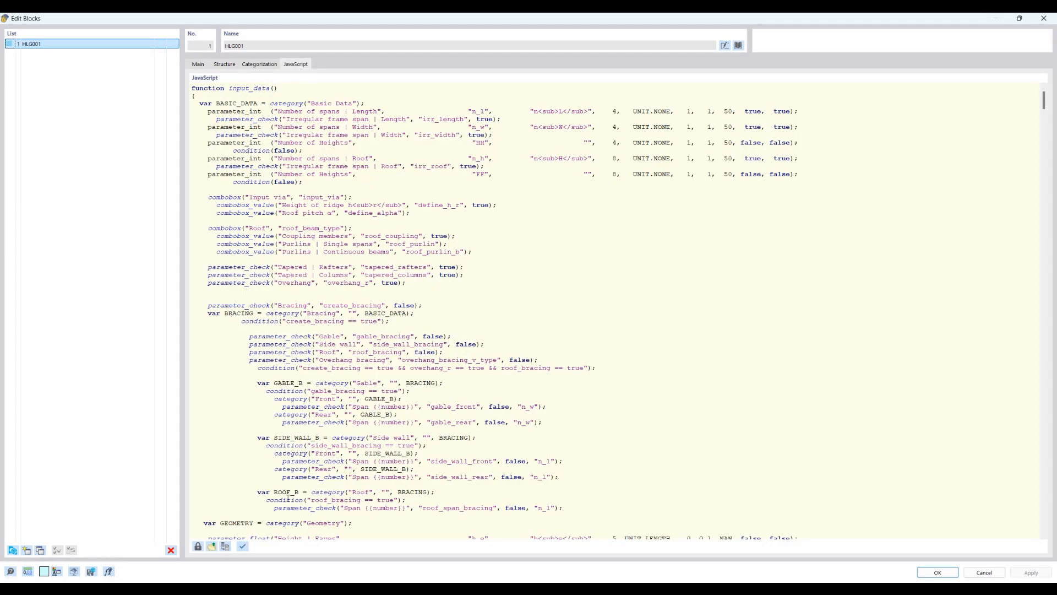
{"action": "scroll", "coordinate": [464, 178], "scroll_direction": "down", "scroll_amount": 20}
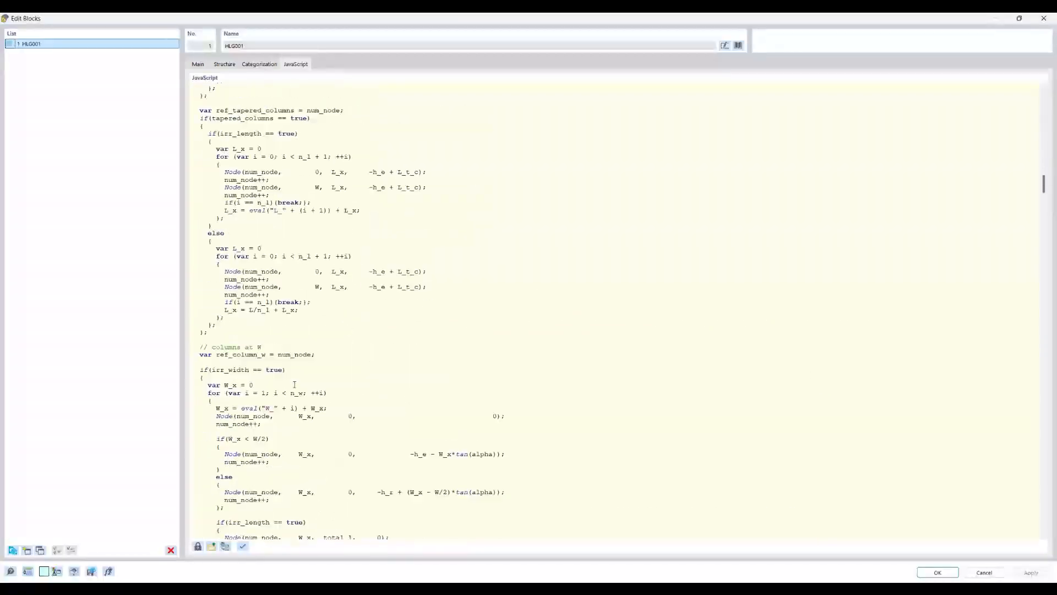
{"action": "scroll", "coordinate": [338, 390], "scroll_direction": "down", "scroll_amount": 20}
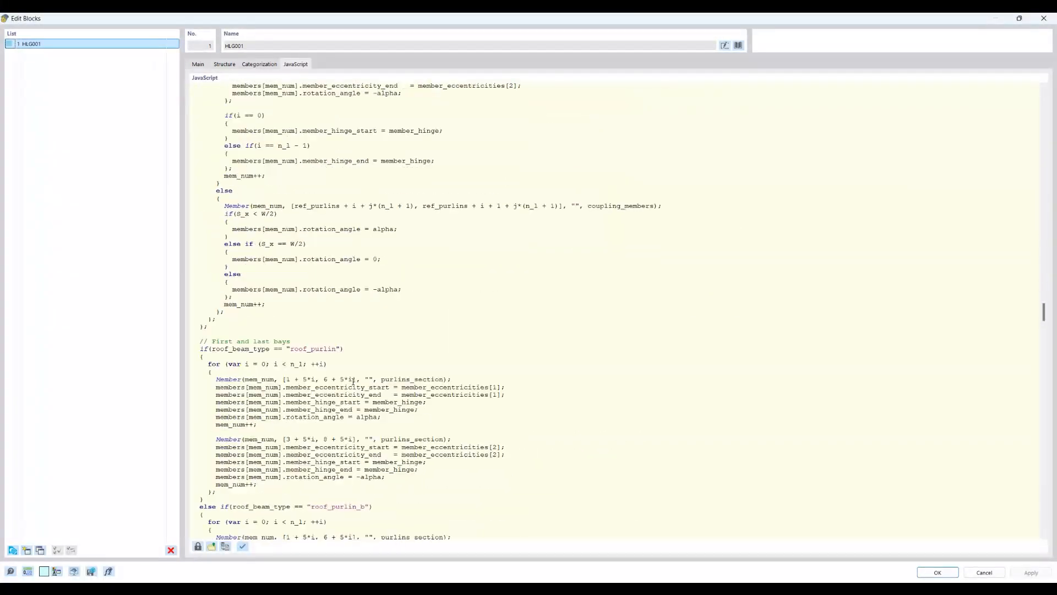
{"action": "scroll", "coordinate": [353, 381], "scroll_direction": "down", "scroll_amount": 20}
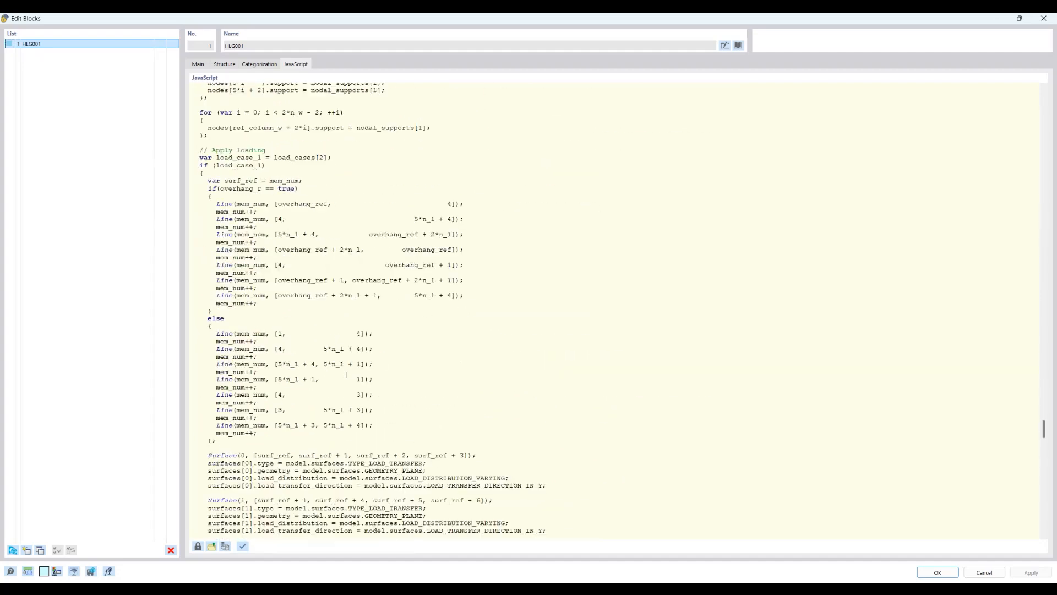
{"action": "scroll", "coordinate": [345, 375], "scroll_direction": "down", "scroll_amount": 1}
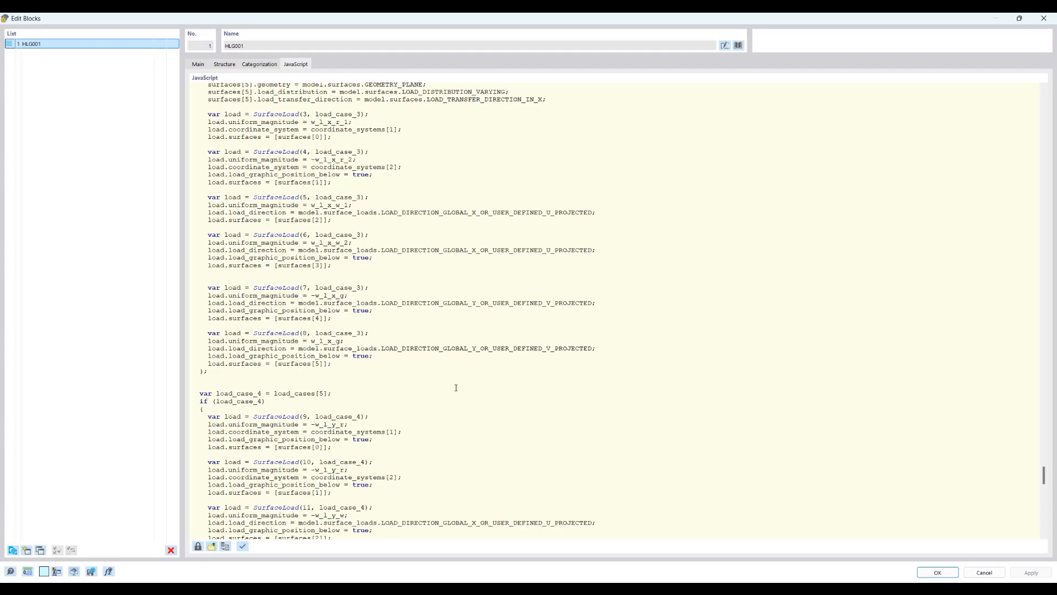
{"action": "scroll", "coordinate": [417, 221], "scroll_direction": "up", "scroll_amount": 5}
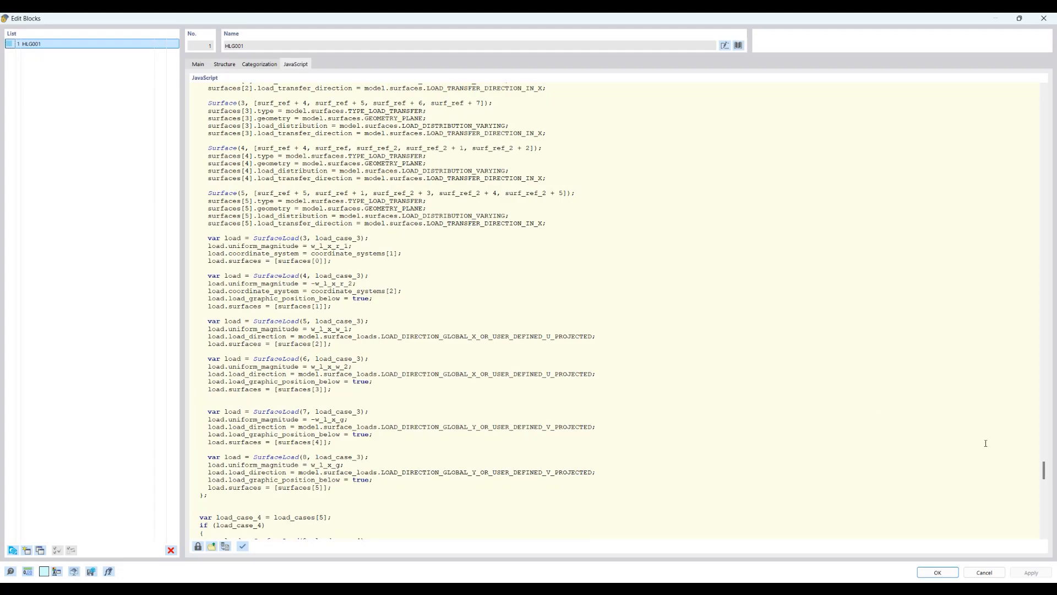
{"action": "left_click_drag", "start_coordinate": [1040, 463], "coordinate": [1041, 98]}
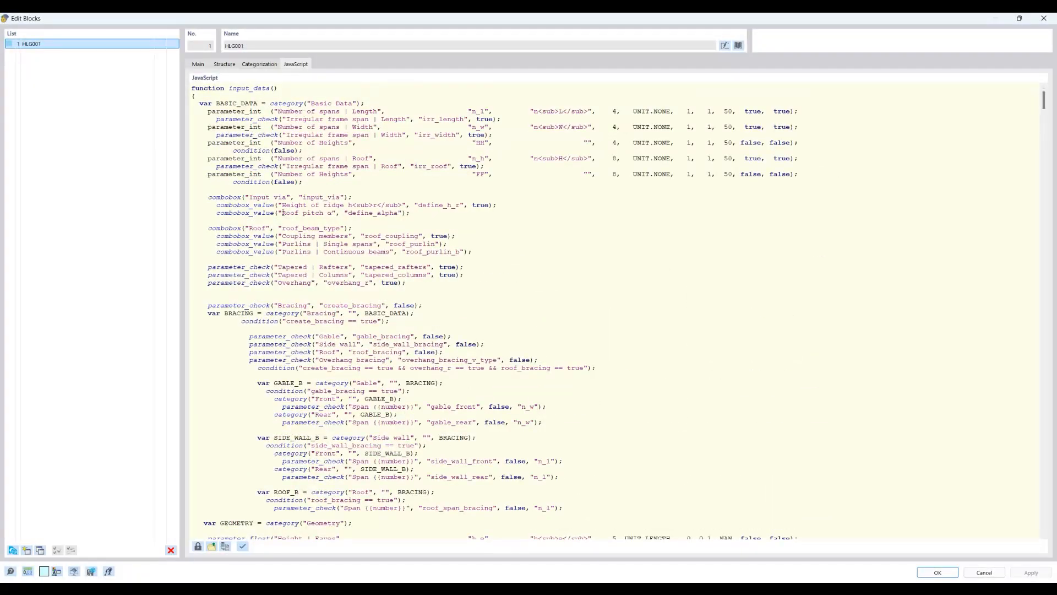
{"action": "scroll", "coordinate": [282, 212], "scroll_direction": "down", "scroll_amount": 13}
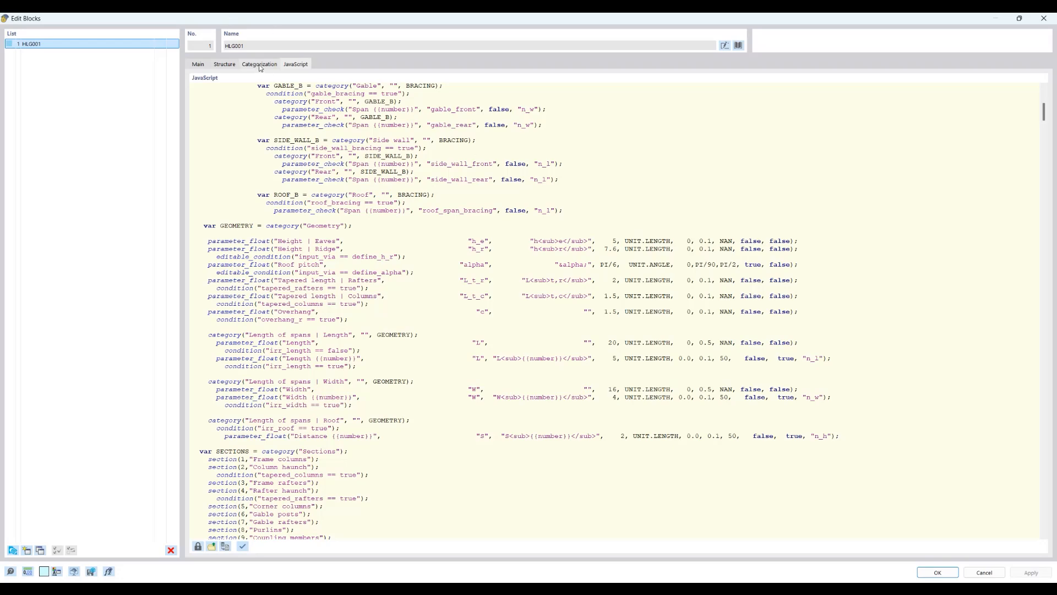
{"action": "scroll", "coordinate": [403, 285], "scroll_direction": "up", "scroll_amount": 7}
{"action": "scroll", "coordinate": [403, 286], "scroll_direction": "up", "scroll_amount": 5}
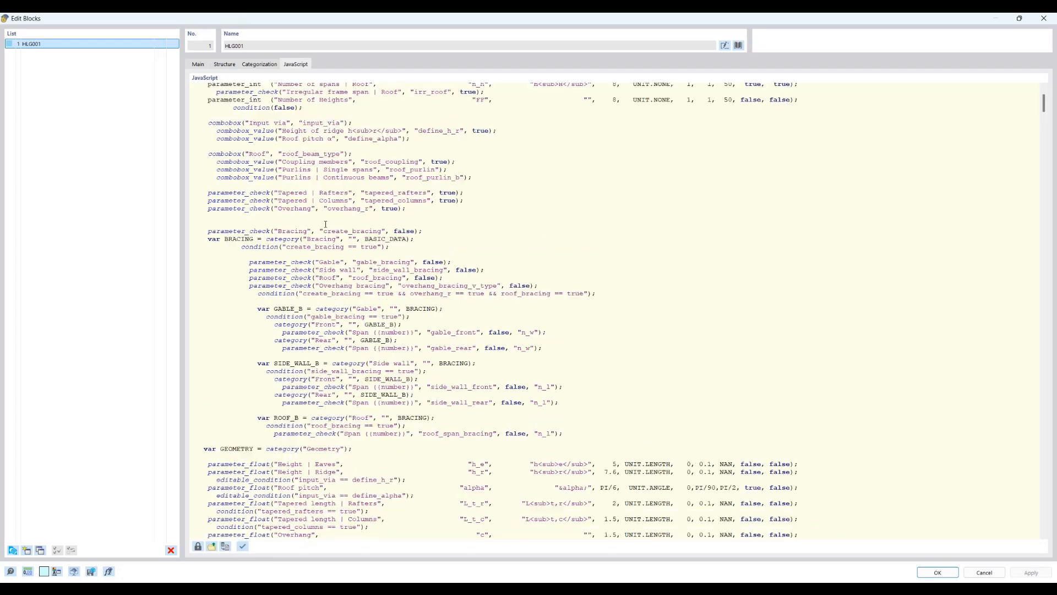
Compare the block's structure parameters with their definitions in the JavaScript and enlarge the hall preview.
{"action": "left_click", "coordinate": [198, 64]}
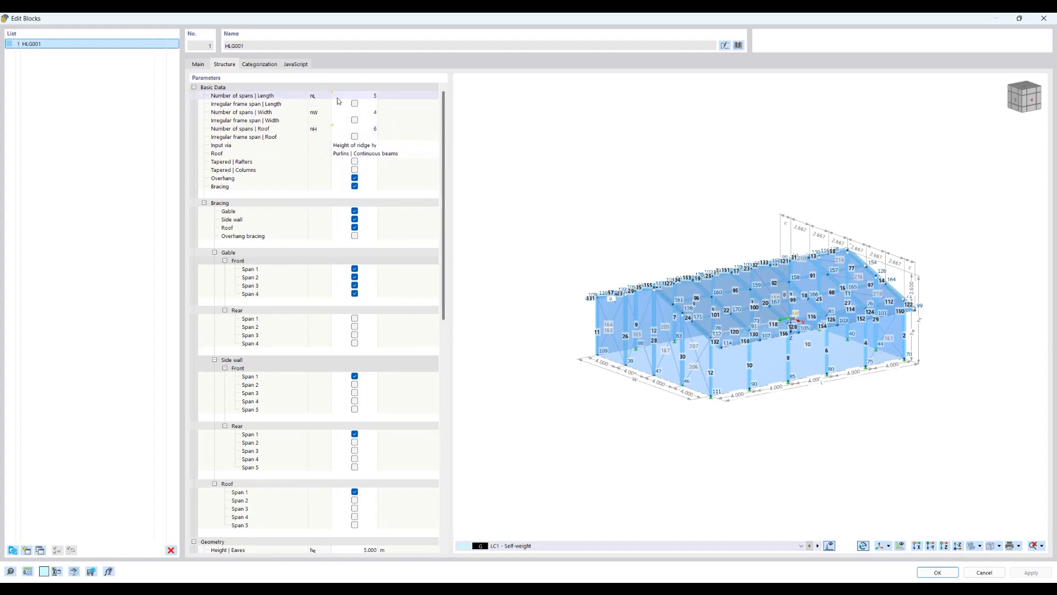
{"action": "left_click", "coordinate": [297, 64]}
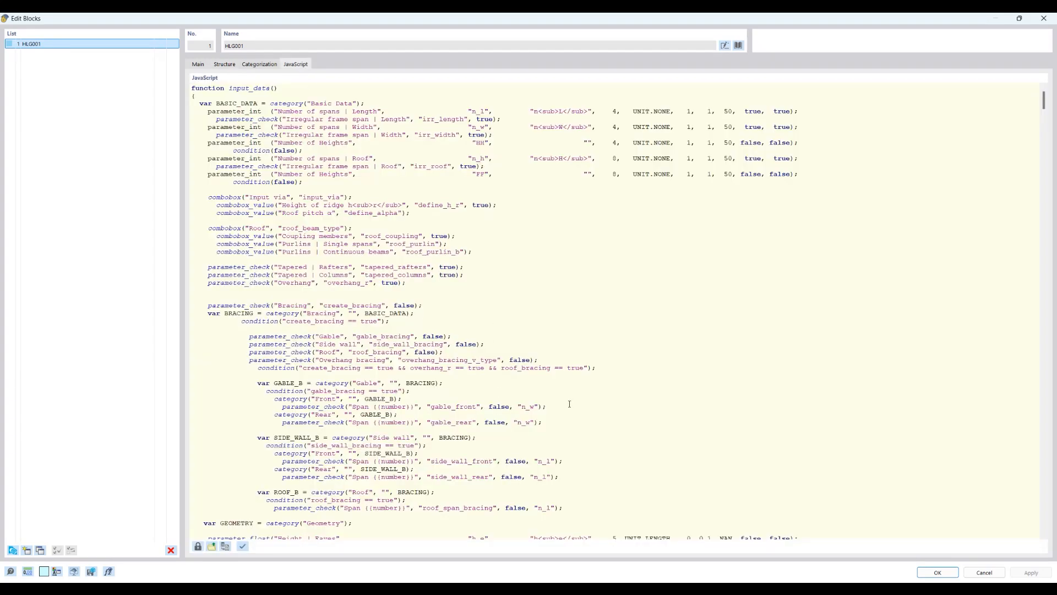
{"action": "left_click", "coordinate": [225, 65]}
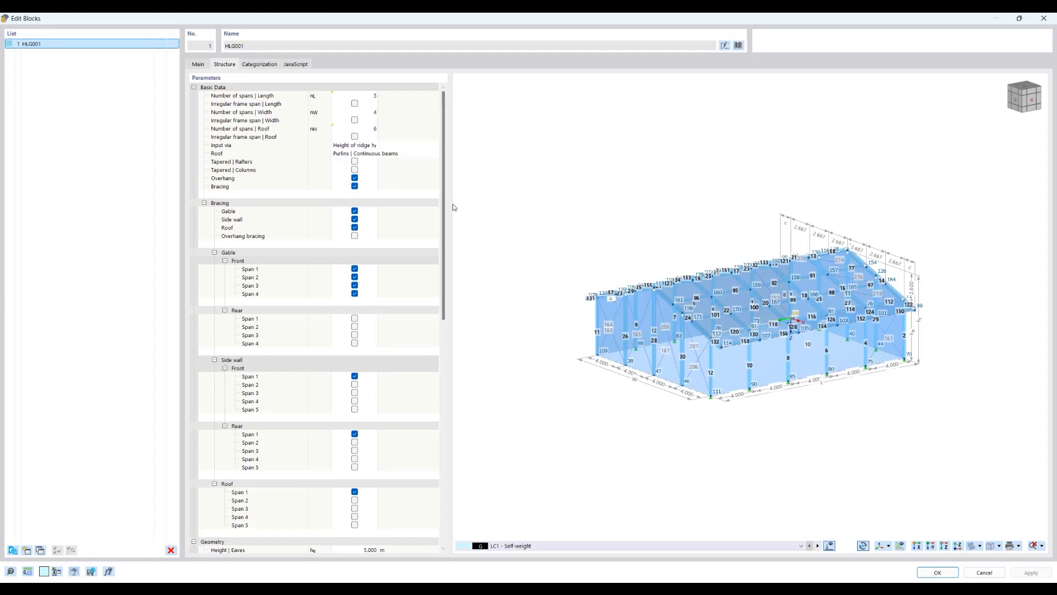
{"action": "scroll", "coordinate": [708, 310], "scroll_direction": "up", "scroll_amount": 2}
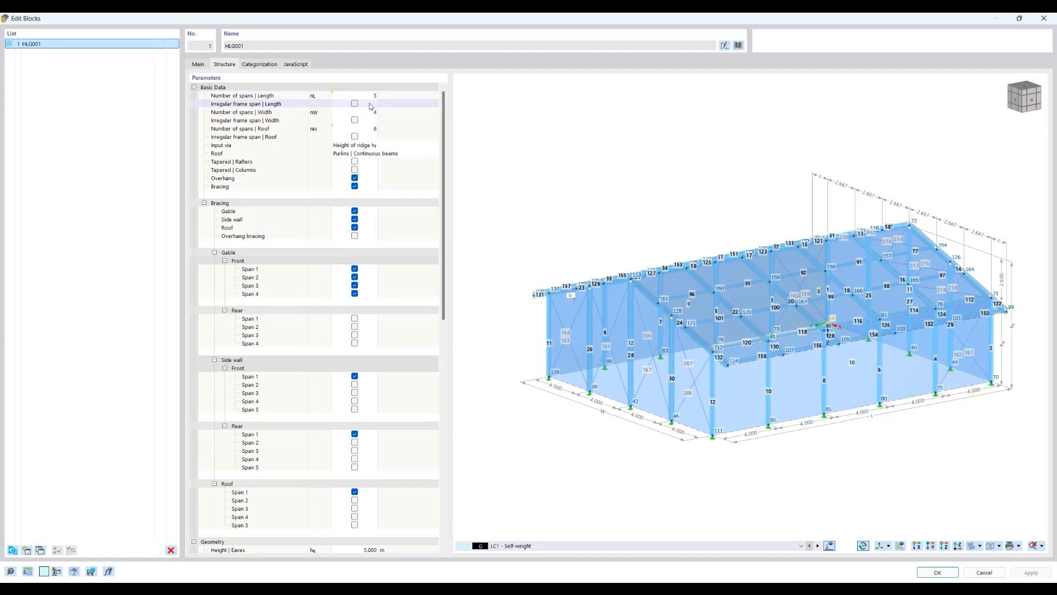
{"action": "scroll", "coordinate": [822, 302], "scroll_direction": "up", "scroll_amount": 1}
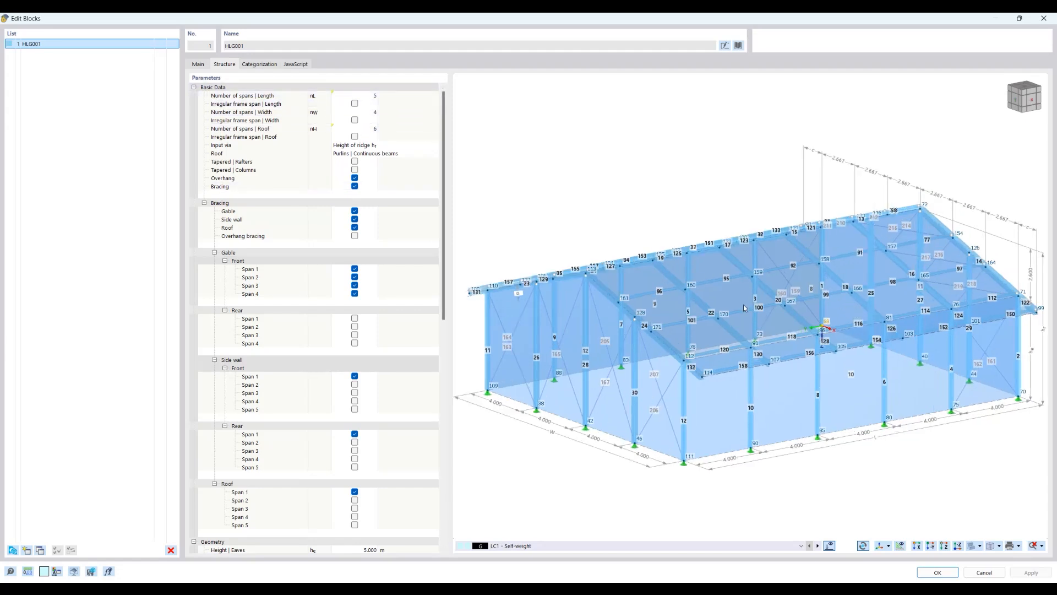
Deactivate the front gable bracing in span 3 and activate it again to check the preview.
{"action": "left_click_drag", "start_coordinate": [445, 287], "coordinate": [444, 317]}
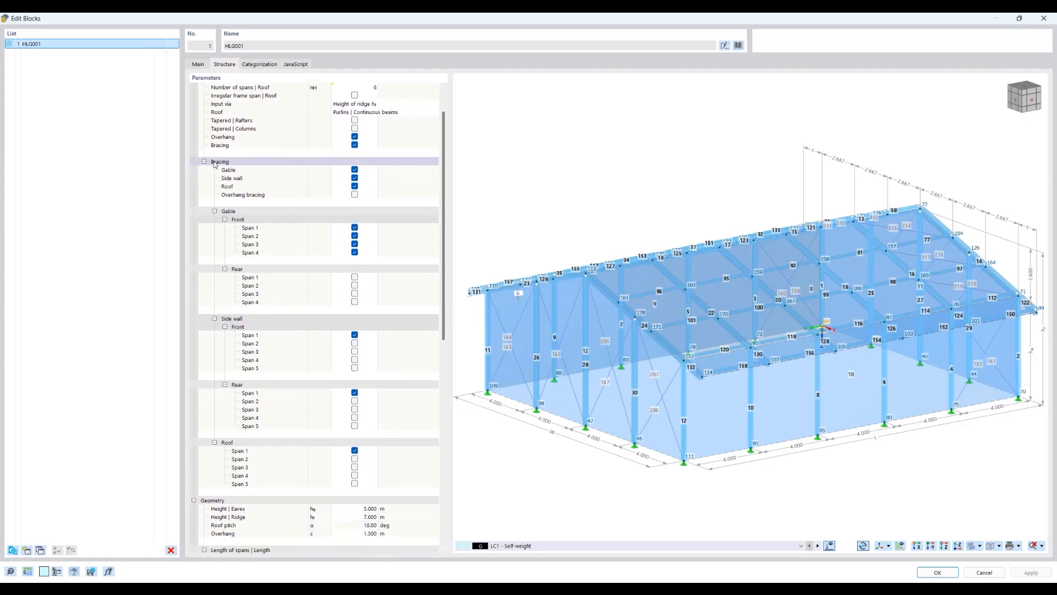
{"action": "left_click", "coordinate": [355, 246]}
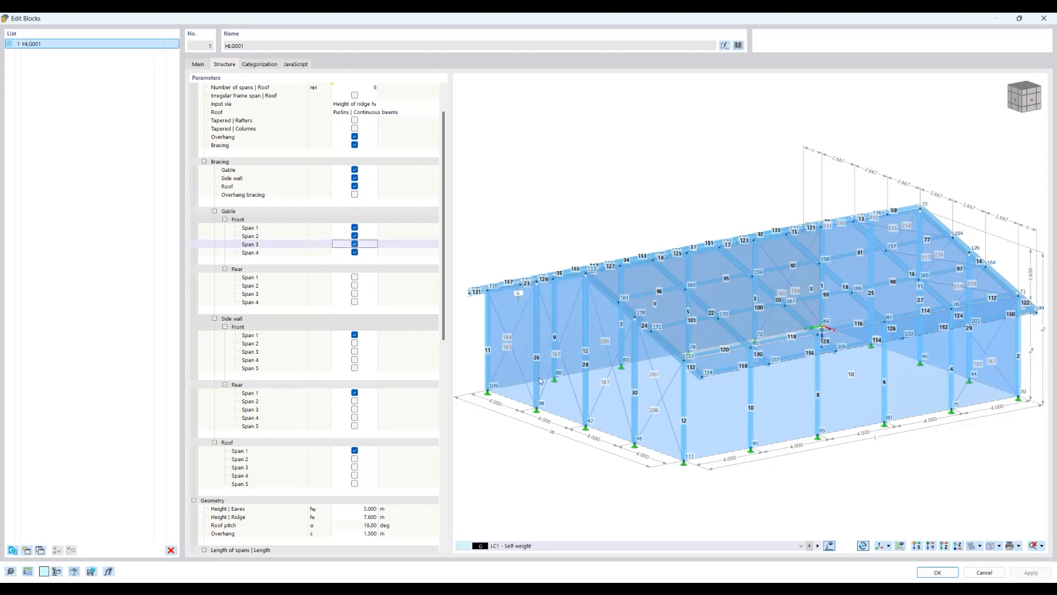
{"action": "key", "text": "space"}
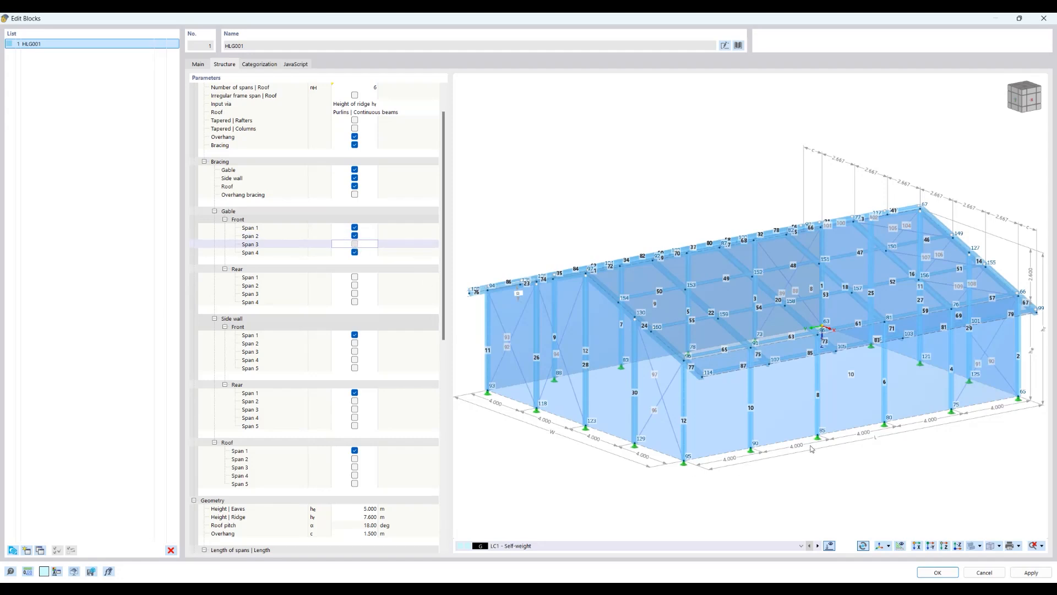
{"action": "key", "text": "space"}
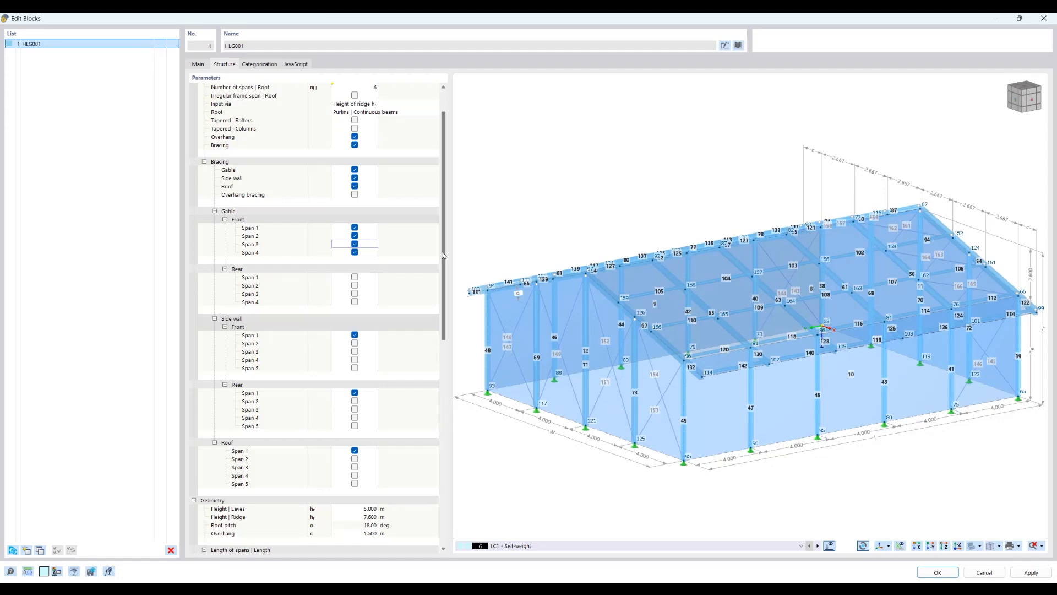
Collapse the gable, side wall and roof bracing groups and review the block's geometry, section, support and load parameters.
{"action": "left_click", "coordinate": [214, 211]}
{"action": "left_click", "coordinate": [215, 219]}
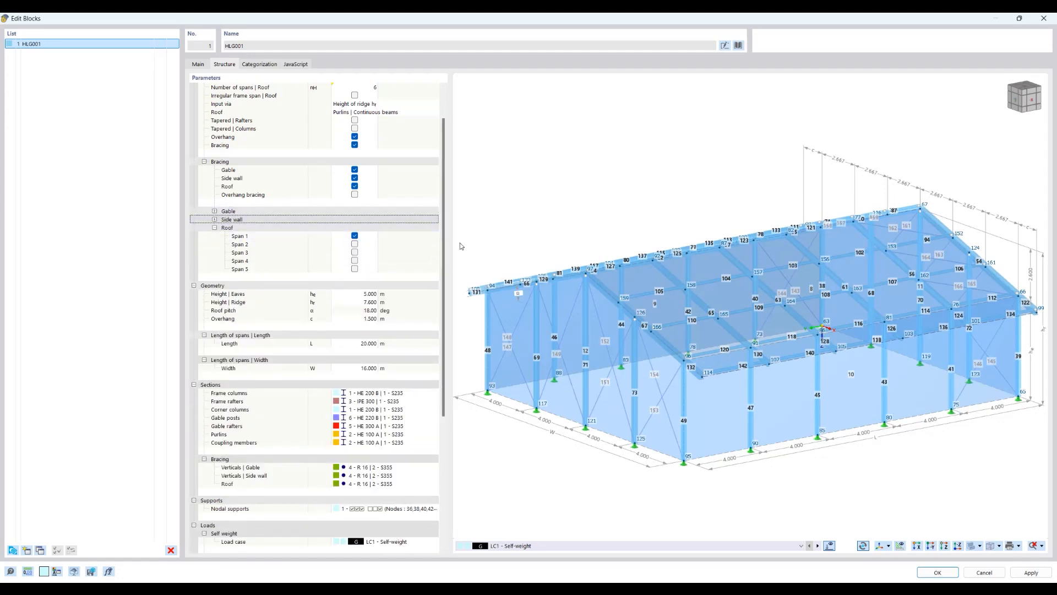
{"action": "left_click", "coordinate": [214, 228]}
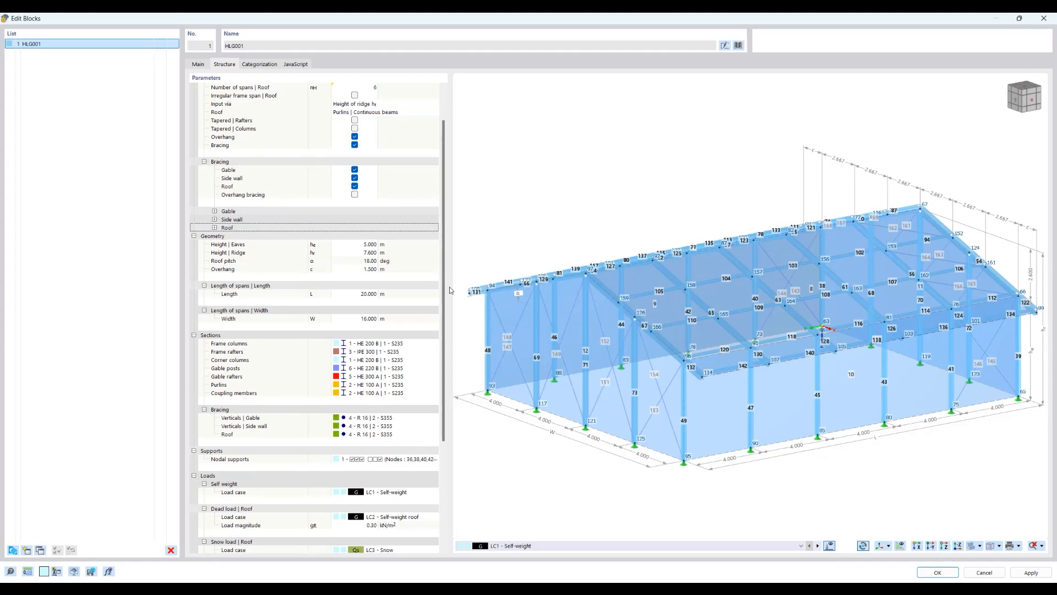
{"action": "scroll", "coordinate": [445, 349], "scroll_direction": "down", "scroll_amount": 2}
{"action": "scroll", "coordinate": [445, 348], "scroll_direction": "down", "scroll_amount": 2}
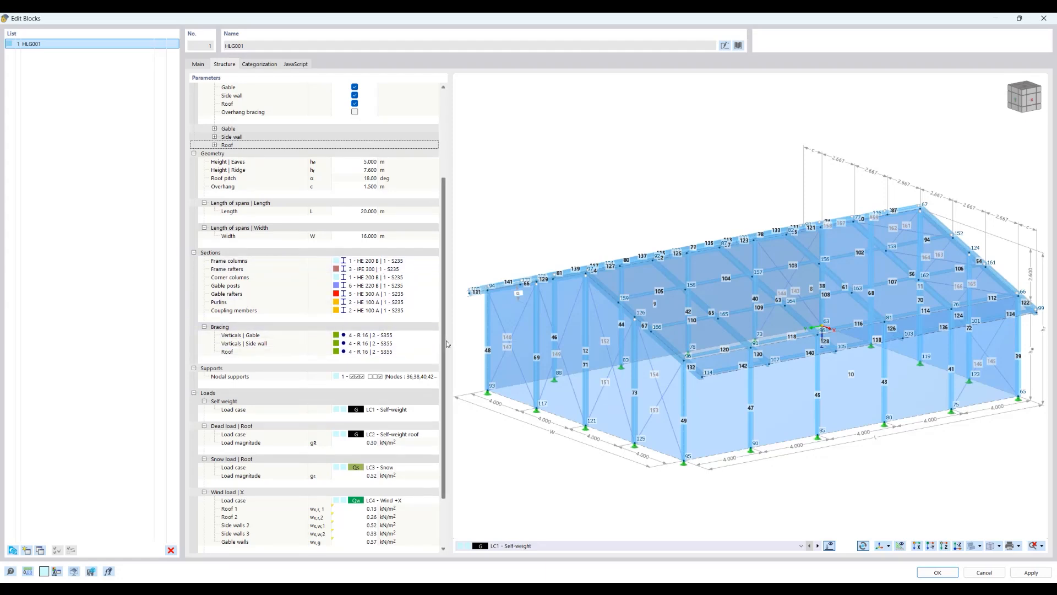
{"action": "left_click_drag", "start_coordinate": [447, 344], "coordinate": [440, 413]}
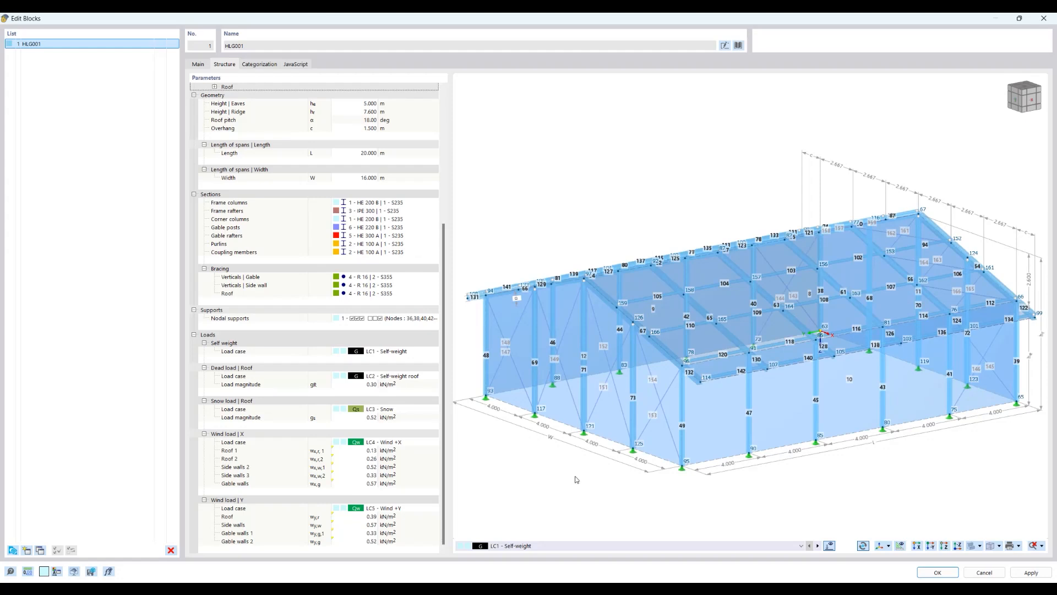
Cycle the hall preview through load cases LC1 to LC5 to examine the self-weight, snow and wind loads.
{"action": "scroll", "coordinate": [556, 547], "scroll_direction": "down", "scroll_amount": 1}
{"action": "scroll", "coordinate": [557, 546], "scroll_direction": "down", "scroll_amount": 1}
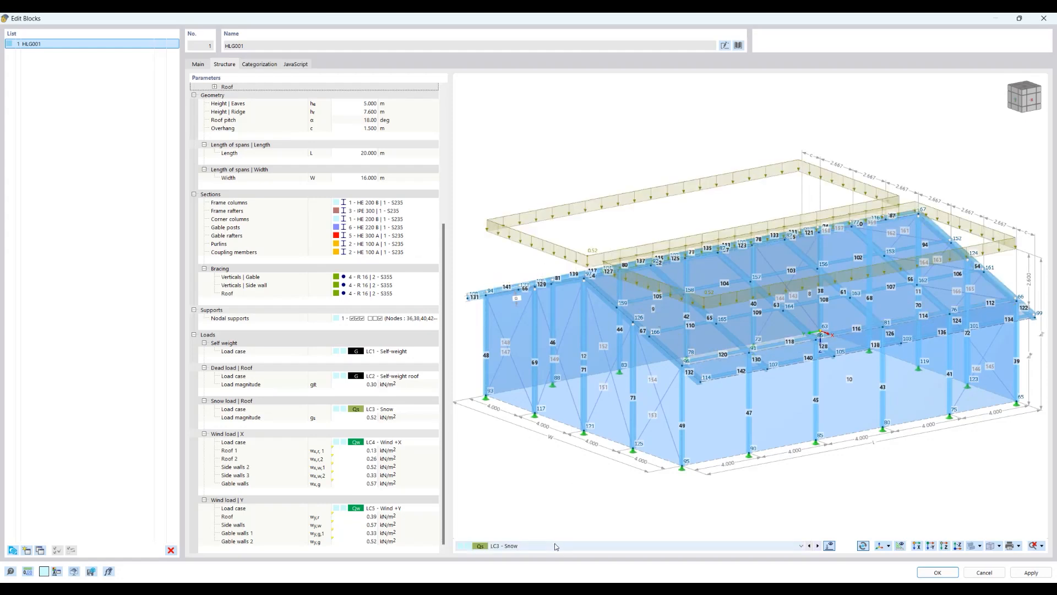
{"action": "scroll", "coordinate": [556, 546], "scroll_direction": "down", "scroll_amount": 1}
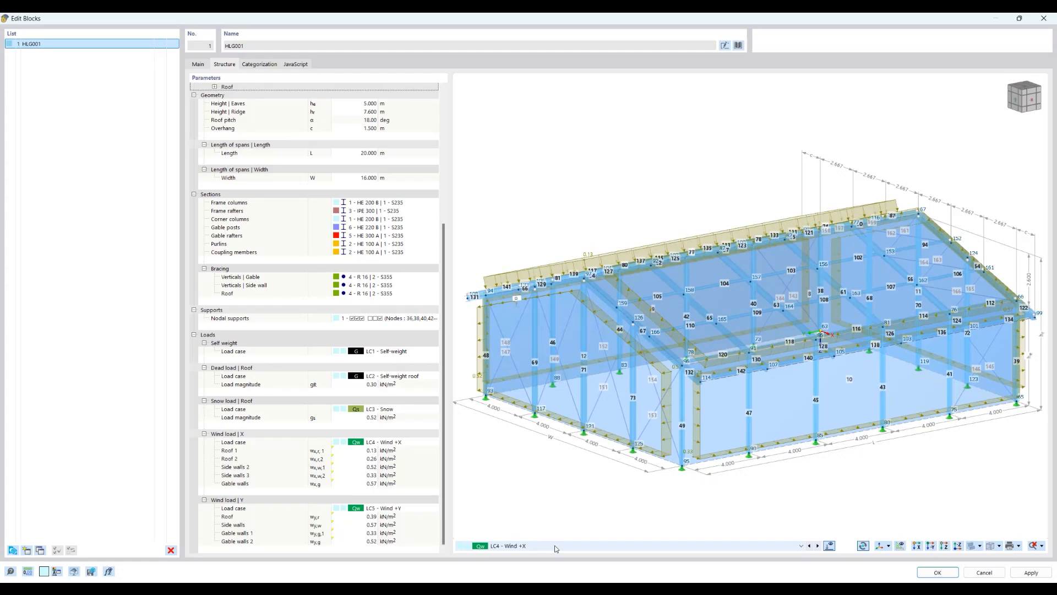
{"action": "scroll", "coordinate": [556, 549], "scroll_direction": "down", "scroll_amount": 1}
{"action": "scroll", "coordinate": [556, 549], "scroll_direction": "up", "scroll_amount": 1}
{"action": "scroll", "coordinate": [557, 550], "scroll_direction": "up", "scroll_amount": 1}
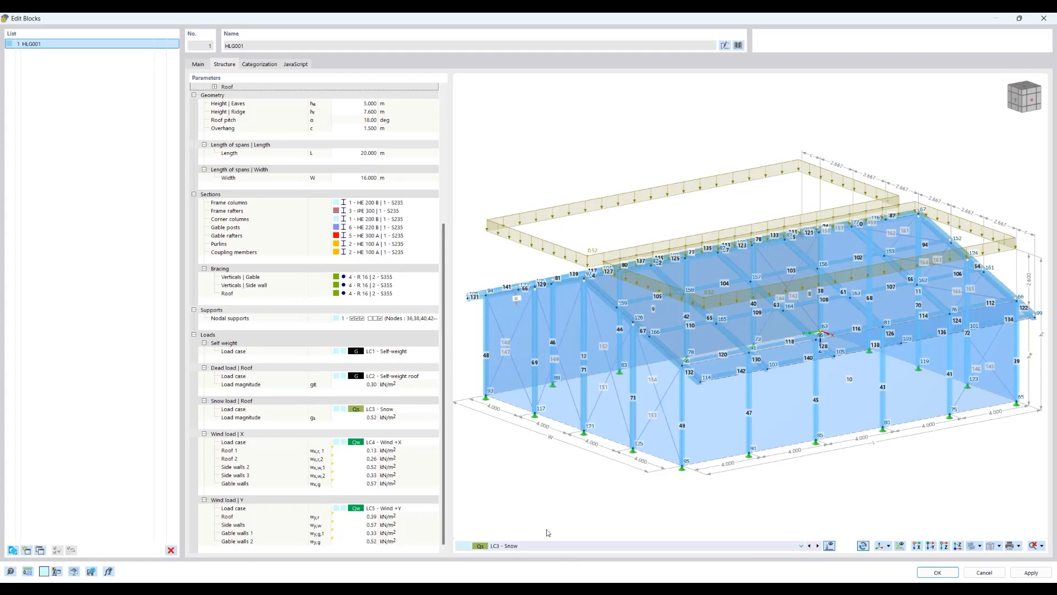
{"action": "scroll", "coordinate": [538, 548], "scroll_direction": "up", "scroll_amount": 1}
{"action": "scroll", "coordinate": [538, 549], "scroll_direction": "up", "scroll_amount": 1}
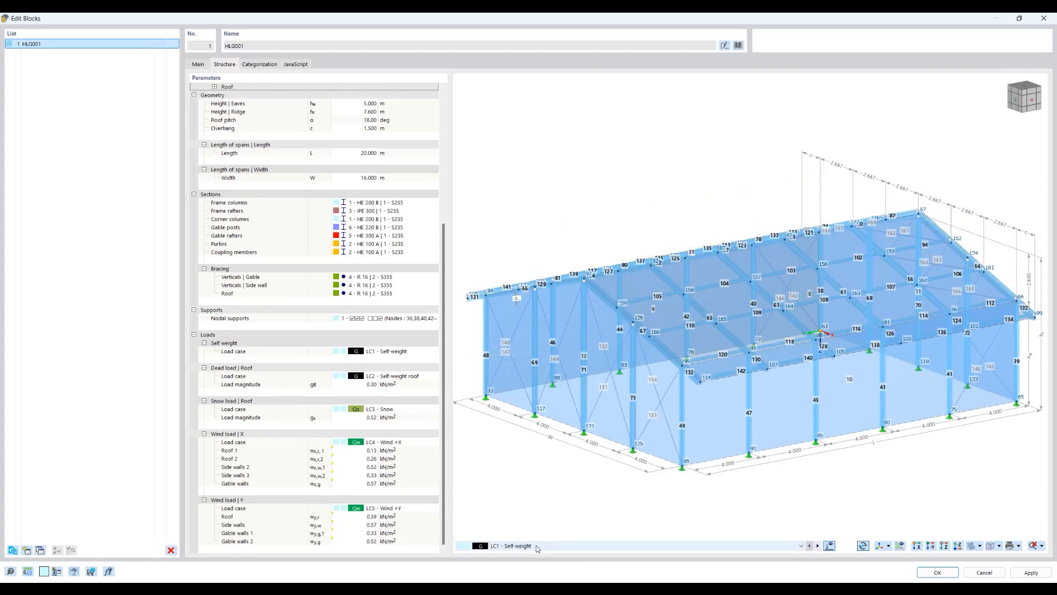
{"action": "scroll", "coordinate": [537, 548], "scroll_direction": "down", "scroll_amount": 3}
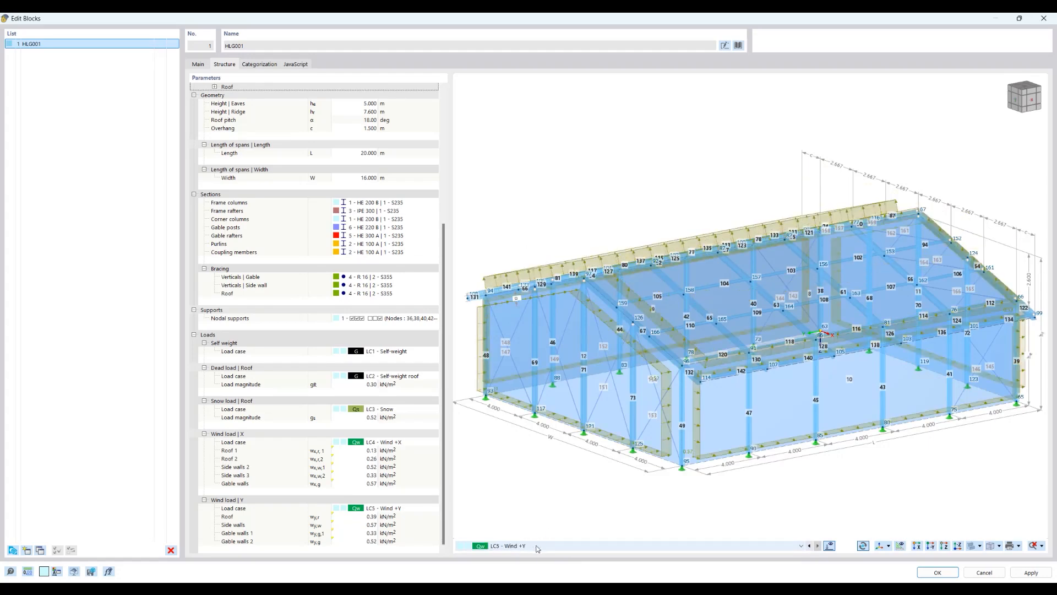
{"action": "scroll", "coordinate": [538, 548], "scroll_direction": "down", "scroll_amount": 1}
{"action": "scroll", "coordinate": [538, 548], "scroll_direction": "up", "scroll_amount": 3}
{"action": "scroll", "coordinate": [538, 549], "scroll_direction": "up", "scroll_amount": 1}
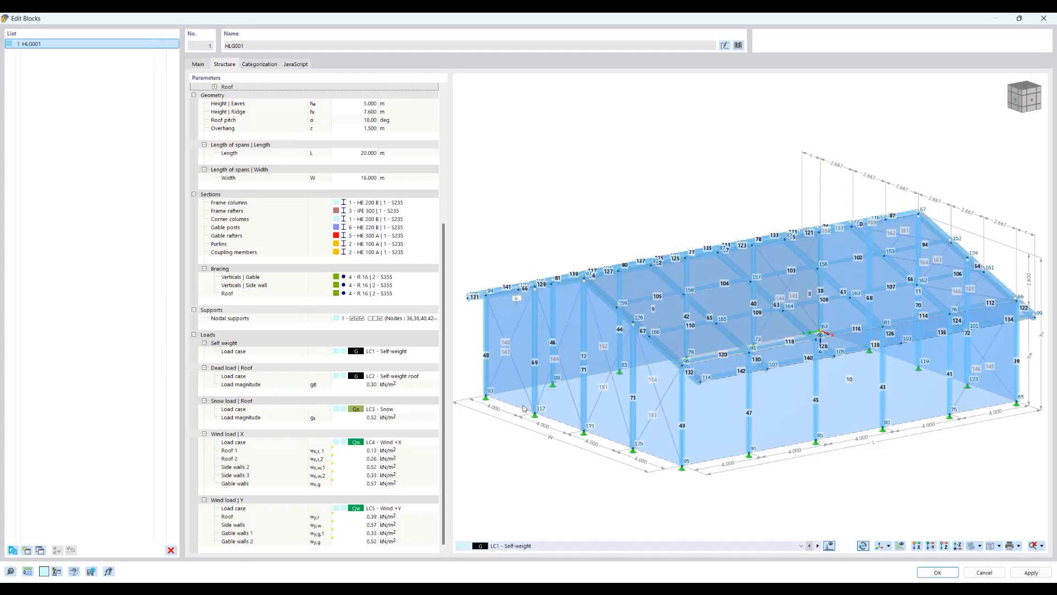
Try 6 spans in the hall's width to check the gable layout, and restore the number to 4.
{"action": "middle_click_drag", "start_coordinate": [628, 433], "coordinate": [644, 408], "text": "ctrl"}
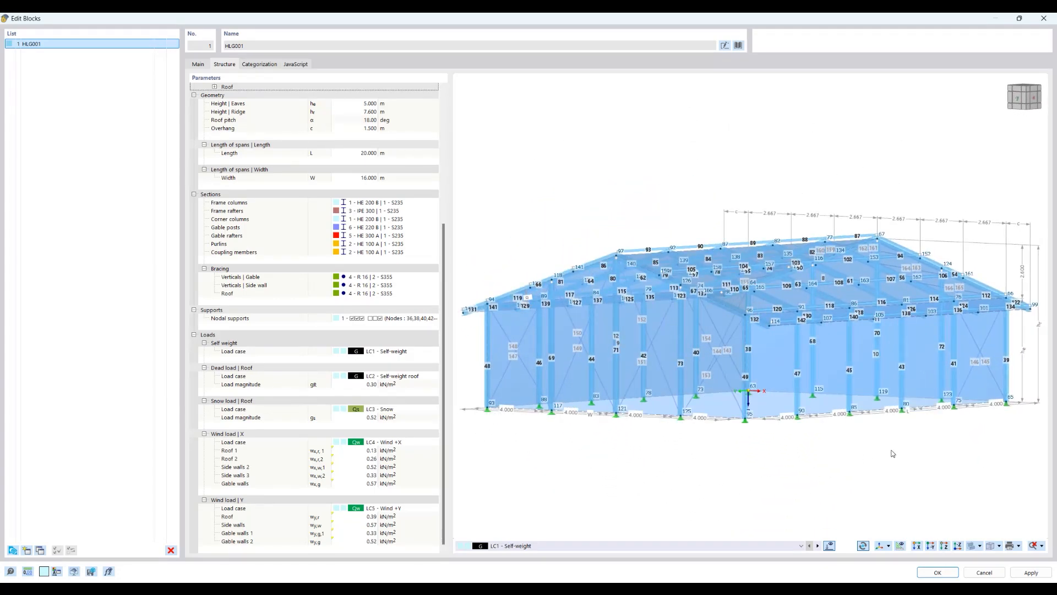
{"action": "middle_click_drag", "start_coordinate": [893, 453], "coordinate": [937, 472], "text": "ctrl"}
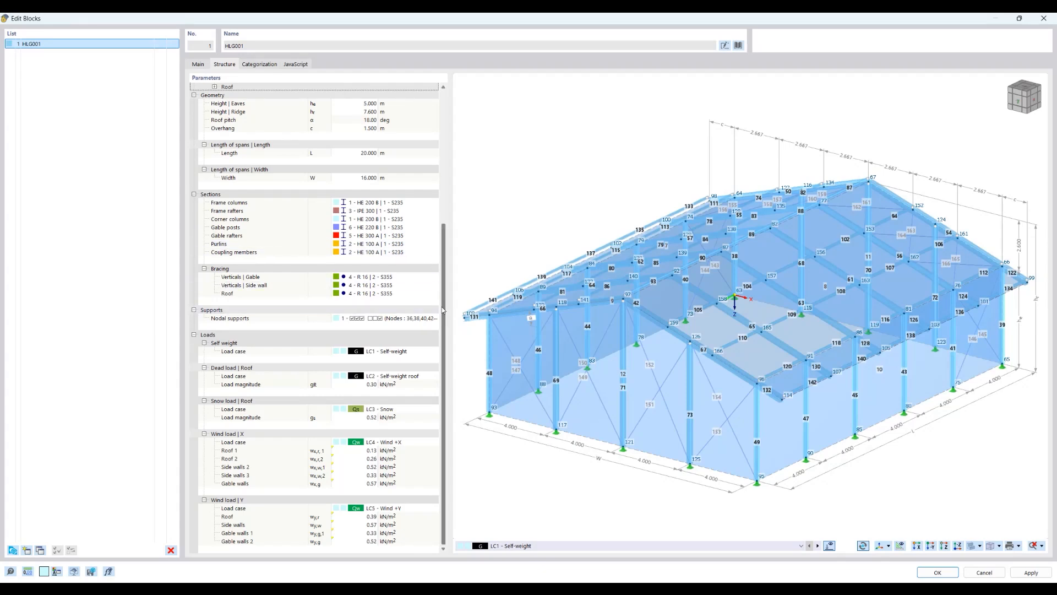
{"action": "left_click_drag", "start_coordinate": [443, 309], "coordinate": [430, 156]}
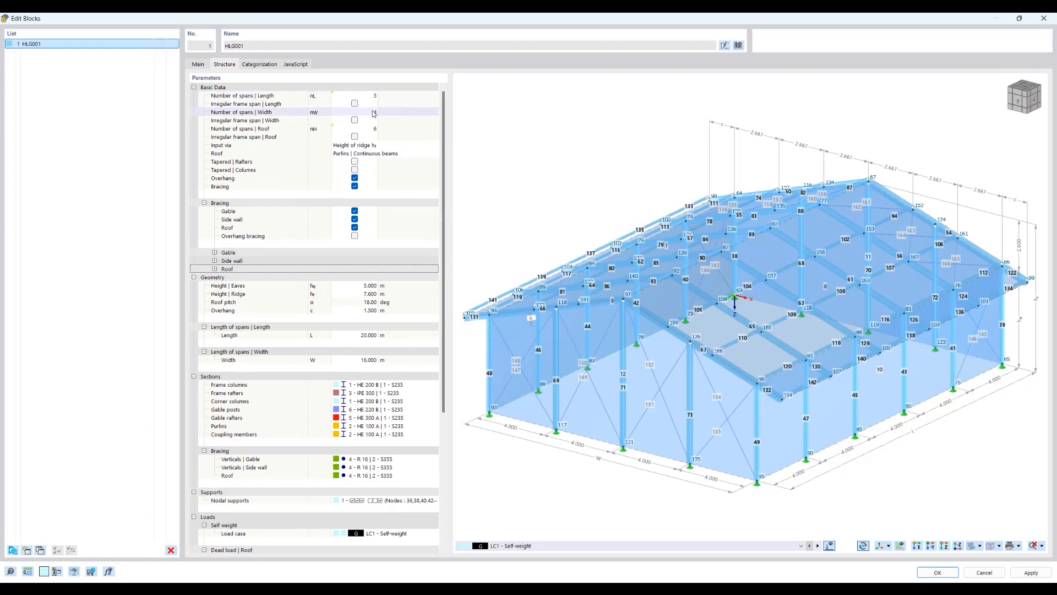
{"action": "left_click", "coordinate": [411, 112]}
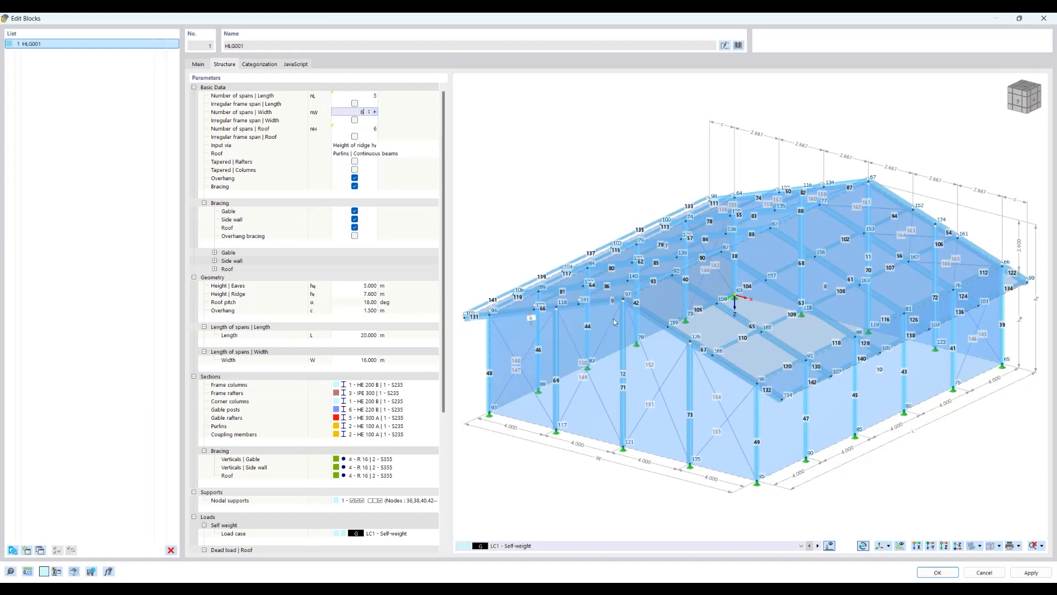
{"action": "key", "text": "Return"}
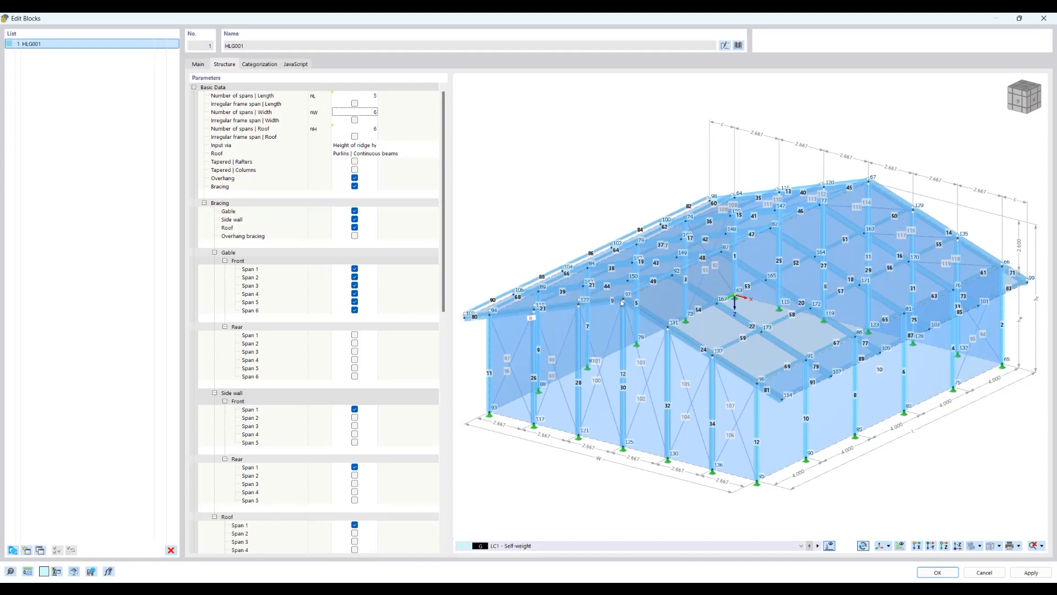
{"action": "left_click", "coordinate": [362, 111]}
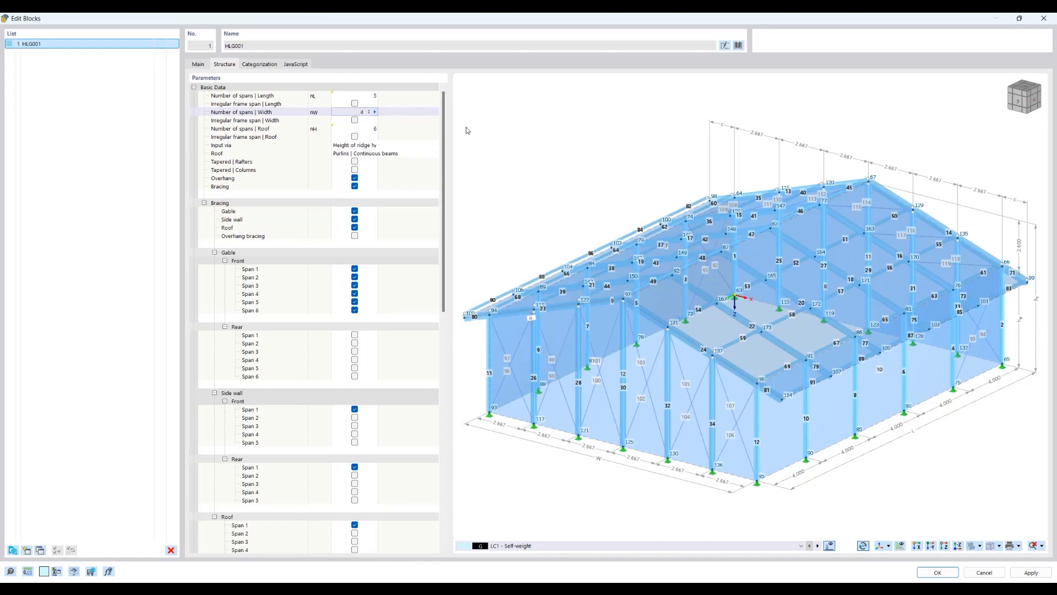
{"action": "key", "text": "Return"}
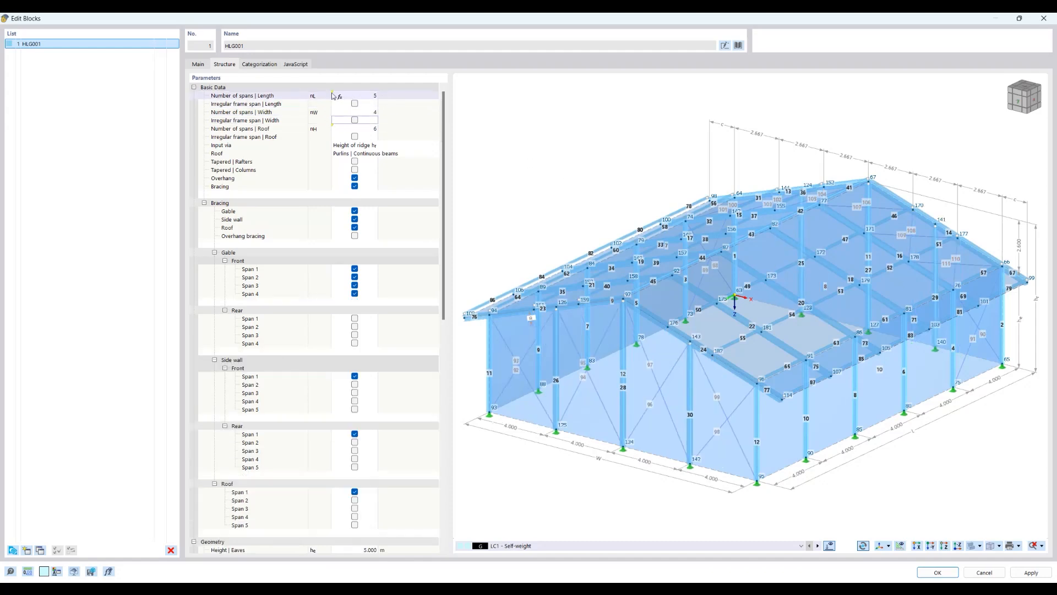
Examine the global parameters linked to the number of length spans and leave the block editing without saving.
{"action": "left_click", "coordinate": [375, 97]}
{"action": "left_click", "coordinate": [375, 96]}
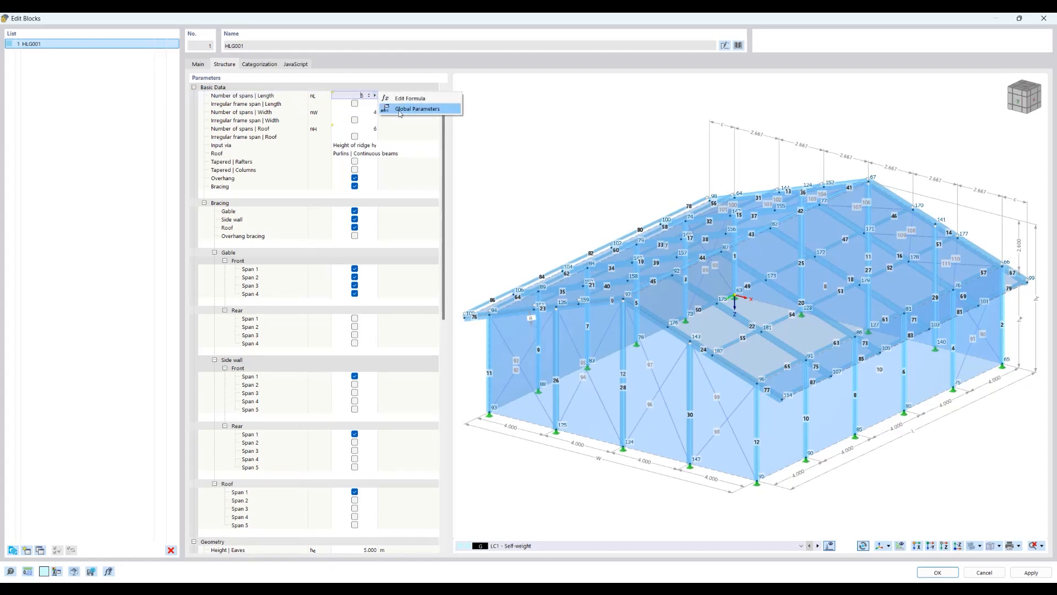
{"action": "left_click", "coordinate": [400, 109]}
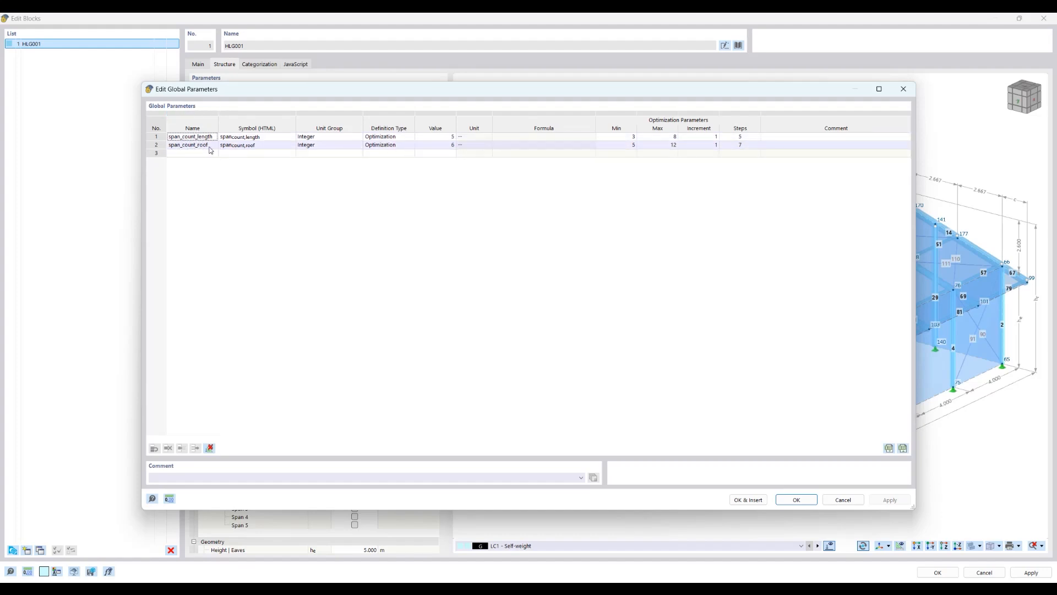
{"action": "left_click_drag", "start_coordinate": [309, 93], "coordinate": [351, 140]}
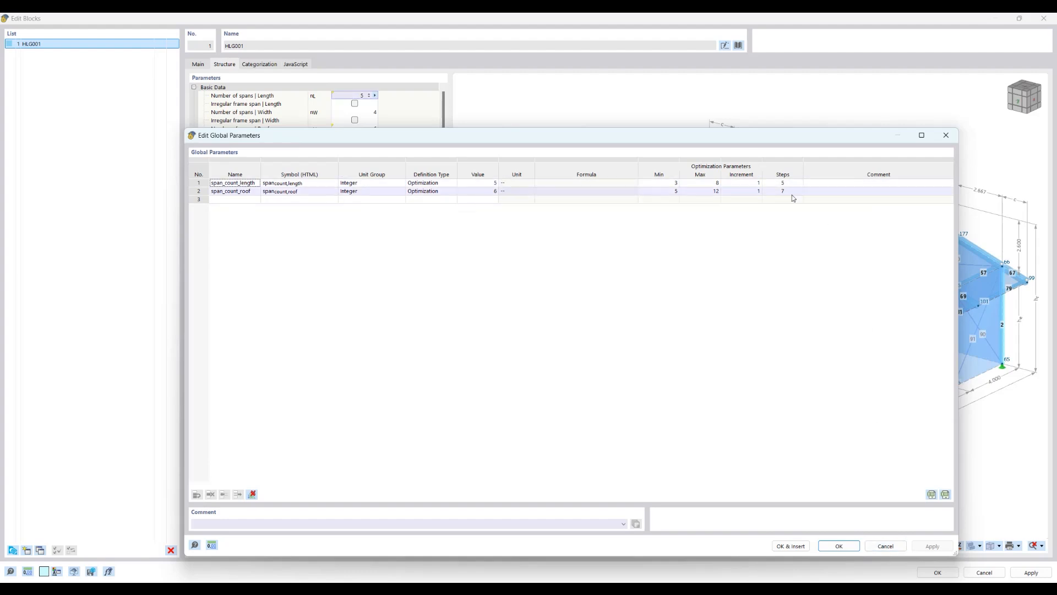
{"action": "left_click", "coordinate": [886, 546]}
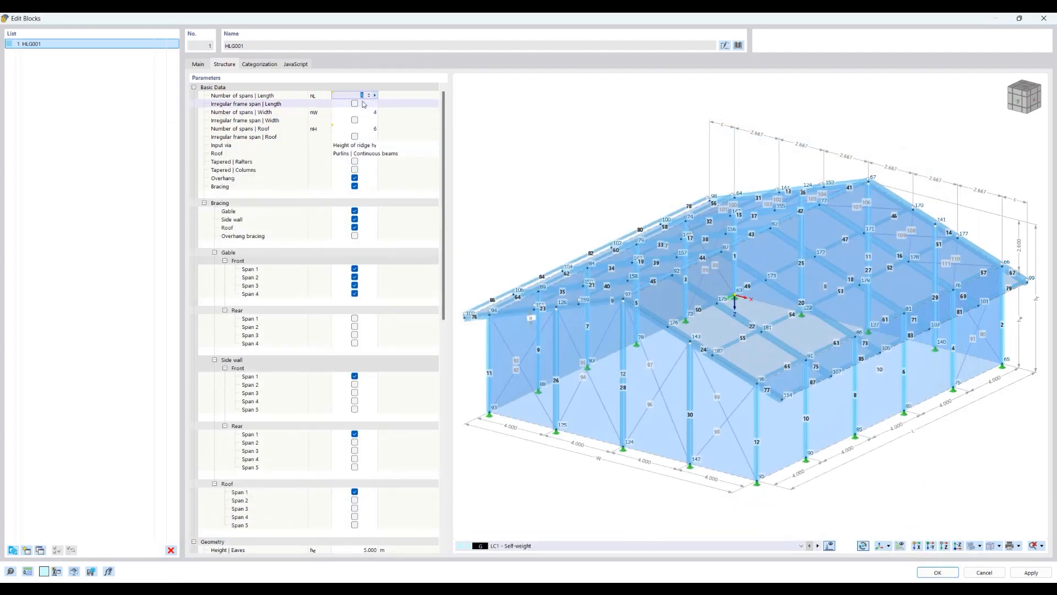
{"action": "key", "text": "Return"}
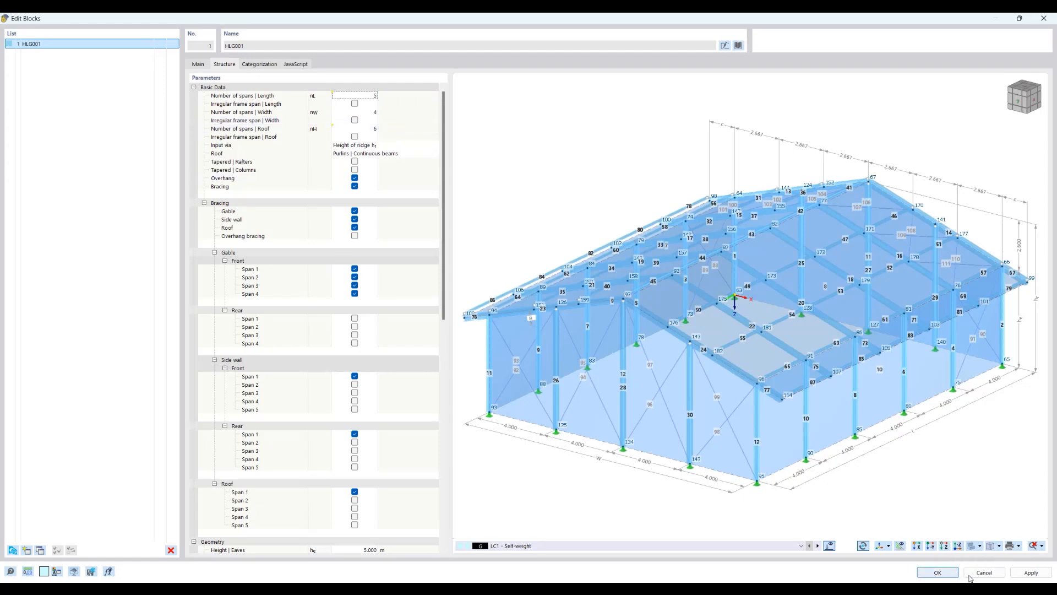
{"action": "left_click", "coordinate": [984, 573]}
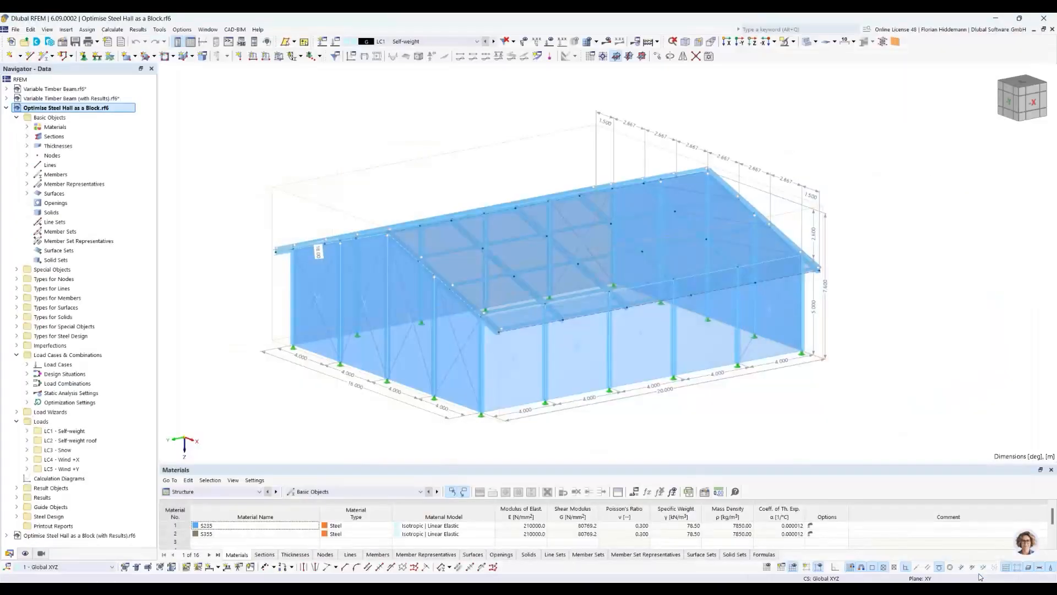
Set the global parameters span_count_length to 3 and span_count_roof to 4 and apply them to the hall model.
{"action": "middle_click_drag", "start_coordinate": [831, 208], "coordinate": [854, 216], "text": "ctrl"}
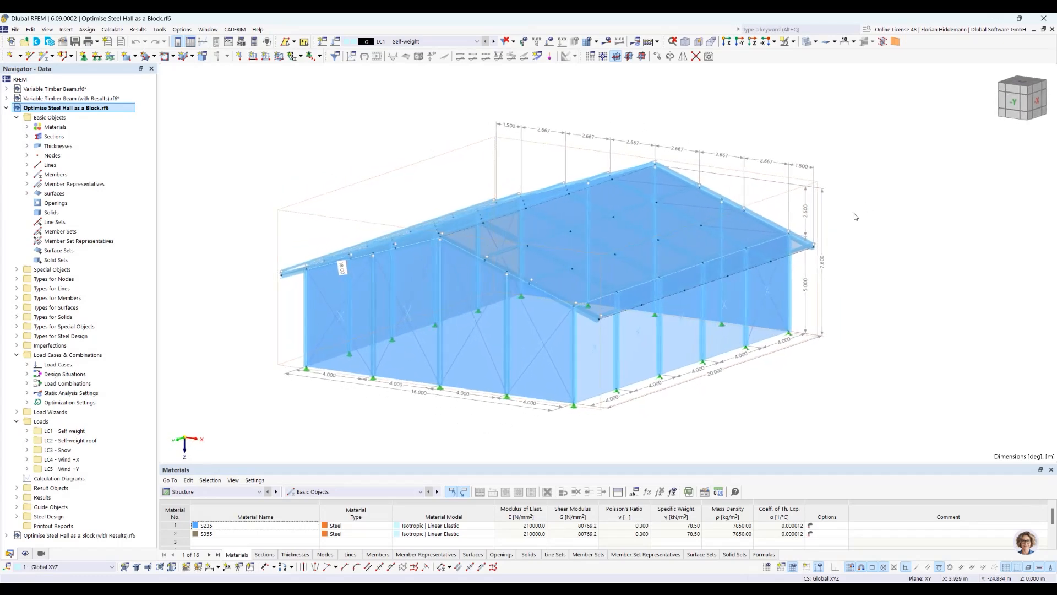
{"action": "left_click", "coordinate": [31, 29]}
{"action": "left_click", "coordinate": [31, 29]}
{"action": "left_click", "coordinate": [31, 29]}
{"action": "left_click", "coordinate": [122, 380]}
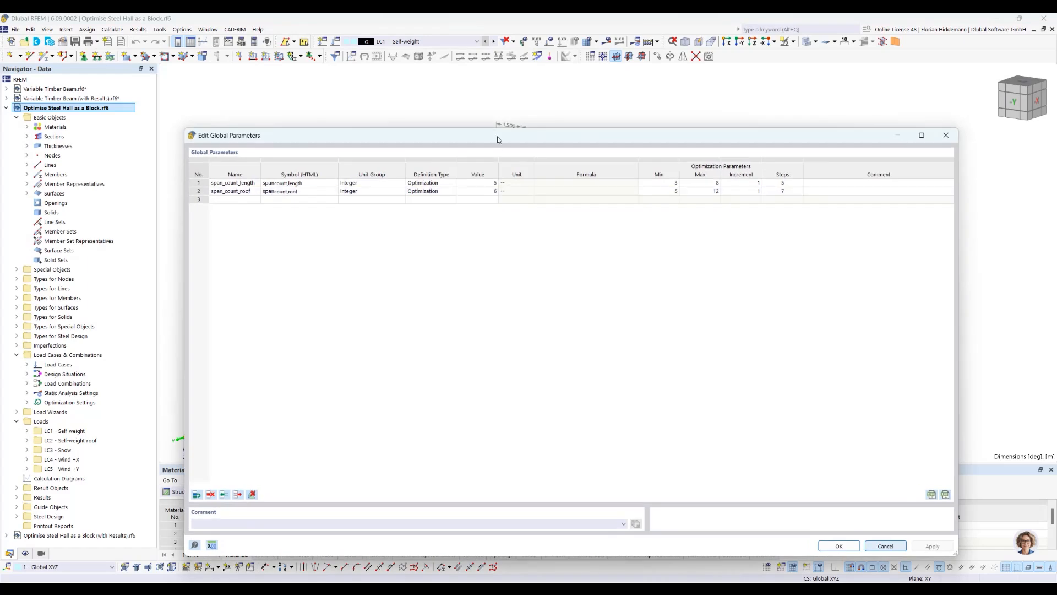
{"action": "left_click_drag", "start_coordinate": [500, 140], "coordinate": [504, 413]}
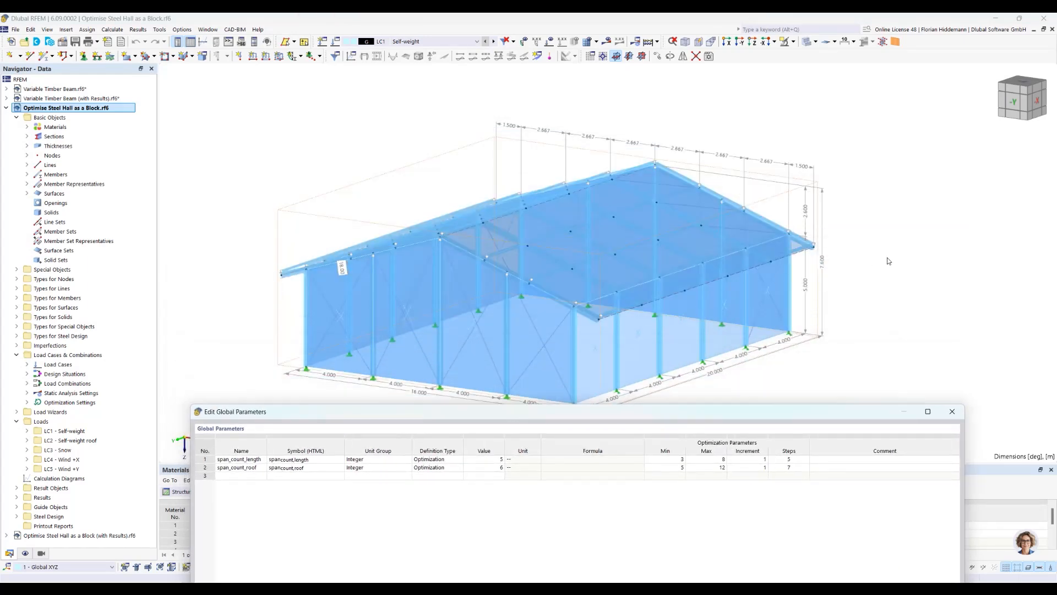
{"action": "double_click", "coordinate": [478, 461]}
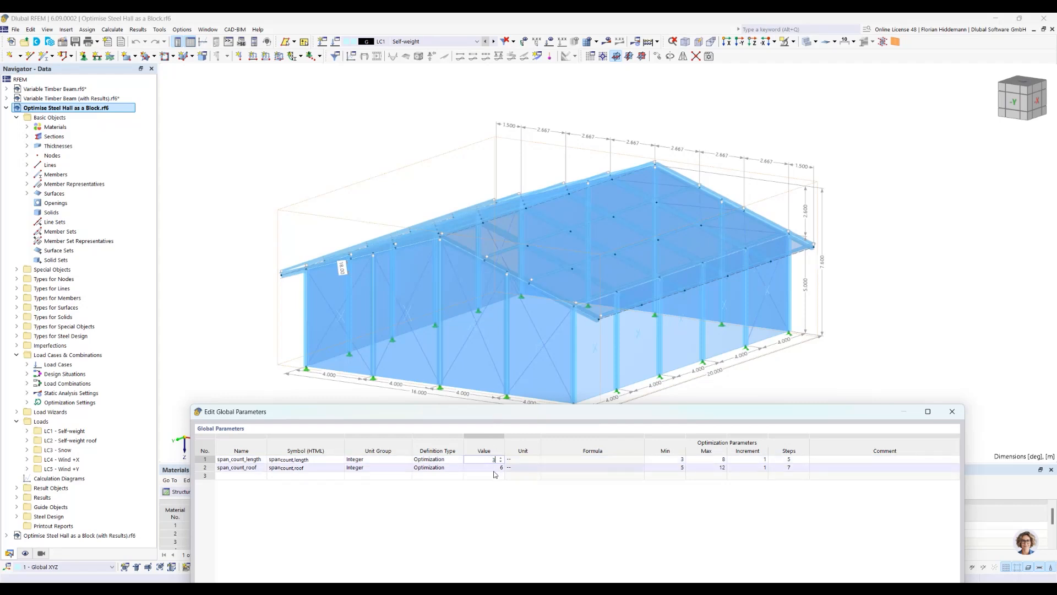
{"action": "double_click", "coordinate": [493, 469]}
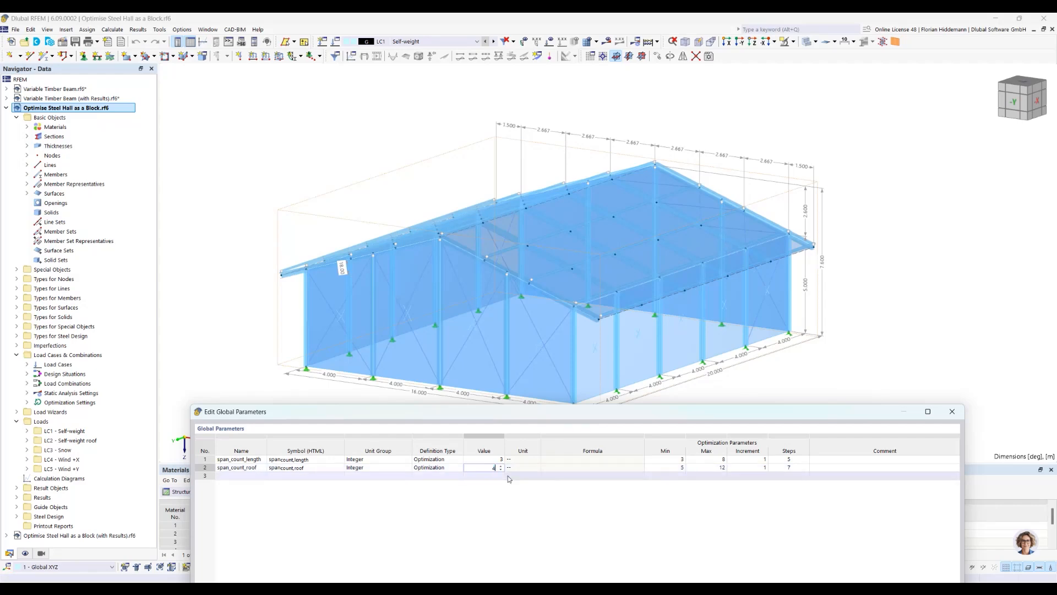
{"action": "left_click_drag", "start_coordinate": [556, 412], "coordinate": [258, 90]}
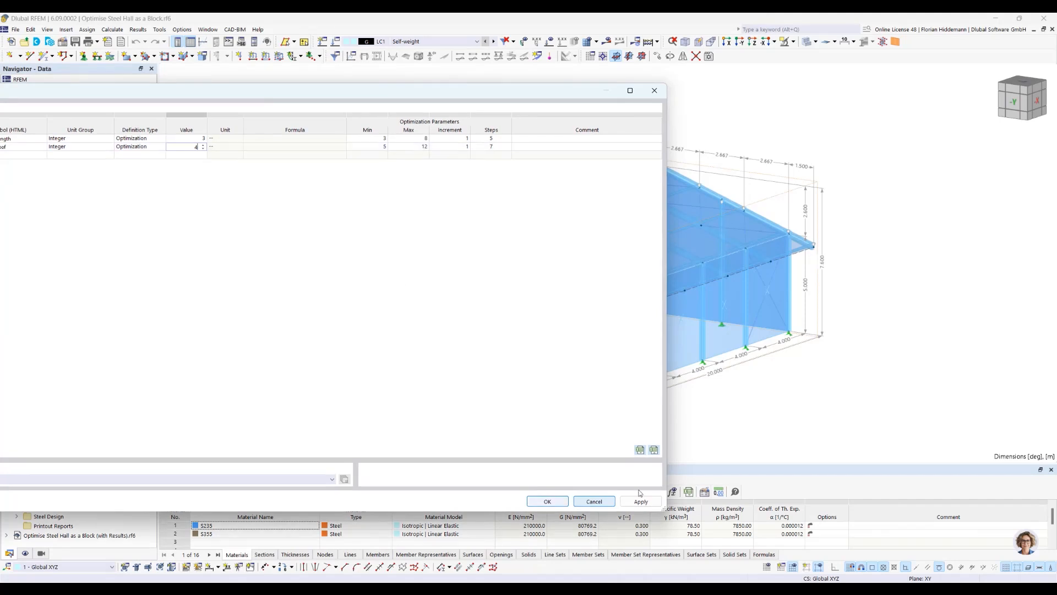
{"action": "left_click", "coordinate": [641, 500]}
{"action": "left_click_drag", "start_coordinate": [528, 98], "coordinate": [536, 446]}
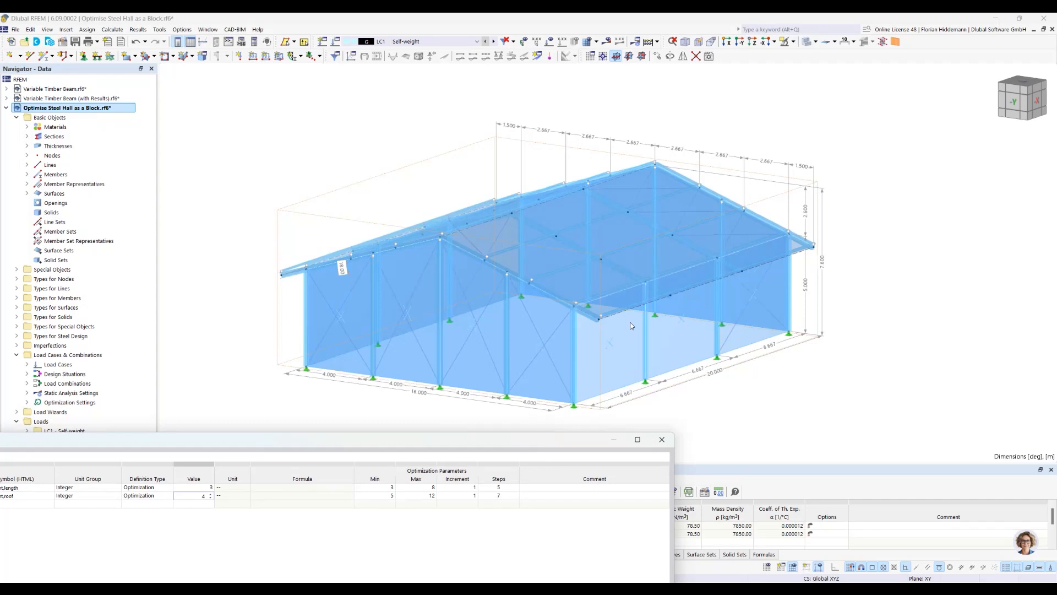
Set the global parameters span_count_length to 5 and span_count_roof to 8, apply them to the hall, and close the parameter editing.
{"action": "left_click_drag", "start_coordinate": [569, 445], "coordinate": [908, 439]}
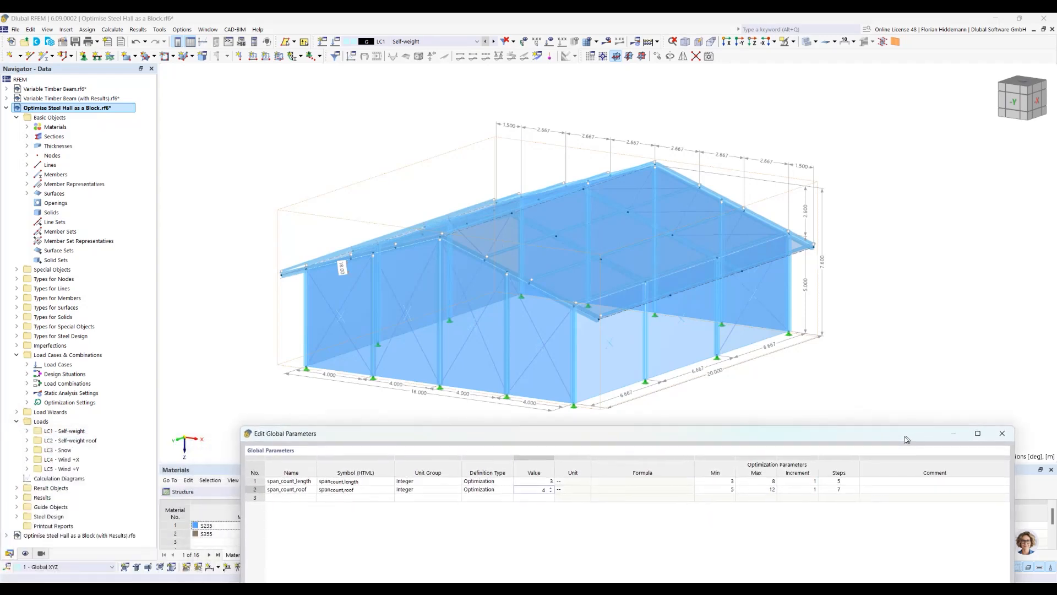
{"action": "left_click_drag", "start_coordinate": [904, 436], "coordinate": [878, 427]}
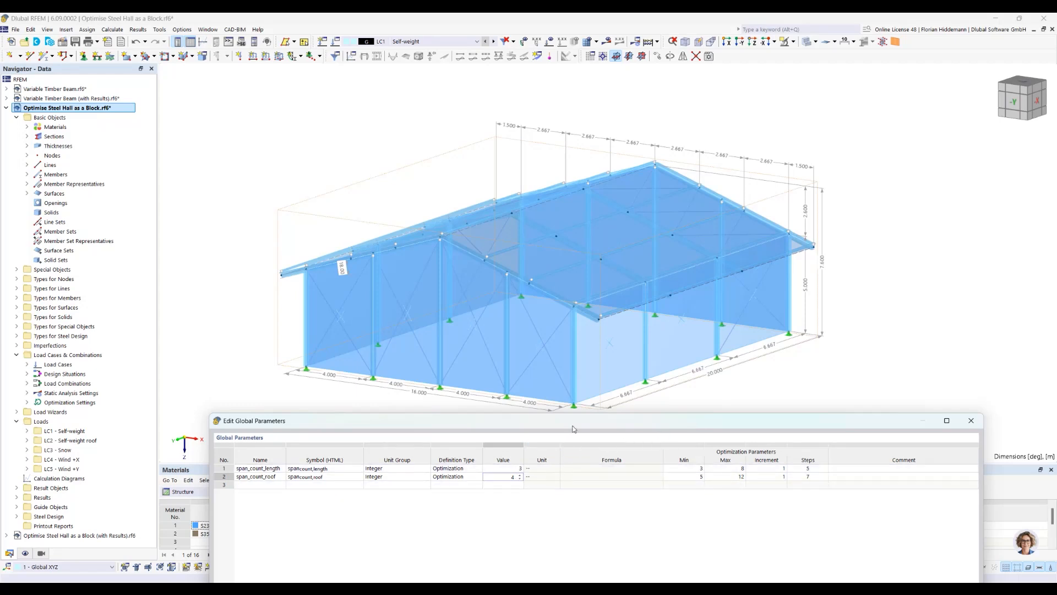
{"action": "left_click_drag", "start_coordinate": [575, 423], "coordinate": [572, 435]}
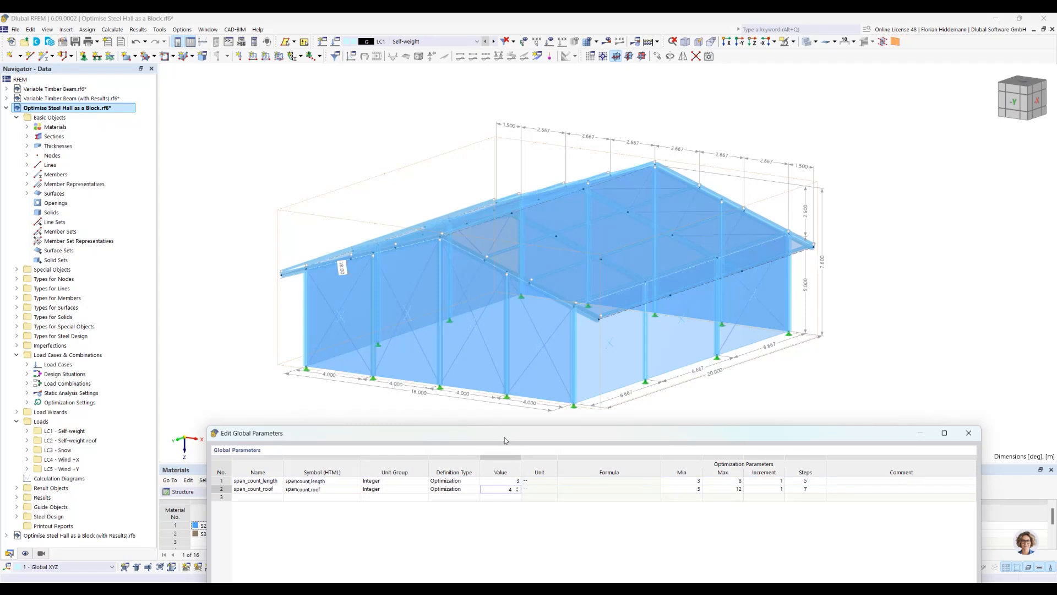
{"action": "left_click_drag", "start_coordinate": [504, 435], "coordinate": [436, 379]}
{"action": "left_click", "coordinate": [403, 426]}
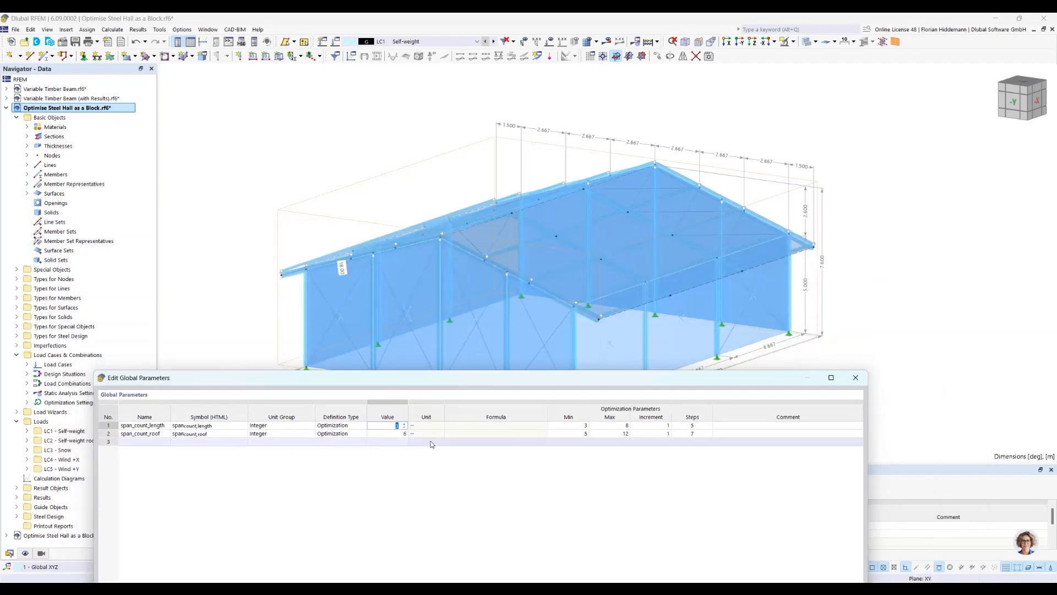
{"action": "left_click", "coordinate": [398, 434]}
{"action": "type", "text": "8"}
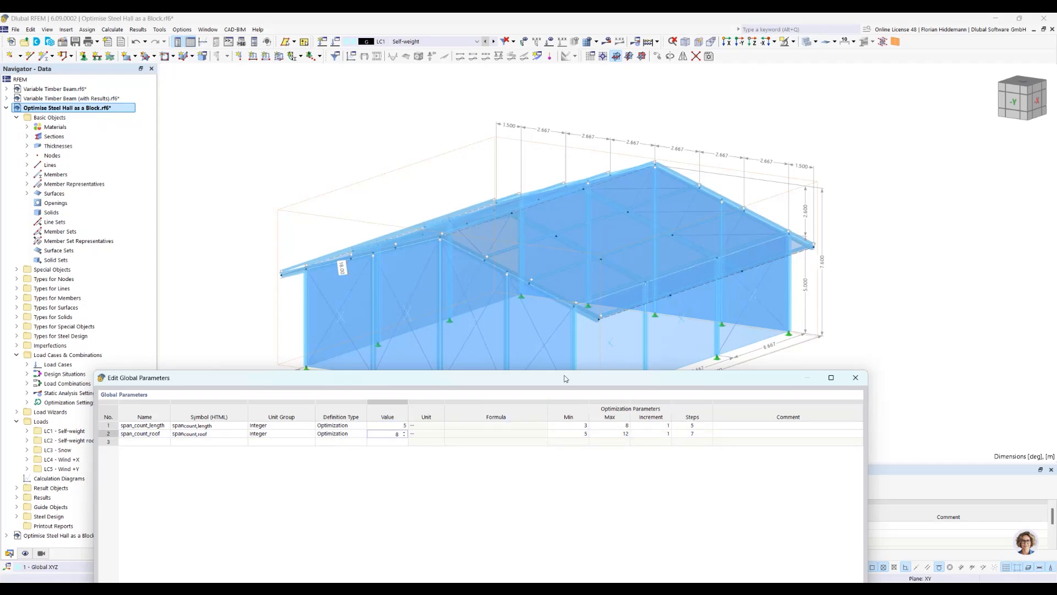
{"action": "left_click_drag", "start_coordinate": [551, 379], "coordinate": [45, 128]}
{"action": "left_click", "coordinate": [336, 538]}
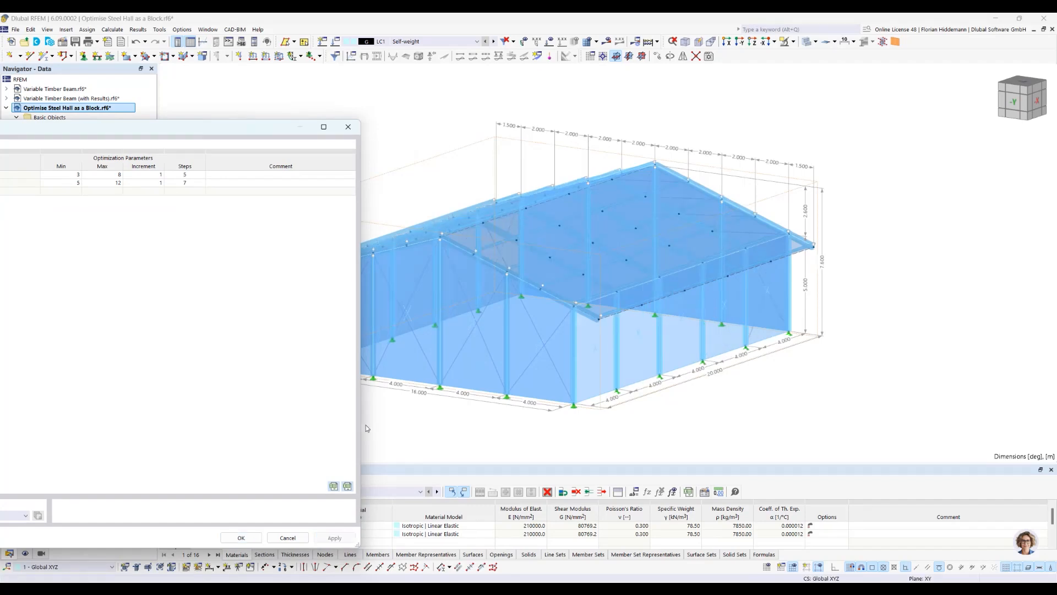
{"action": "left_click_drag", "start_coordinate": [220, 127], "coordinate": [775, 108]}
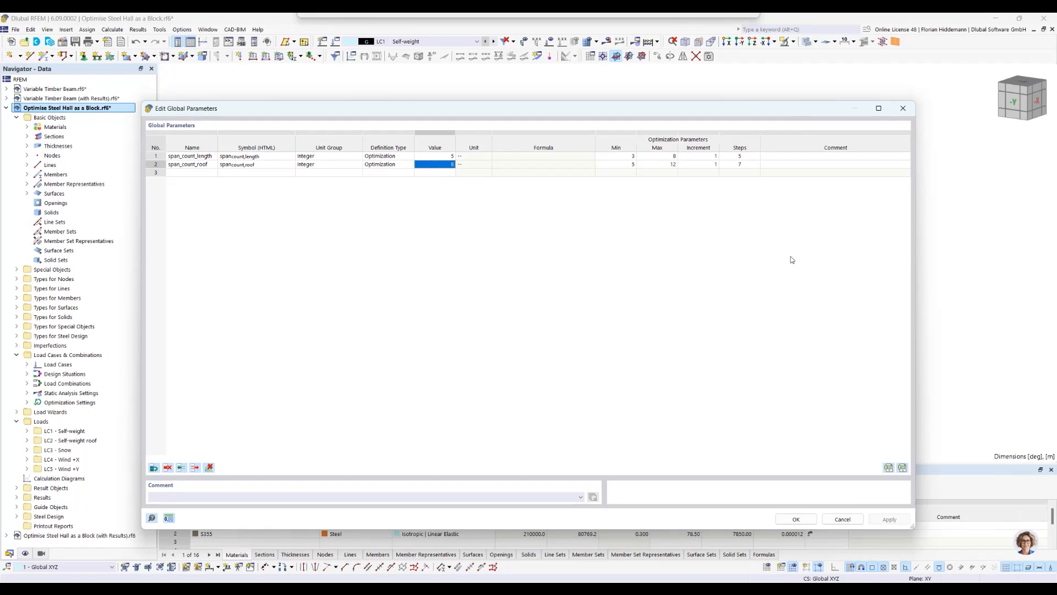
{"action": "left_click", "coordinate": [851, 520]}
Redock the Materials table beneath the hall model and enlarge it to show more rows.
{"action": "left_click_drag", "start_coordinate": [833, 466], "coordinate": [815, 438]}
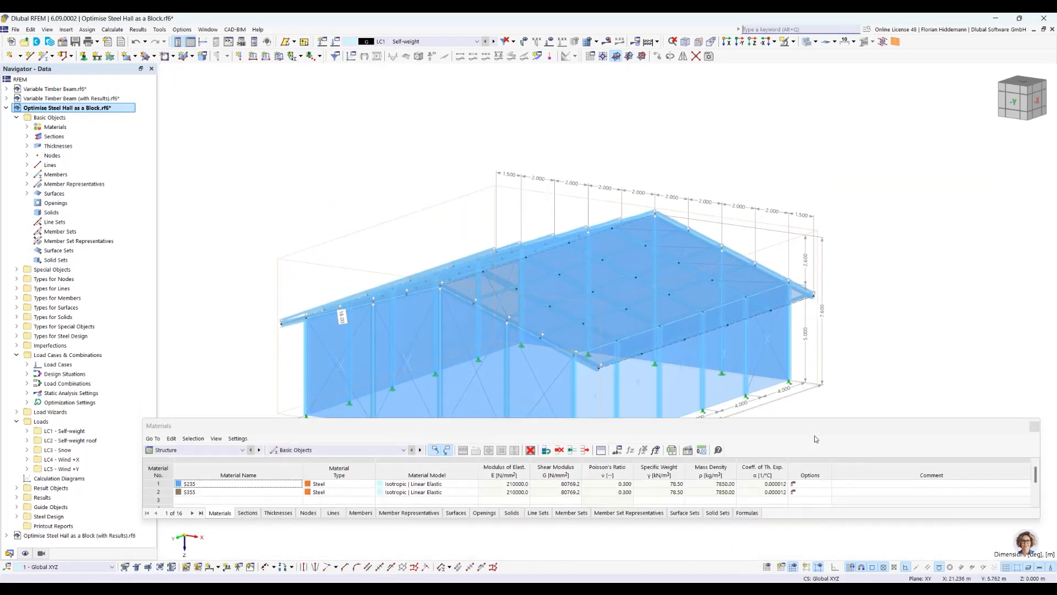
{"action": "left_click_drag", "start_coordinate": [337, 429], "coordinate": [333, 532]}
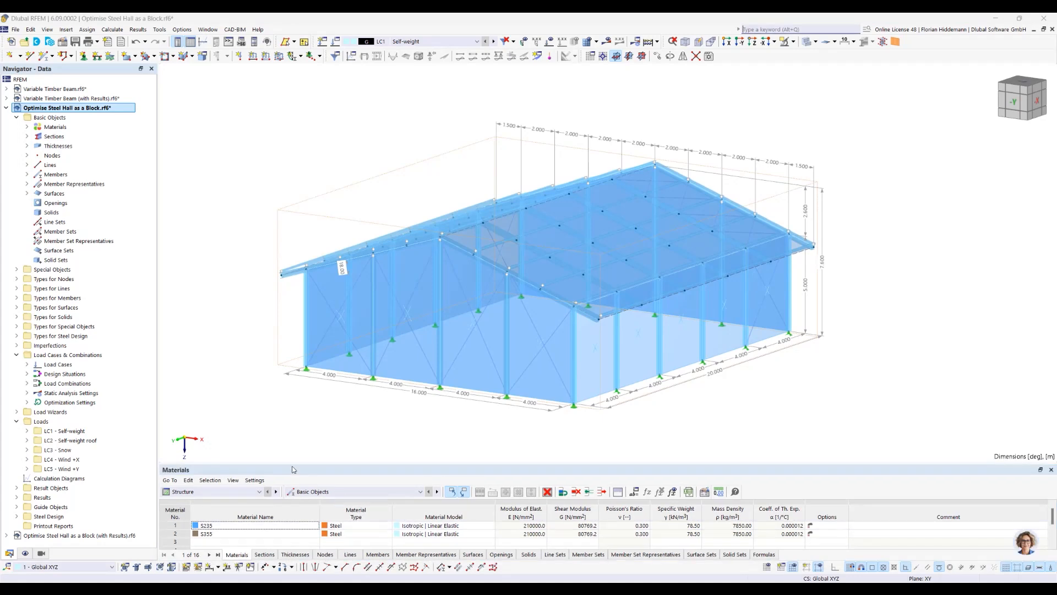
{"action": "left_click_drag", "start_coordinate": [294, 464], "coordinate": [288, 427]}
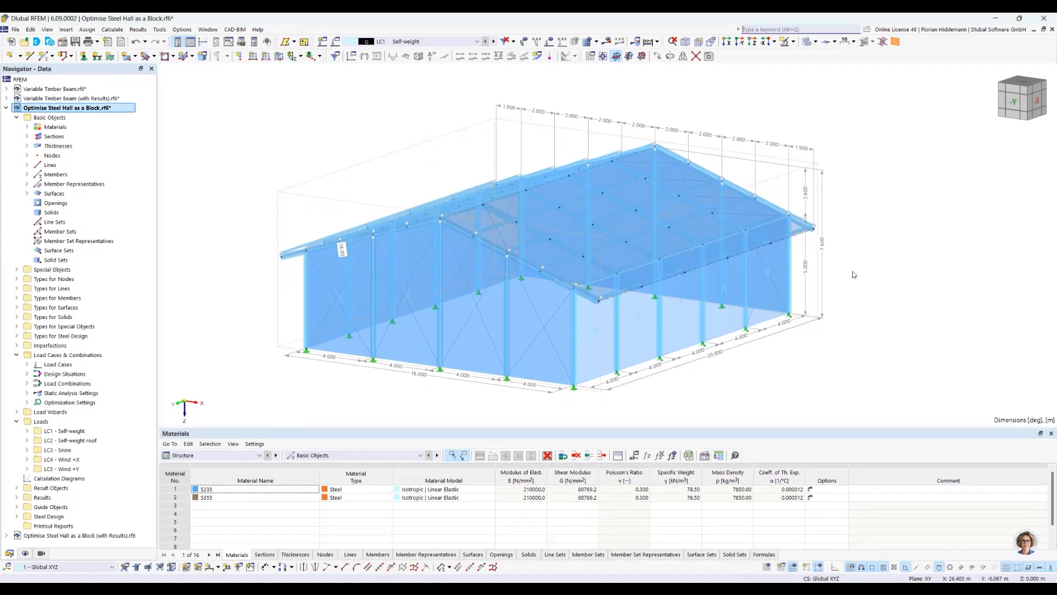
{"action": "middle_click_drag", "start_coordinate": [905, 273], "coordinate": [865, 283], "text": "ctrl"}
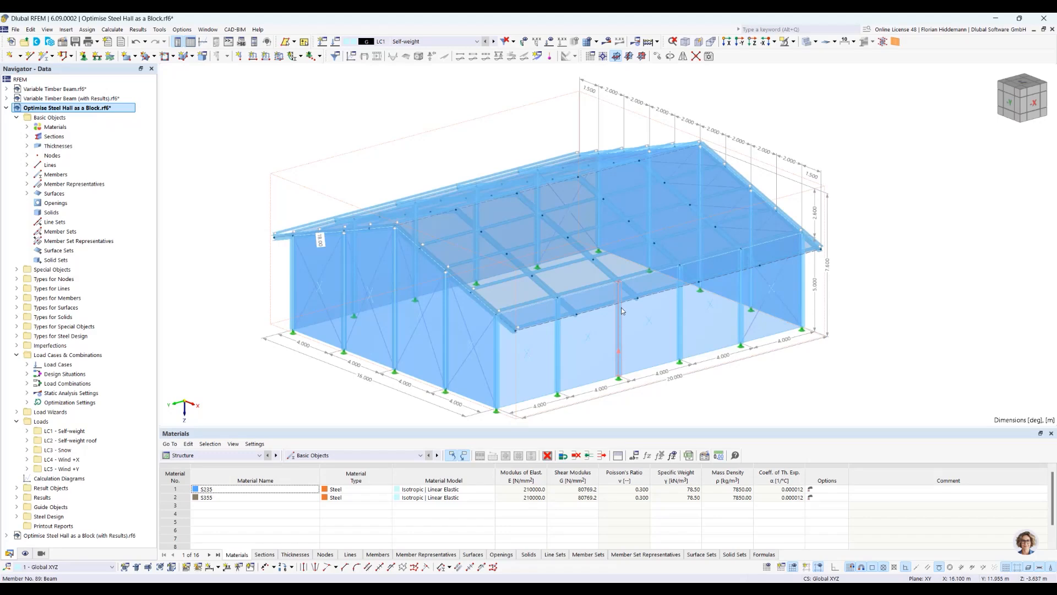
{"action": "mouse_move", "coordinate": [621, 311]}
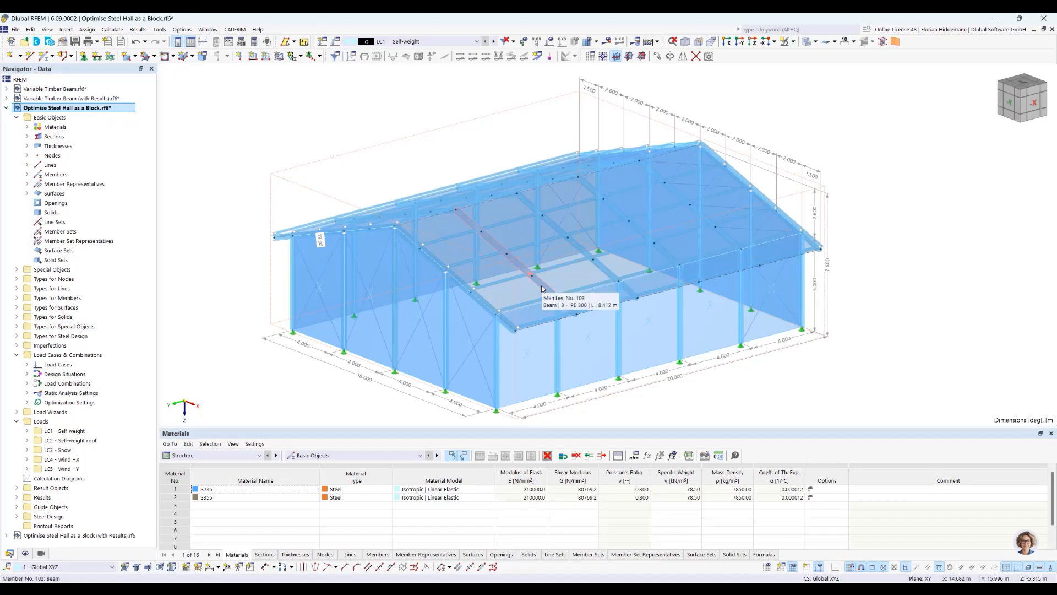
Bring up the Sections table and highlight the hall members that use sections HE 100 A and IPE 300.
{"action": "left_click", "coordinate": [275, 556]}
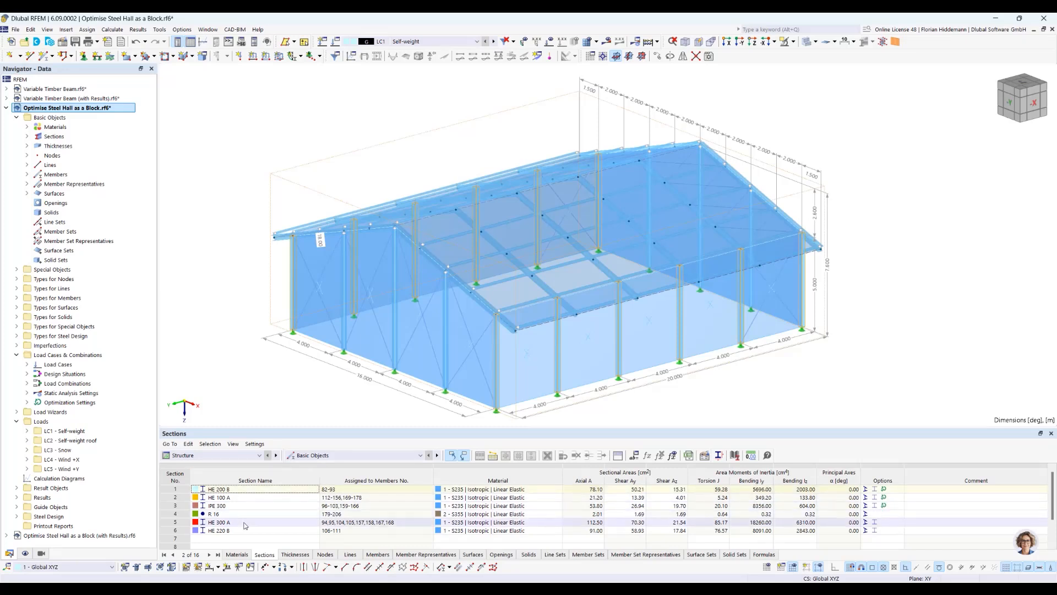
{"action": "double_click", "coordinate": [215, 497]}
{"action": "double_click", "coordinate": [237, 506]}
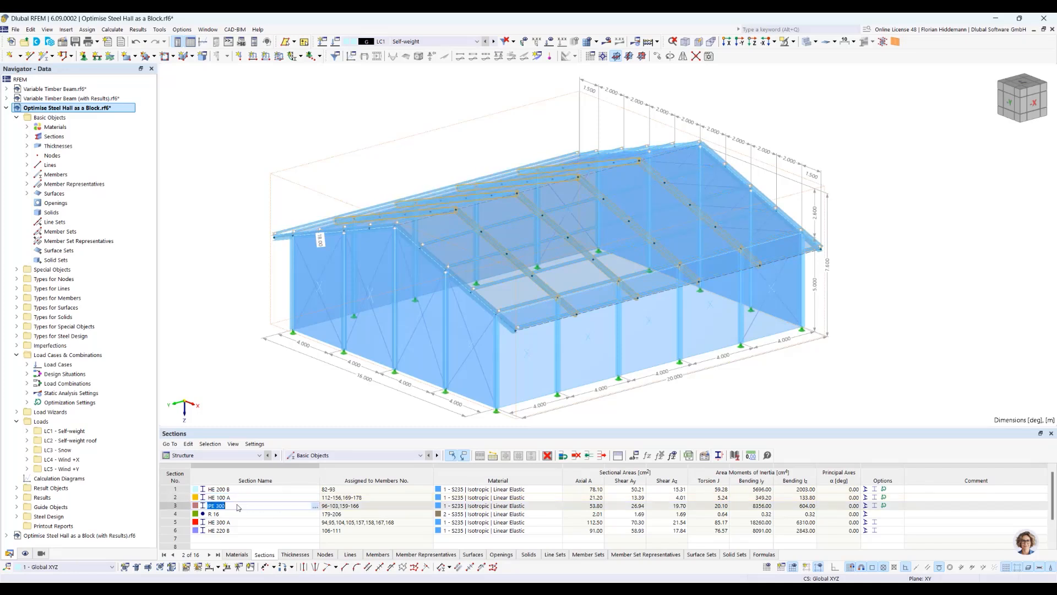
{"action": "key", "text": "Up"}
{"action": "key", "text": "Up"}
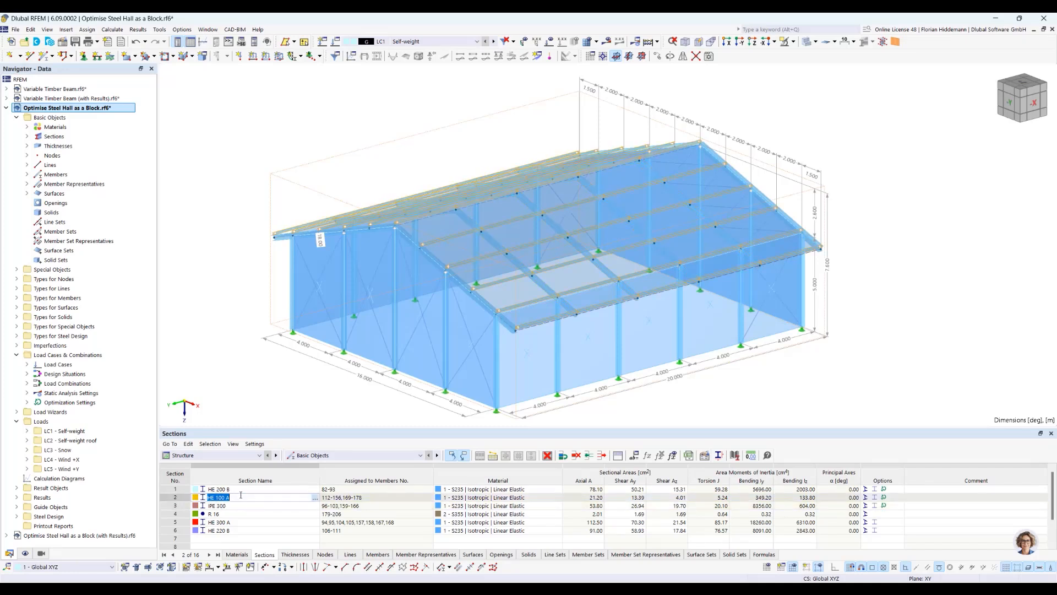
{"action": "left_click", "coordinate": [240, 505]}
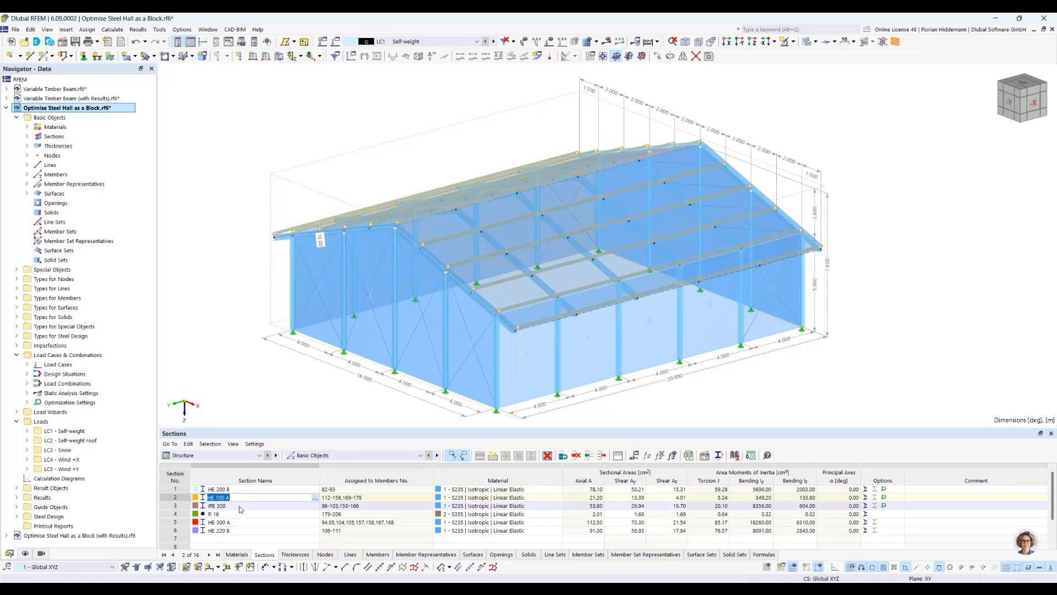
Open block HLG001 to examine the section assignments in its structure parameters and its JavaScript, and leave without changes.
{"action": "right_click", "coordinate": [272, 175]}
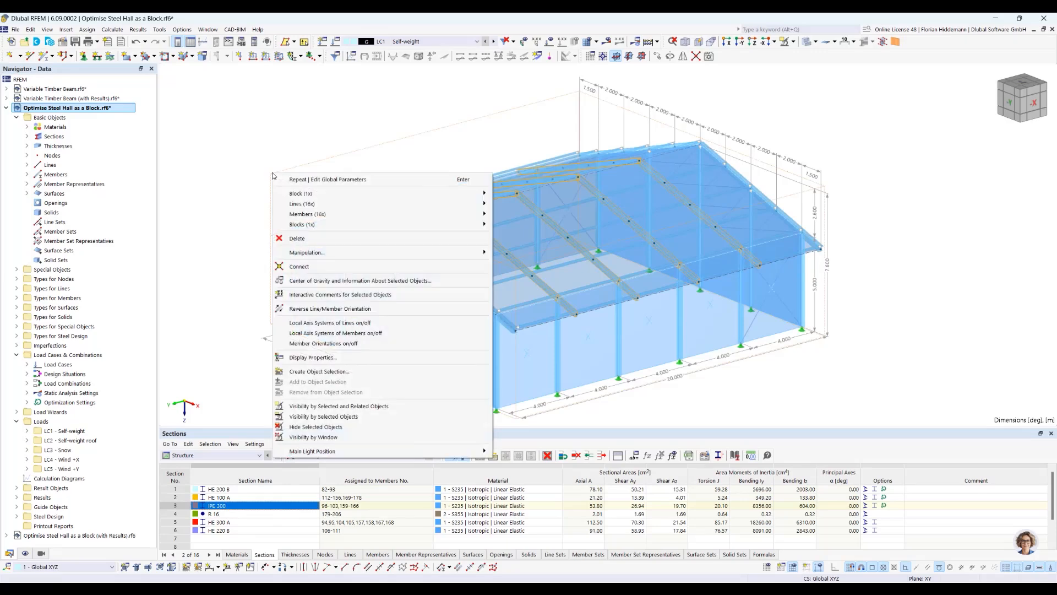
{"action": "mouse_move", "coordinate": [473, 193]}
{"action": "left_click", "coordinate": [534, 199]}
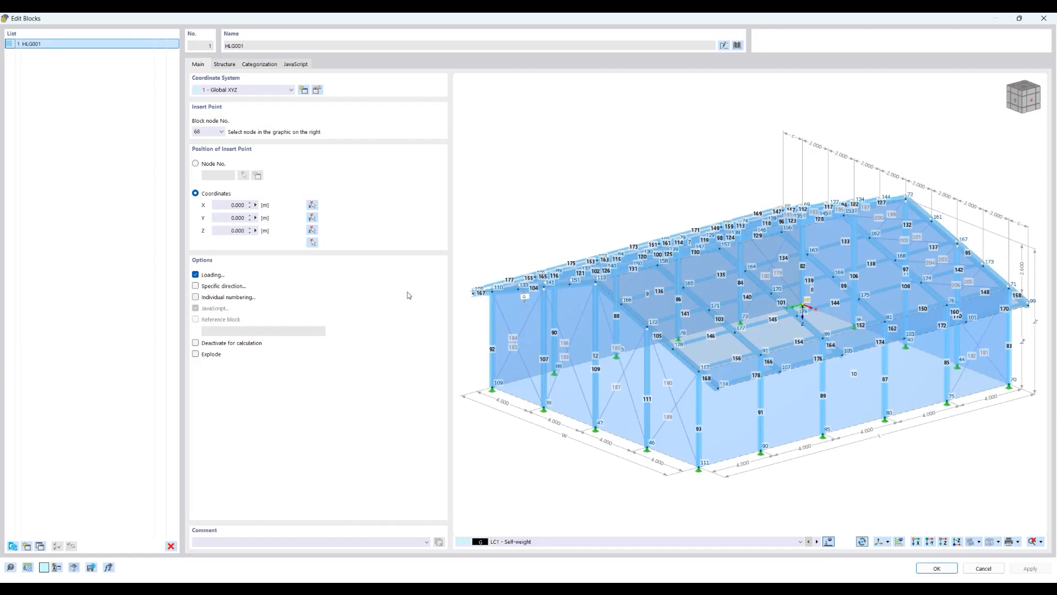
{"action": "left_click", "coordinate": [224, 63]}
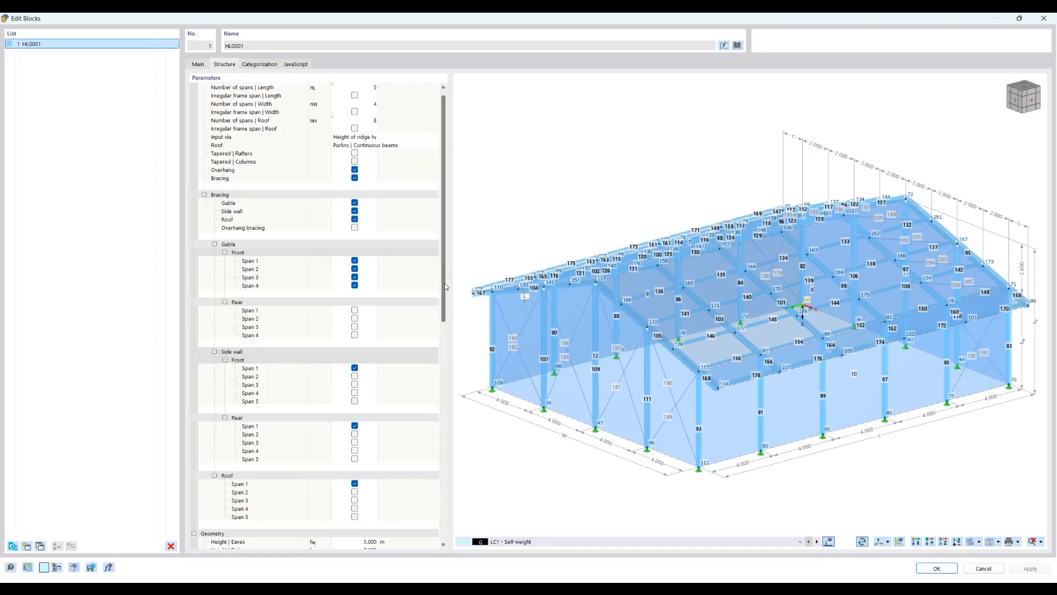
{"action": "scroll", "coordinate": [392, 365], "scroll_direction": "down", "scroll_amount": 12}
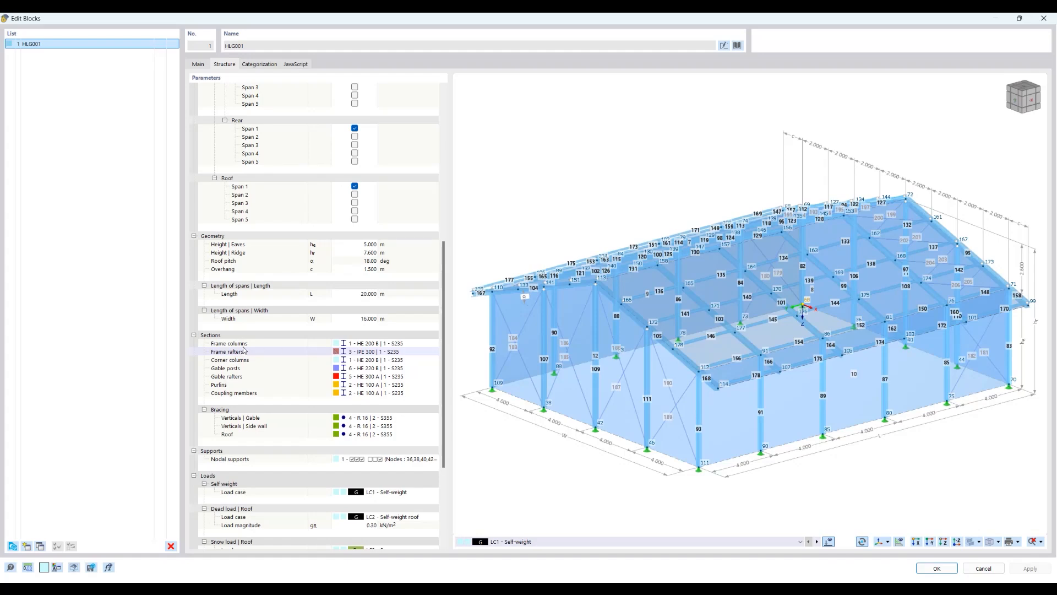
{"action": "left_click", "coordinate": [295, 64]}
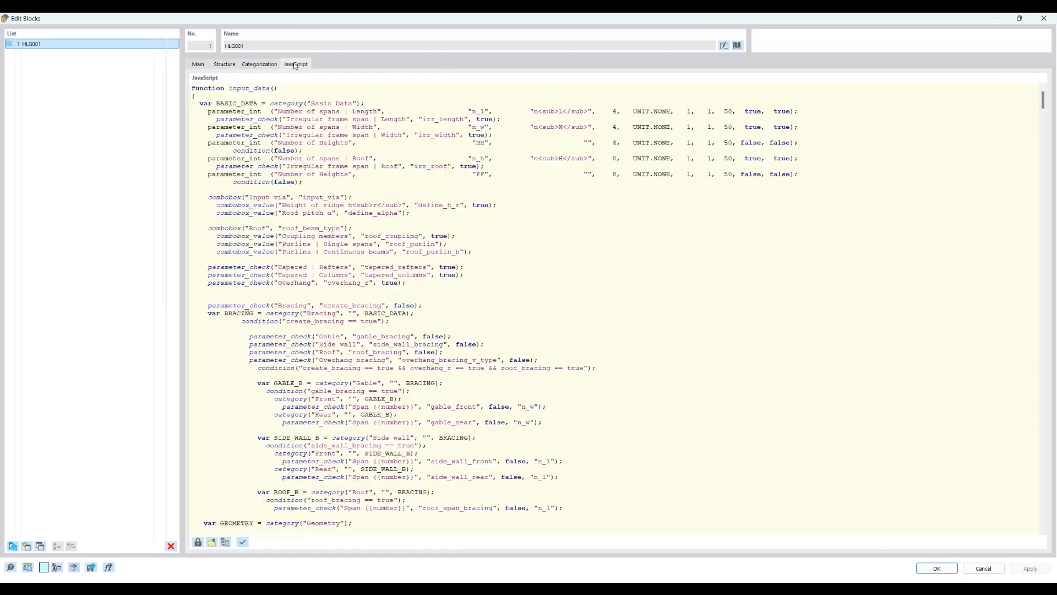
{"action": "left_click", "coordinate": [234, 65]}
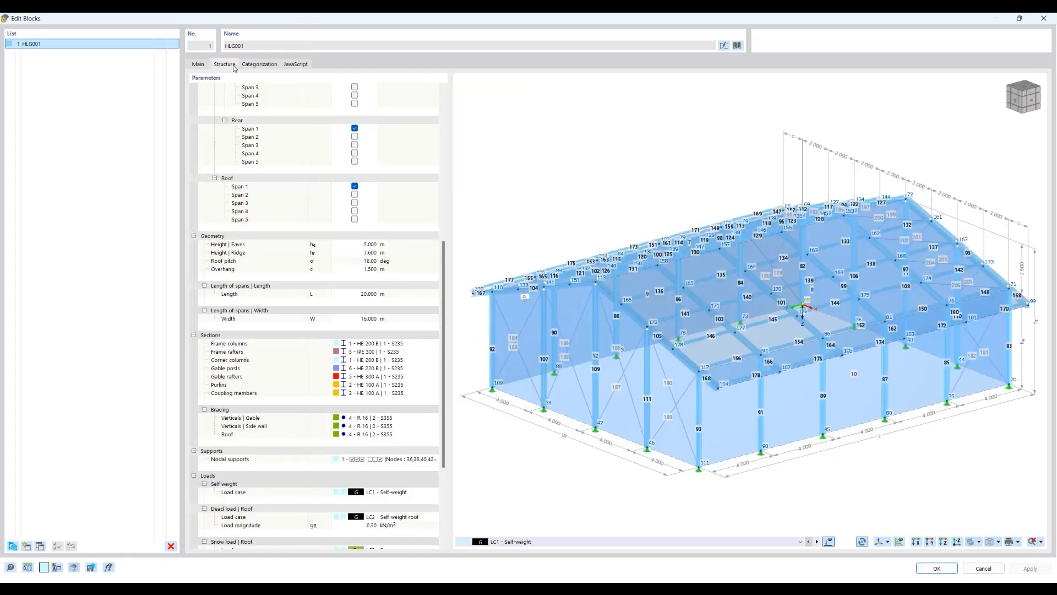
{"action": "left_click", "coordinate": [983, 568]}
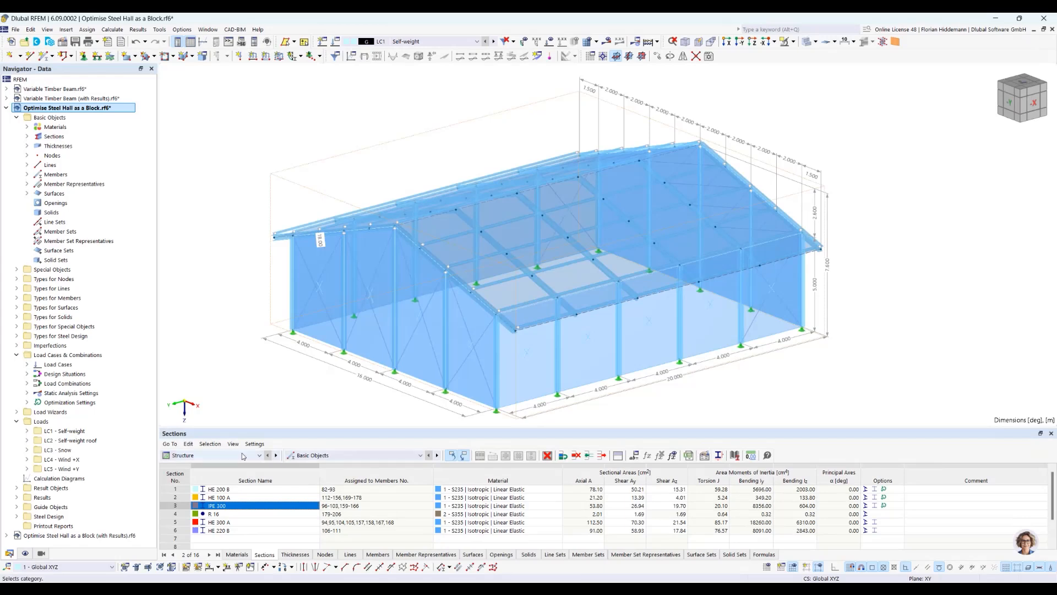
Highlight the members of sections HE 100 A, IPE 300 and HE 200 B and check the optimization option of HE 200 B.
{"action": "left_click", "coordinate": [257, 498]}
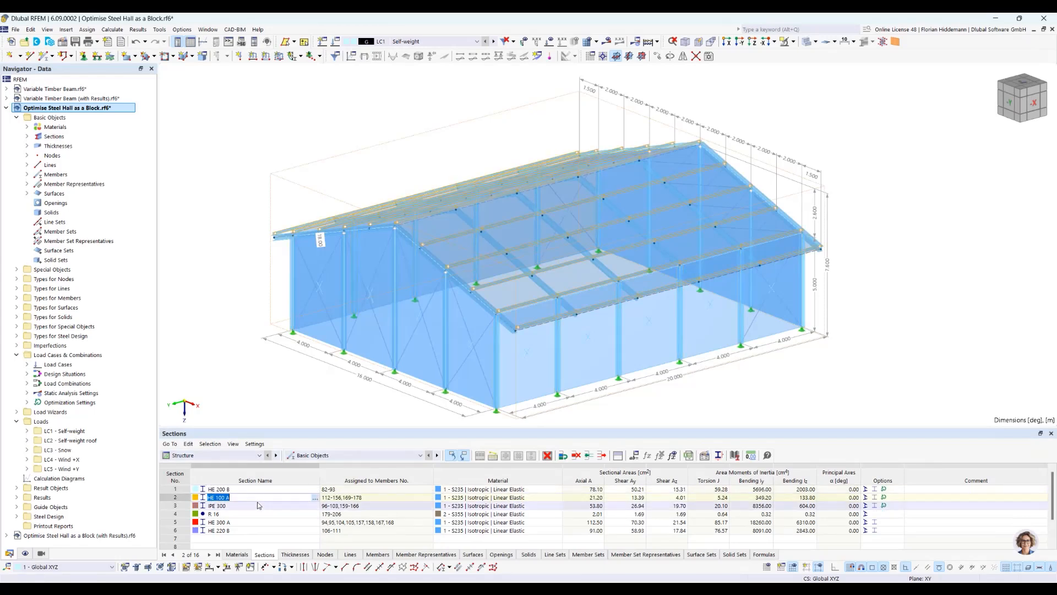
{"action": "left_click", "coordinate": [258, 505]}
{"action": "left_click", "coordinate": [268, 489]}
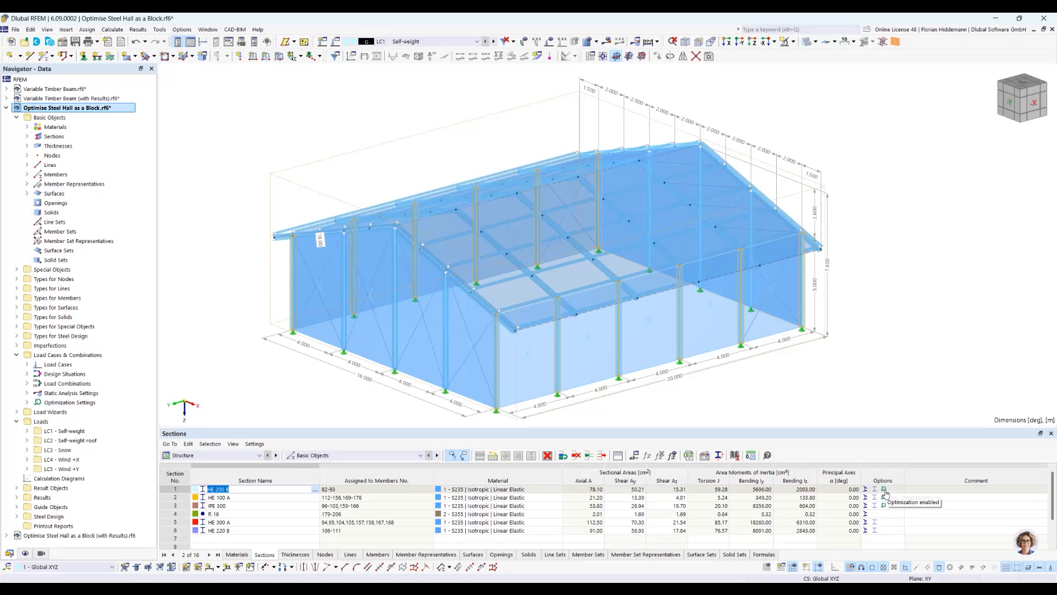
{"action": "double_click", "coordinate": [867, 490]}
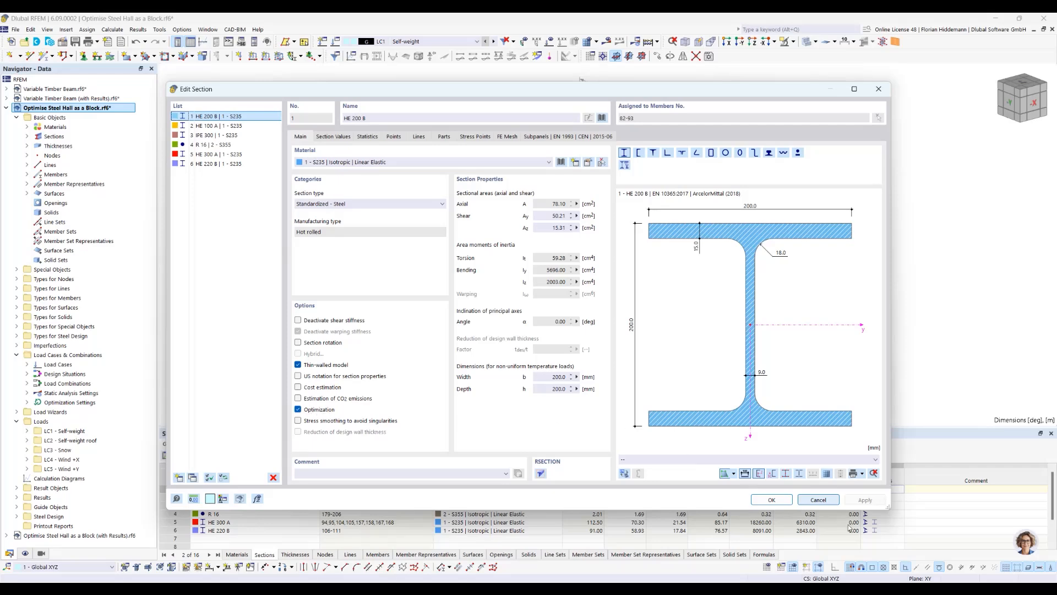
{"action": "left_click", "coordinate": [832, 501]}
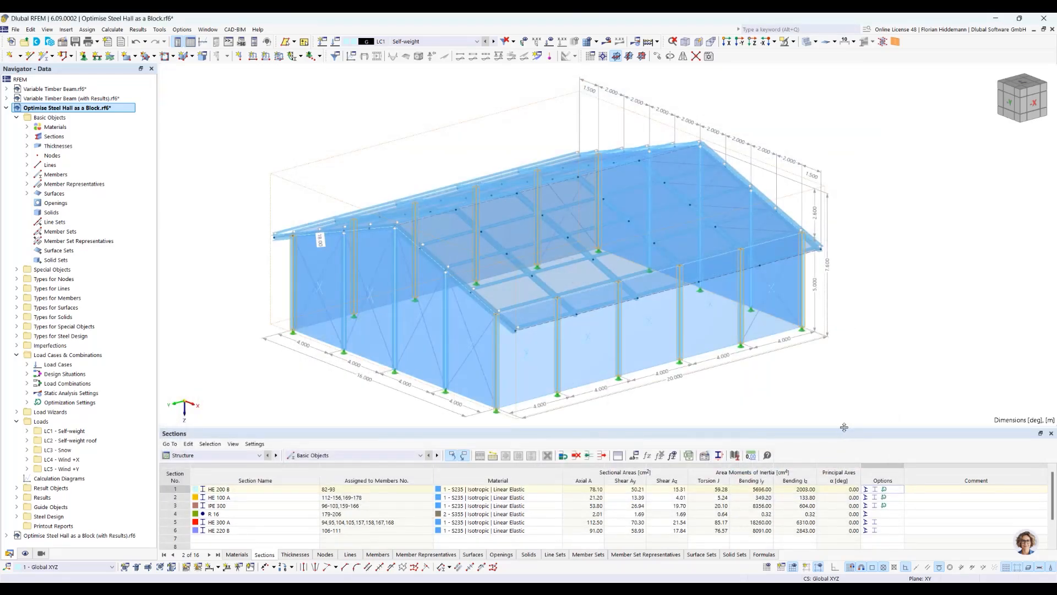
Open the optimization settings OS1 to examine the target value, optimizer and parameters to optimize.
{"action": "left_click_drag", "start_coordinate": [844, 427], "coordinate": [844, 430]}
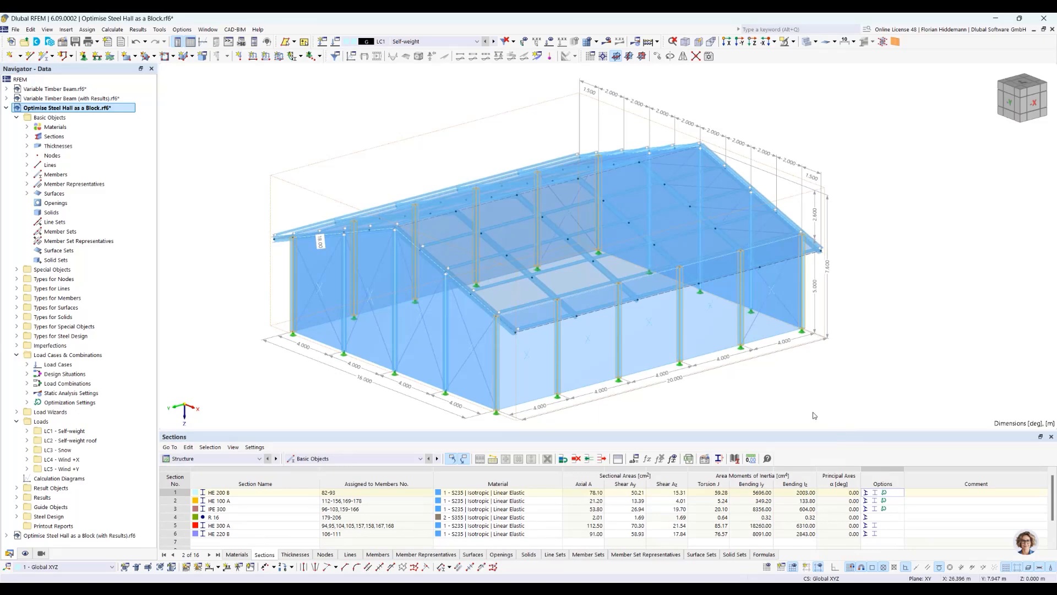
{"action": "middle_click_drag", "start_coordinate": [770, 332], "coordinate": [742, 315], "text": "ctrl"}
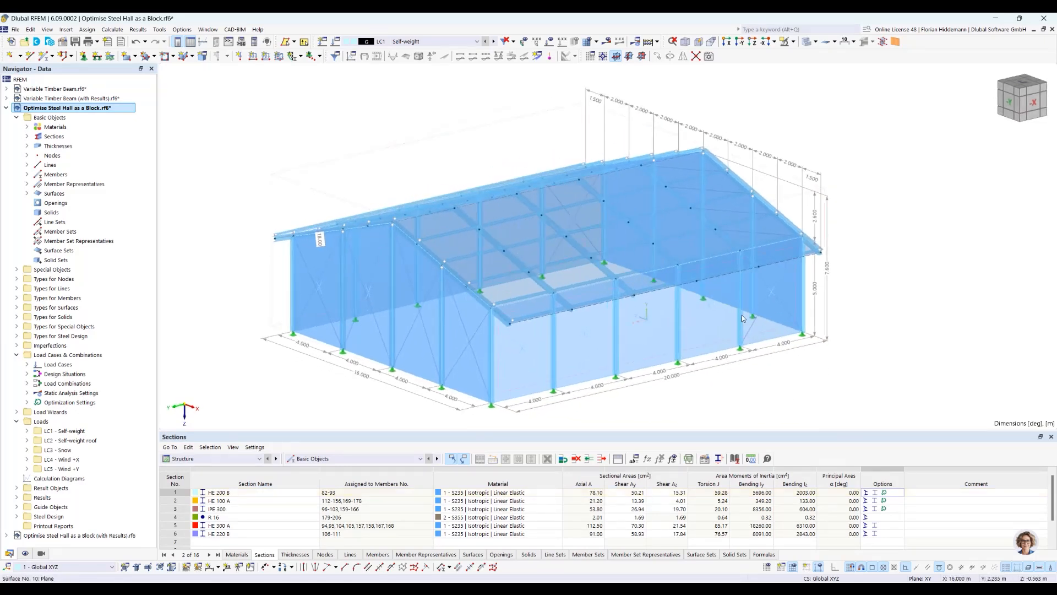
{"action": "left_click", "coordinate": [112, 29]}
{"action": "left_click", "coordinate": [143, 280]}
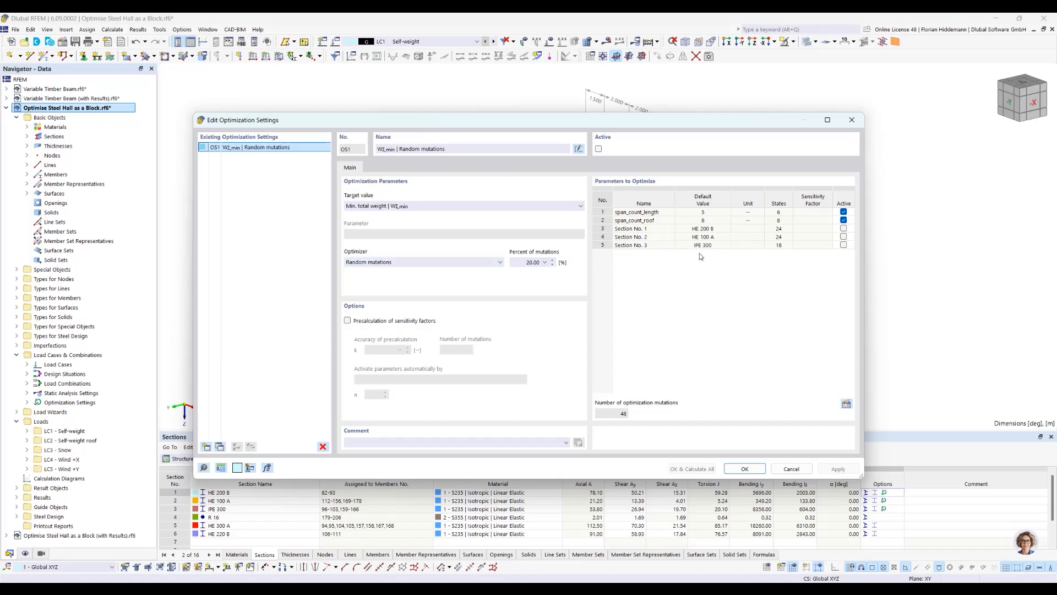
{"action": "left_click", "coordinate": [844, 228]}
{"action": "left_click", "coordinate": [844, 228]}
{"action": "left_click_drag", "start_coordinate": [694, 120], "coordinate": [629, 300]}
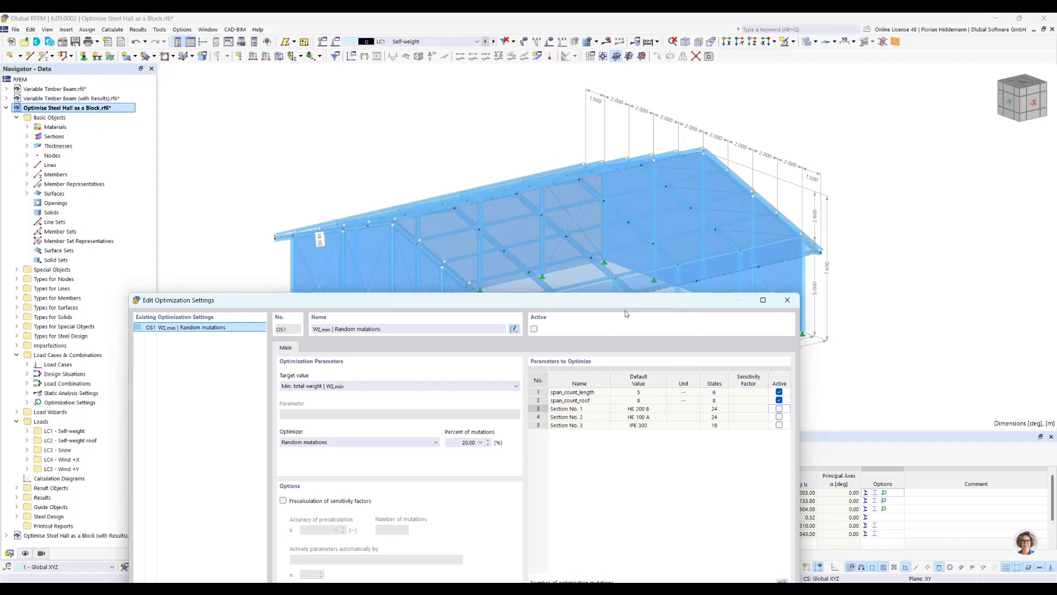
{"action": "left_click_drag", "start_coordinate": [628, 312], "coordinate": [653, 119]}
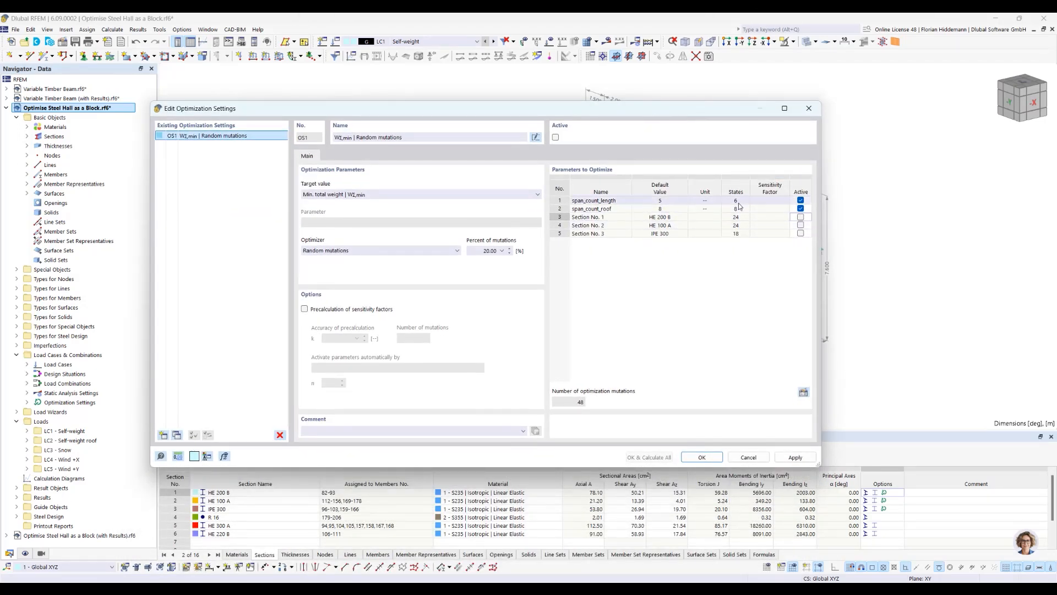
Activate Section No. 1, 2 and 3 as parameters to optimize and enable the precalculation of sensitivity factors.
{"action": "left_click", "coordinate": [802, 218]}
{"action": "left_click", "coordinate": [802, 227]}
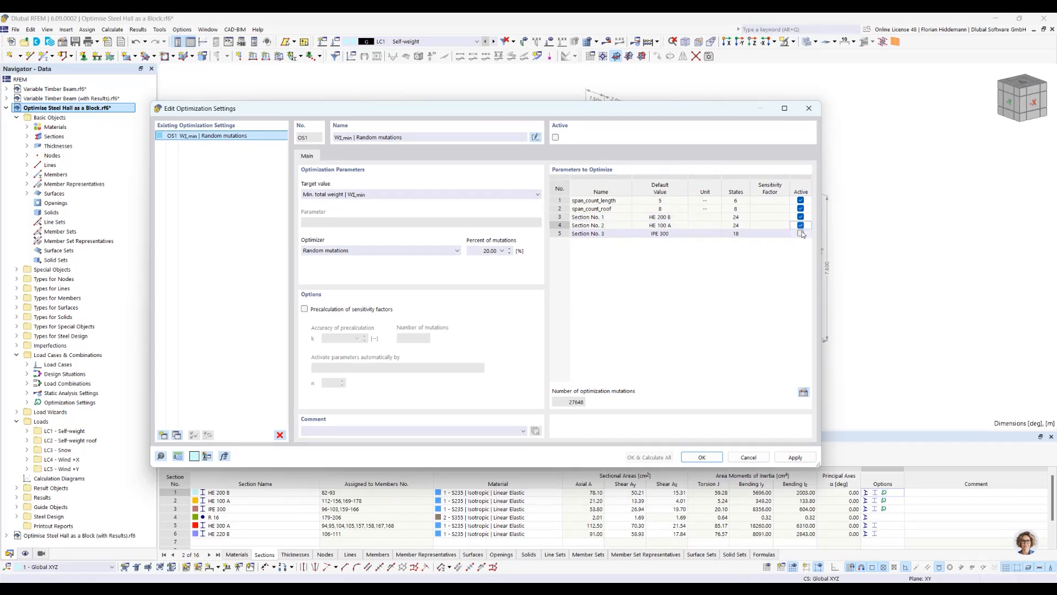
{"action": "left_click", "coordinate": [803, 234]}
{"action": "left_click", "coordinate": [801, 234]}
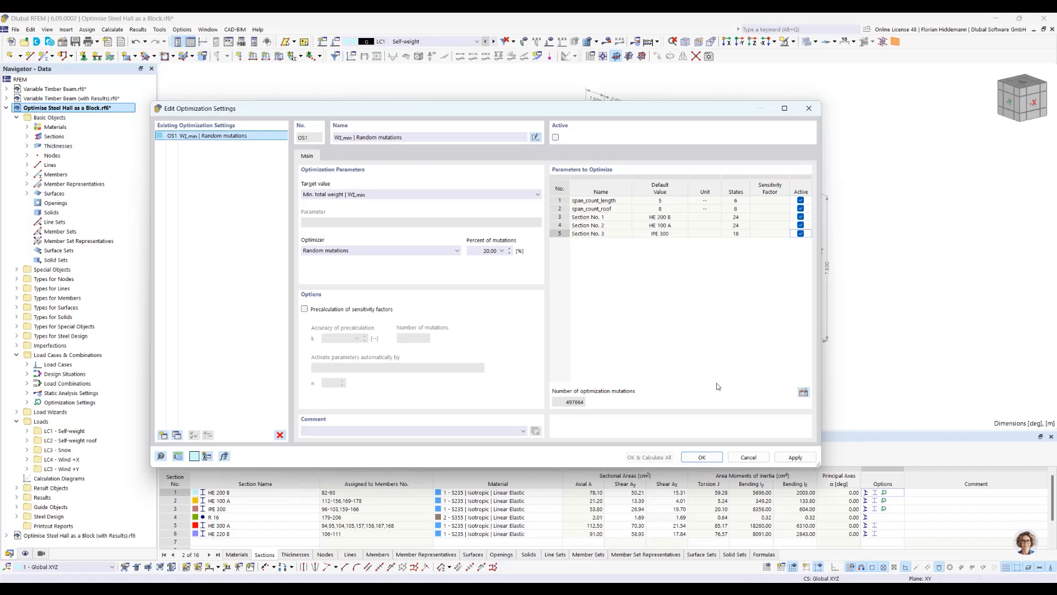
{"action": "left_click", "coordinate": [305, 309]}
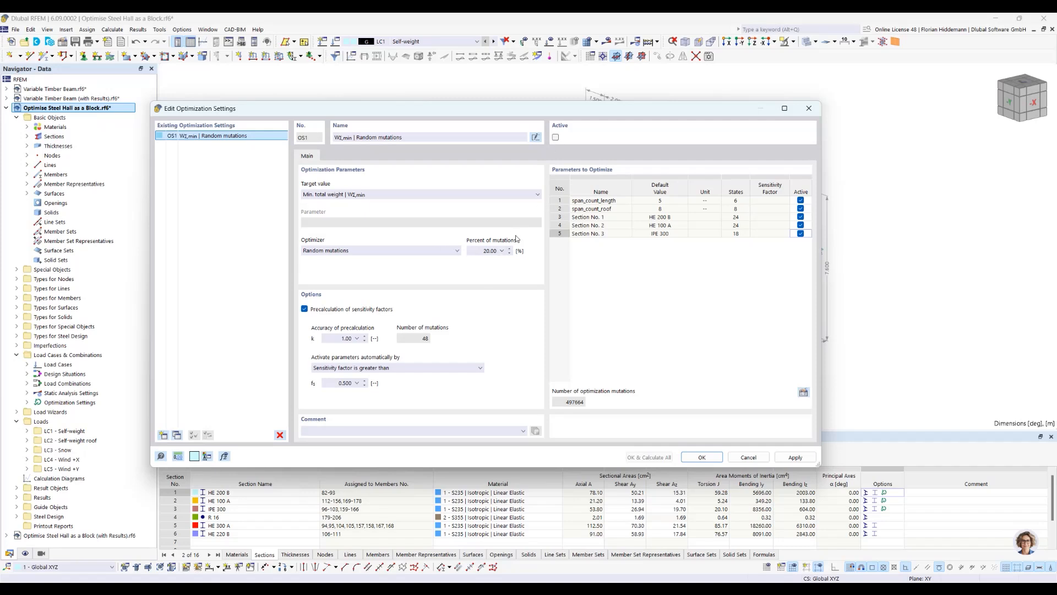
Set optimization OS1 active with 10.00 % of mutations and automatic parameter activation by "Sensitivity factor is greater than".
{"action": "left_click", "coordinate": [556, 138]}
{"action": "left_click", "coordinate": [501, 251]}
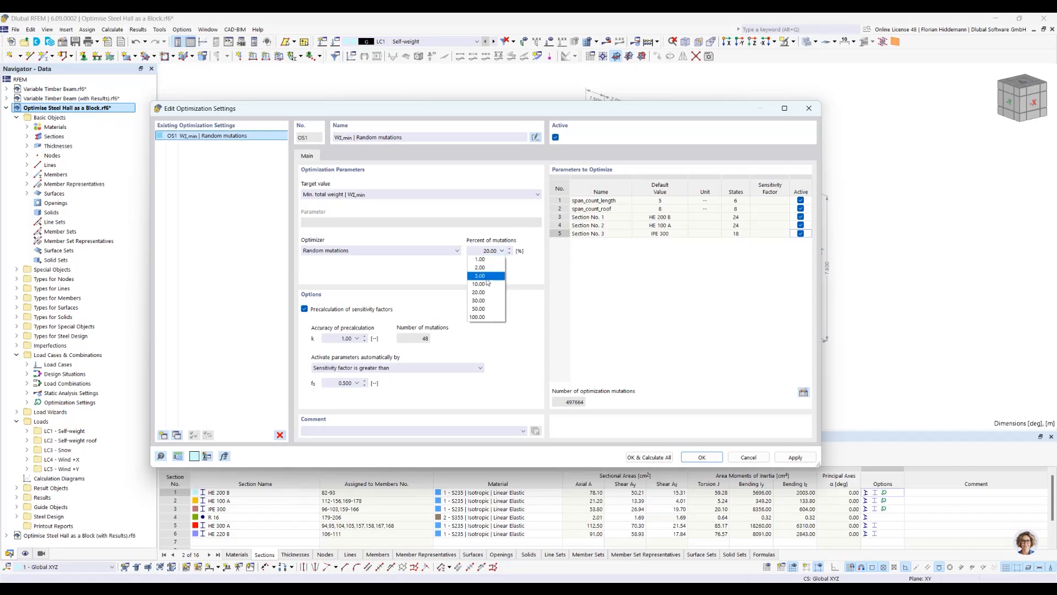
{"action": "left_click", "coordinate": [475, 305]}
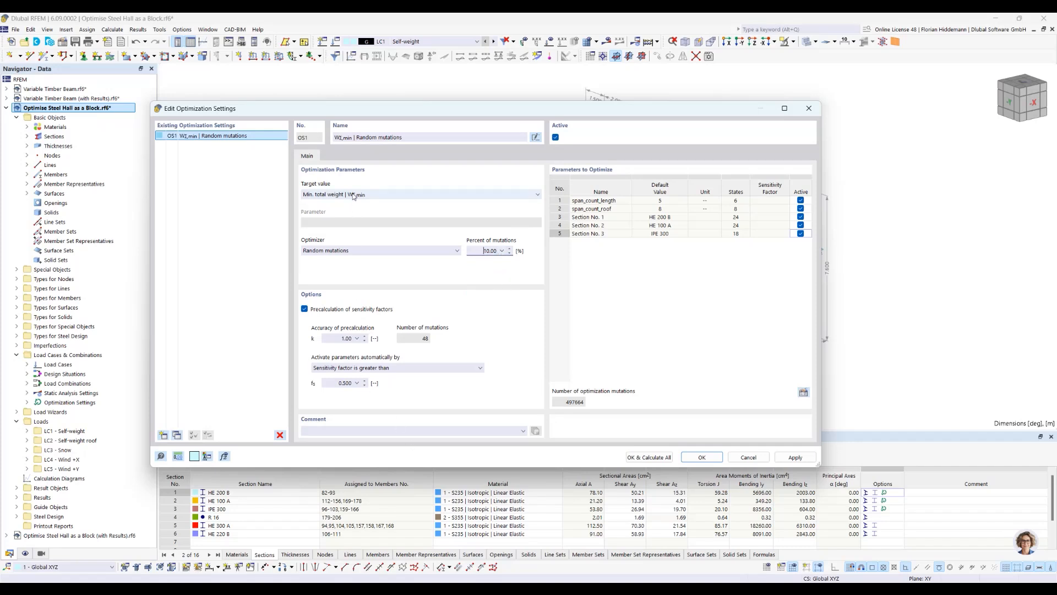
{"action": "left_click", "coordinate": [395, 373]}
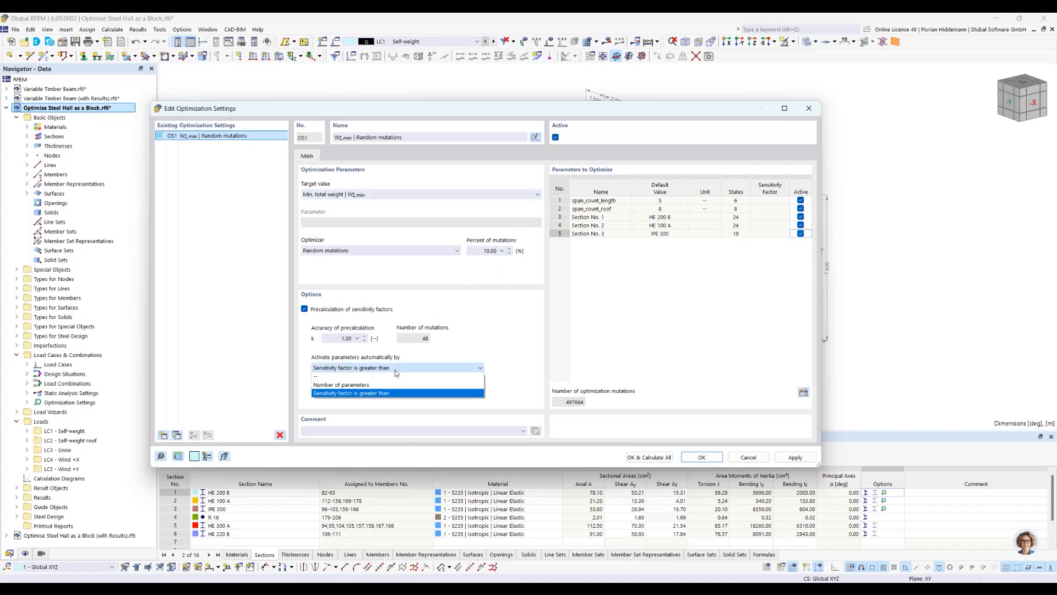
{"action": "left_click", "coordinate": [374, 392]}
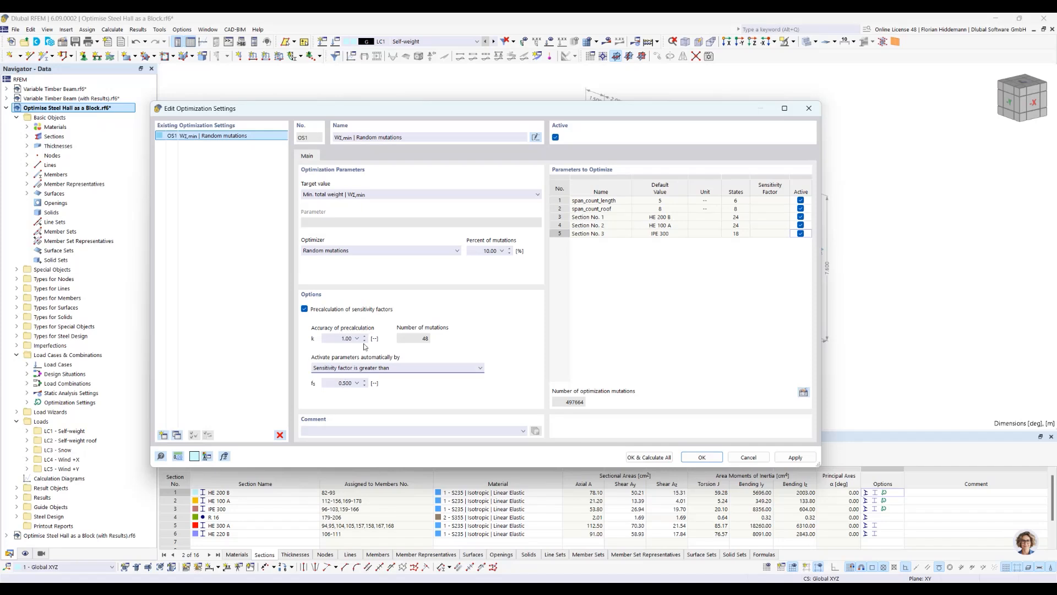
Confirm the optimization settings with a calculation of everything and reposition the solver window to follow the changing model and the Optimization table.
{"action": "left_click", "coordinate": [653, 457]}
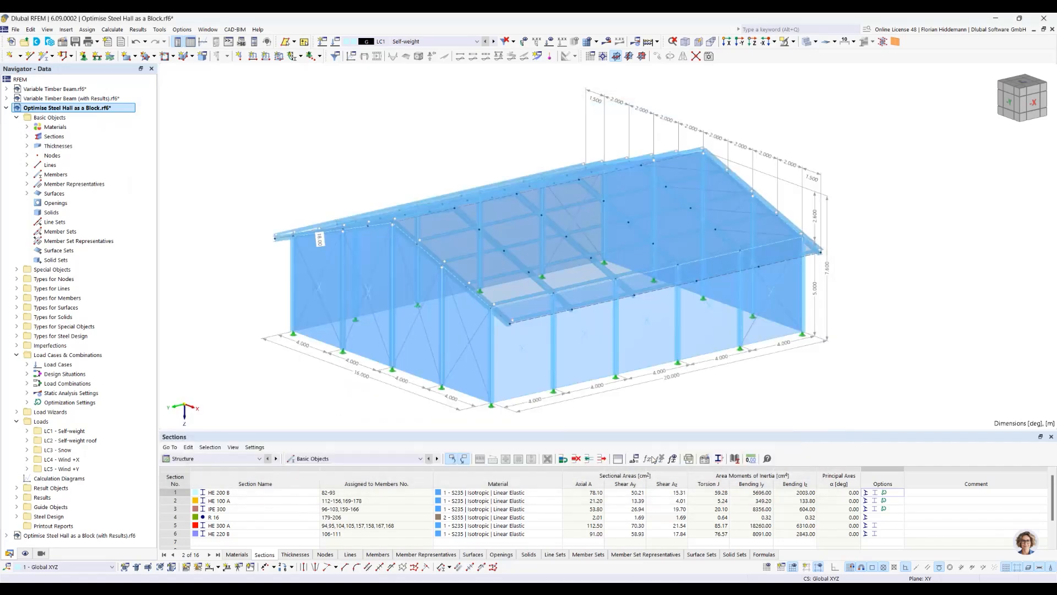
{"action": "left_click_drag", "start_coordinate": [495, 115], "coordinate": [934, 399]}
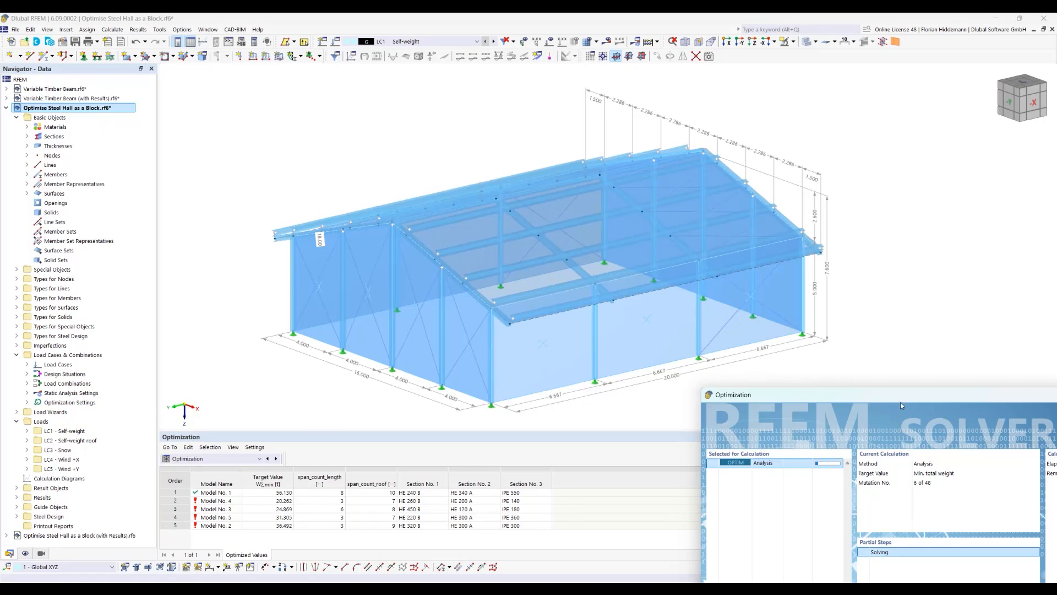
{"action": "left_click_drag", "start_coordinate": [900, 403], "coordinate": [713, 350]}
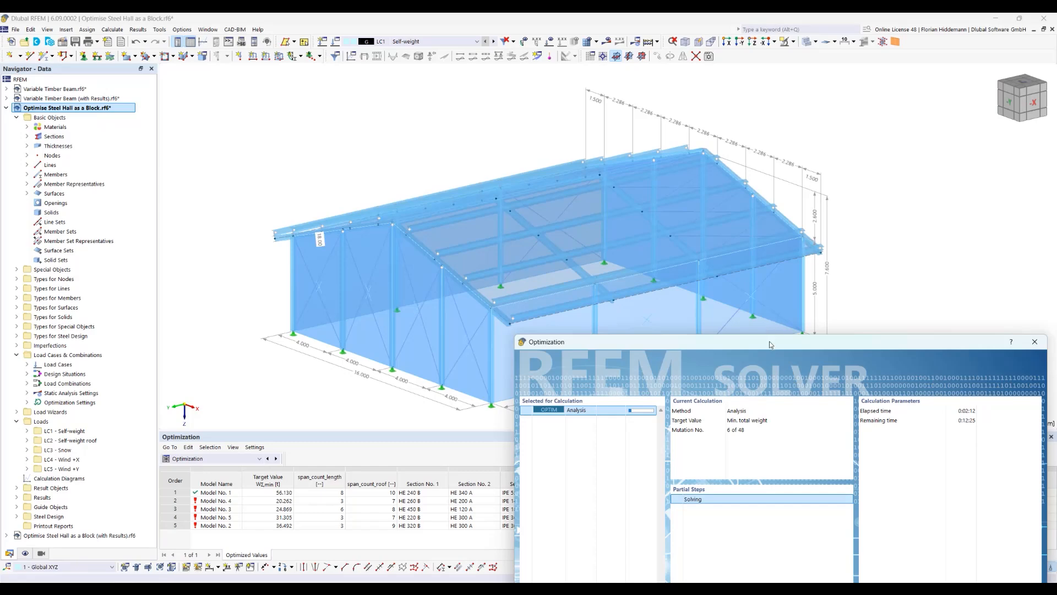
{"action": "left_click_drag", "start_coordinate": [769, 341], "coordinate": [728, 183]}
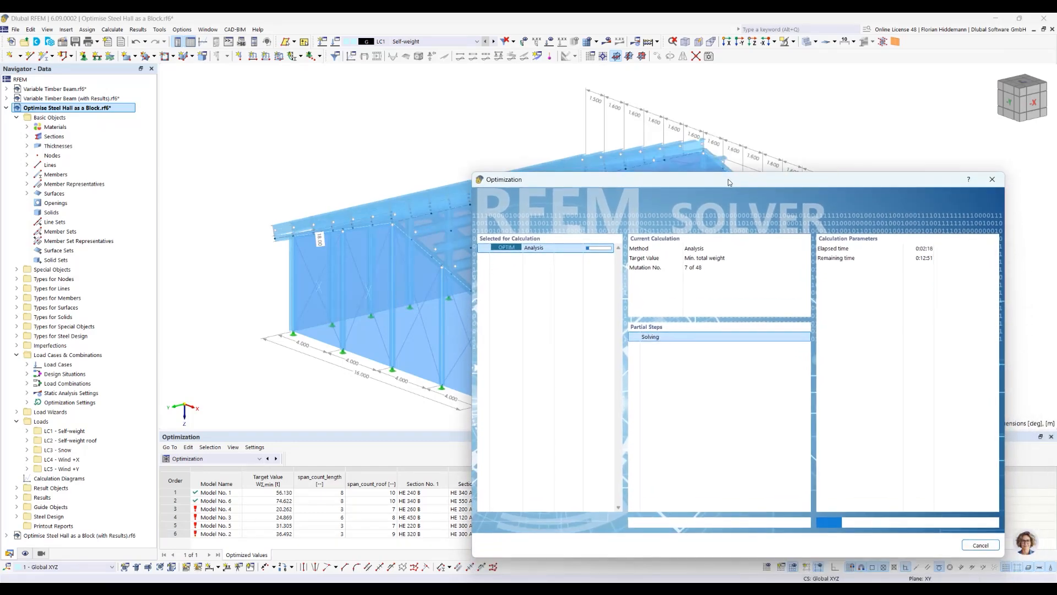
{"action": "left_click_drag", "start_coordinate": [729, 182], "coordinate": [942, 403]}
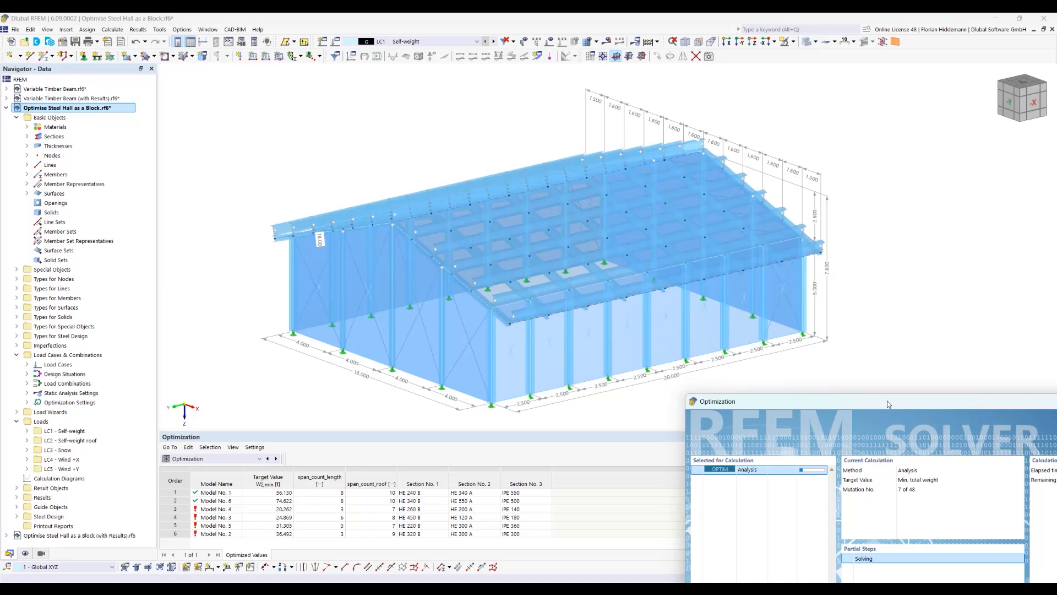
{"action": "left_click_drag", "start_coordinate": [887, 404], "coordinate": [799, 319]}
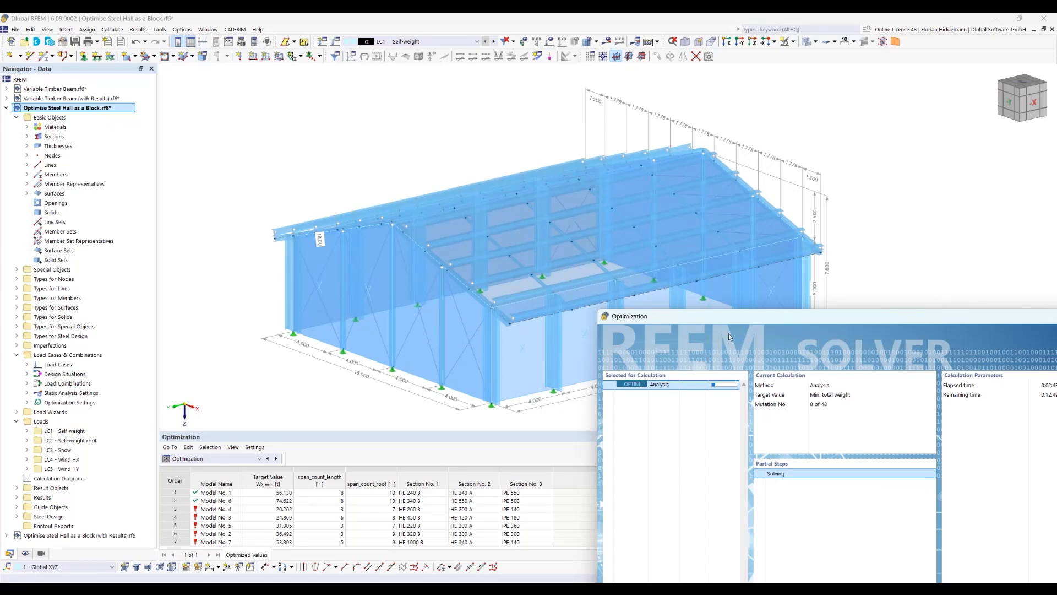
{"action": "left_click_drag", "start_coordinate": [702, 322], "coordinate": [341, 128]}
Cancel the running optimization calculation and dismiss the resulting message.
{"action": "left_click", "coordinate": [744, 488]}
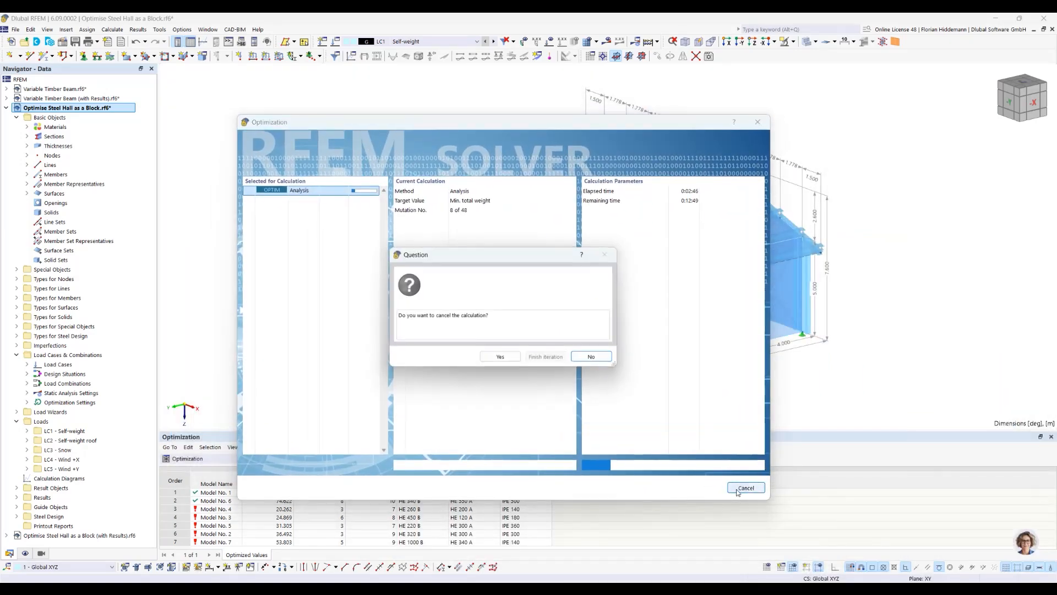
{"action": "left_click", "coordinate": [499, 356]}
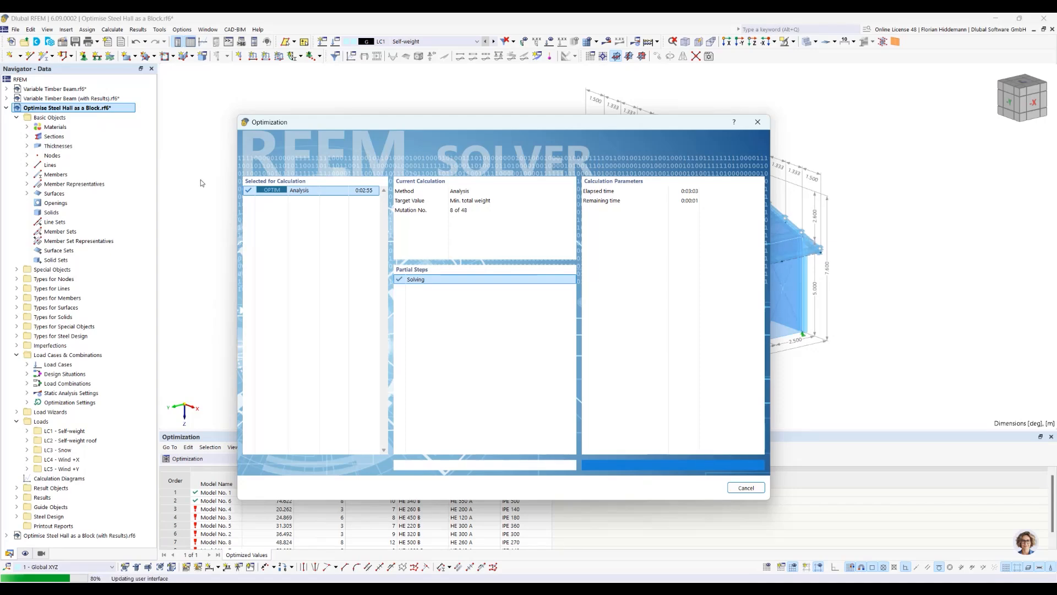
{"action": "key", "text": "Escape"}
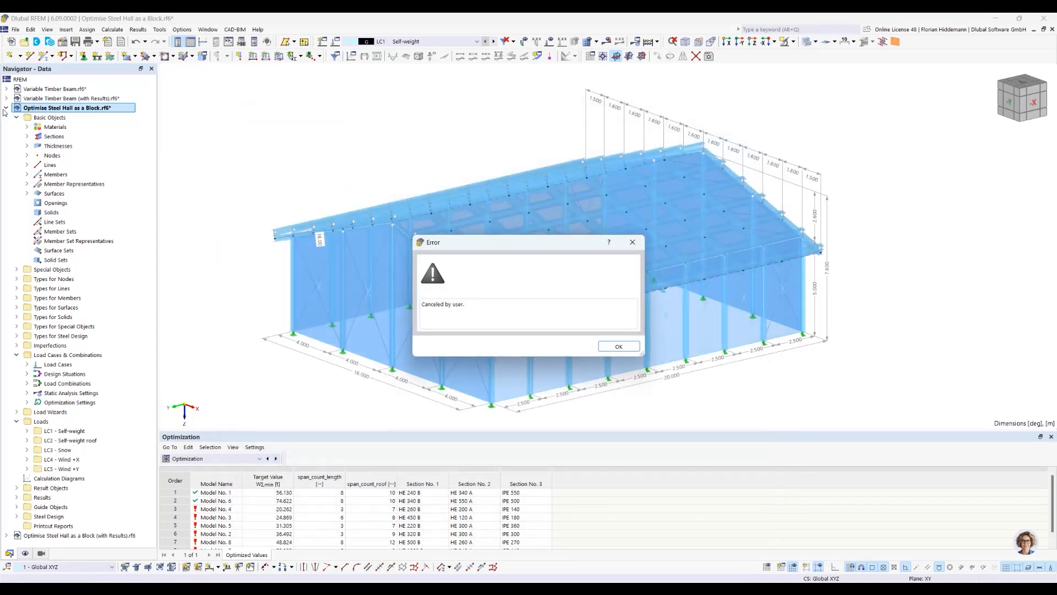
{"action": "left_click", "coordinate": [611, 348]}
Collapse the current model's tree and make the model "Optimise Steel Hall as a Block (with Results).rf6" active.
{"action": "left_click", "coordinate": [7, 108]}
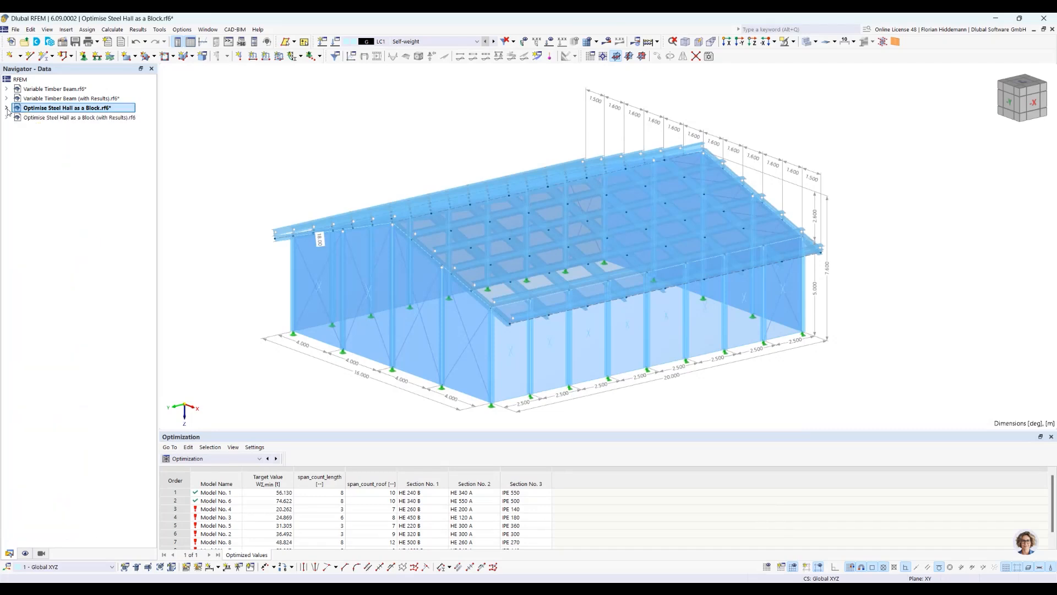
{"action": "left_click", "coordinate": [78, 119]}
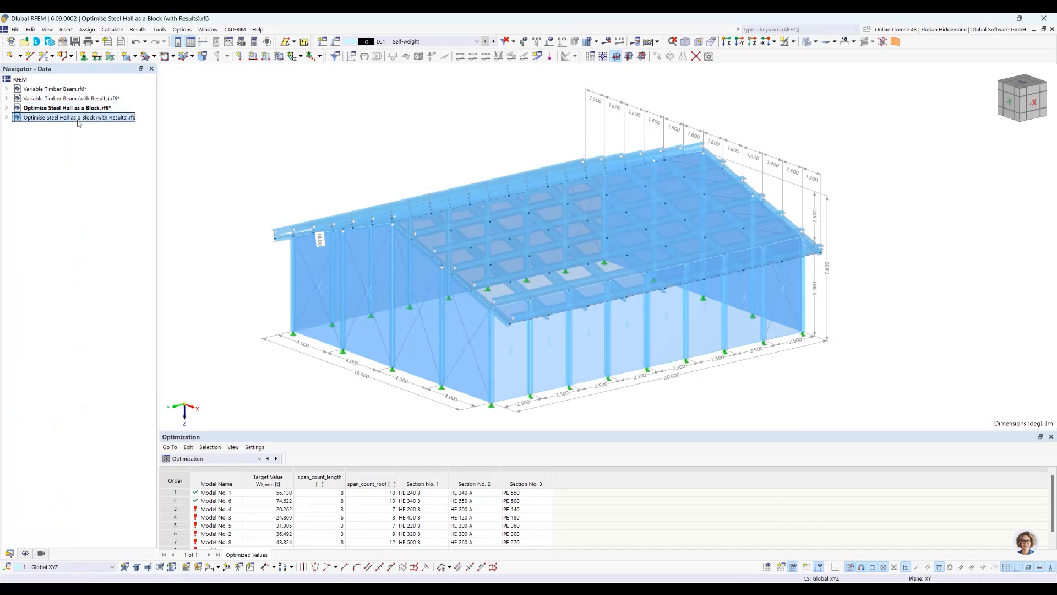
{"action": "right_click", "coordinate": [78, 119]}
{"action": "left_click", "coordinate": [308, 172]}
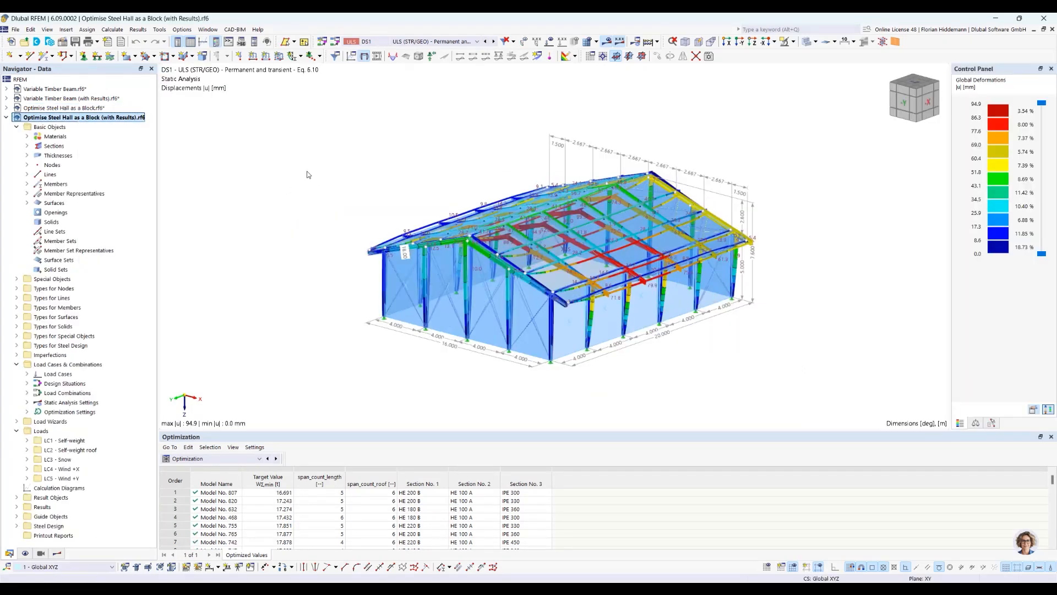
Enlarge the Optimization table and look through all ranked mutations from first to last.
{"action": "left_click_drag", "start_coordinate": [248, 431], "coordinate": [248, 214]}
{"action": "scroll", "coordinate": [584, 539], "scroll_direction": "down", "scroll_amount": 20}
{"action": "scroll", "coordinate": [611, 484], "scroll_direction": "down", "scroll_amount": 20}
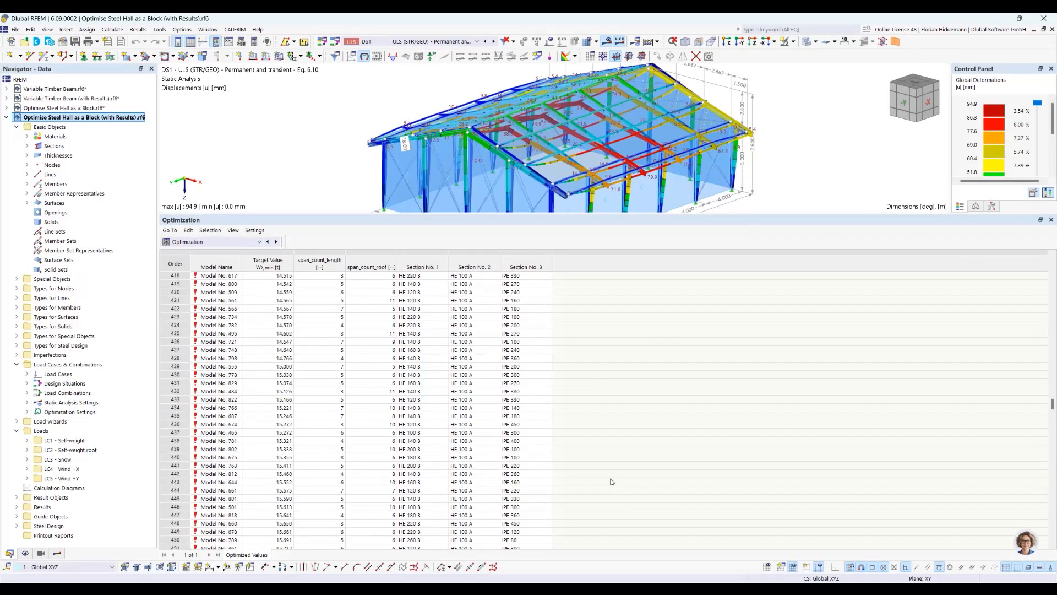
{"action": "scroll", "coordinate": [613, 473], "scroll_direction": "down", "scroll_amount": 20}
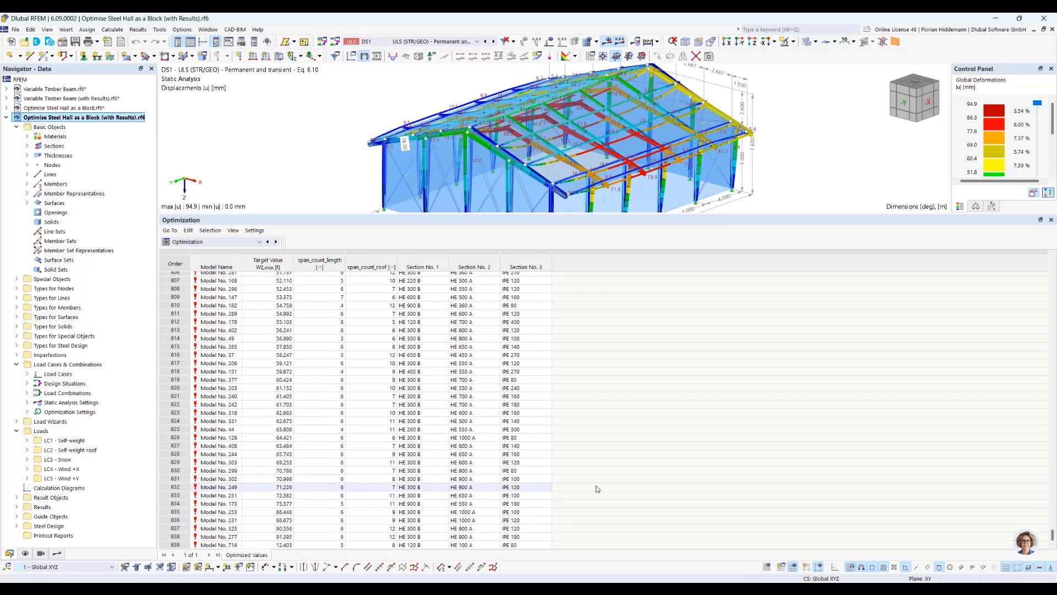
{"action": "left_click_drag", "start_coordinate": [1051, 532], "coordinate": [1035, 262]}
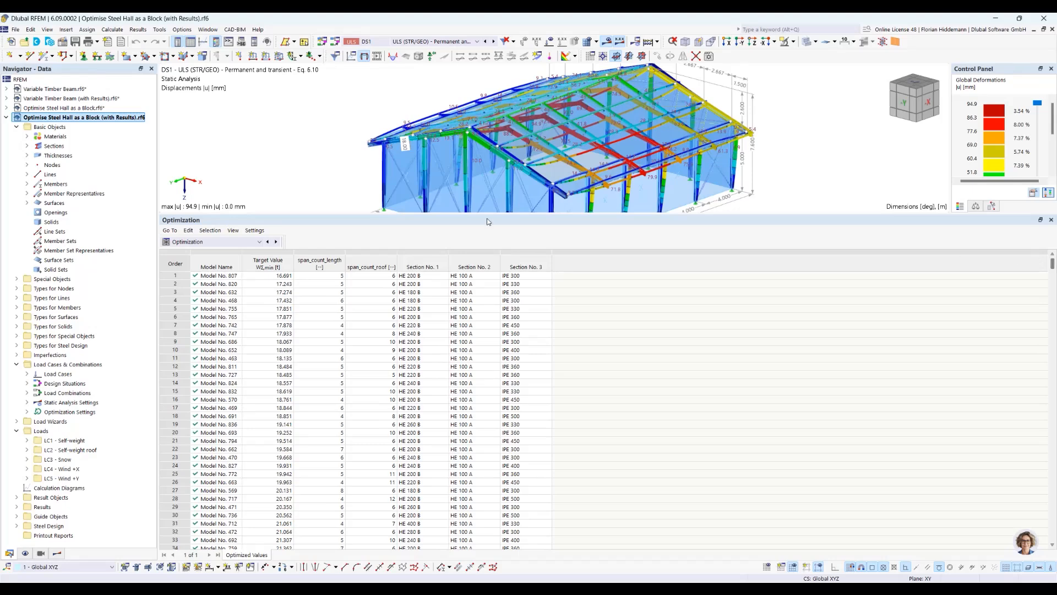
Compare the weights of the valid and failed mutations, select the target value of Model No. 807 and shrink the table again.
{"action": "scroll", "coordinate": [364, 427], "scroll_direction": "down", "scroll_amount": 20}
{"action": "scroll", "coordinate": [279, 466], "scroll_direction": "down", "scroll_amount": 20}
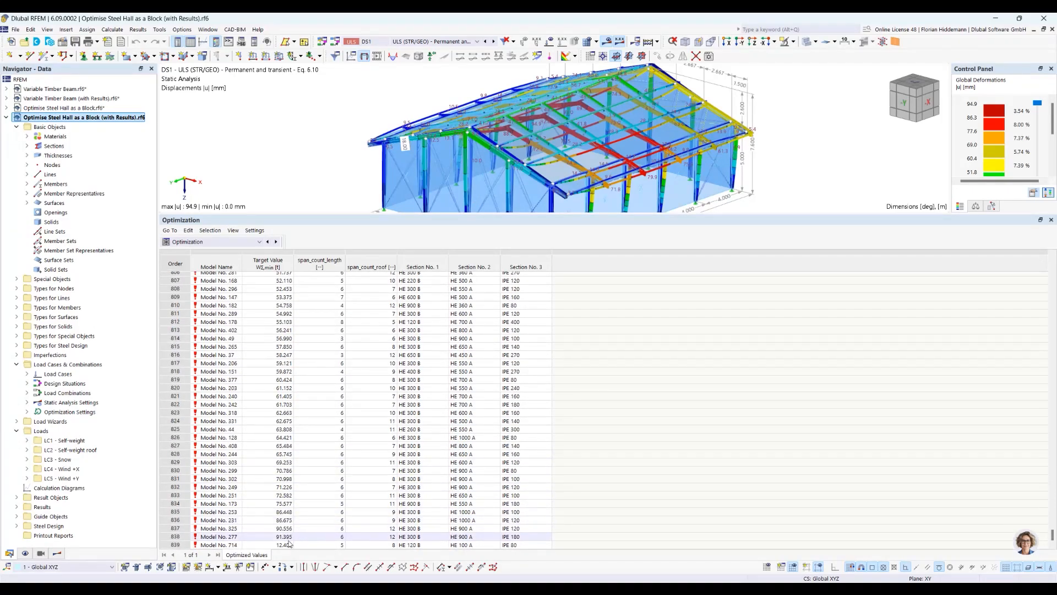
{"action": "scroll", "coordinate": [290, 539], "scroll_direction": "up", "scroll_amount": 20}
{"action": "scroll", "coordinate": [290, 543], "scroll_direction": "up", "scroll_amount": 20}
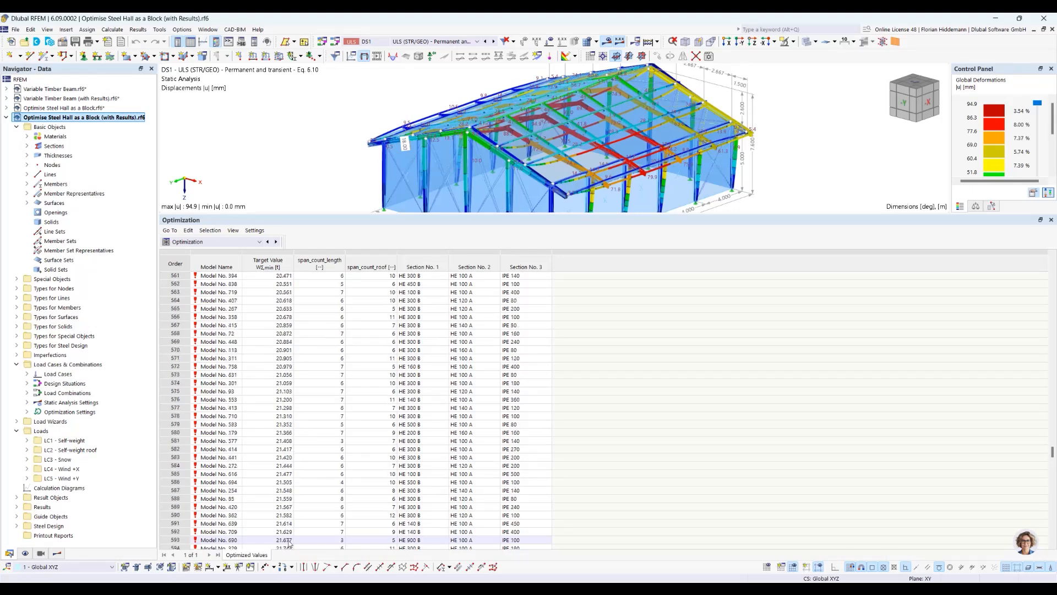
{"action": "scroll", "coordinate": [290, 542], "scroll_direction": "up", "scroll_amount": 9}
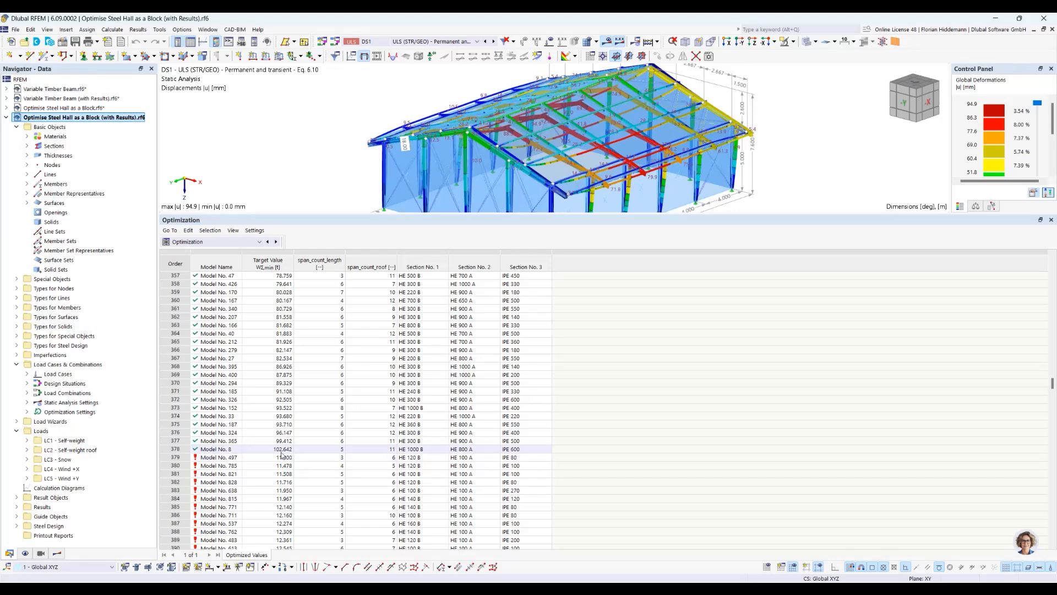
{"action": "scroll", "coordinate": [282, 456], "scroll_direction": "down", "scroll_amount": 6}
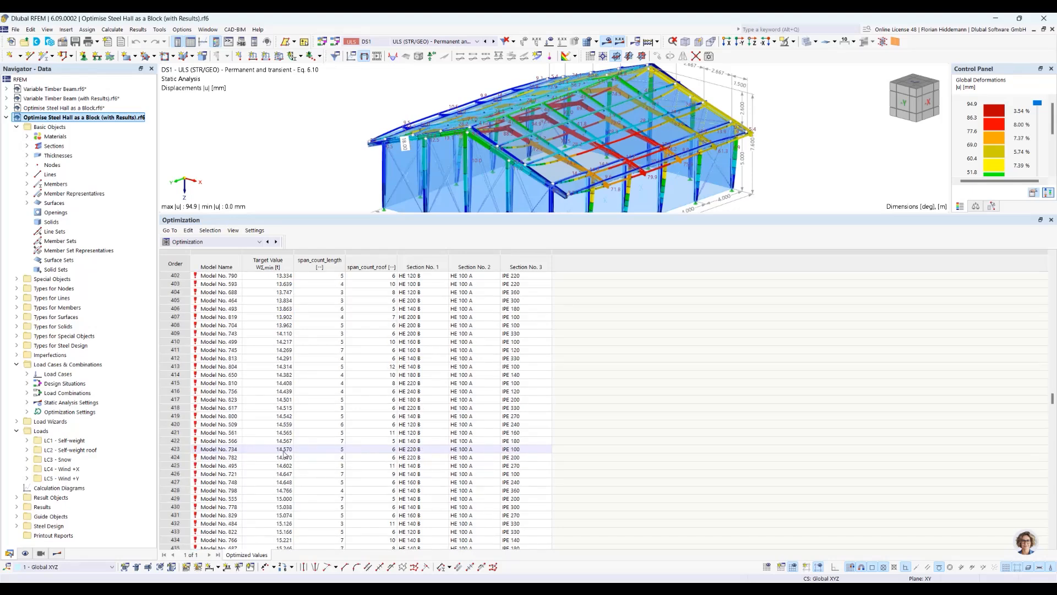
{"action": "scroll", "coordinate": [290, 435], "scroll_direction": "up", "scroll_amount": 20}
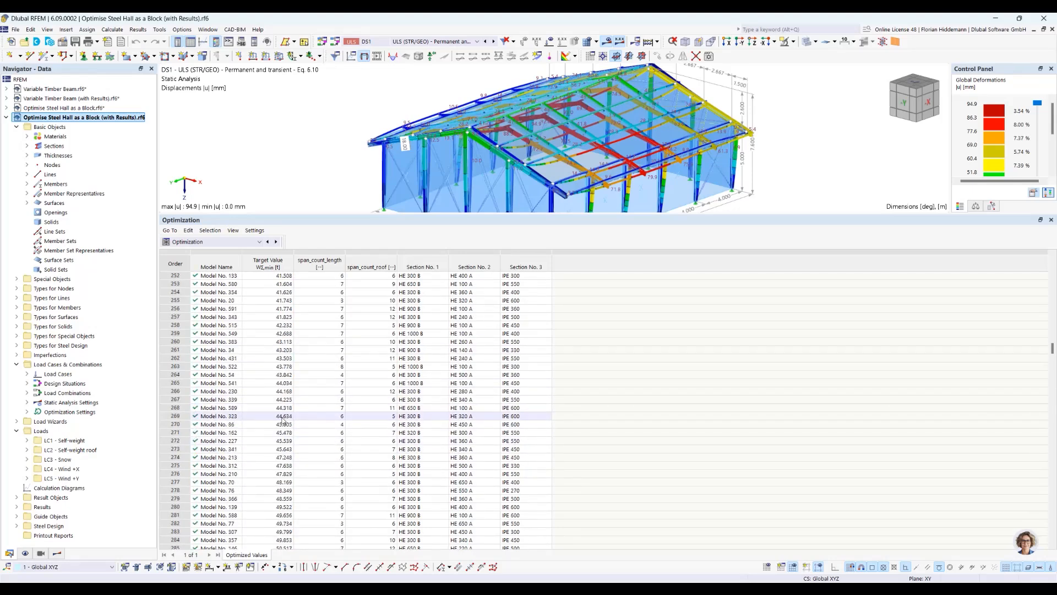
{"action": "scroll", "coordinate": [281, 418], "scroll_direction": "up", "scroll_amount": 20}
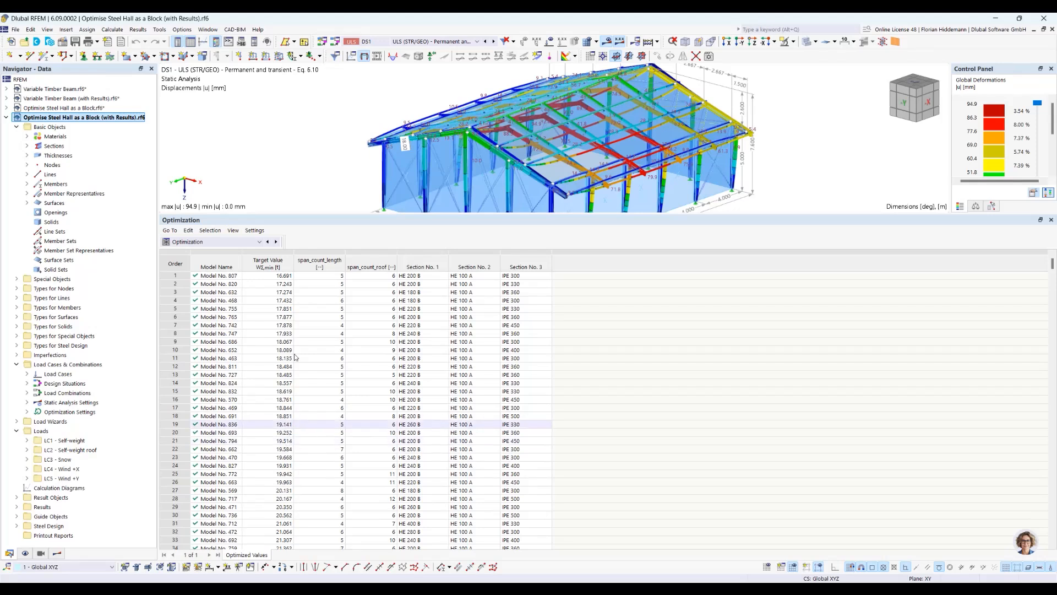
{"action": "left_click", "coordinate": [264, 275]}
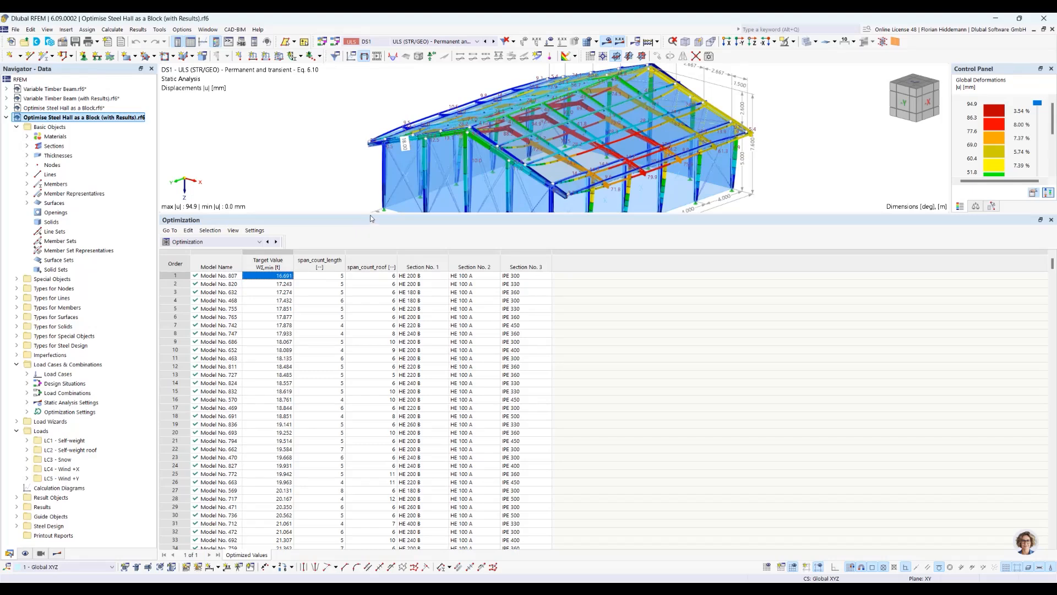
{"action": "left_click_drag", "start_coordinate": [371, 213], "coordinate": [366, 385]}
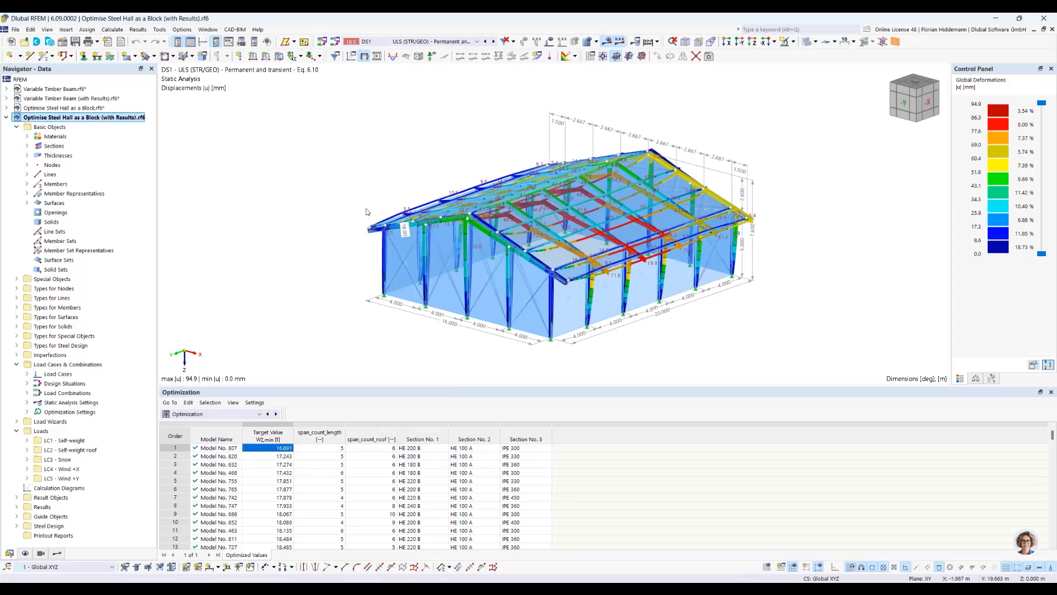
Examine the available load cases and design situations, including the settings of DS1, and leave without changes.
{"action": "left_click", "coordinate": [408, 42]}
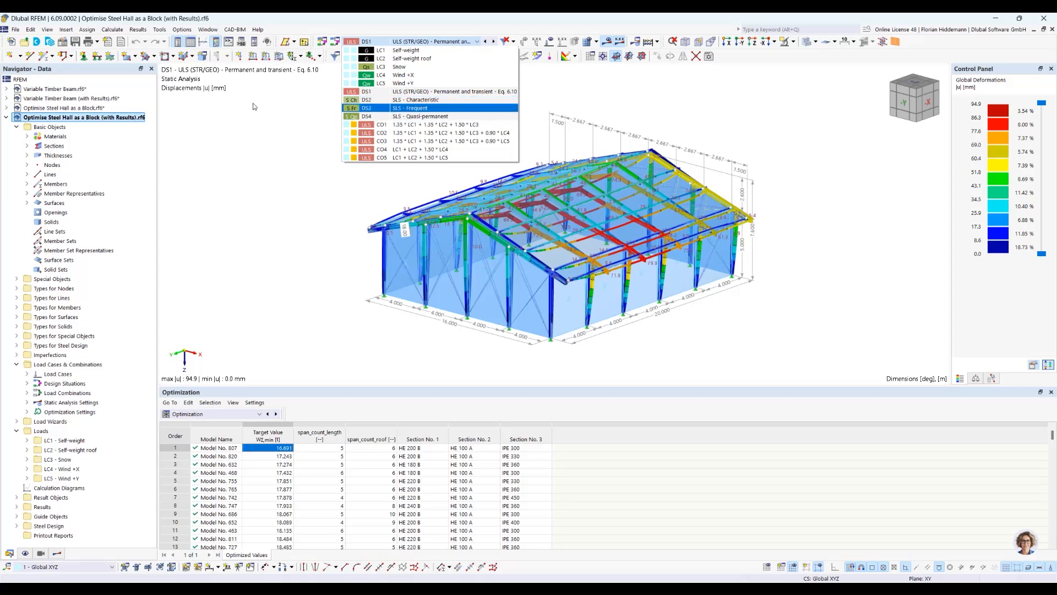
{"action": "left_click", "coordinate": [283, 121]}
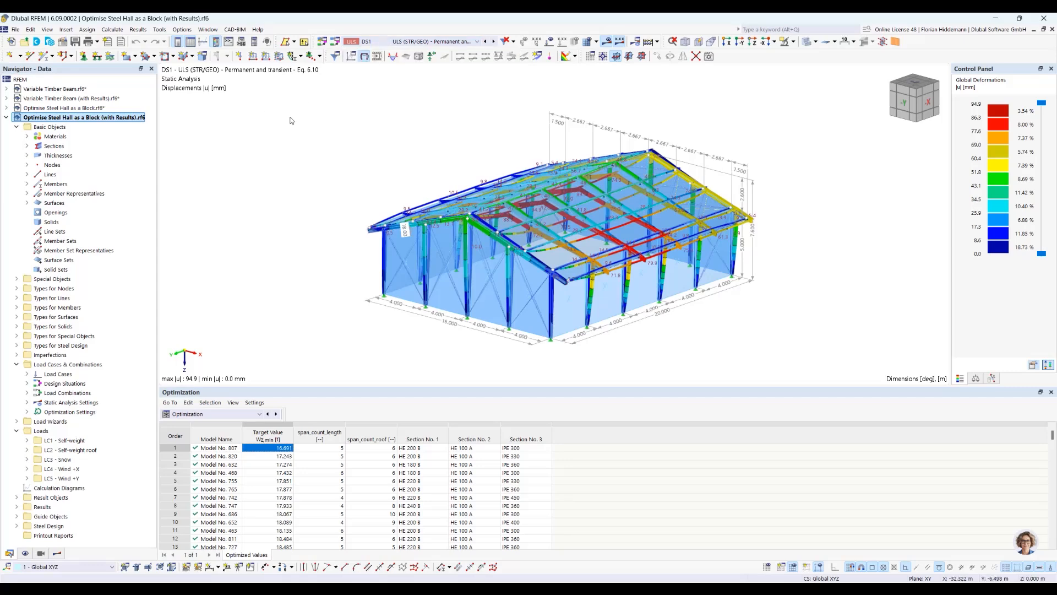
{"action": "left_click", "coordinate": [336, 42]}
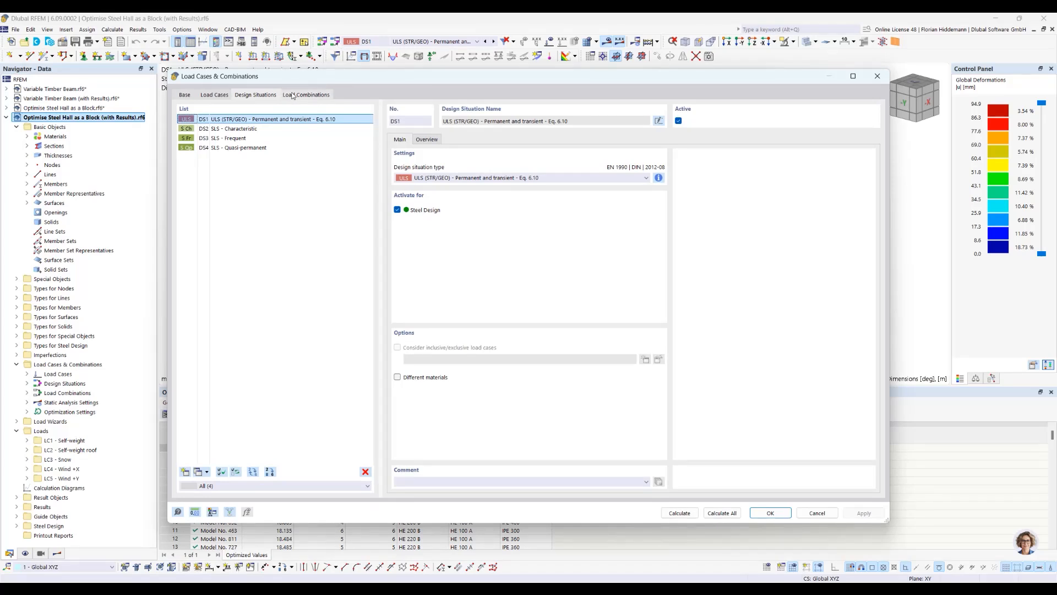
{"action": "left_click", "coordinate": [817, 513]}
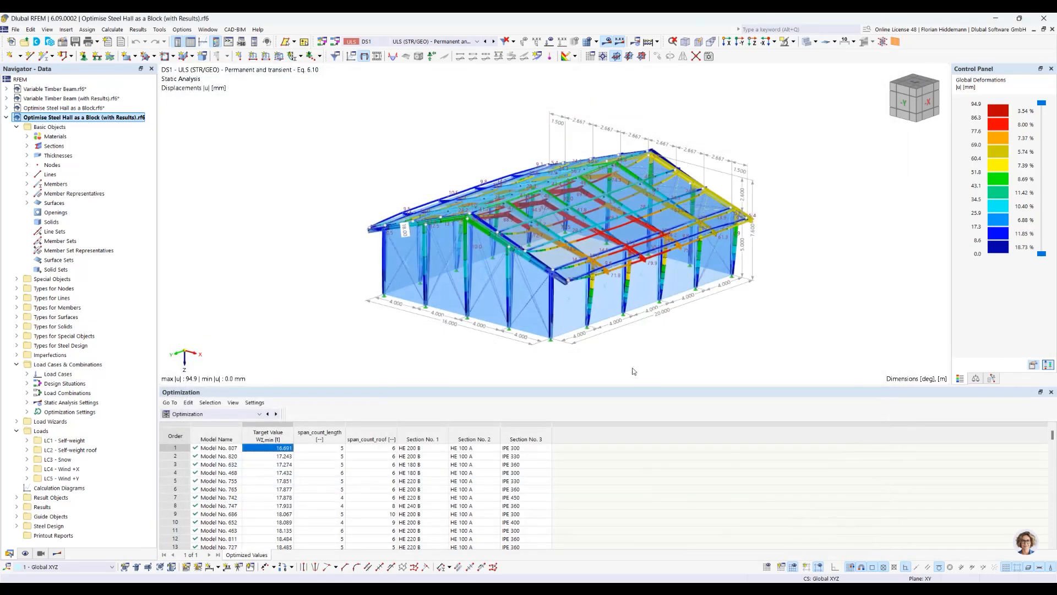
Open the cloud calculation settings for the hall model to examine the machine, notification options and available credits.
{"action": "scroll", "coordinate": [623, 244], "scroll_direction": "up", "scroll_amount": 2}
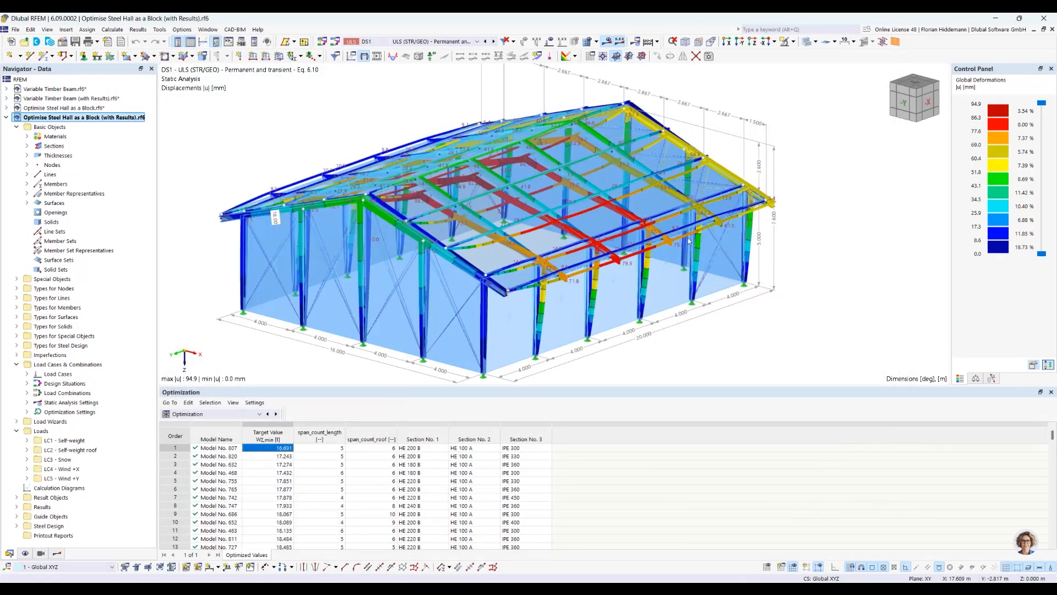
{"action": "left_click", "coordinate": [120, 31]}
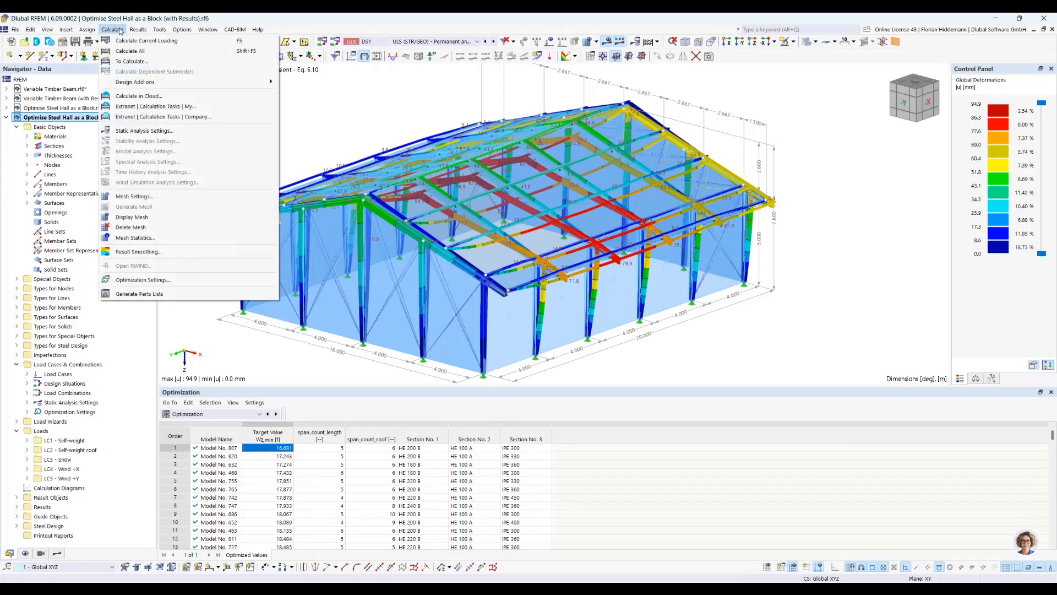
{"action": "left_click", "coordinate": [142, 97]}
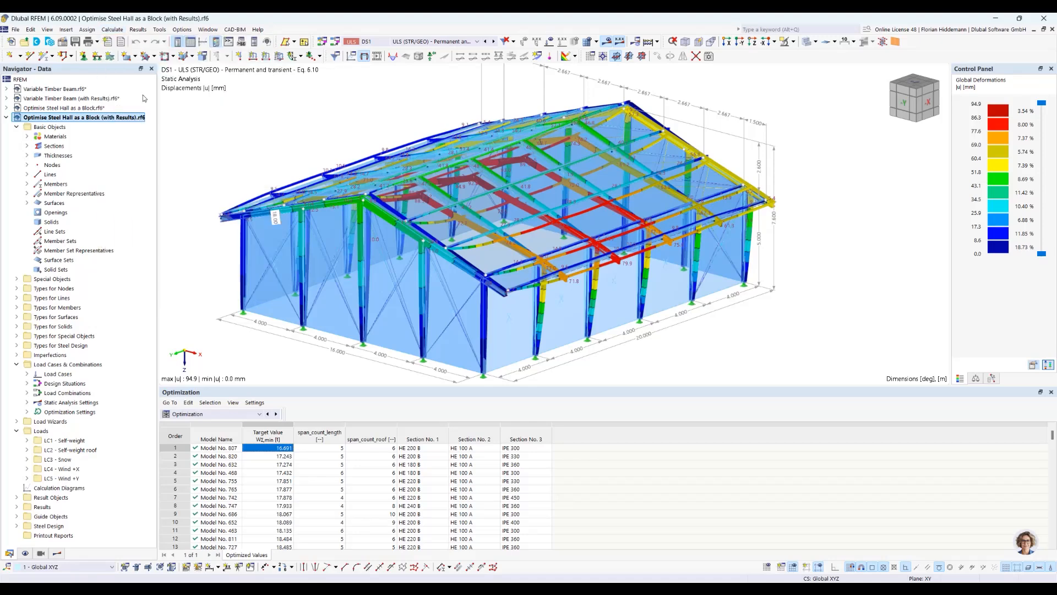
{"action": "left_click_drag", "start_coordinate": [358, 125], "coordinate": [365, 173]}
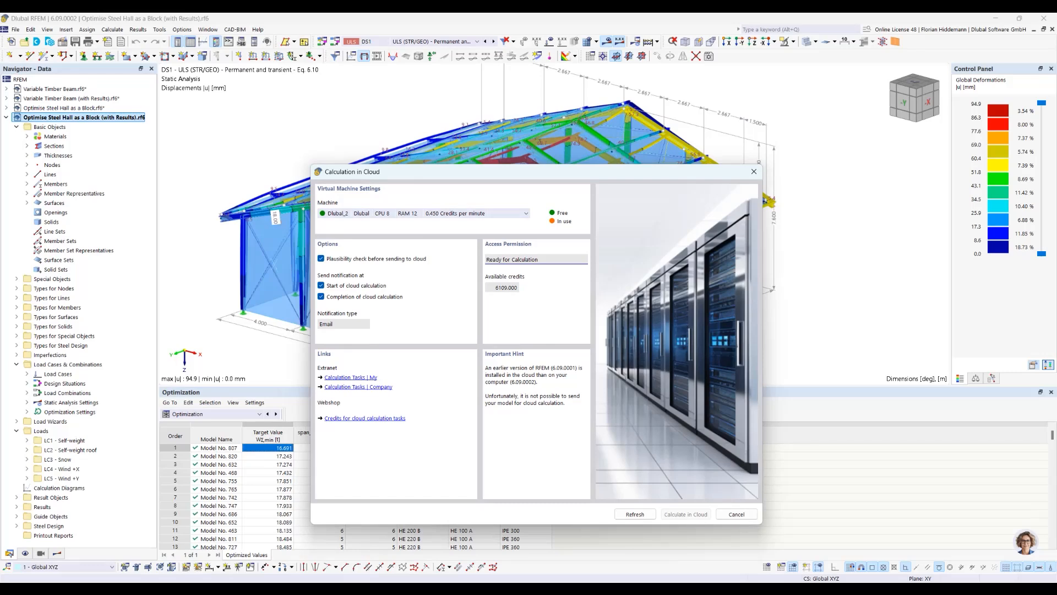
Look up the cloud calculation webinar in the browser, and view the selectable cloud machines before leaving the cloud calculation settings without calculating.
{"action": "left_click", "coordinate": [246, 587]}
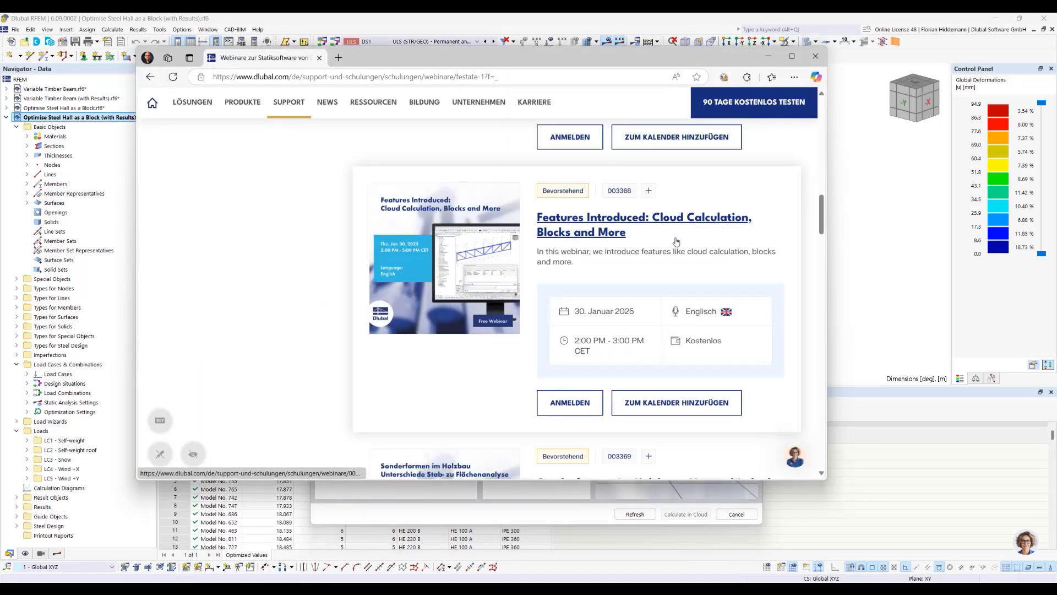
{"action": "left_click", "coordinate": [768, 56]}
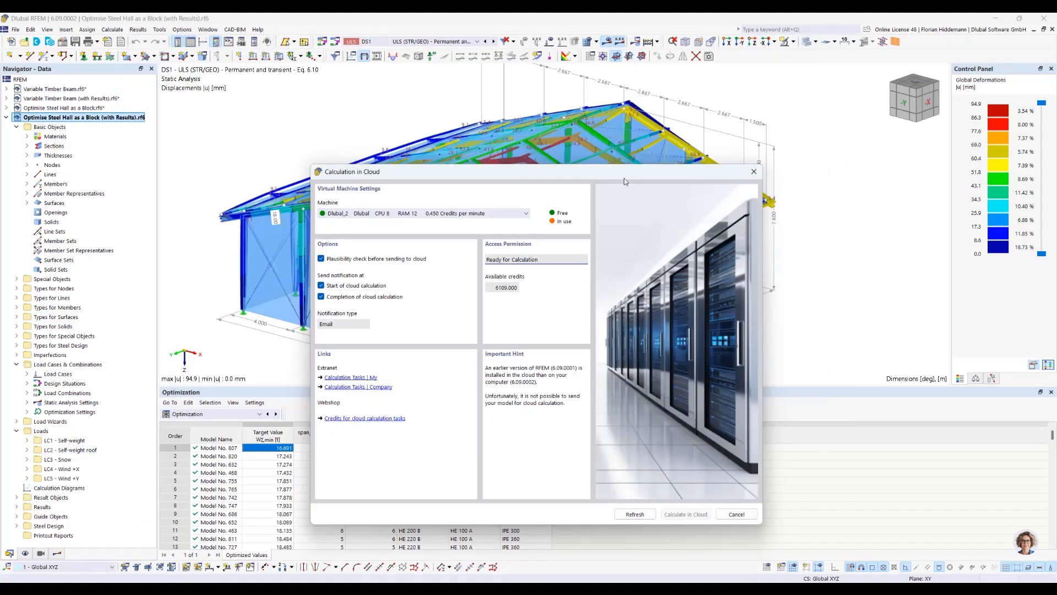
{"action": "left_click", "coordinate": [456, 216]}
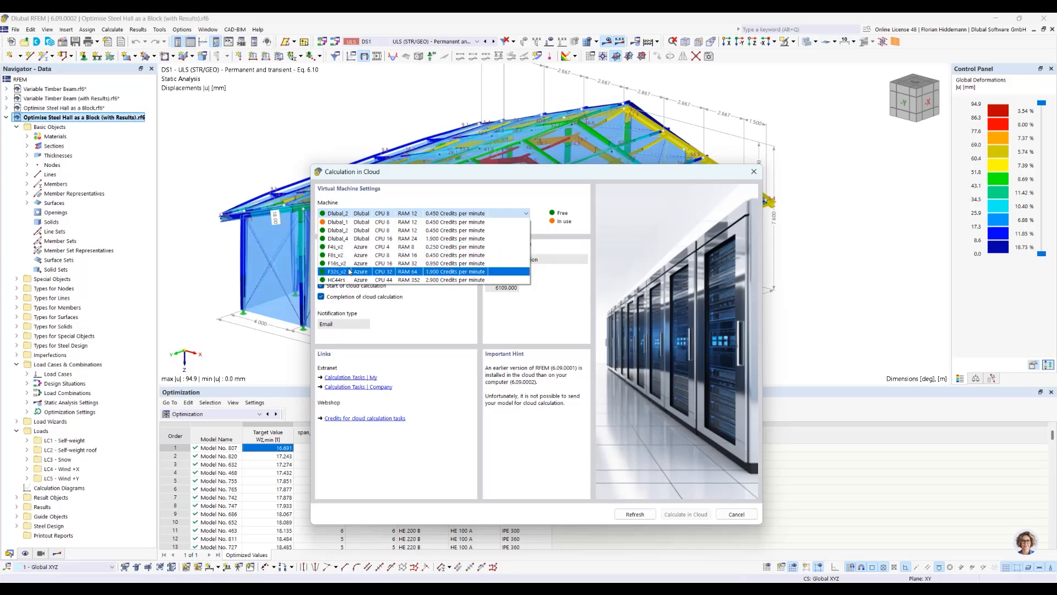
{"action": "left_click", "coordinate": [727, 515]}
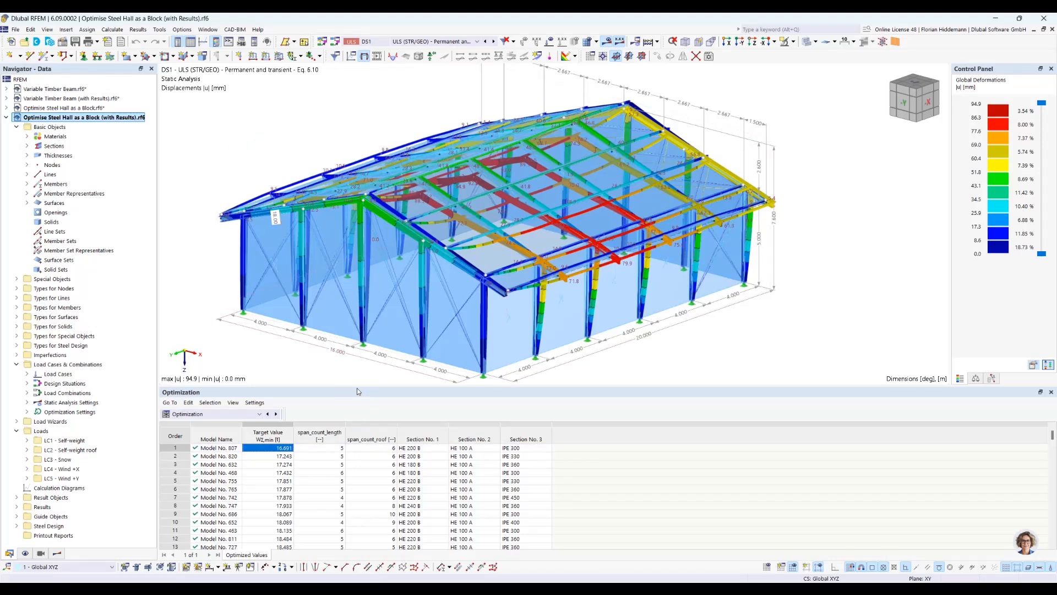
Enlarge the Optimization table to view the best mutation, Model No. 807, and show the Steel Design results for the hall.
{"action": "left_click_drag", "start_coordinate": [355, 386], "coordinate": [355, 358]}
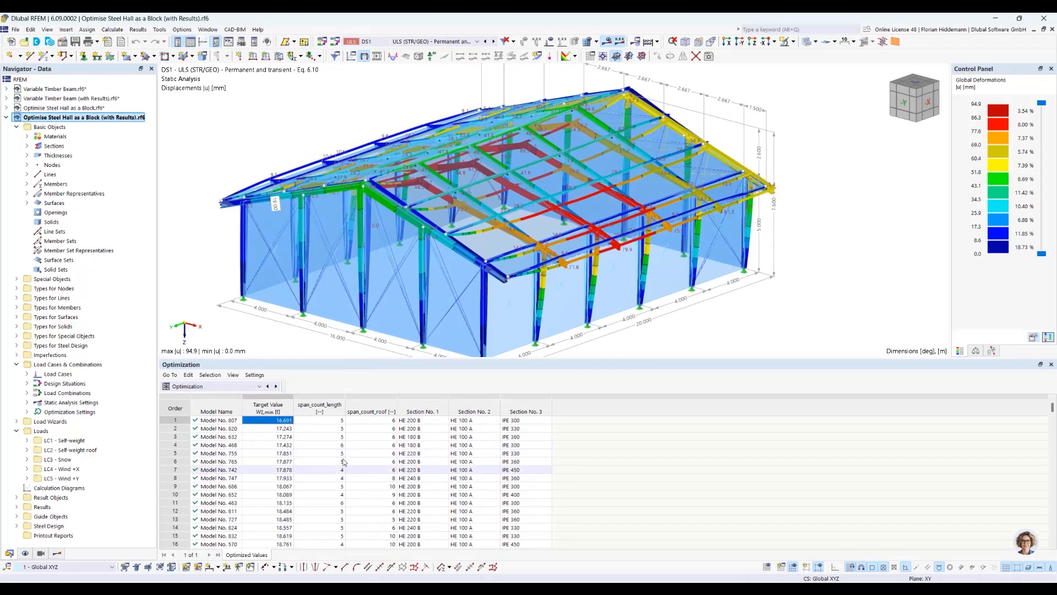
{"action": "left_click", "coordinate": [231, 421]}
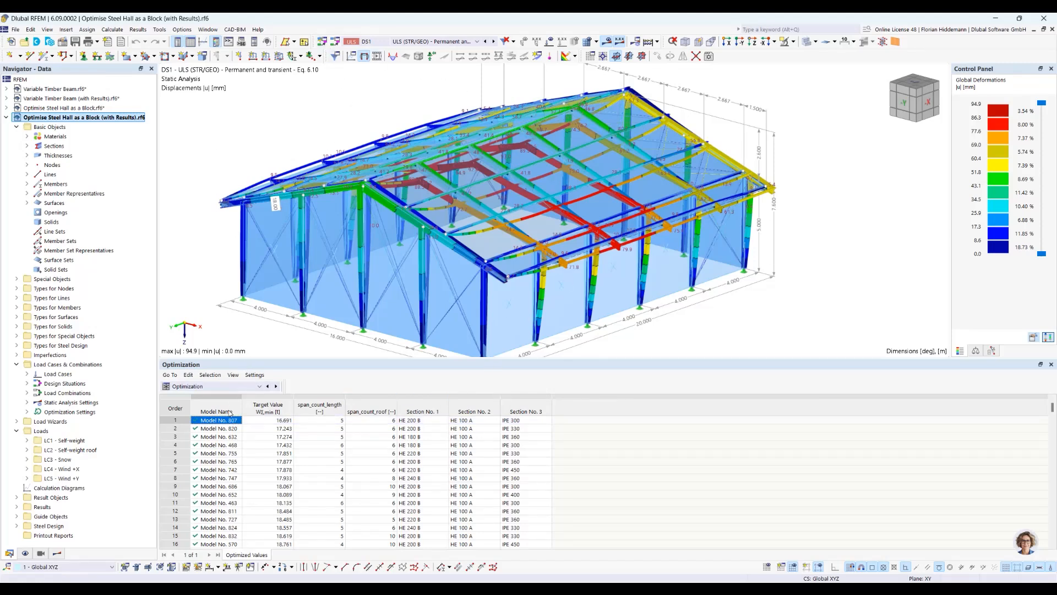
{"action": "left_click", "coordinate": [200, 387]}
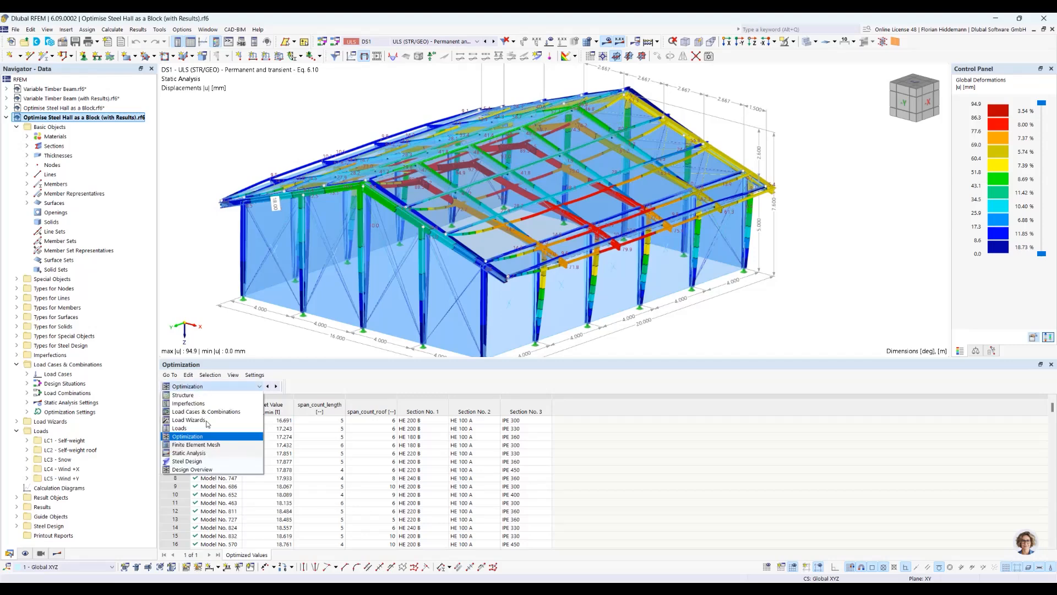
{"action": "left_click", "coordinate": [209, 464]}
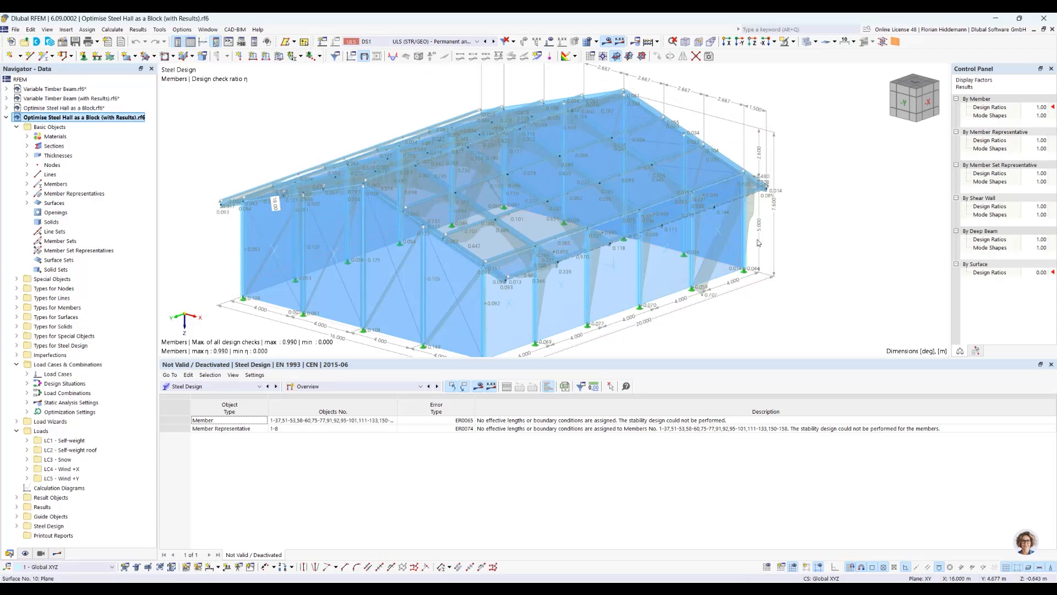
{"action": "middle_click_drag", "start_coordinate": [837, 262], "coordinate": [820, 298], "text": "ctrl"}
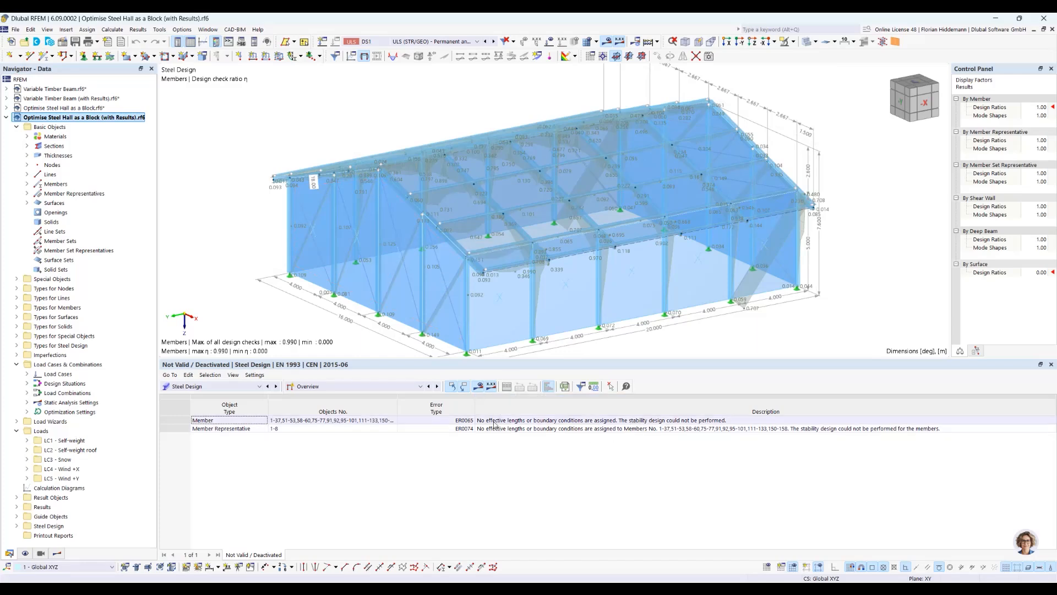
Show the governing steel design results by loading and enlarge the table to view all load combinations.
{"action": "left_click", "coordinate": [308, 387]}
{"action": "left_click", "coordinate": [323, 430]}
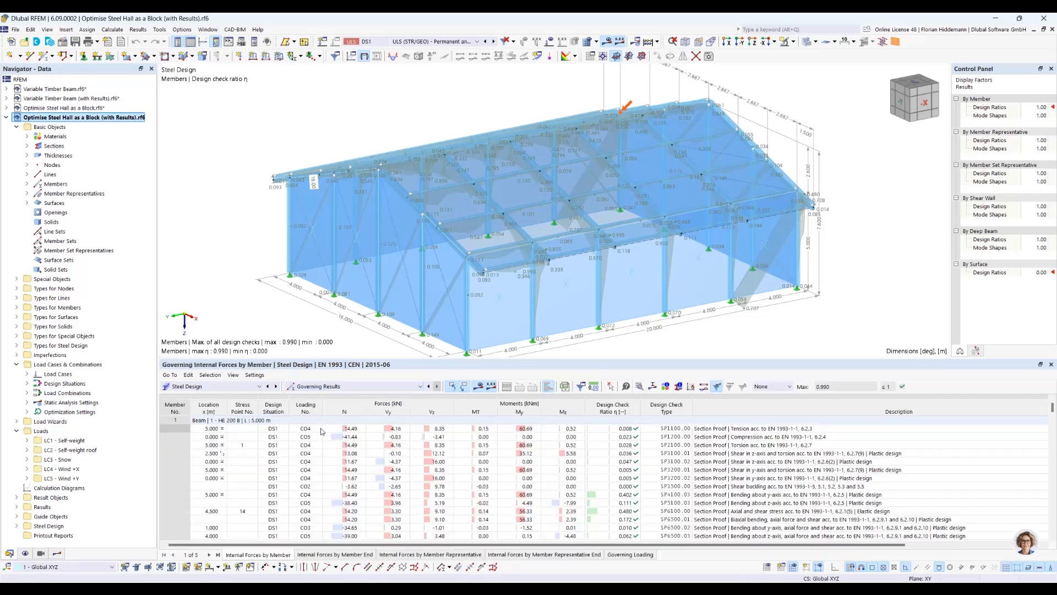
{"action": "left_click", "coordinate": [629, 555]}
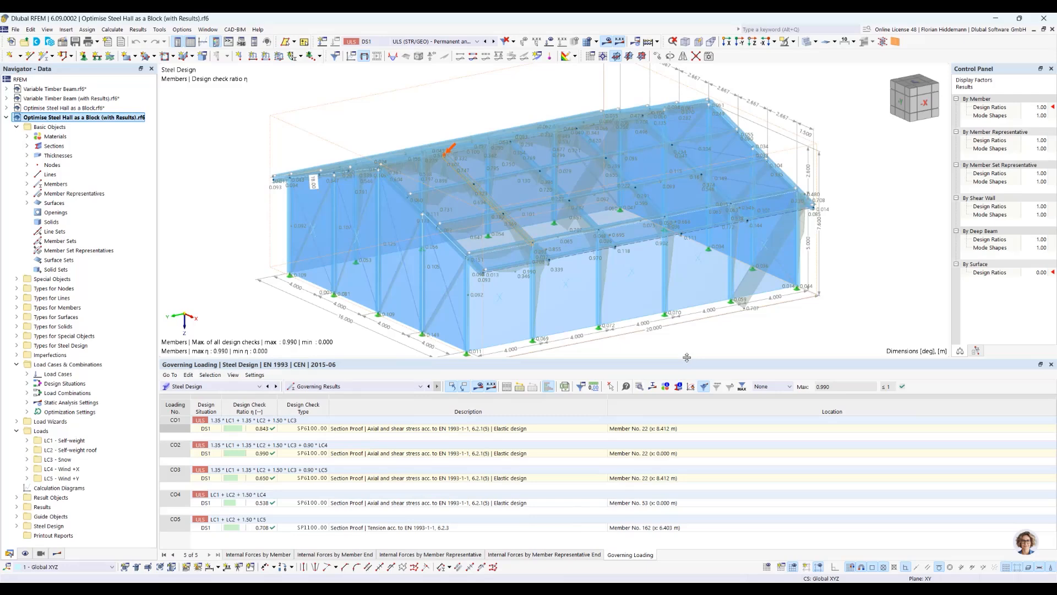
{"action": "left_click_drag", "start_coordinate": [688, 357], "coordinate": [692, 344]}
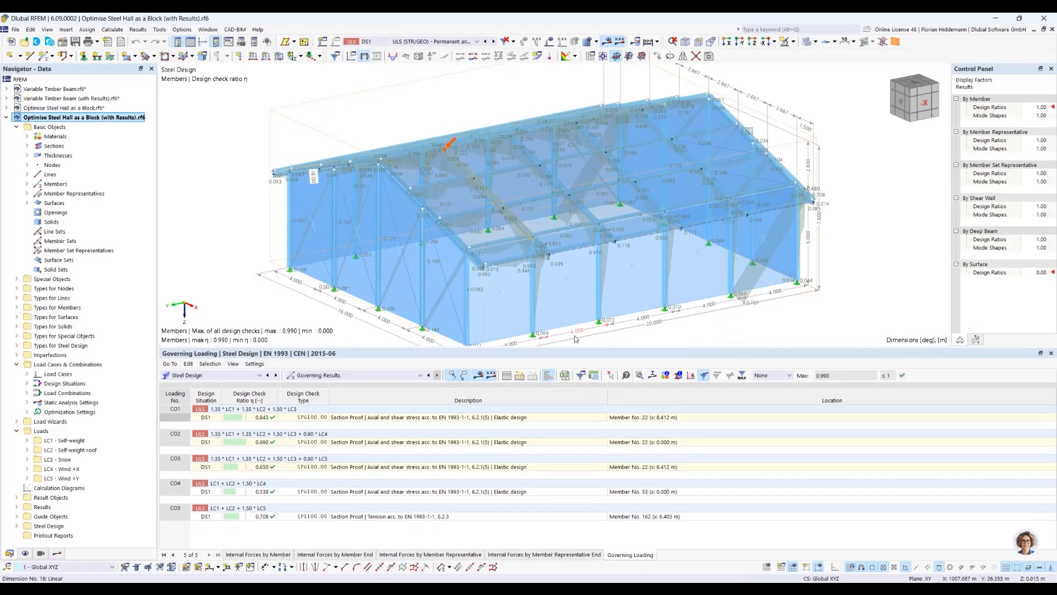
Select the governing axial and shear stress check of CO2 and examine where it occurs on the hall model.
{"action": "left_click", "coordinate": [187, 380]}
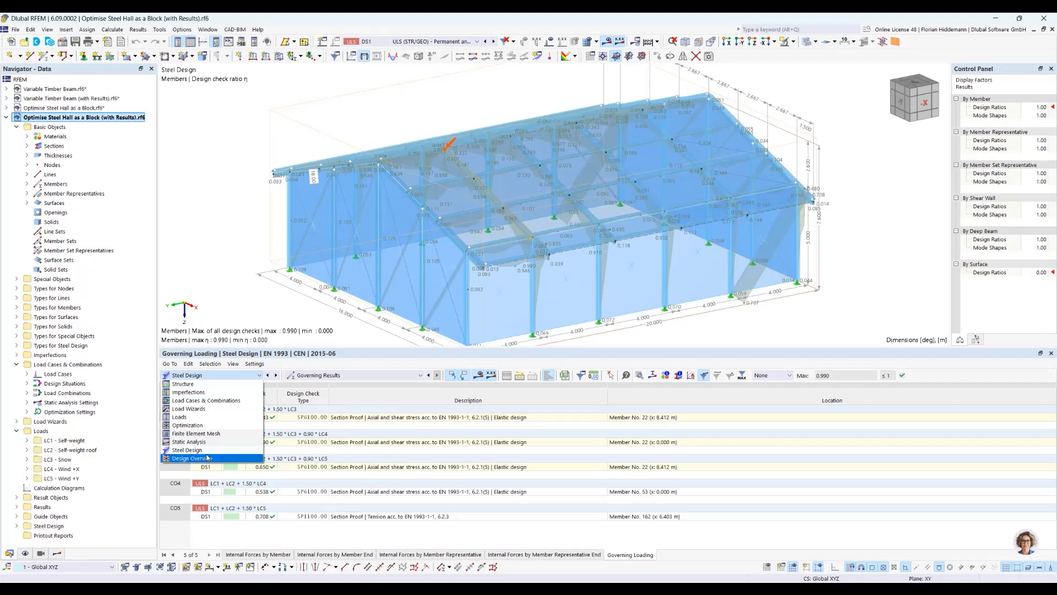
{"action": "left_click", "coordinate": [227, 288]}
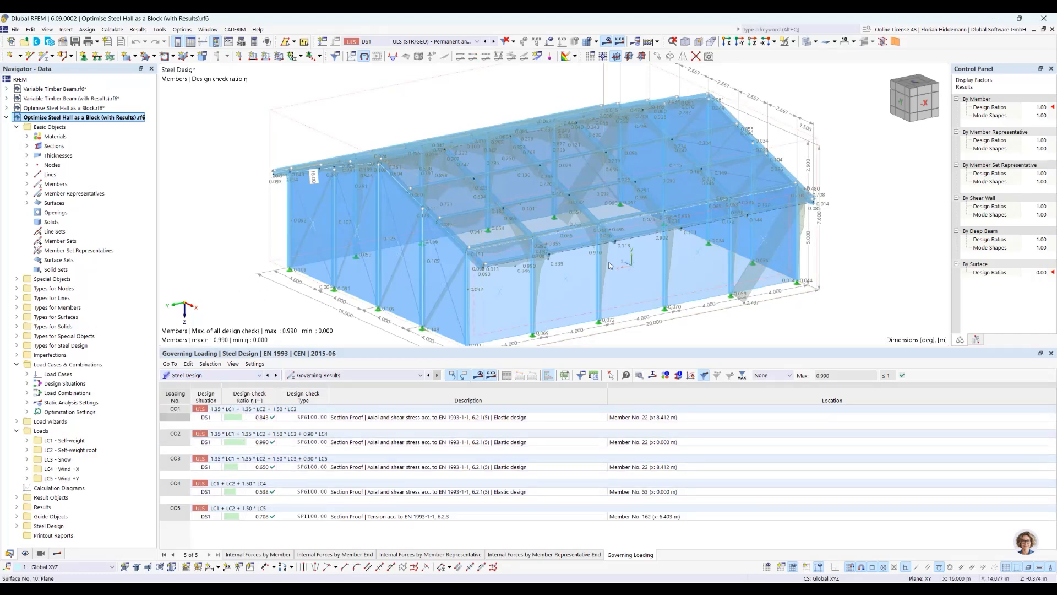
{"action": "left_click", "coordinate": [336, 443]}
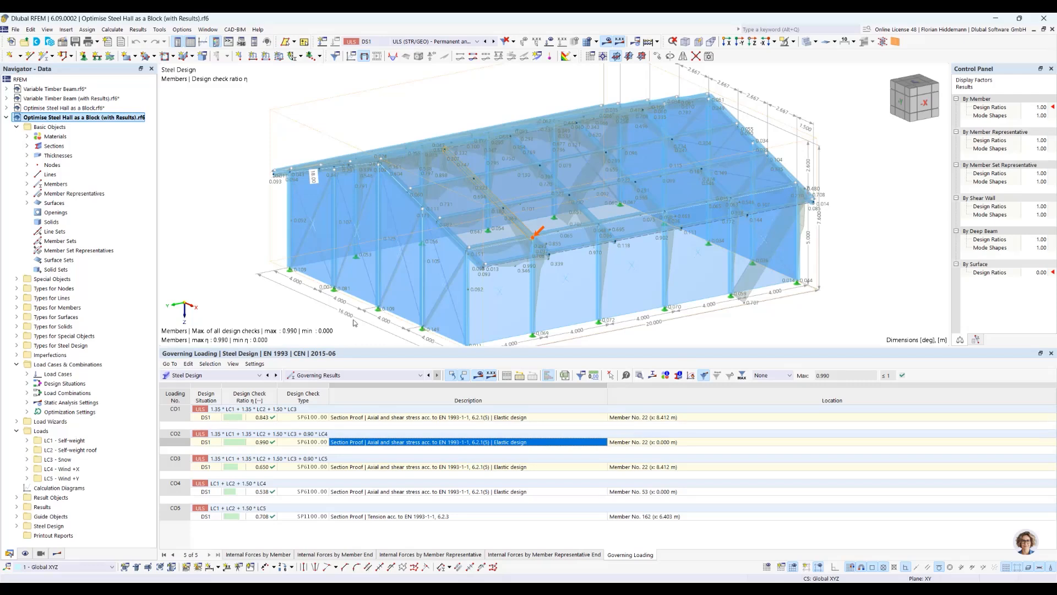
{"action": "middle_click_drag", "start_coordinate": [360, 251], "coordinate": [414, 222], "text": "ctrl"}
{"action": "mouse_move", "coordinate": [415, 225]}
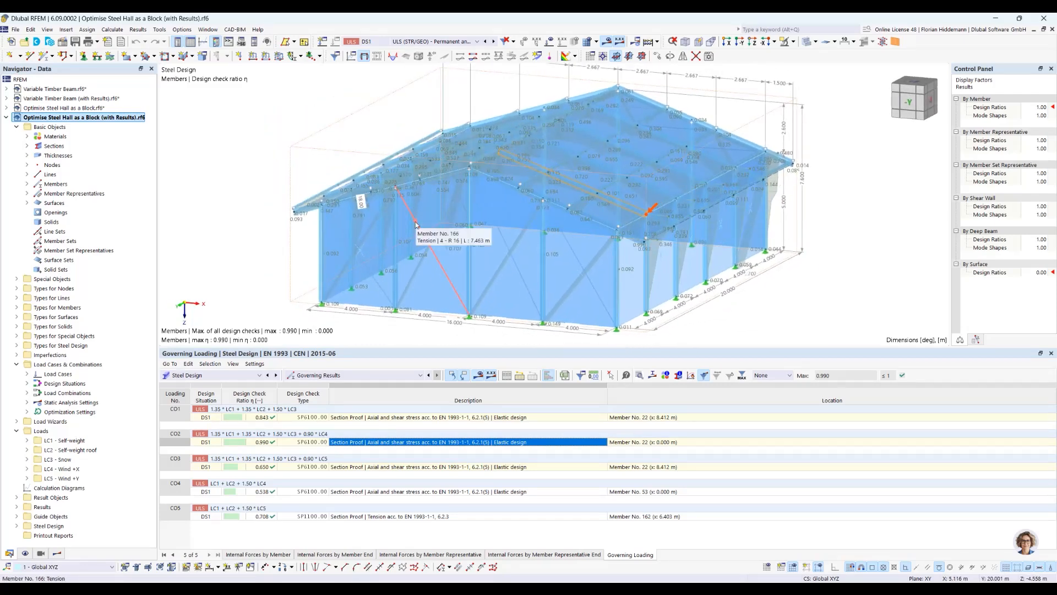